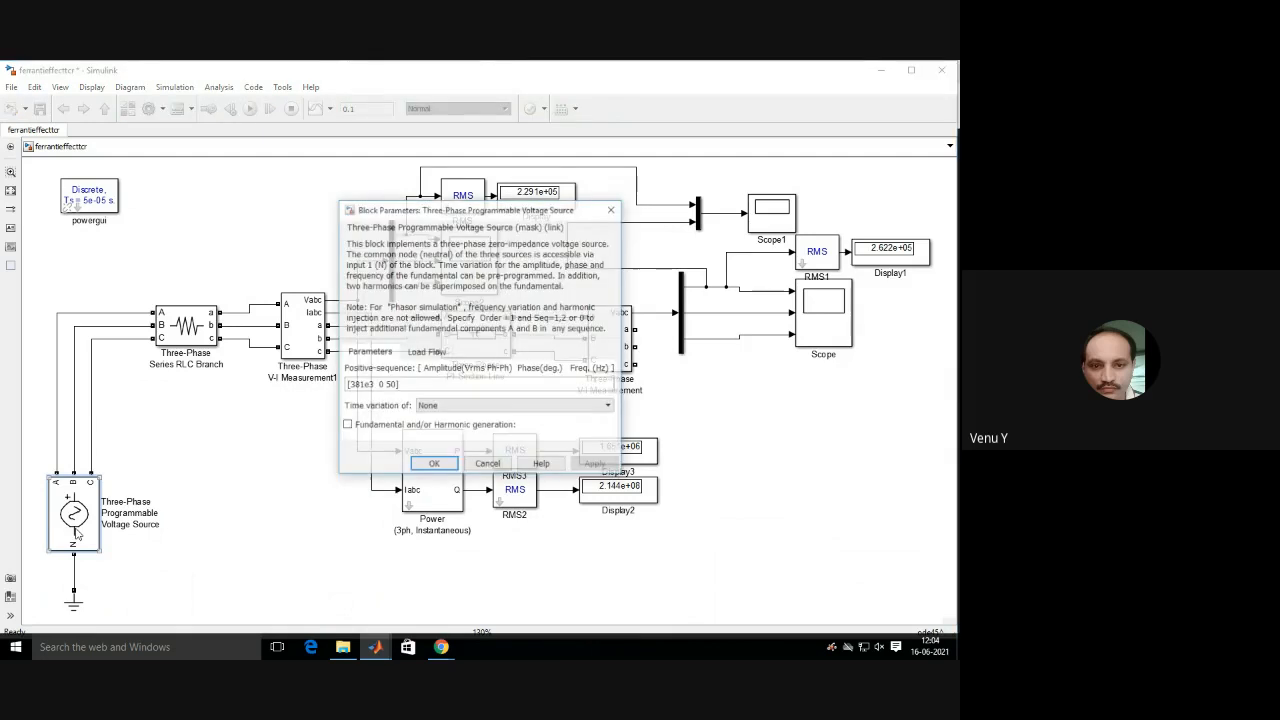
# Review the parameters and load flow settings of the Three-Phase Programmable Voltage Source, keeping its settings.
pyautogui.click(376, 391)
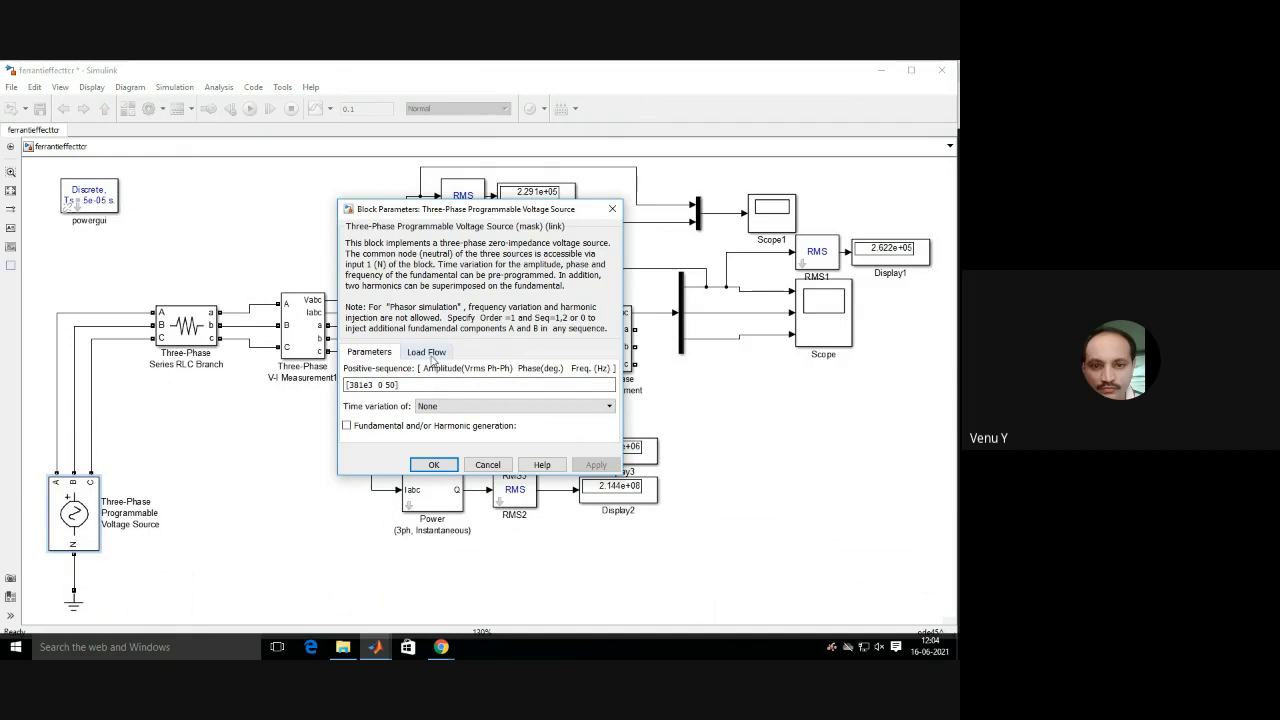
pyautogui.click(432, 355)
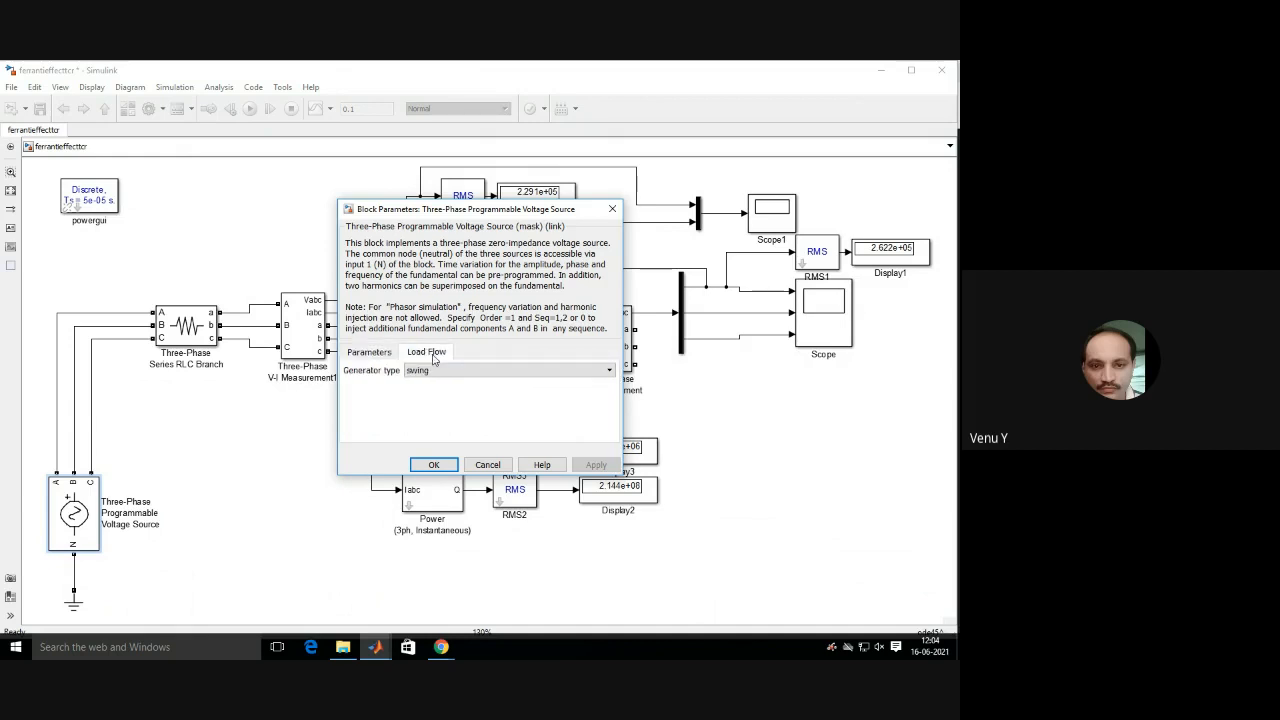
pyautogui.click(433, 465)
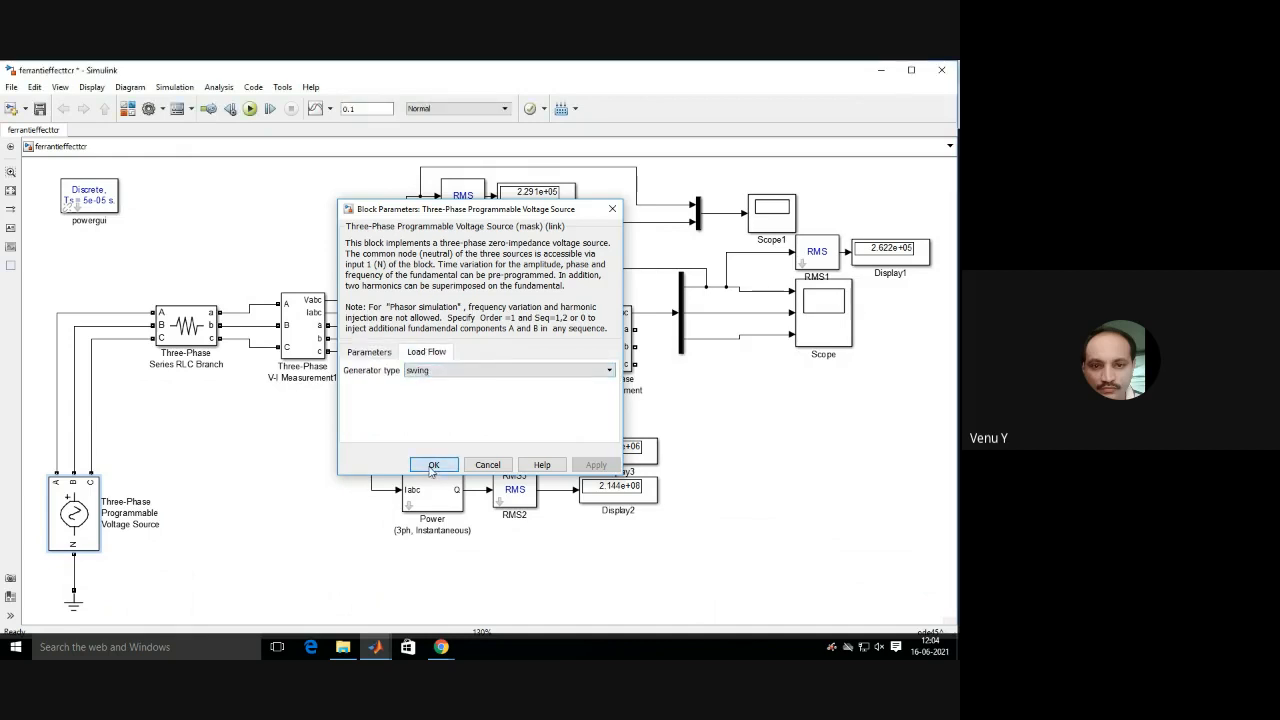
# Review the block parameters of the Three-Phase Series RLC Branch and of Three-Phase V-I Measurement1.
pyautogui.doubleClick(175, 331)
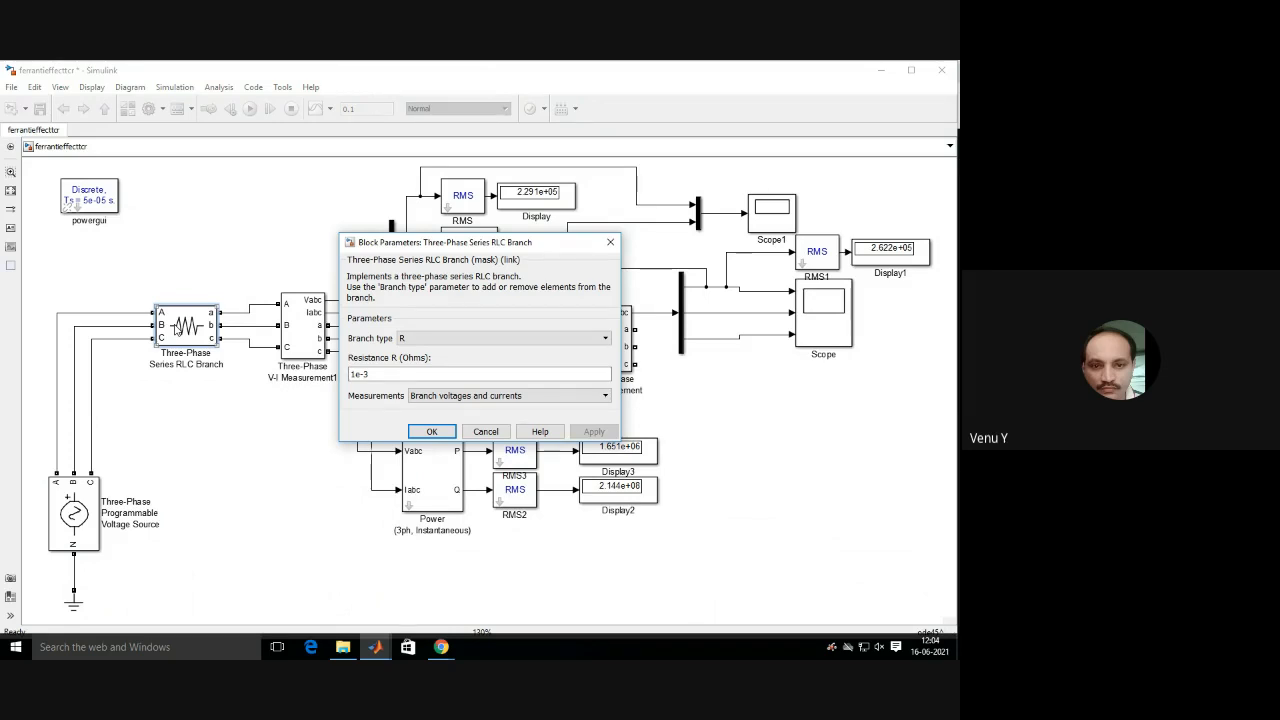
pyautogui.click(431, 431)
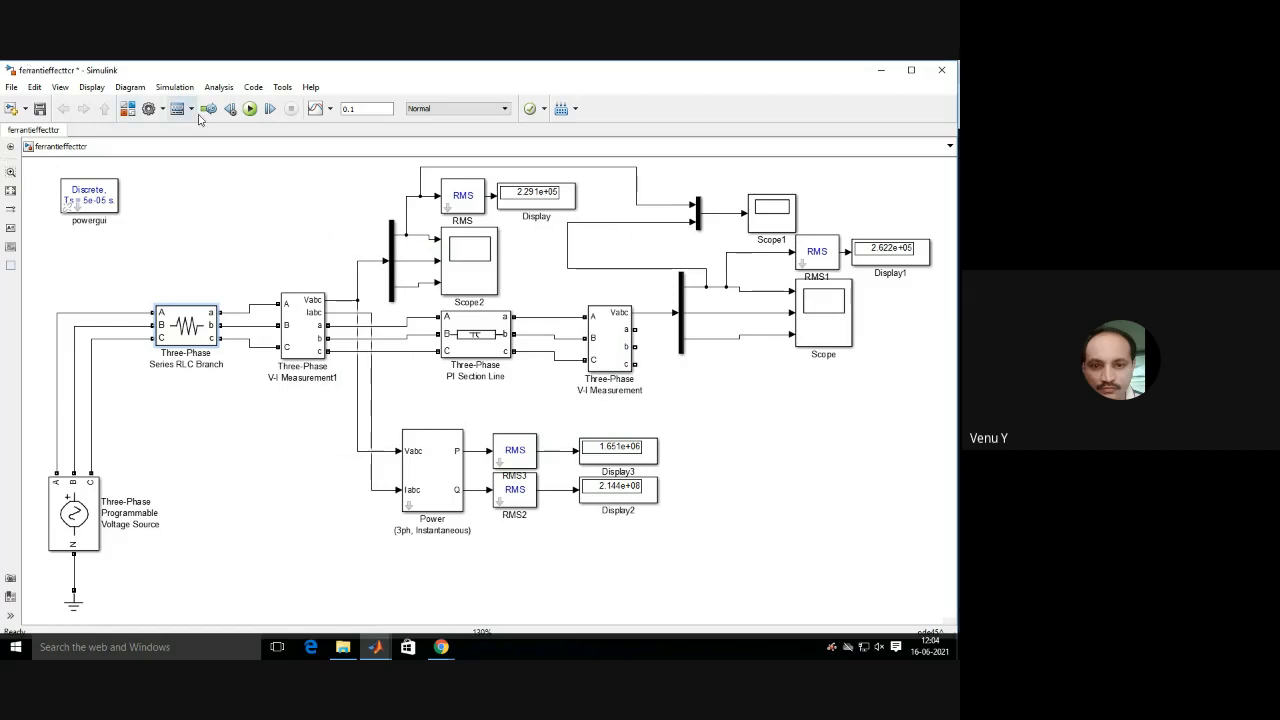
pyautogui.doubleClick(300, 343)
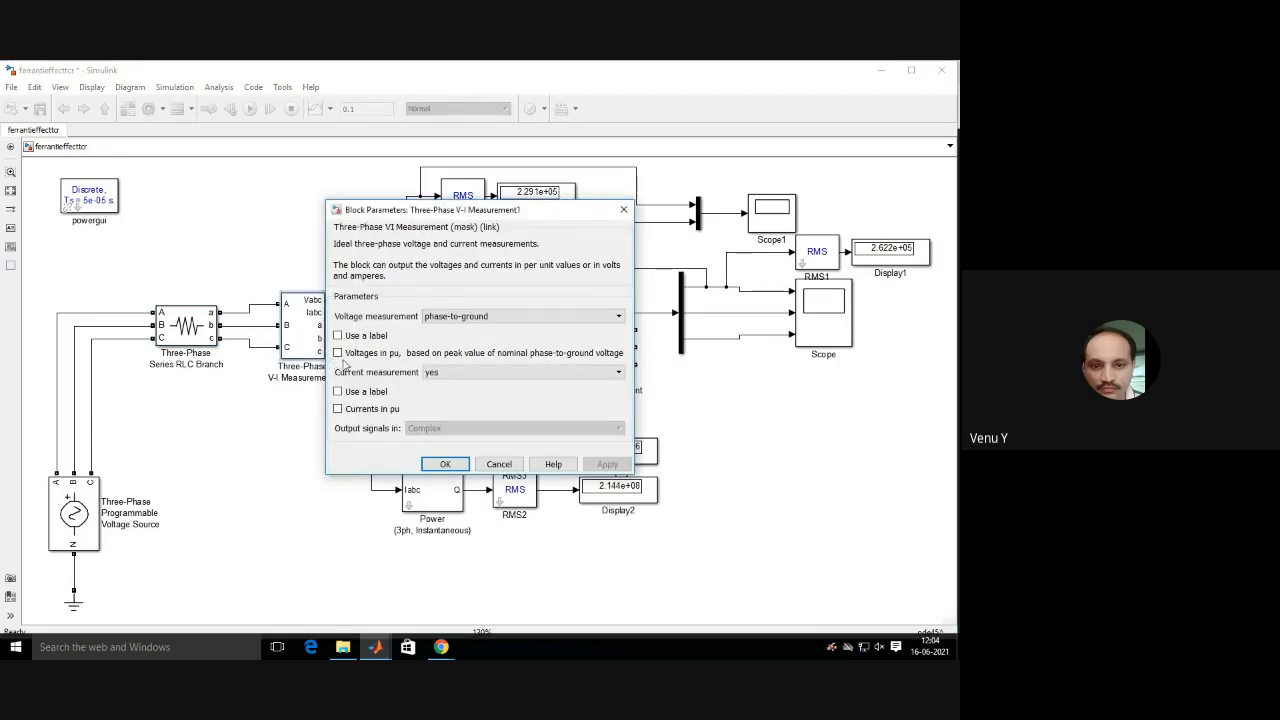
pyautogui.click(625, 211)
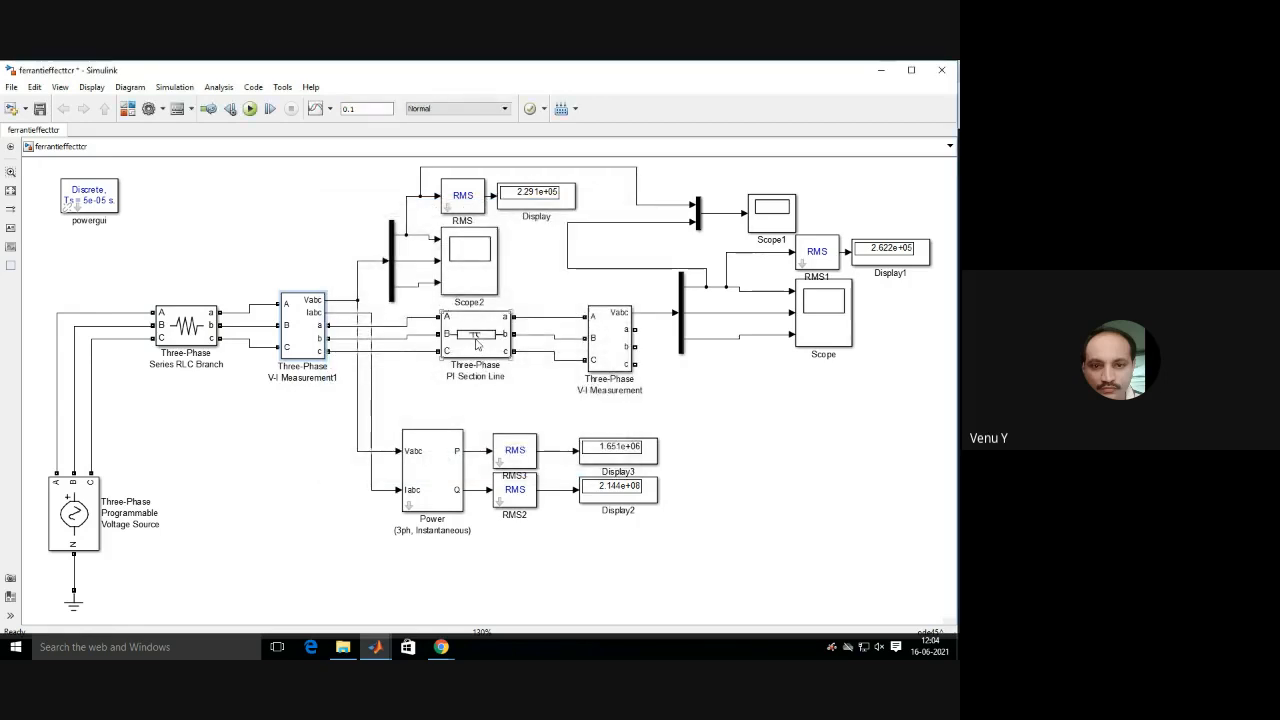
# Review the Three-Phase PI Section Line's frequency, resistance, inductance, capacitance and line length settings.
pyautogui.doubleClick(476, 344)
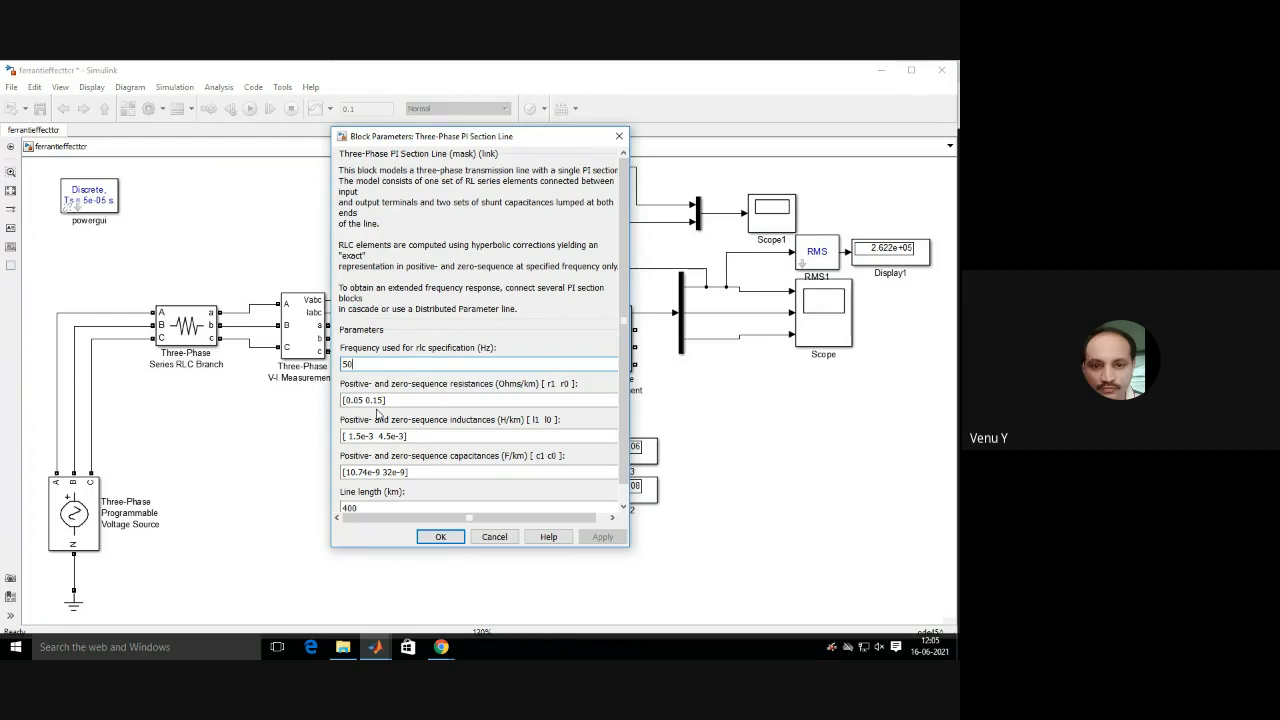
pyautogui.click(358, 436)
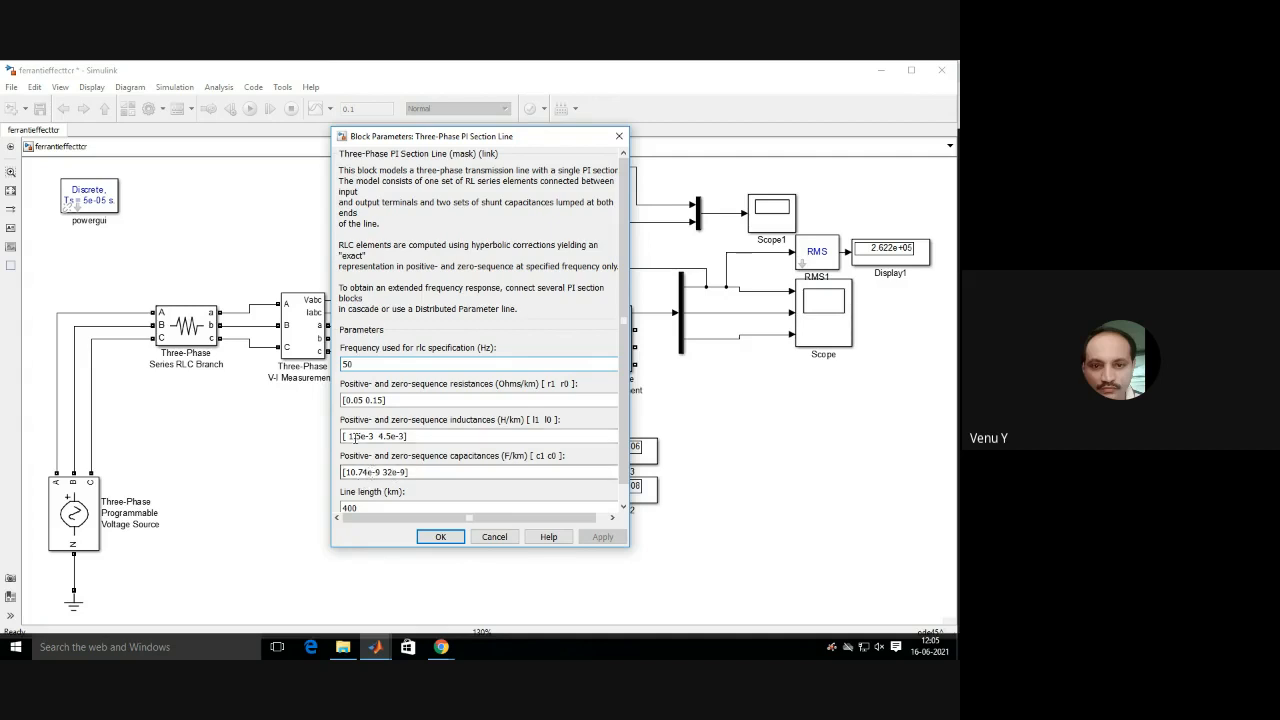
pyautogui.click(389, 436)
pyautogui.moveTo(623, 419); pyautogui.dragTo(625, 484)
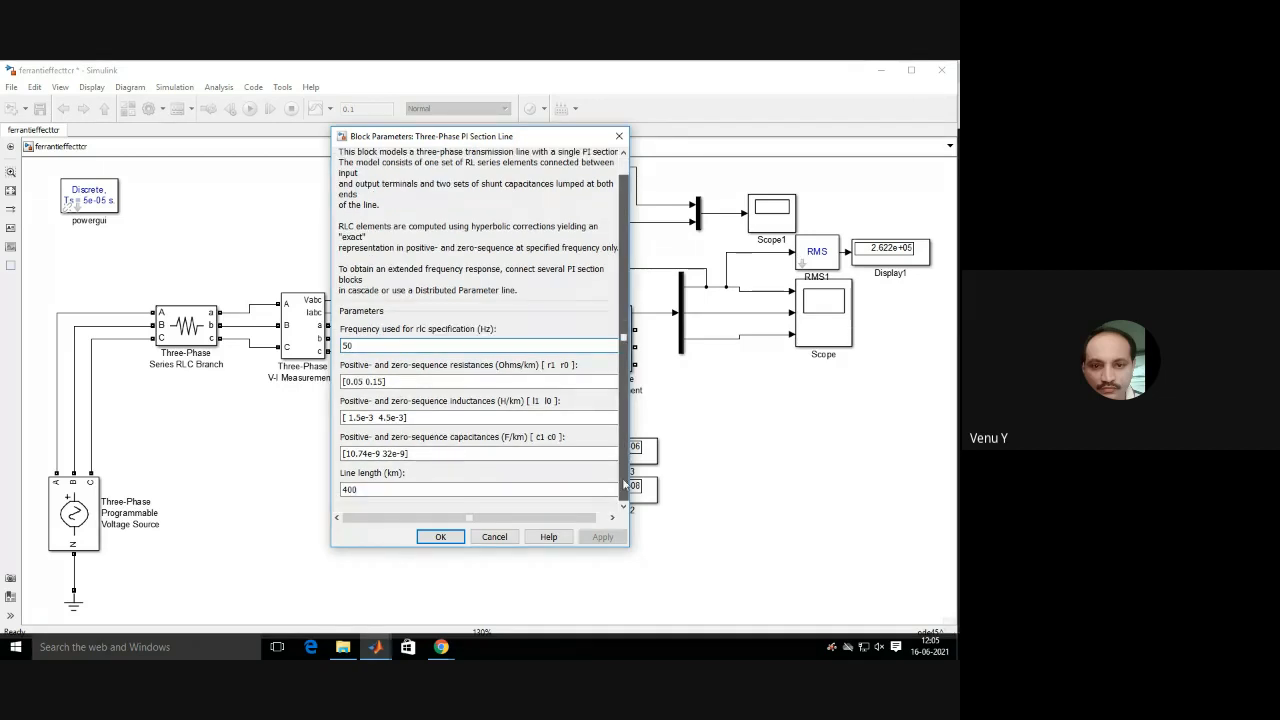
pyautogui.click(440, 536)
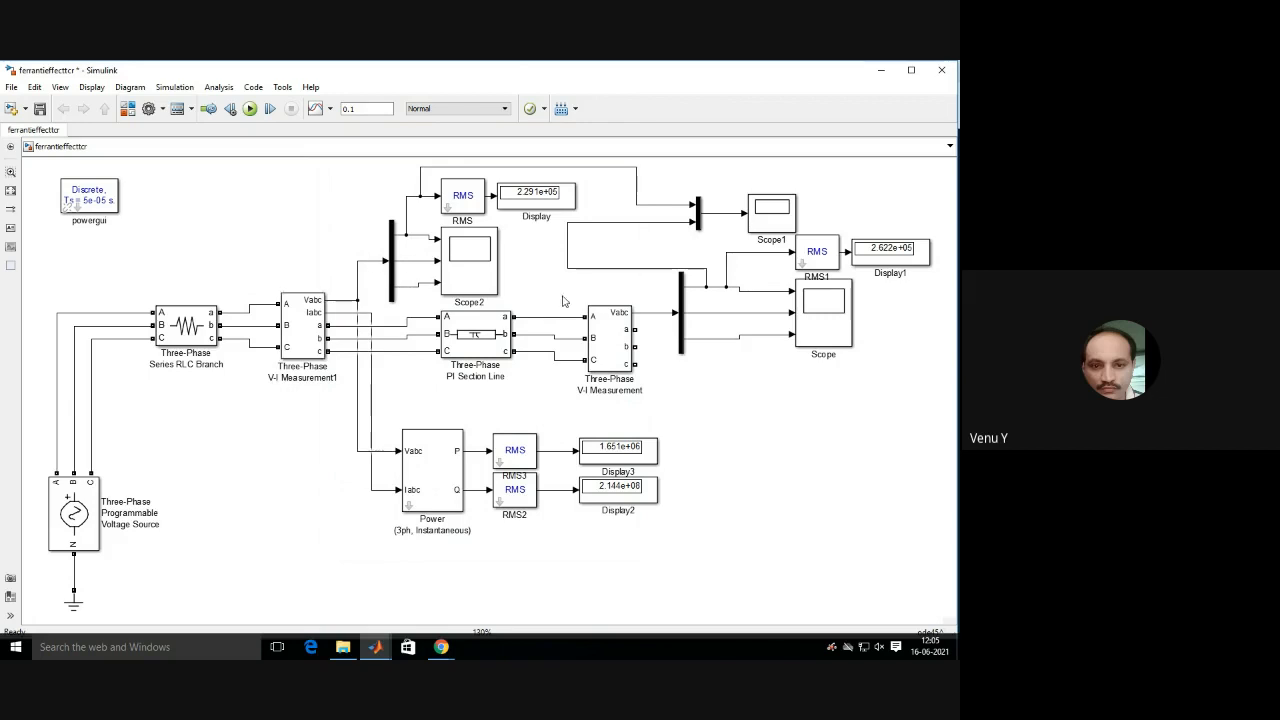
pyautogui.click(683, 313)
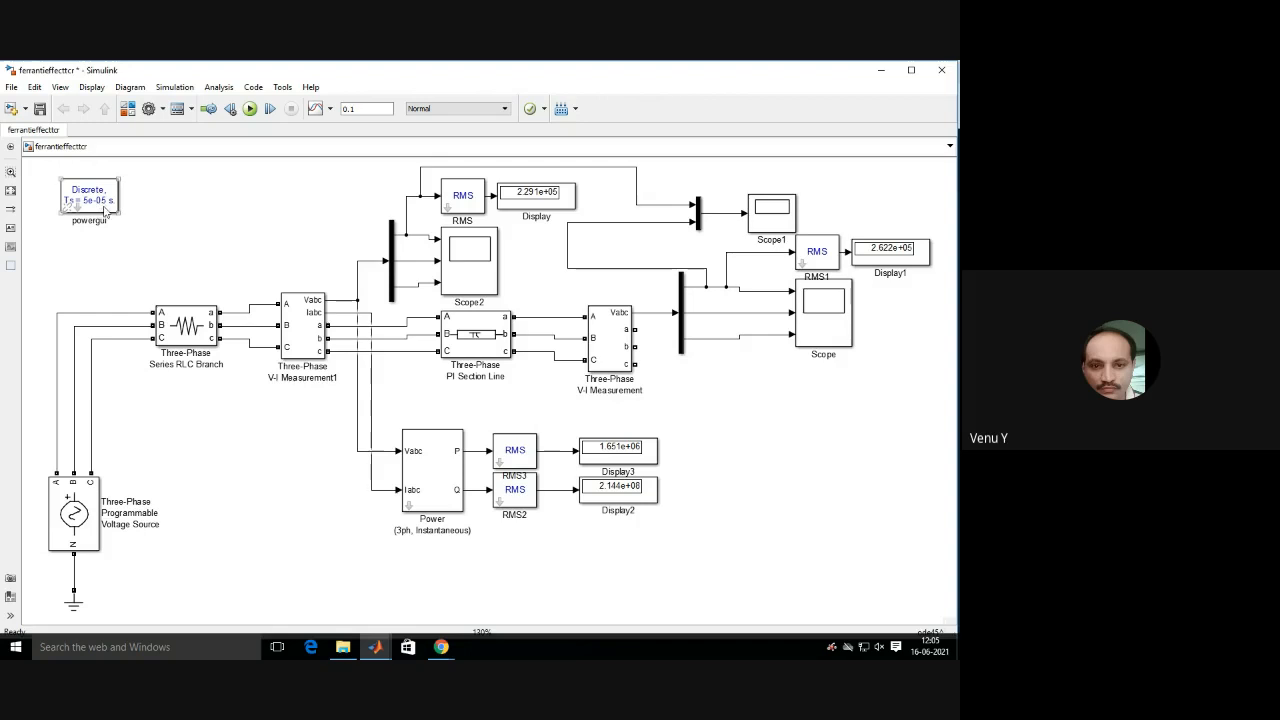
# Run the ferrantieffecttcr simulation and switch to the ferrantieffecttcr2 model.
pyautogui.click(250, 109)
pyautogui.click(379, 646)
pyautogui.moveTo(765, 612)
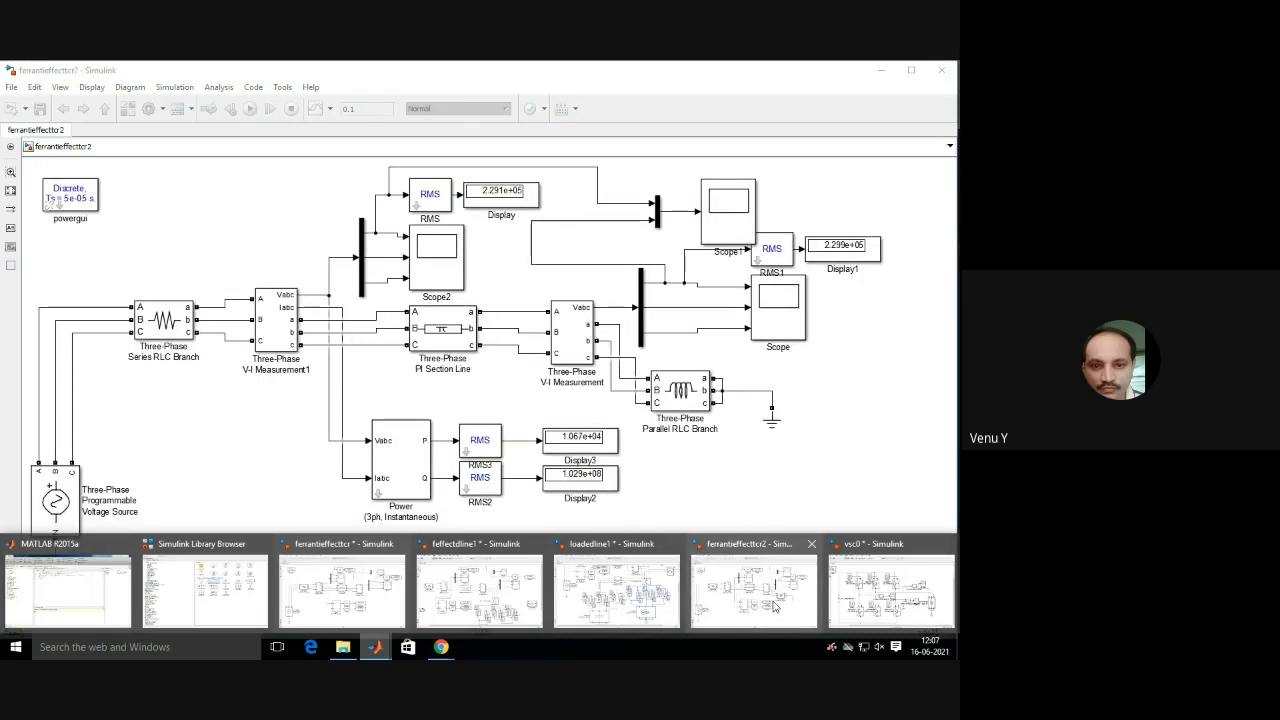
pyautogui.click(748, 597)
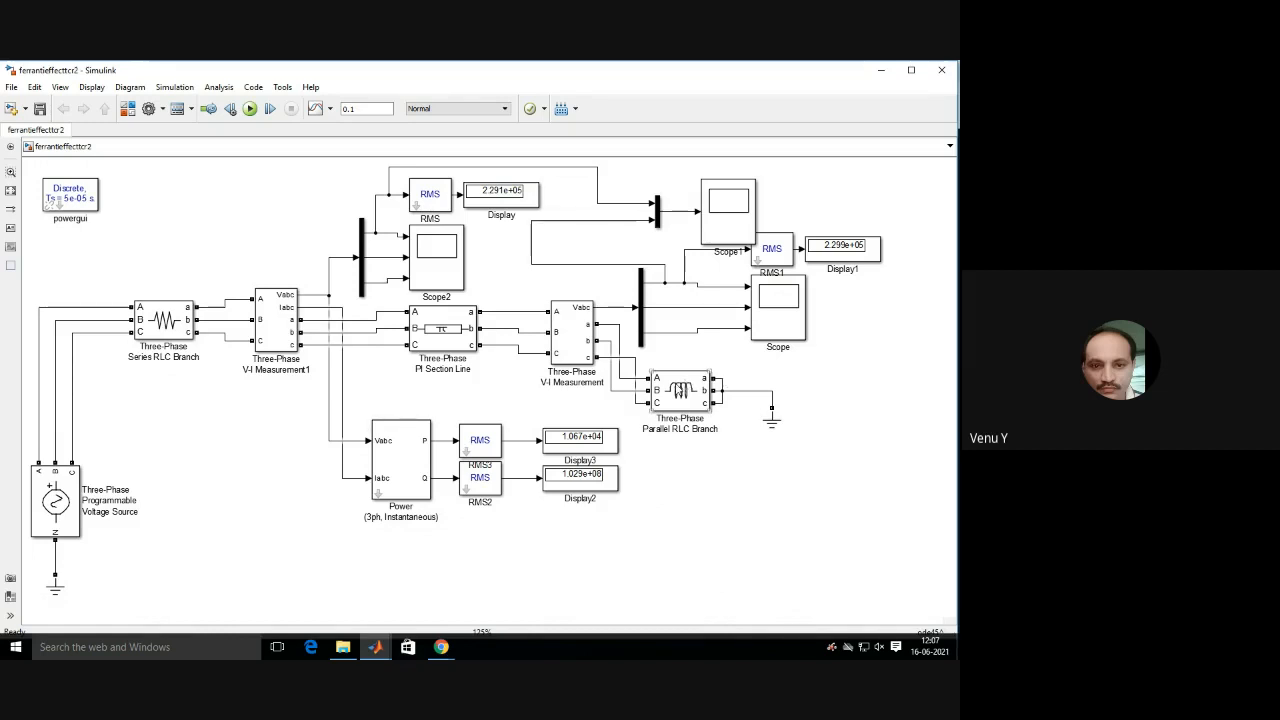
# Review the Three-Phase Parallel RLC Branch's branch type and inductance, and run the ferrantieffecttcr2 simulation.
pyautogui.doubleClick(680, 390)
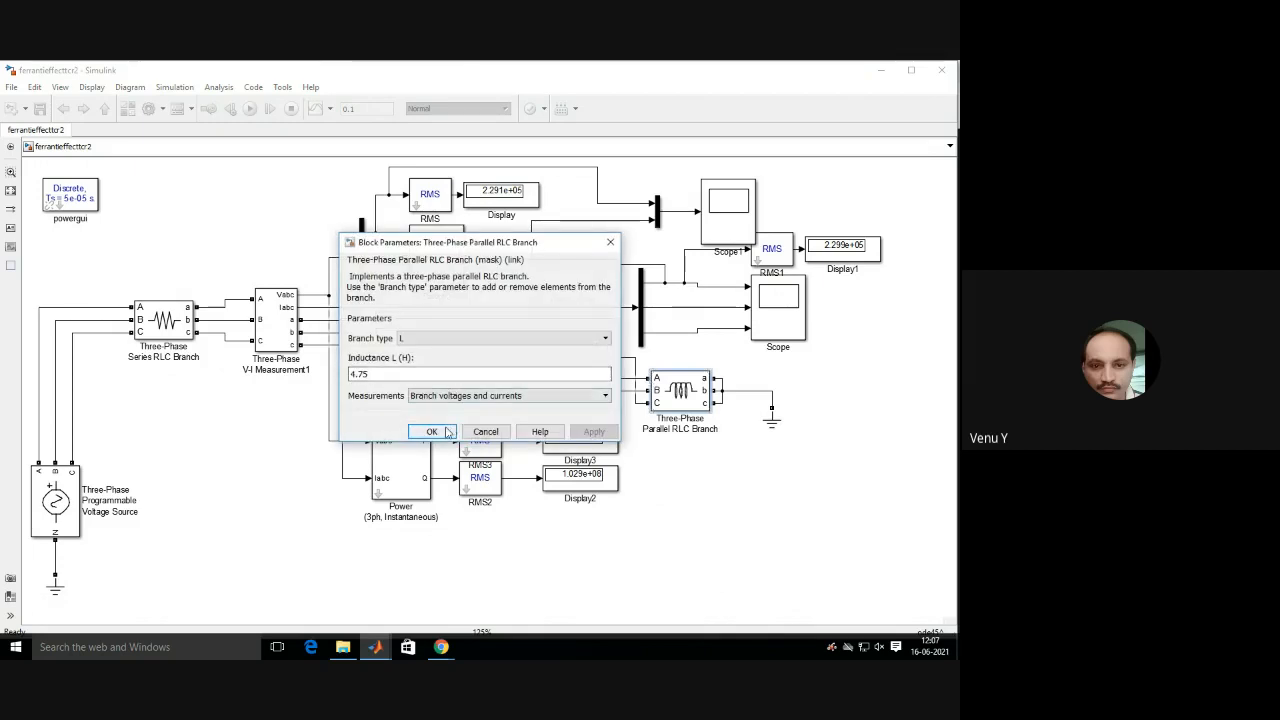
pyautogui.click(431, 431)
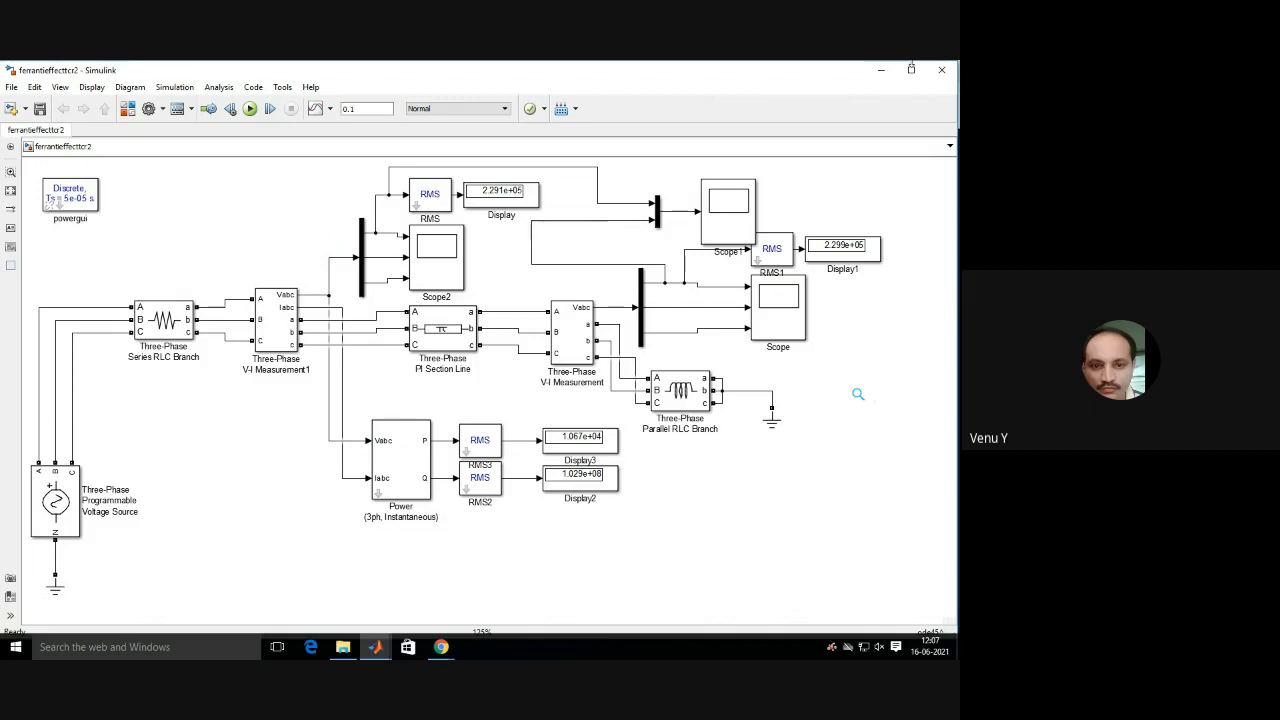
pyautogui.click(250, 109)
# Switch to the feffectdline1 model and examine its thyristor branches, breaker and parallel reactor below the distributed parameters line.
pyautogui.click(375, 647)
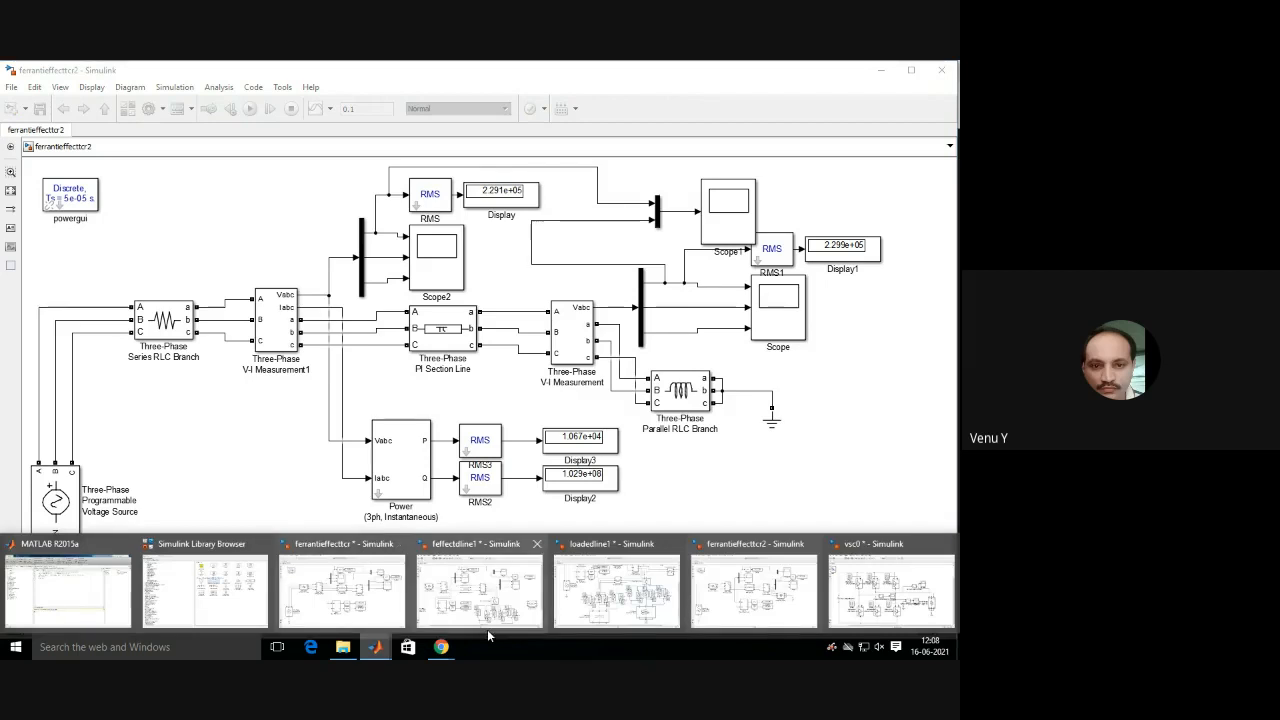
pyautogui.moveTo(478, 585)
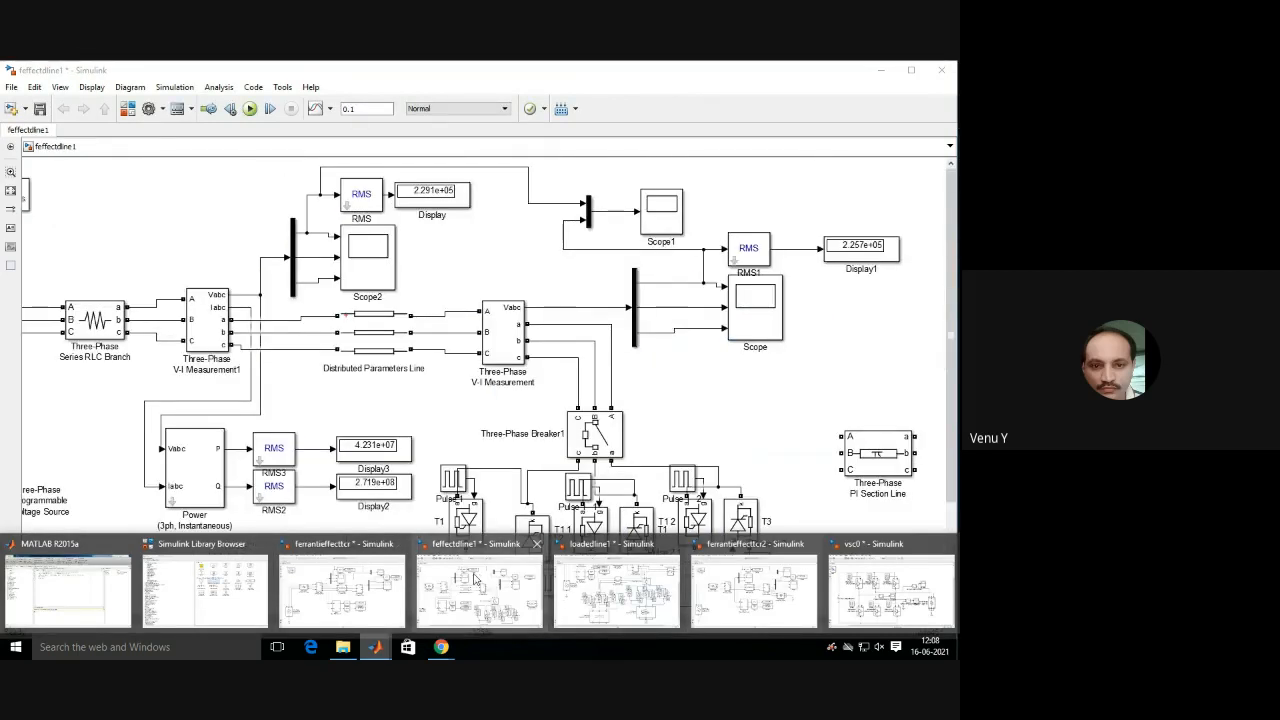
pyautogui.moveTo(368, 593)
pyautogui.moveTo(518, 617)
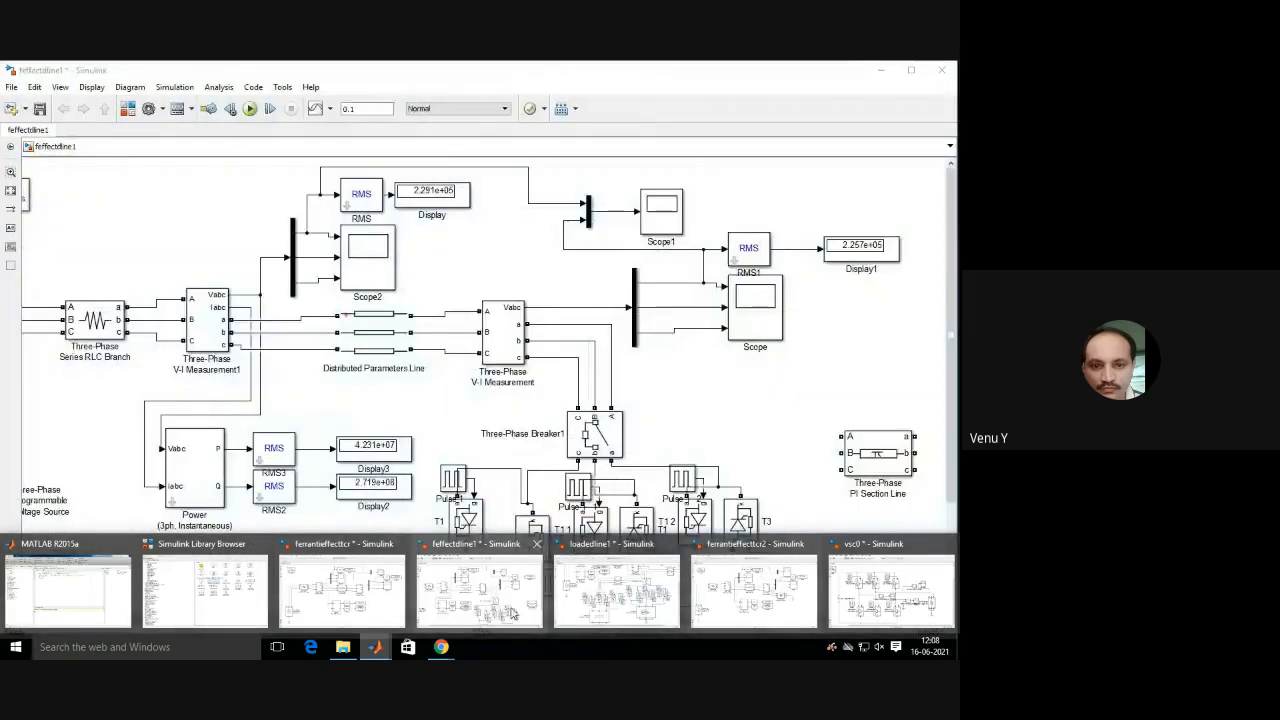
pyautogui.click(518, 617)
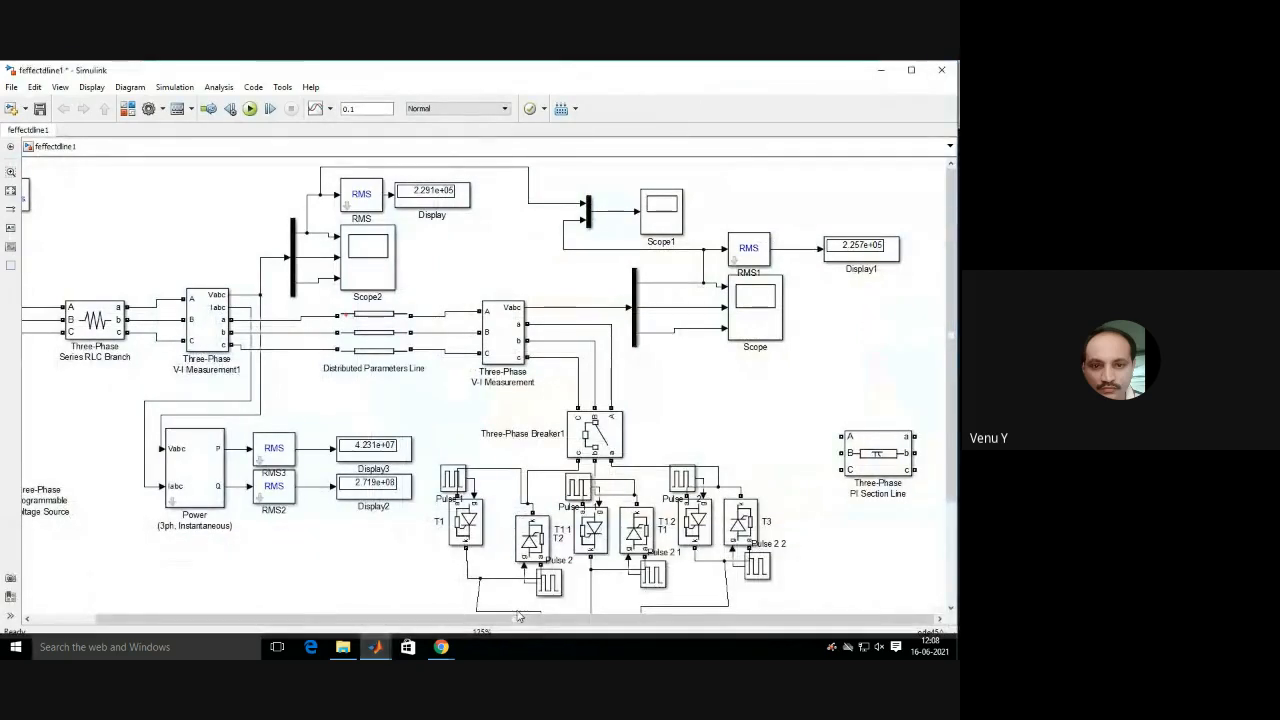
pyautogui.moveTo(956, 328); pyautogui.dragTo(954, 434)
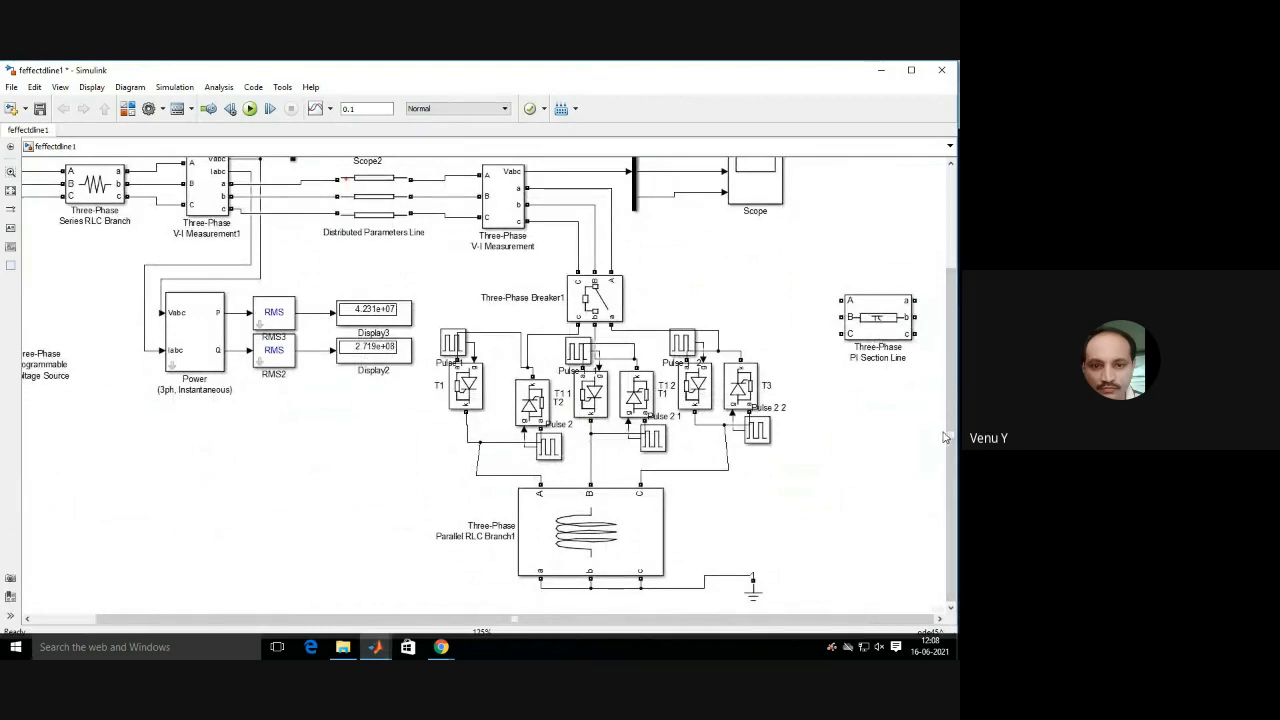
pyautogui.moveTo(953, 368); pyautogui.dragTo(953, 250)
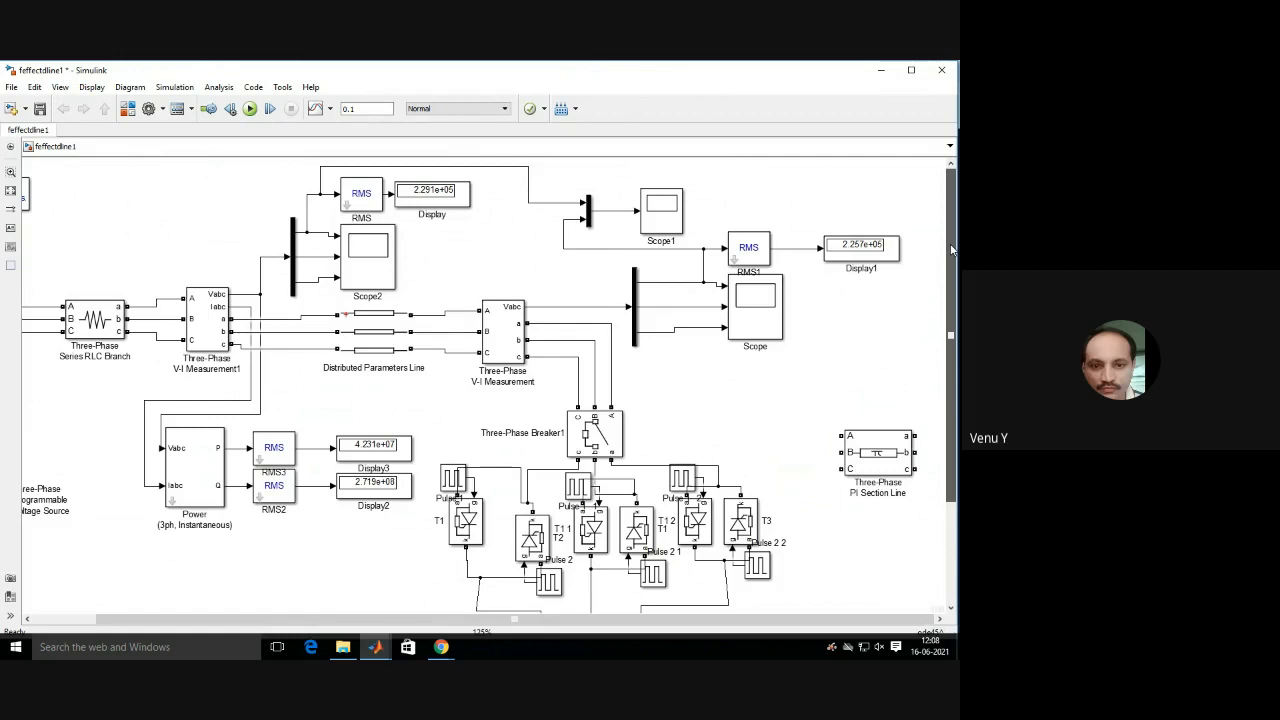
pyautogui.moveTo(953, 250); pyautogui.dragTo(953, 350)
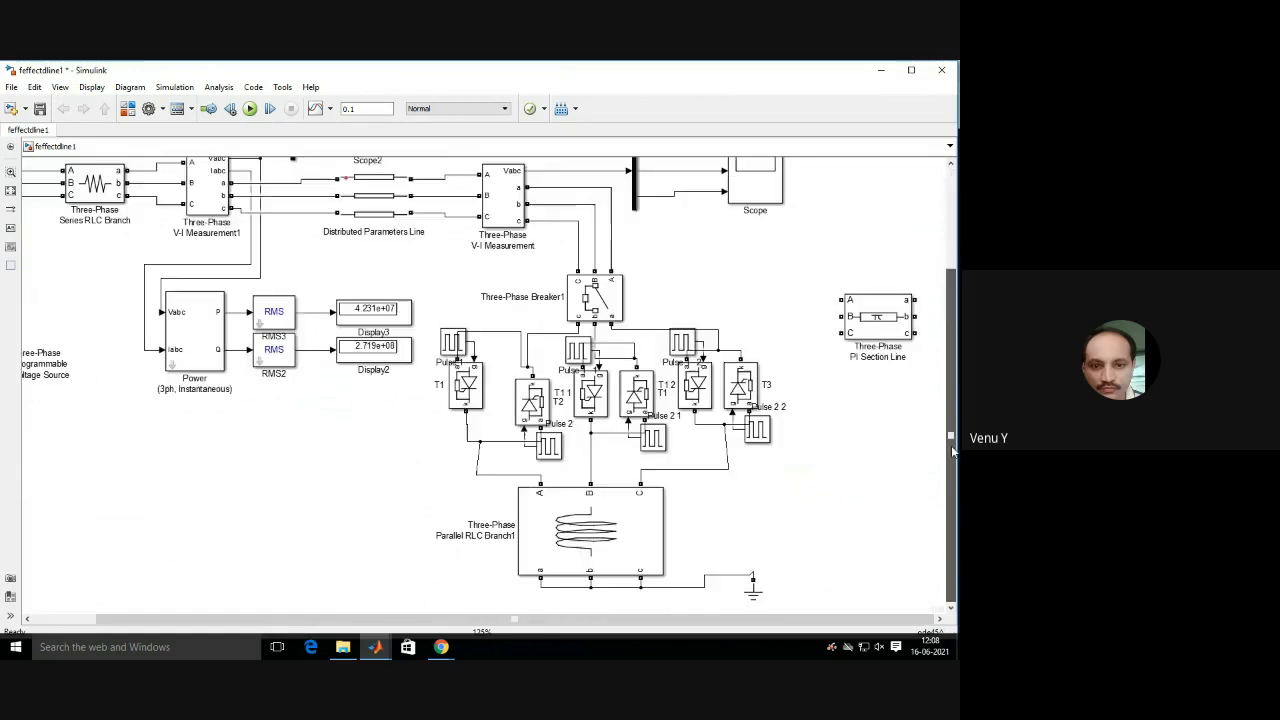
pyautogui.click(375, 647)
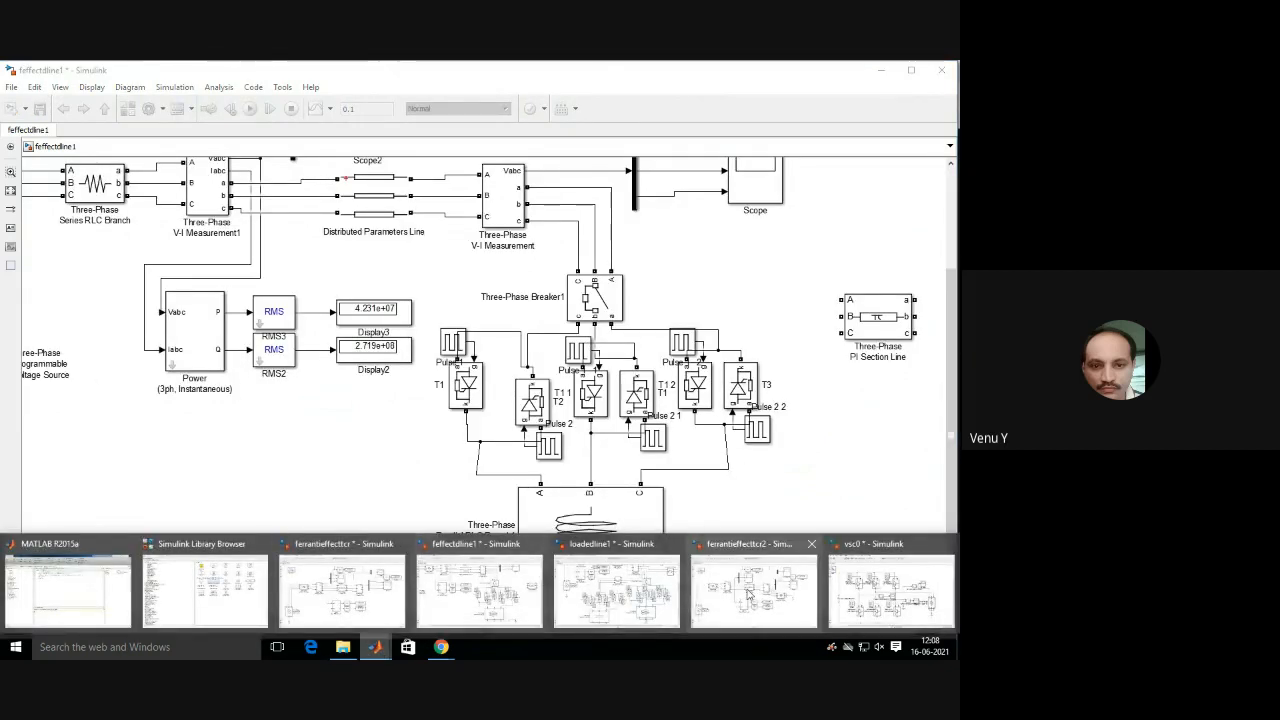
pyautogui.moveTo(756, 598)
pyautogui.moveTo(905, 617)
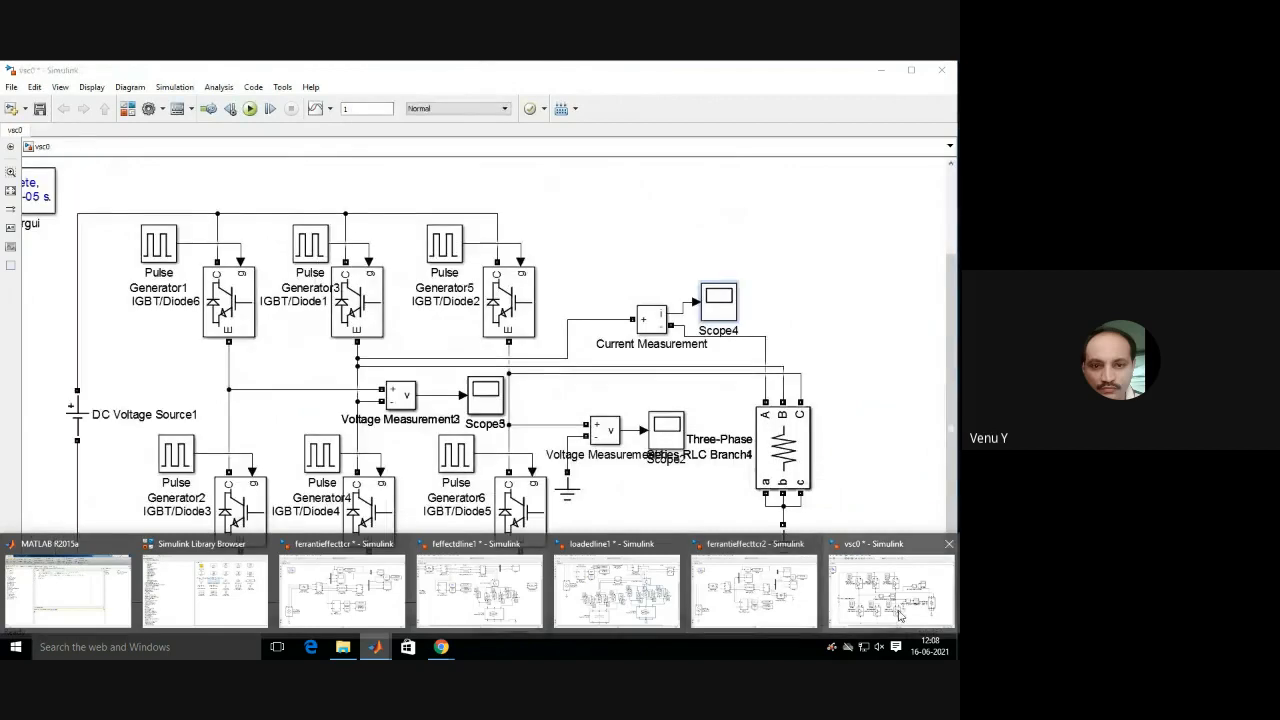
pyautogui.moveTo(503, 597)
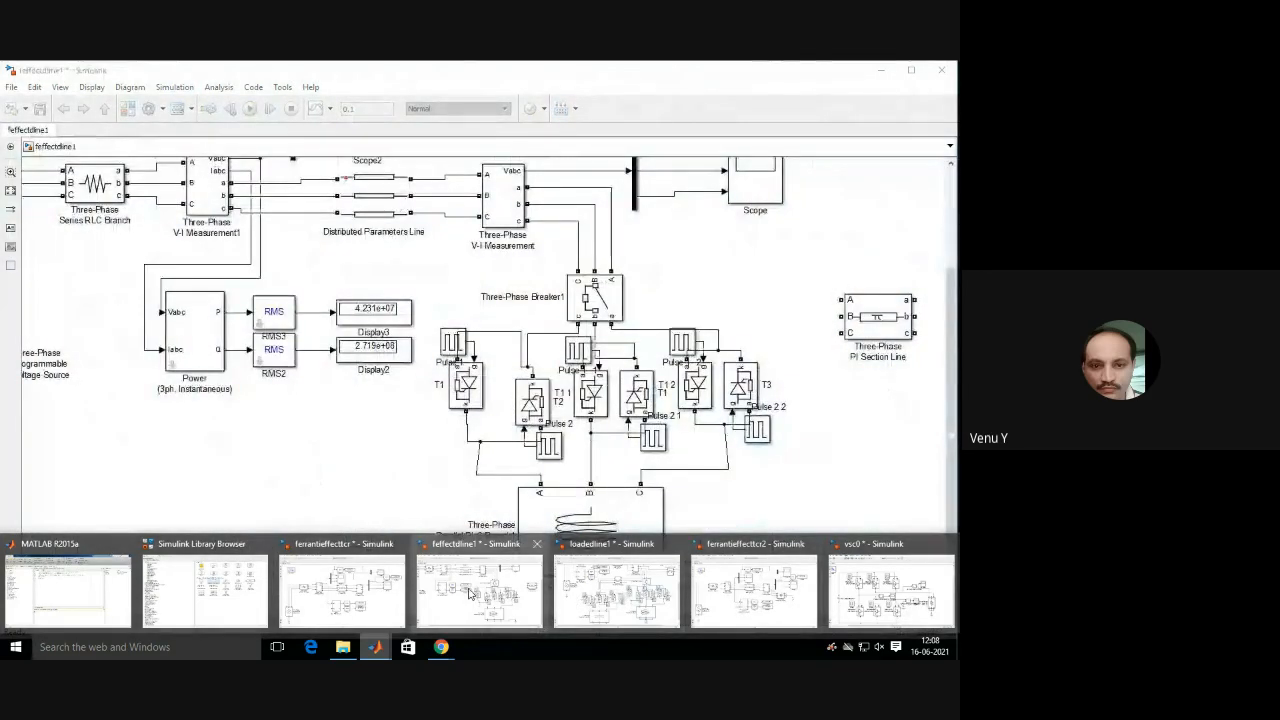
pyautogui.moveTo(386, 597)
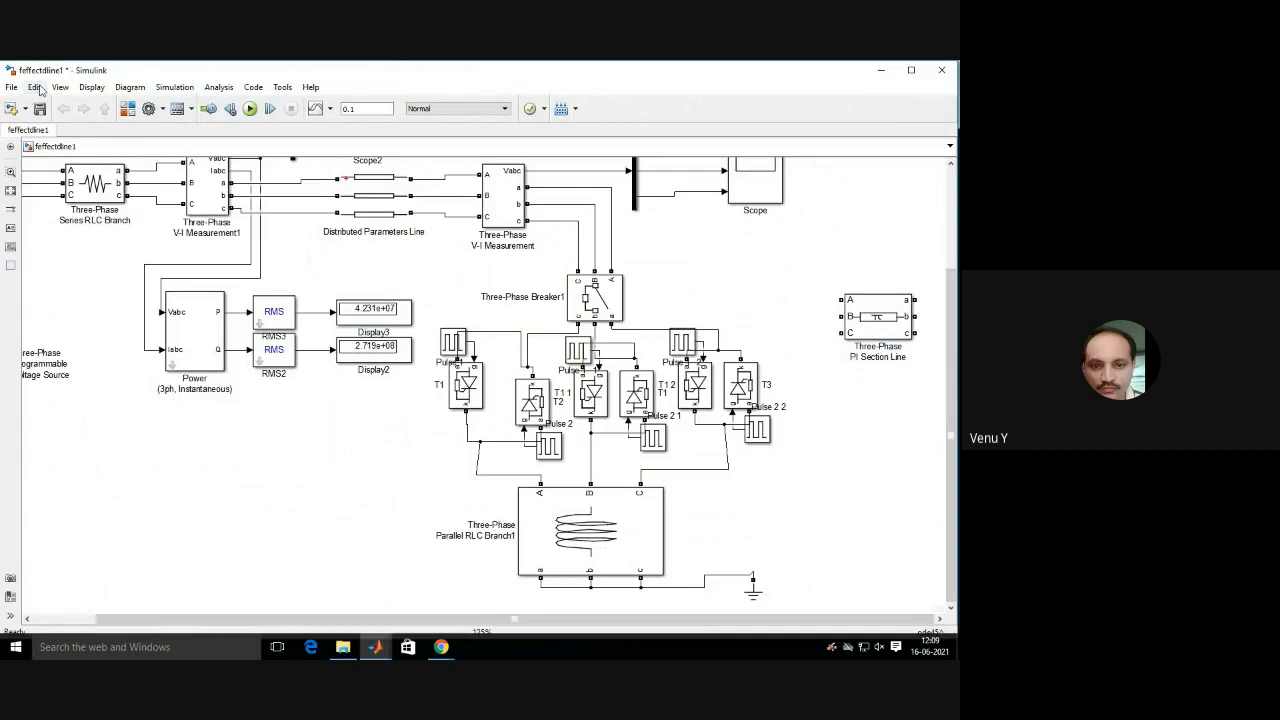
# Open the model ferrantieffecttcr2.slx from the course projects folder inside FACTS Lab on the Desktop.
pyautogui.click(11, 87)
pyautogui.click(36, 118)
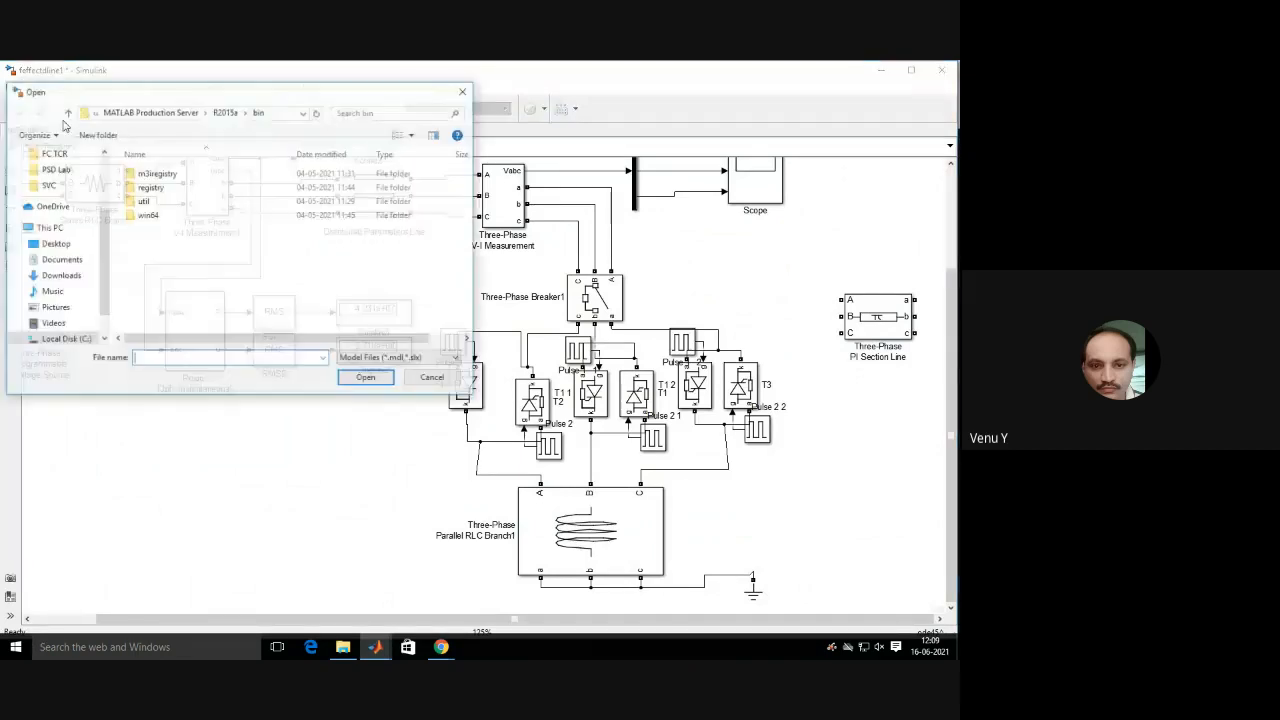
pyautogui.scroll(3, 62, 174)
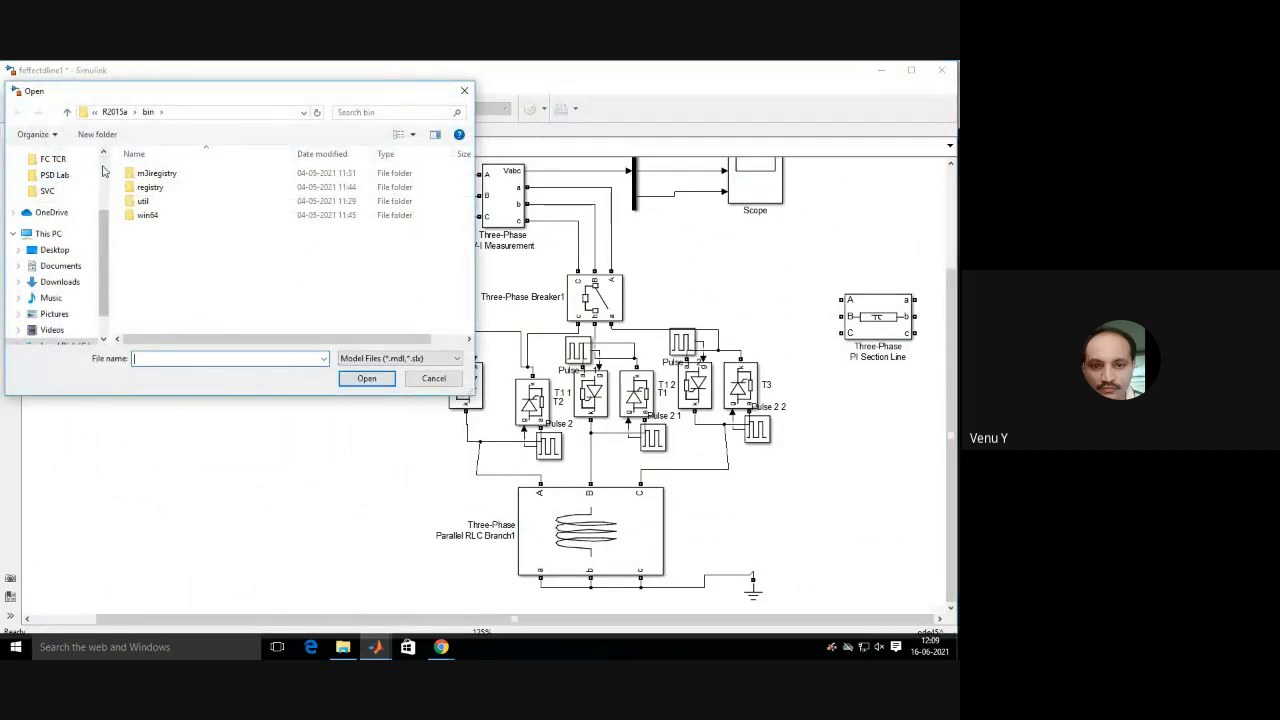
pyautogui.click(62, 174)
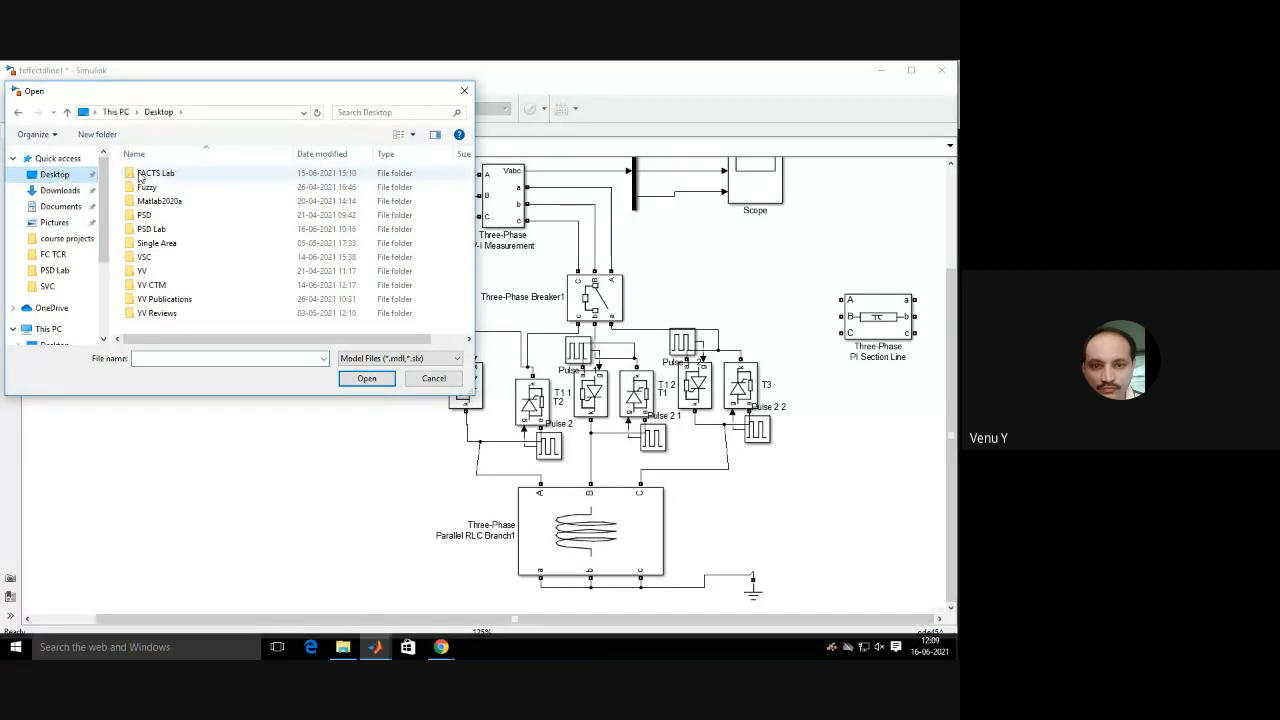
pyautogui.click(150, 175)
pyautogui.doubleClick(150, 175)
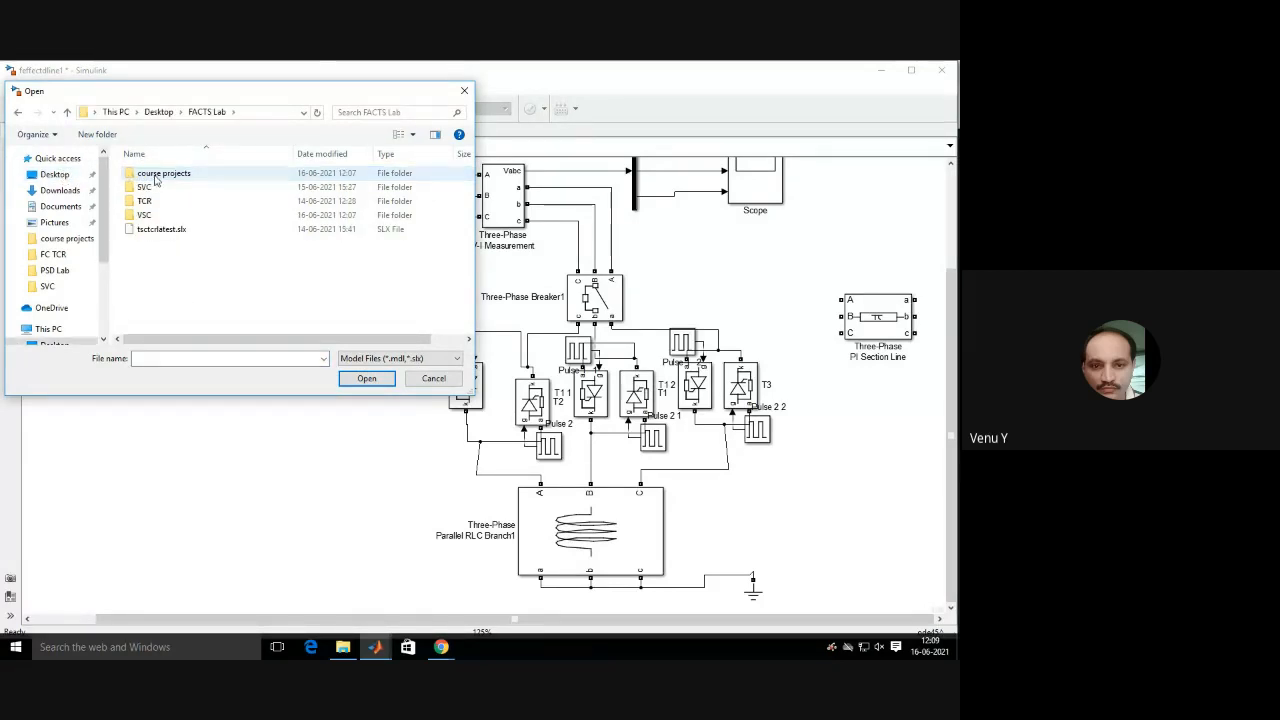
pyautogui.doubleClick(151, 175)
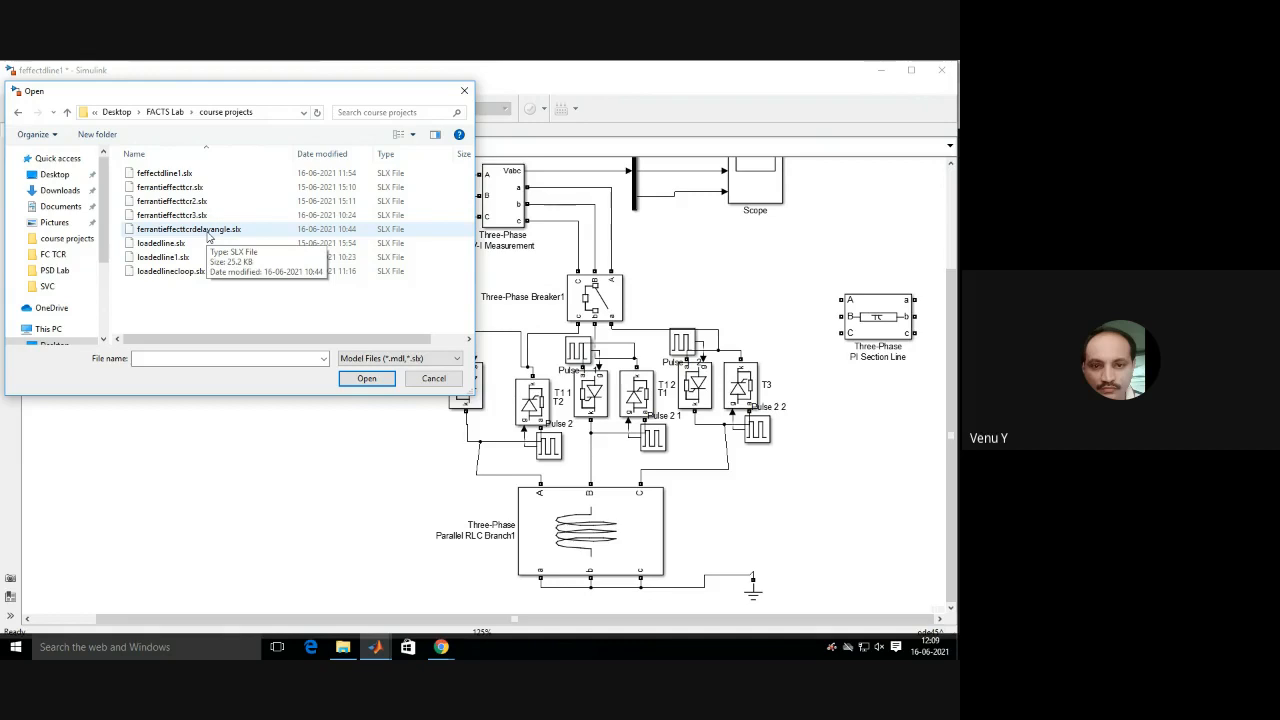
pyautogui.doubleClick(192, 205)
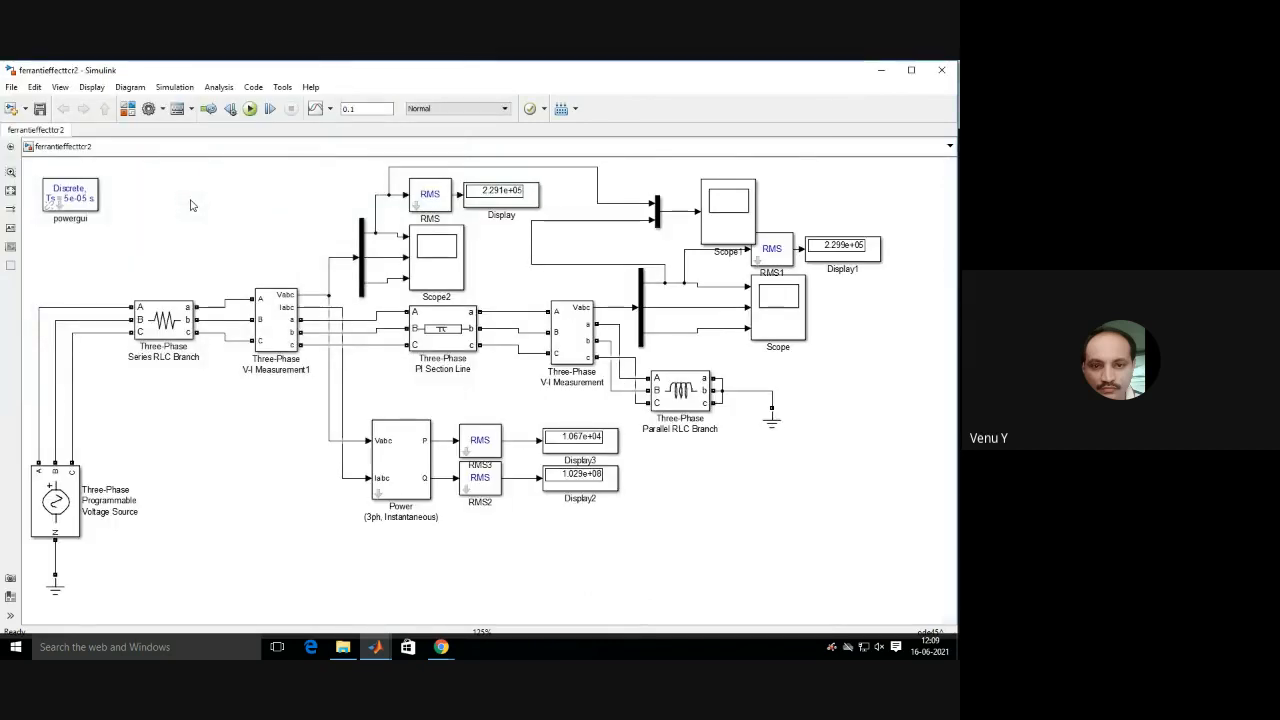
# Open the model ferrantieffecttcrdelayangle.slx from the course projects folder inside FACTS Lab on the Desktop.
pyautogui.click(12, 88)
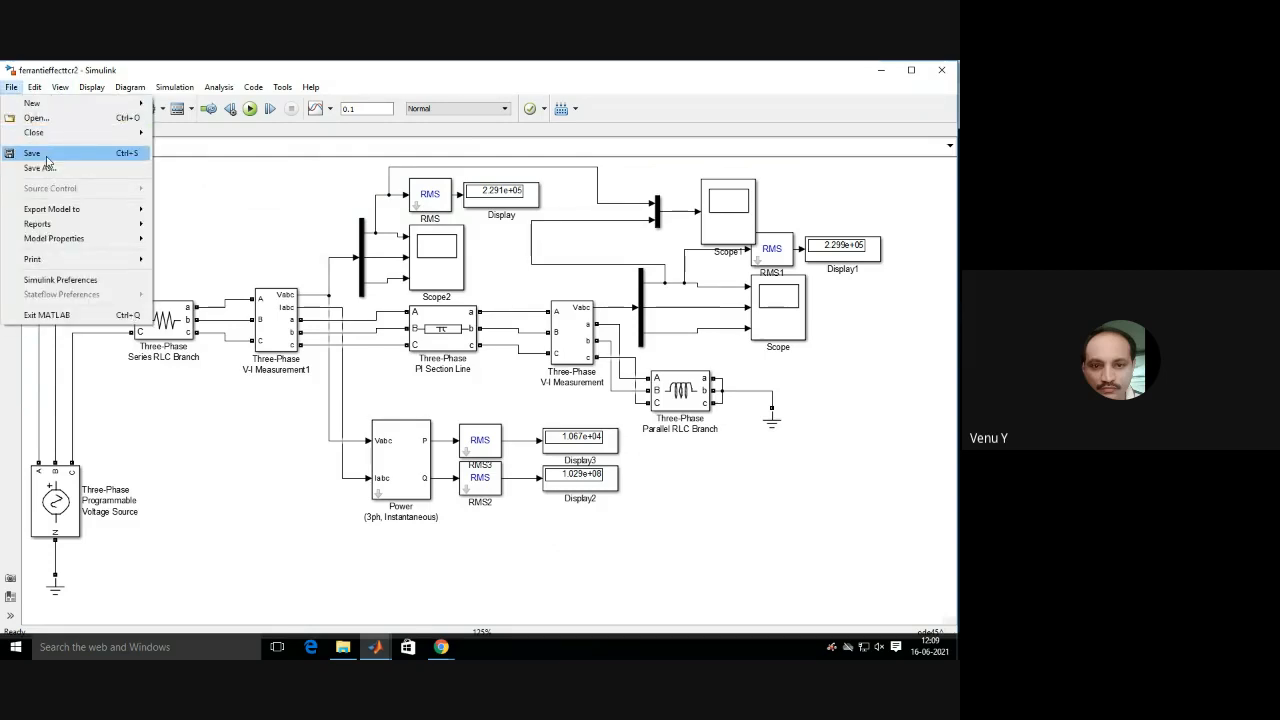
pyautogui.click(40, 118)
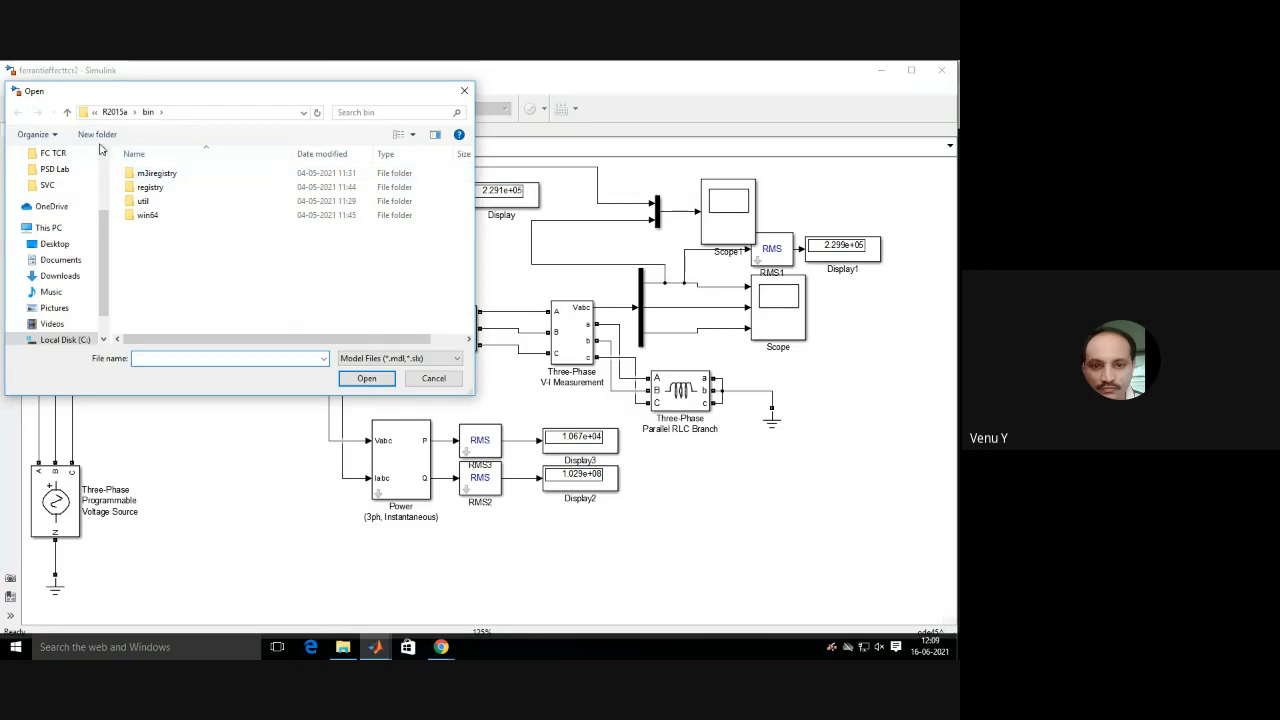
pyautogui.scroll(2, 57, 165)
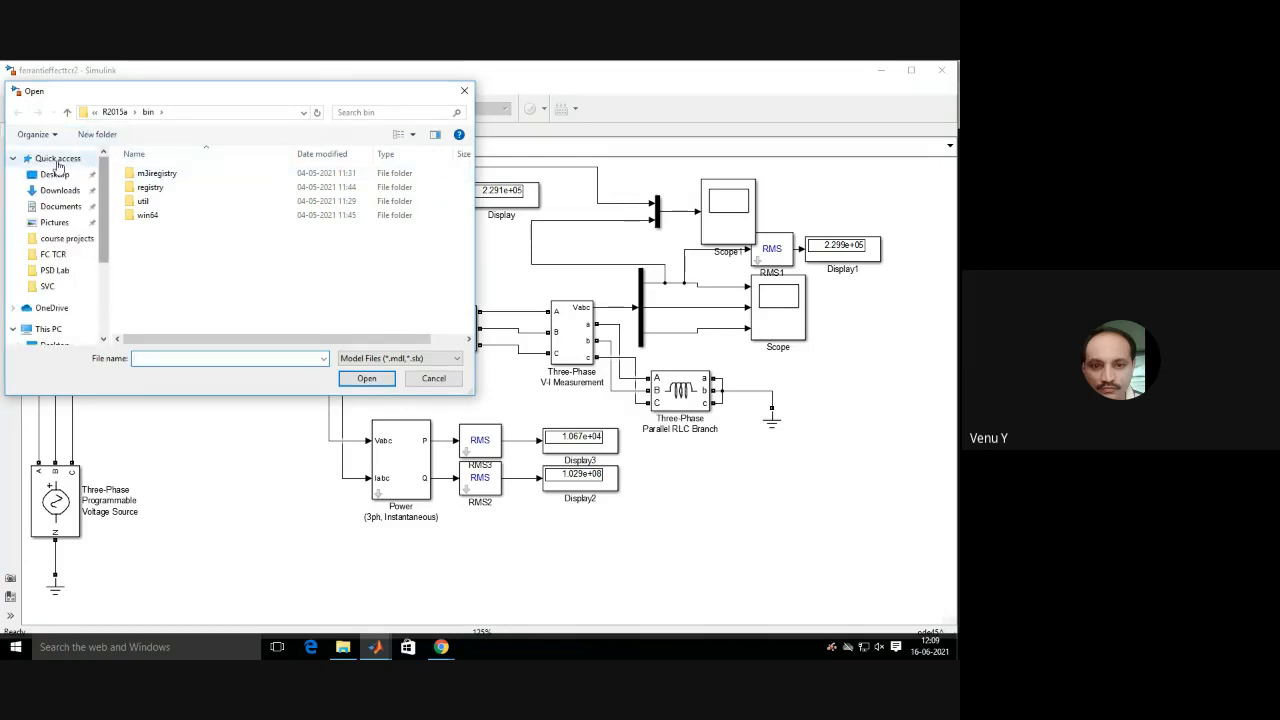
pyautogui.click(55, 174)
pyautogui.doubleClick(158, 175)
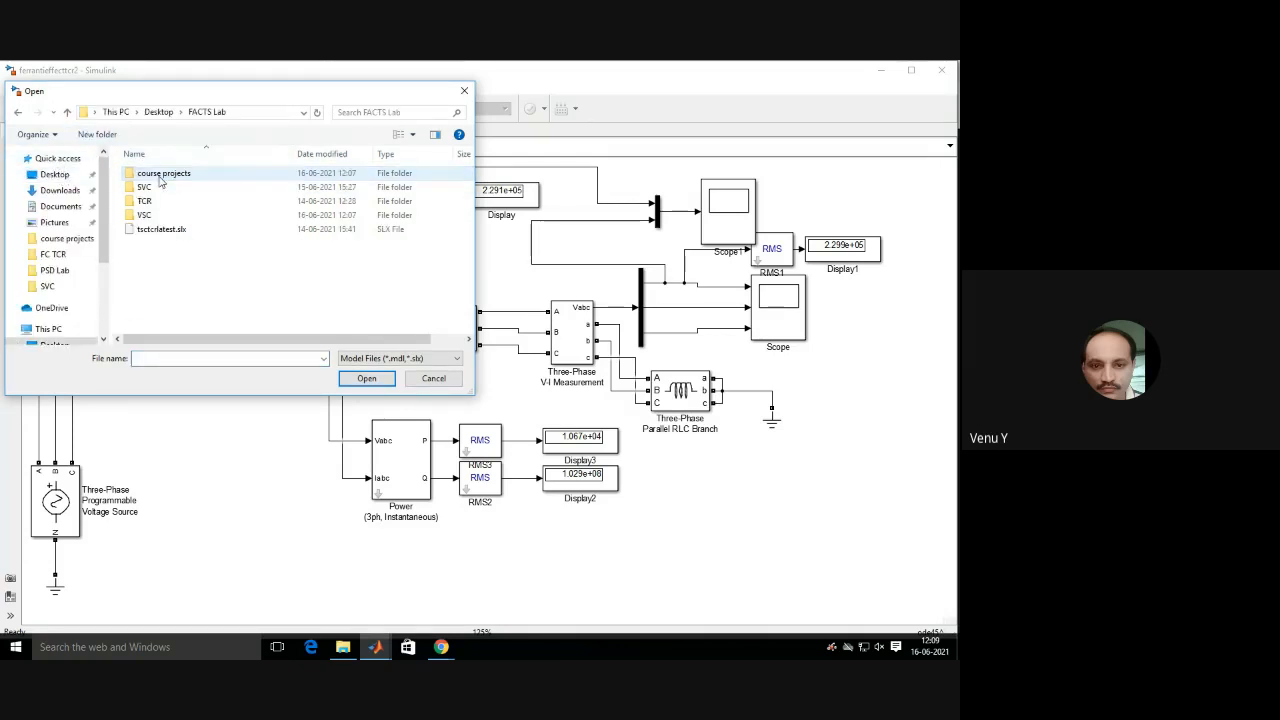
pyautogui.doubleClick(160, 176)
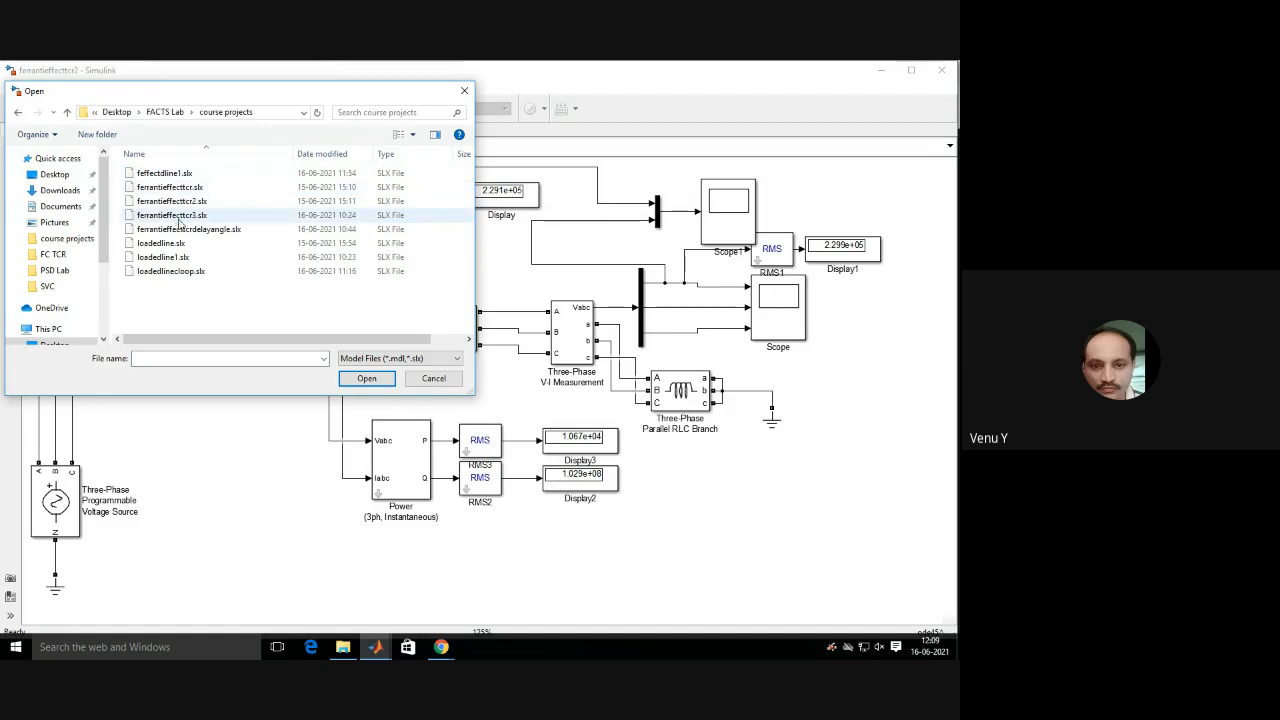
pyautogui.doubleClick(180, 229)
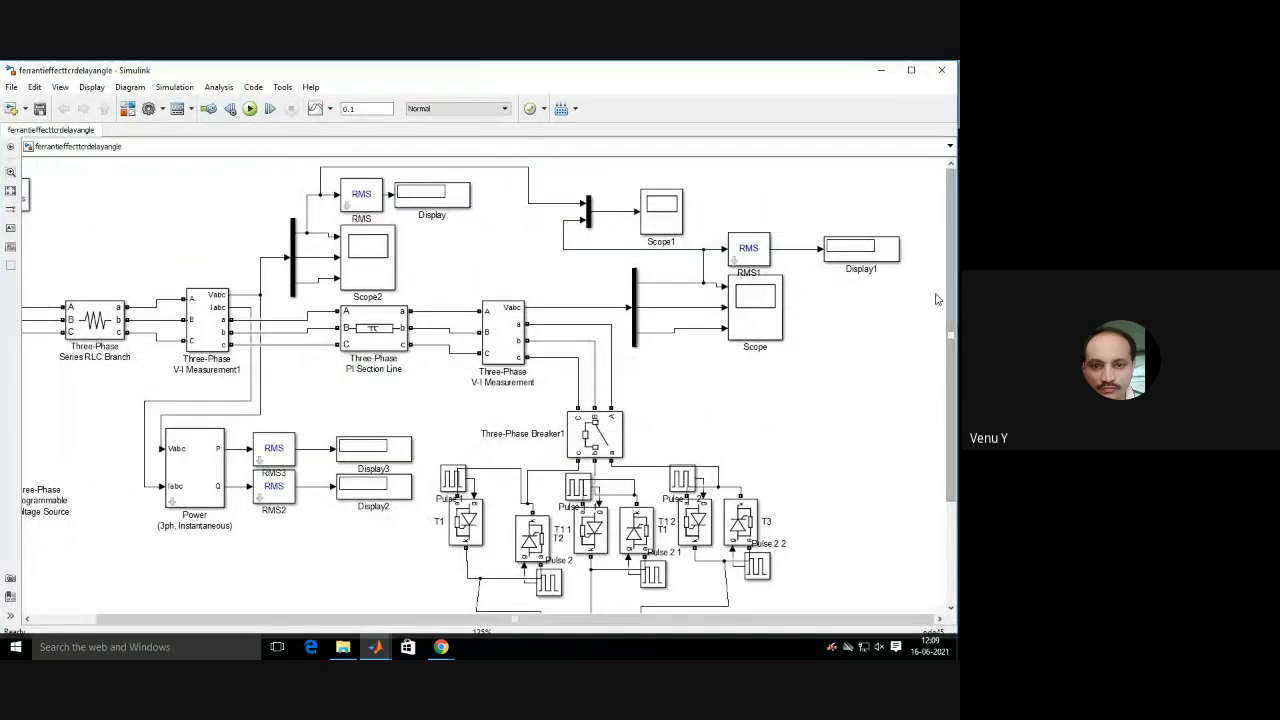
# Move the ground block directly beneath the middle terminal of Three-Phase Parallel RLC Branch1.
pyautogui.scroll(-5, 936, 340)
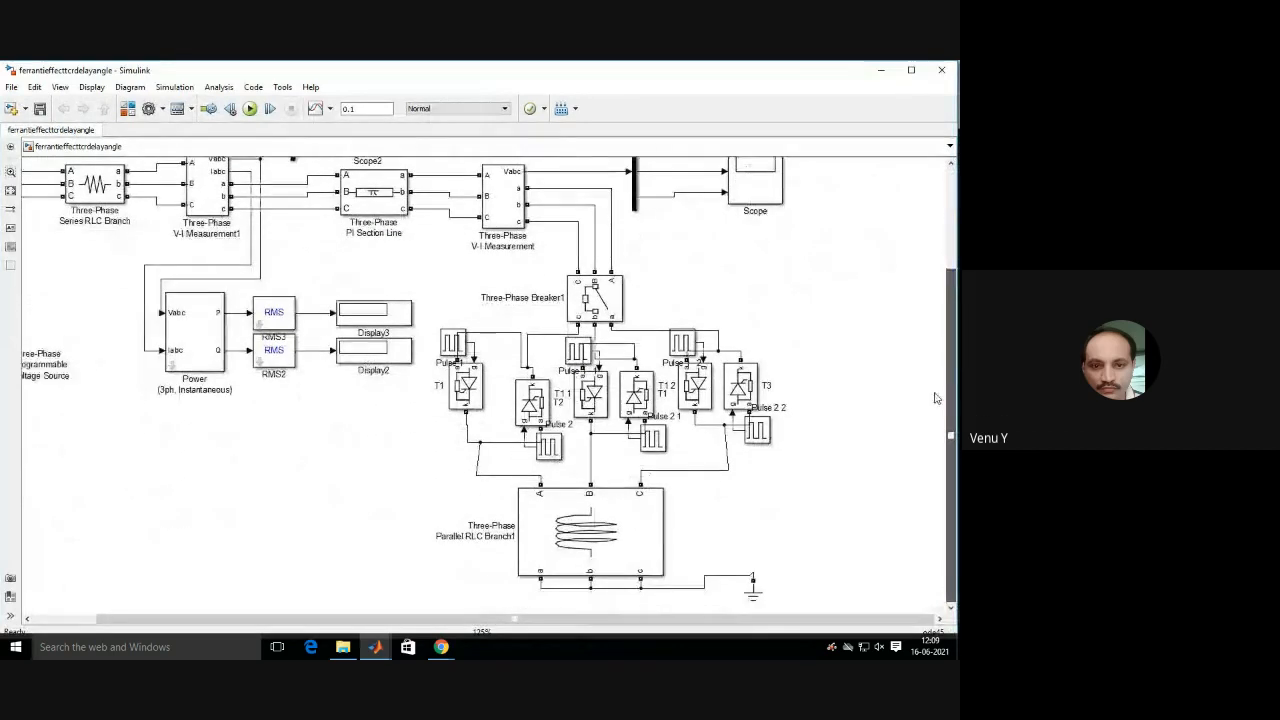
pyautogui.scroll(4, 935, 398)
pyautogui.scroll(-4, 917, 531)
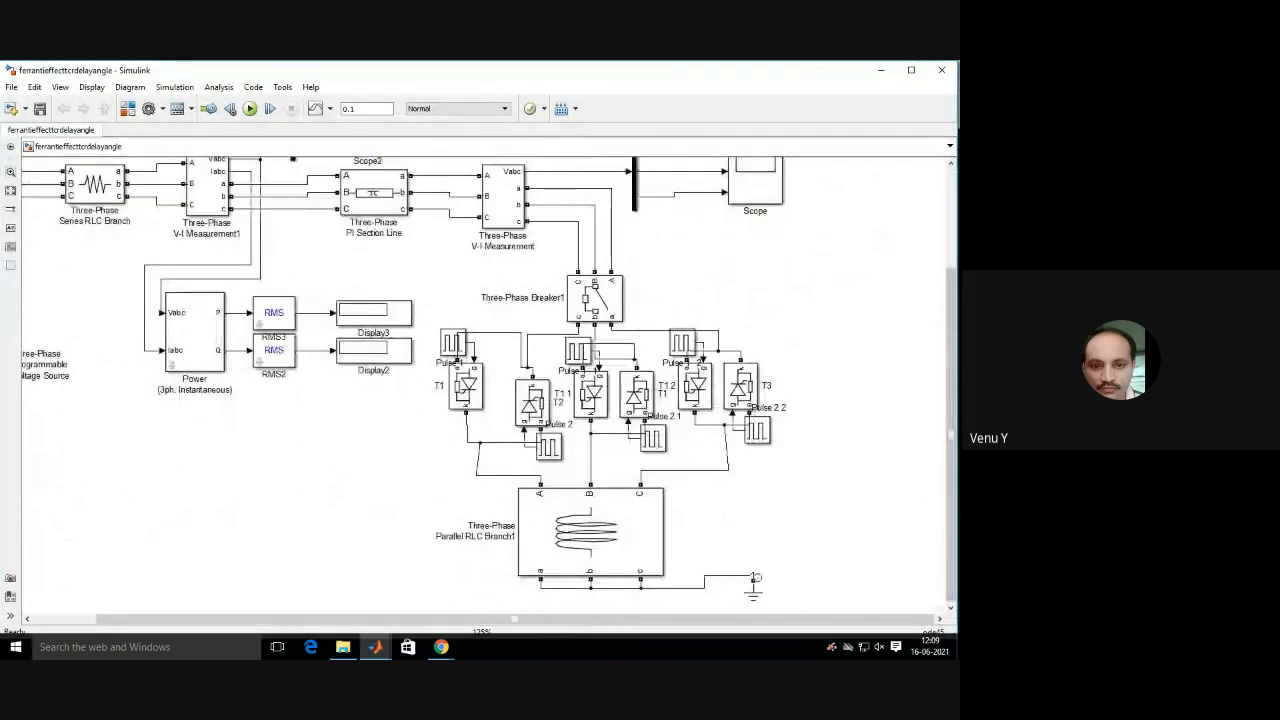
pyautogui.moveTo(756, 586); pyautogui.dragTo(591, 601)
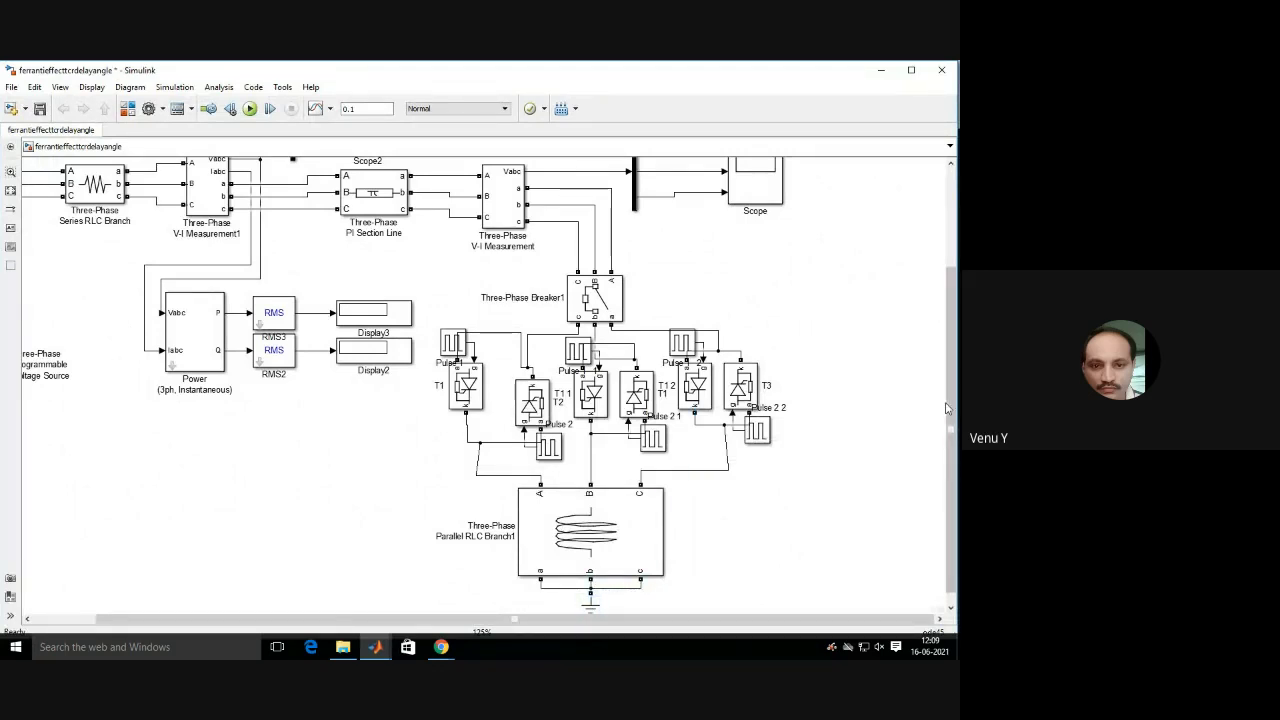
# Review Three-Phase Breaker1's initial status and switching times, and the branch type and inductance of Three-Phase Parallel RLC Branch1.
pyautogui.moveTo(950, 408); pyautogui.dragTo(950, 308)
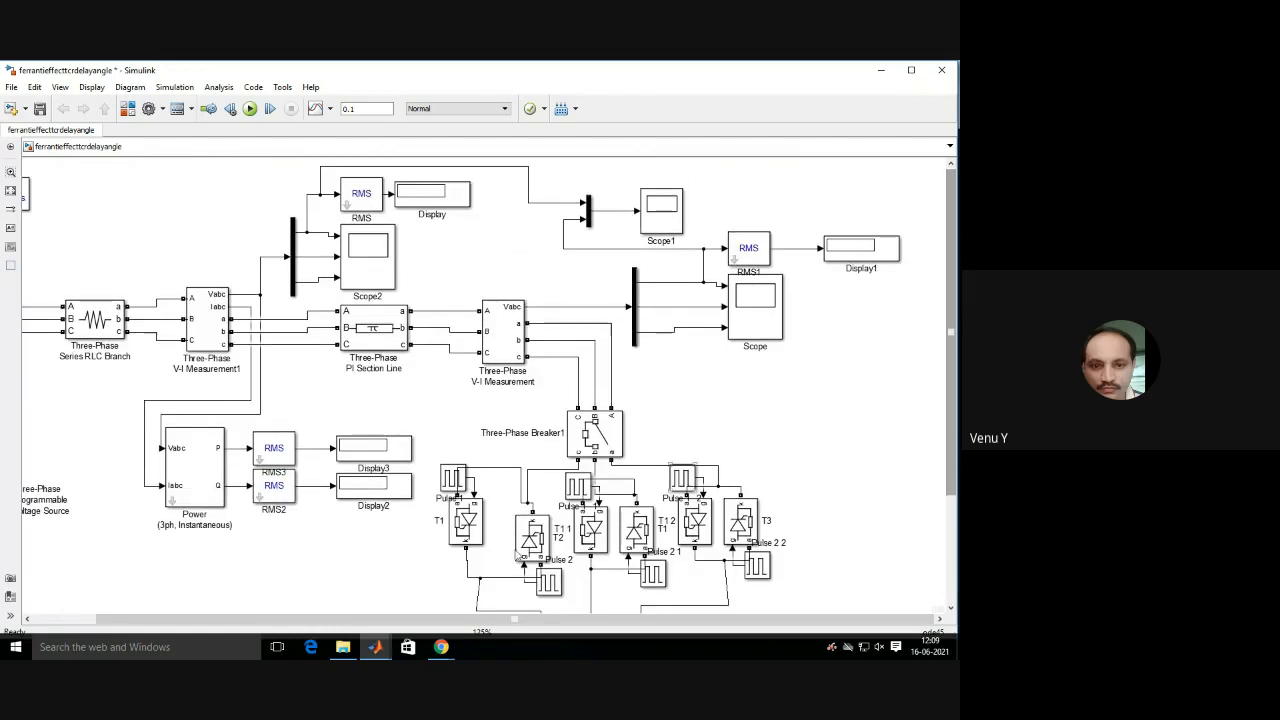
pyautogui.moveTo(331, 619); pyautogui.dragTo(265, 619)
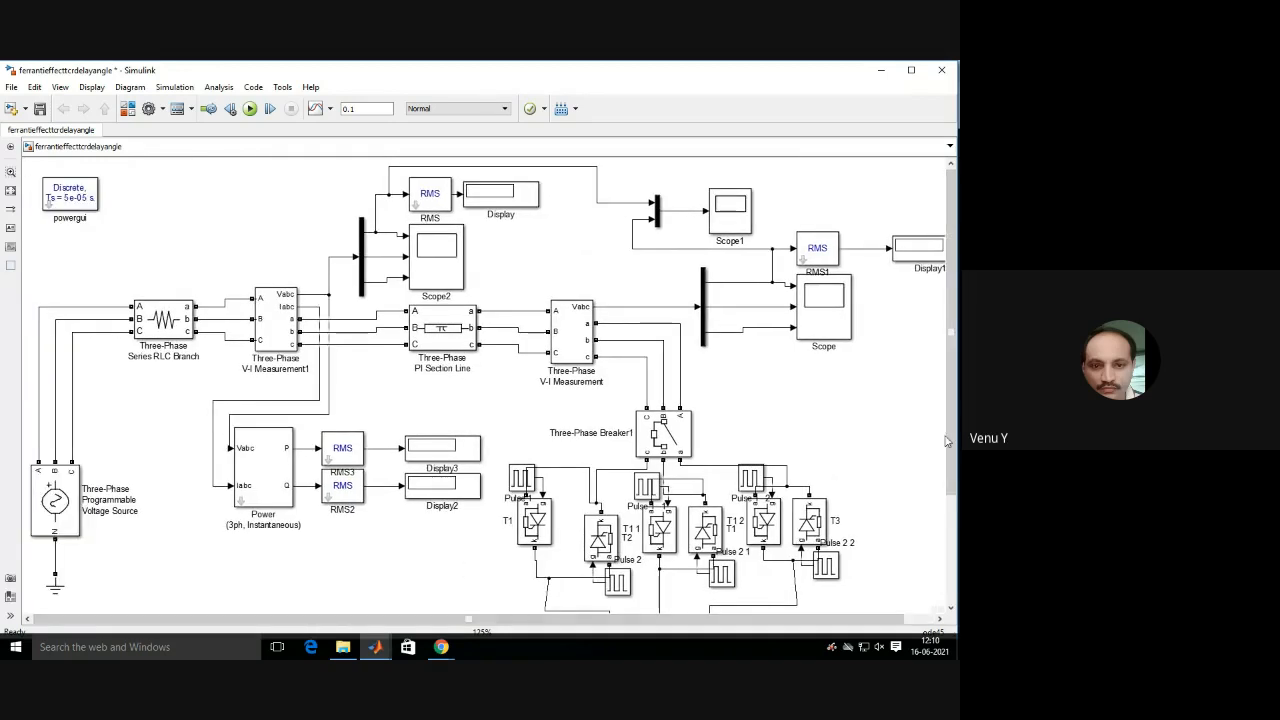
pyautogui.moveTo(952, 427); pyautogui.dragTo(952, 524)
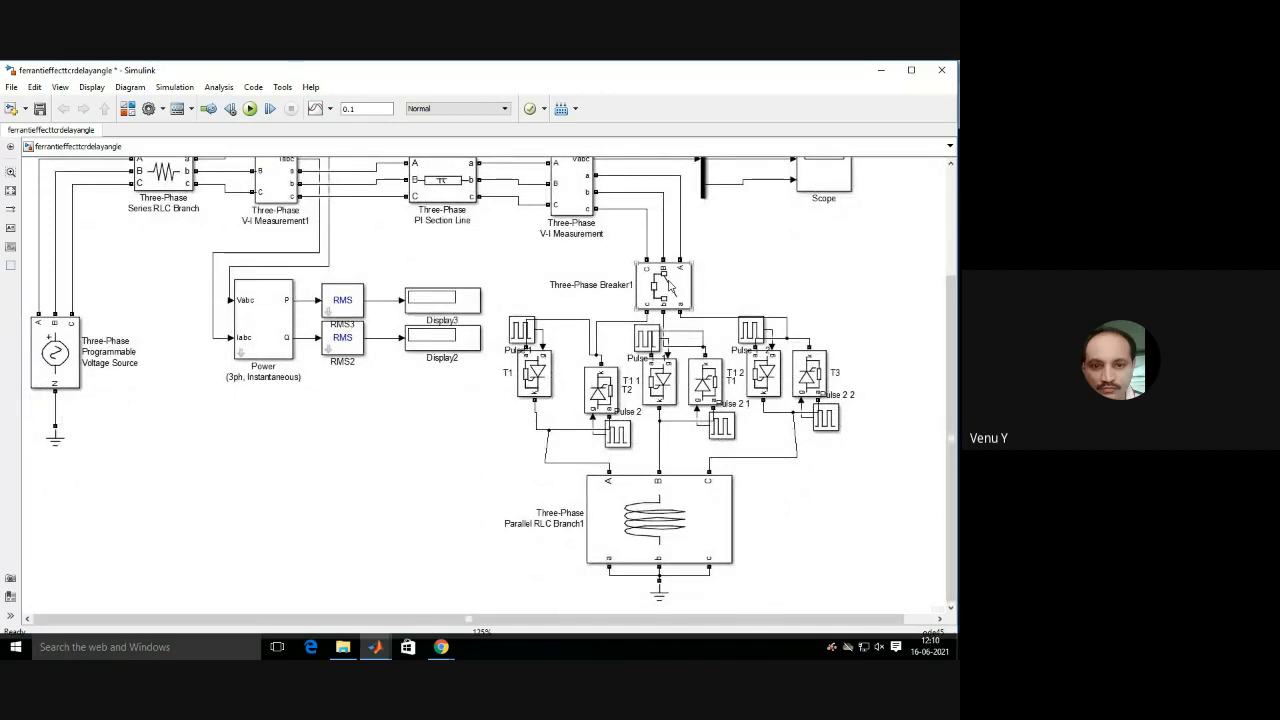
pyautogui.doubleClick(670, 287)
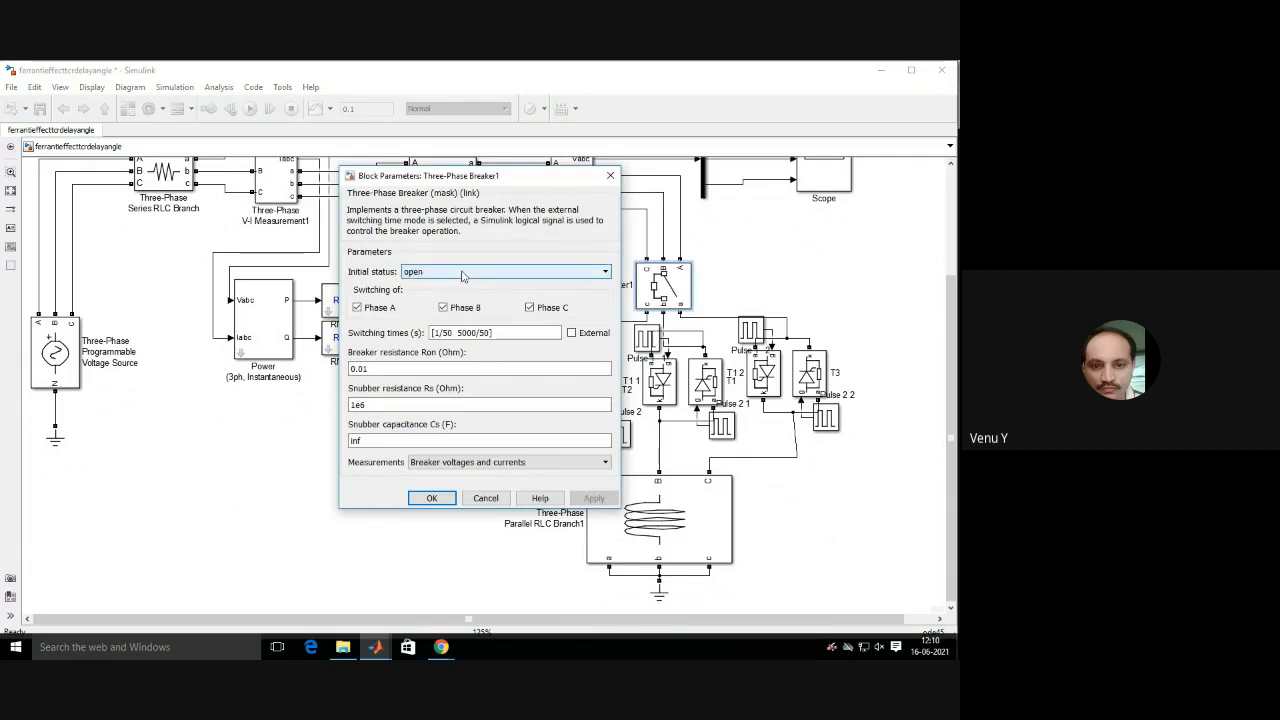
pyautogui.click(449, 333)
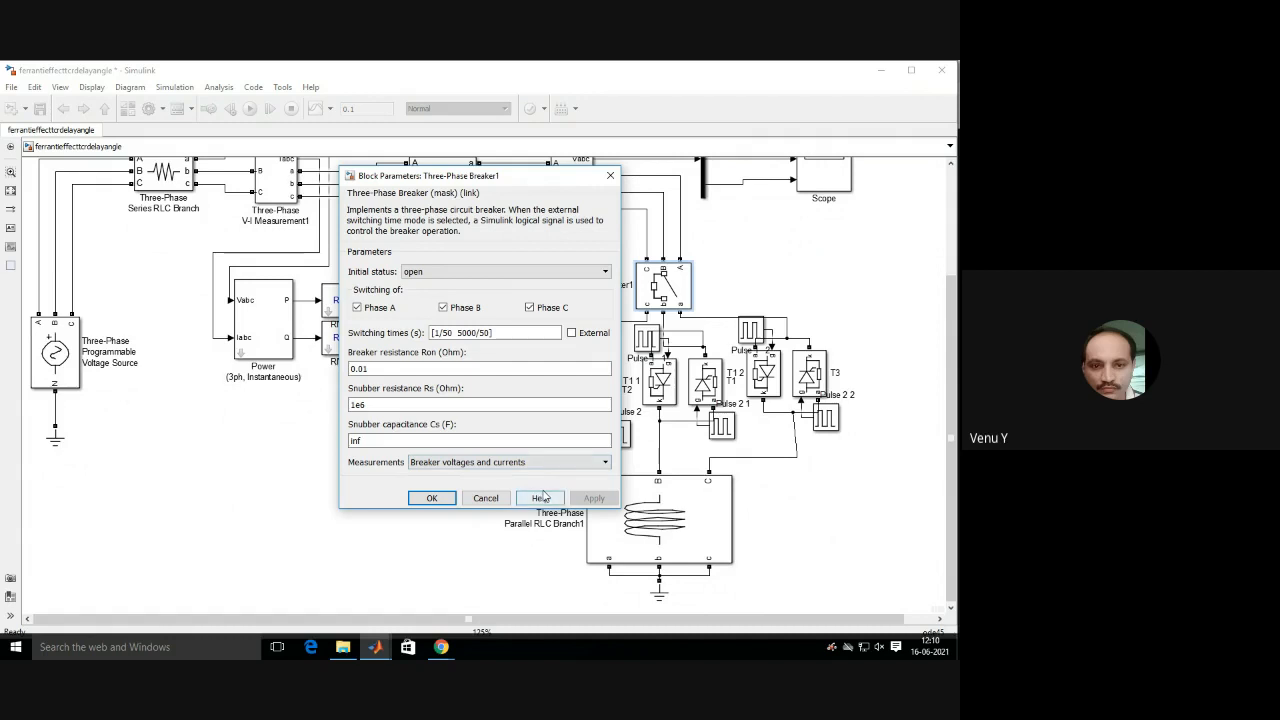
pyautogui.click(433, 499)
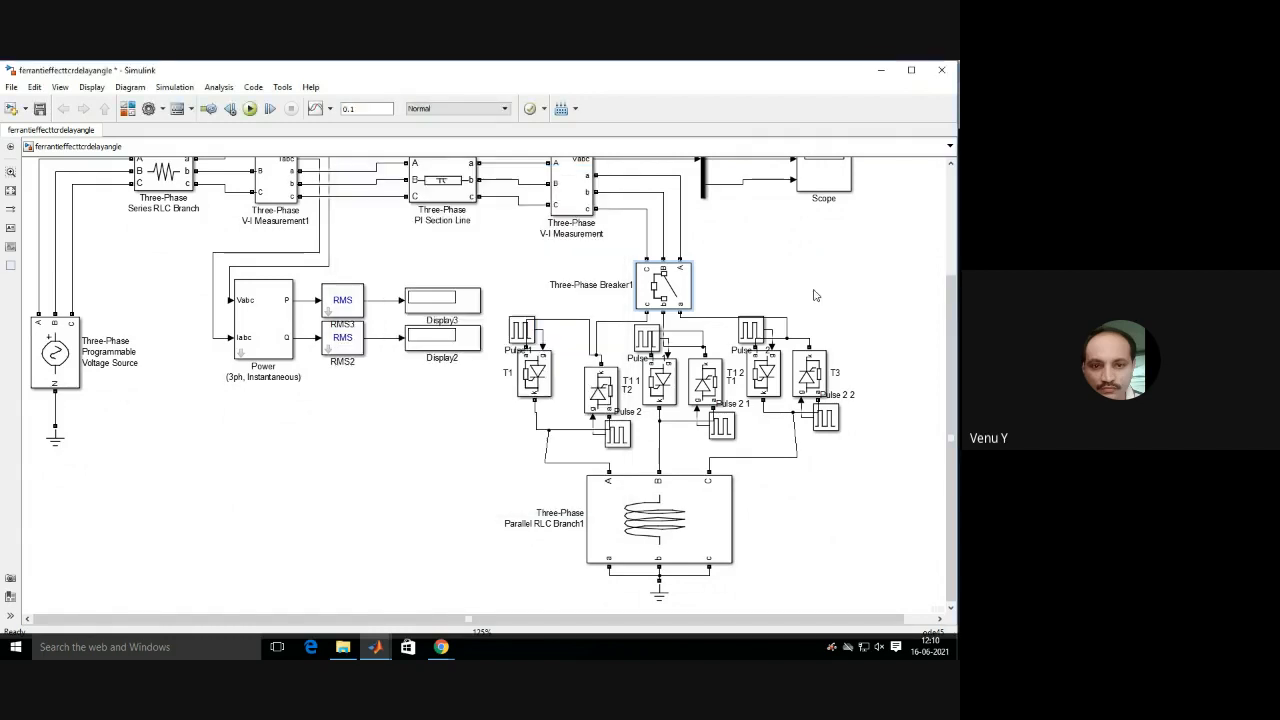
pyautogui.doubleClick(648, 524)
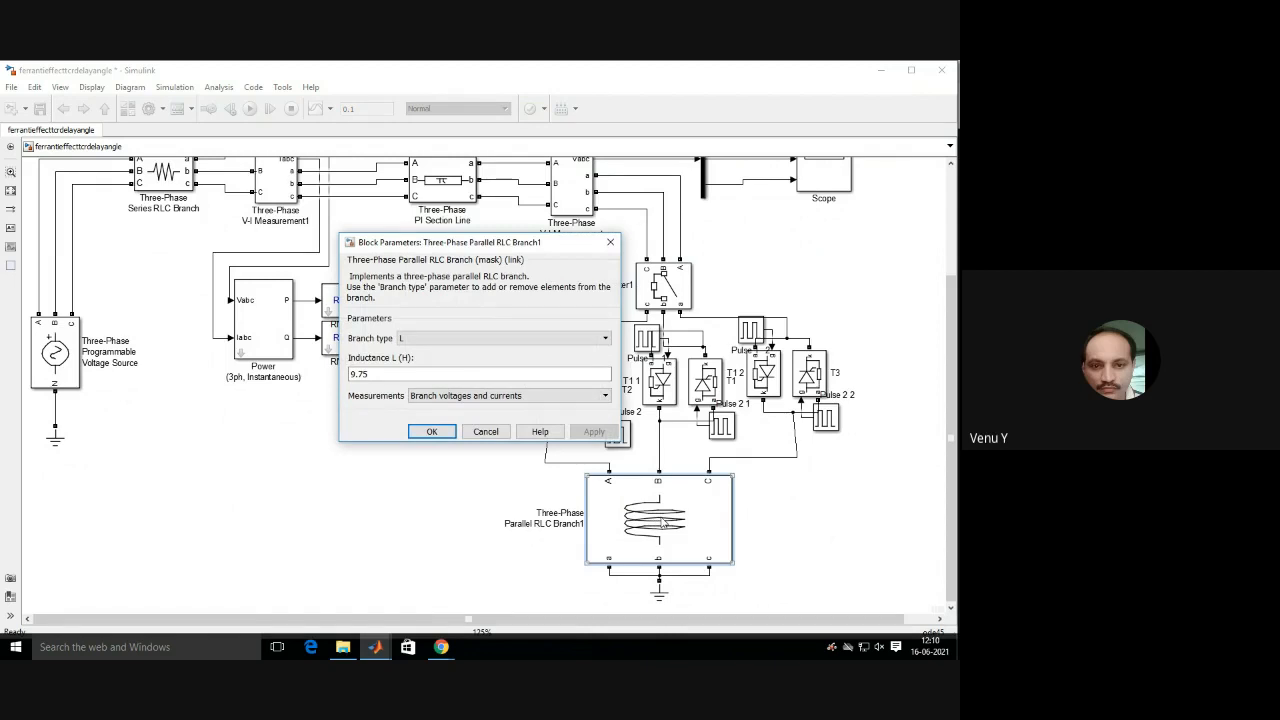
pyautogui.click(443, 438)
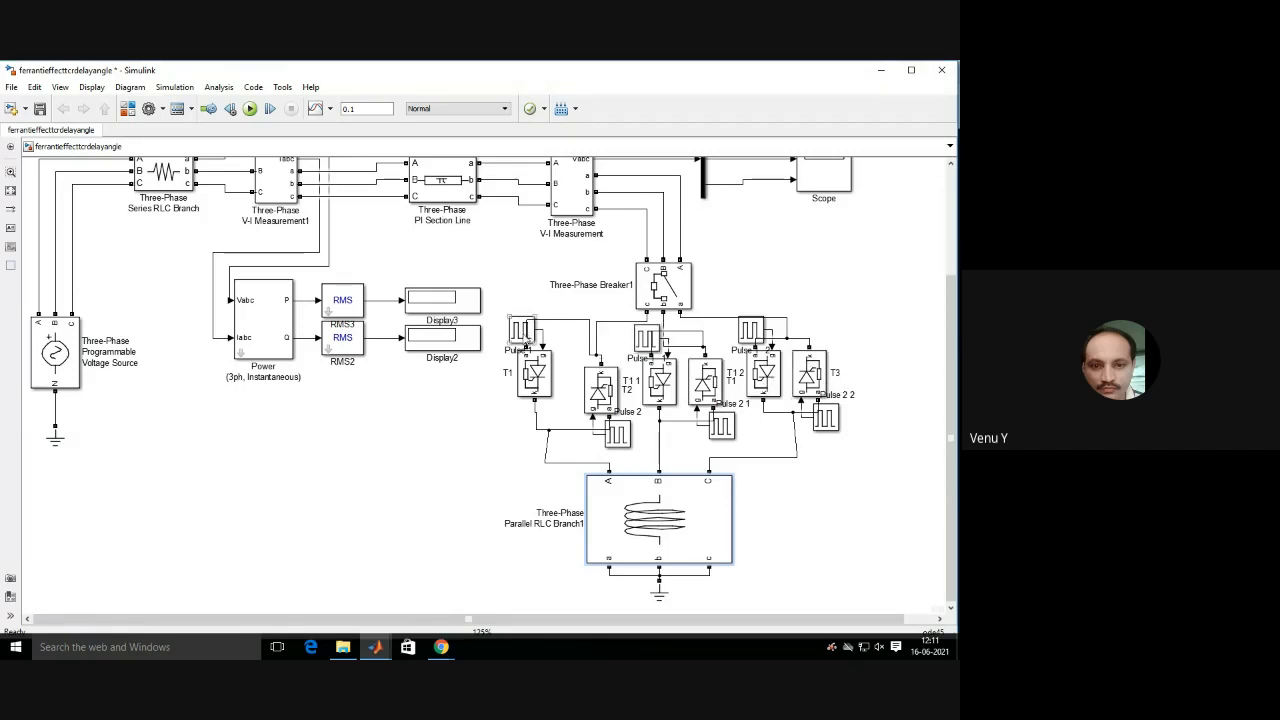
# Review the phase delay settings of the Pulse 1 and Pulse 2 generators that fire the first thyristor pair.
pyautogui.doubleClick(521, 333)
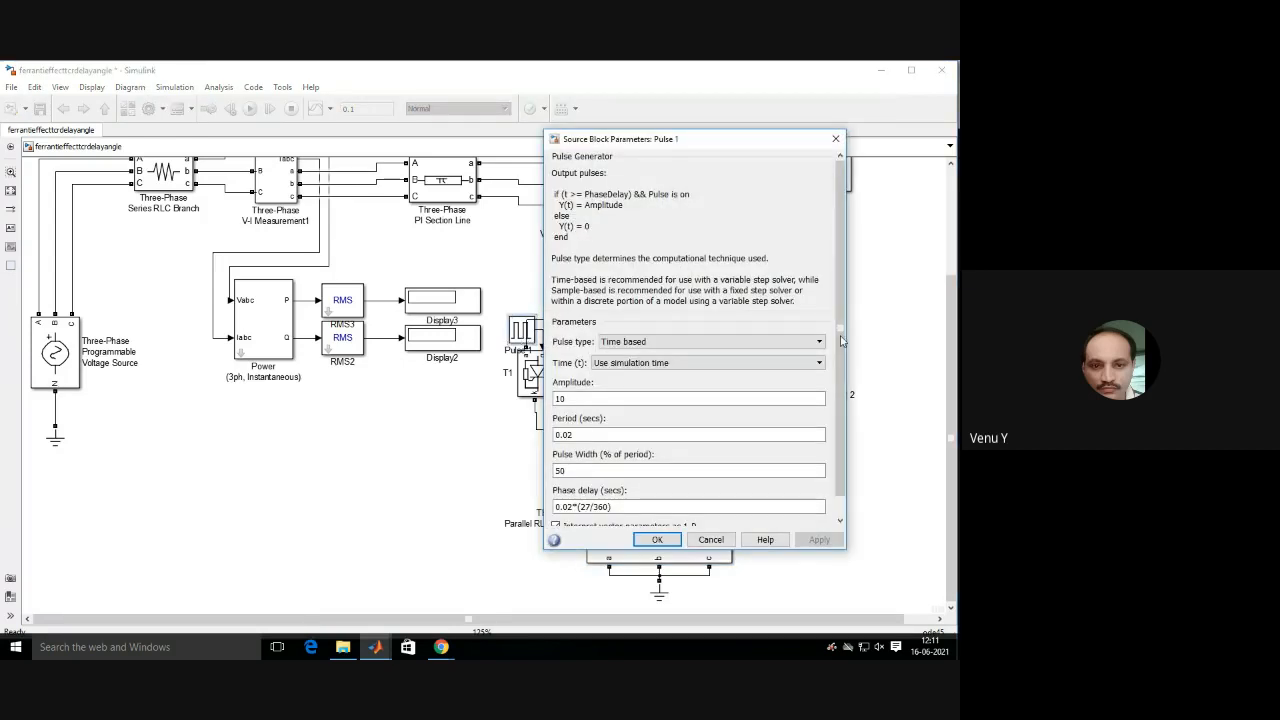
pyautogui.scroll(-1, 845, 410)
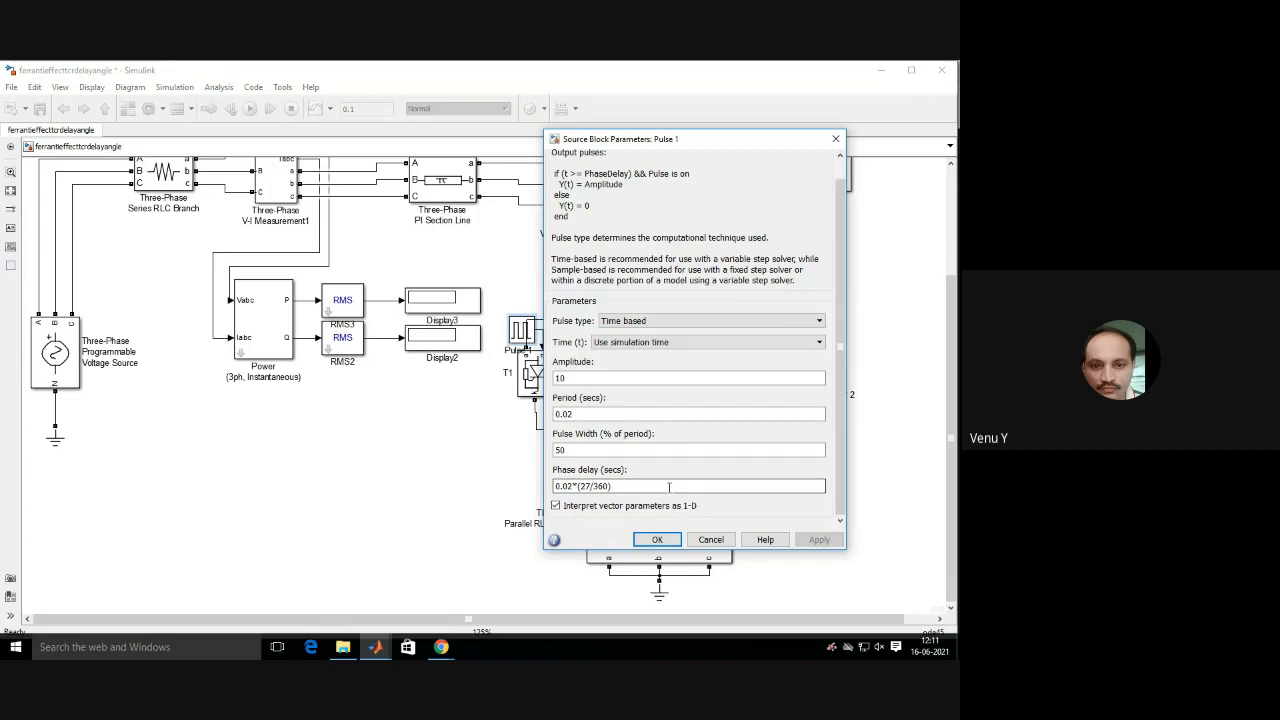
pyautogui.write(')')
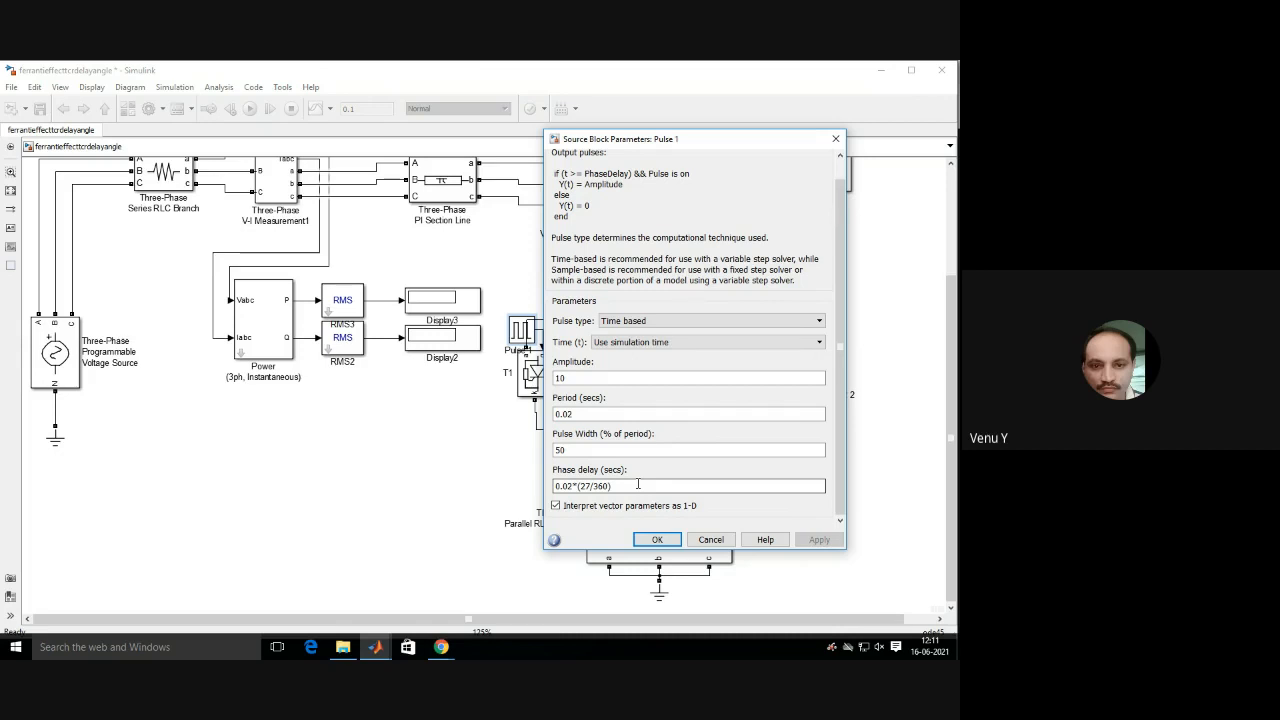
pyautogui.click(658, 539)
pyautogui.doubleClick(622, 438)
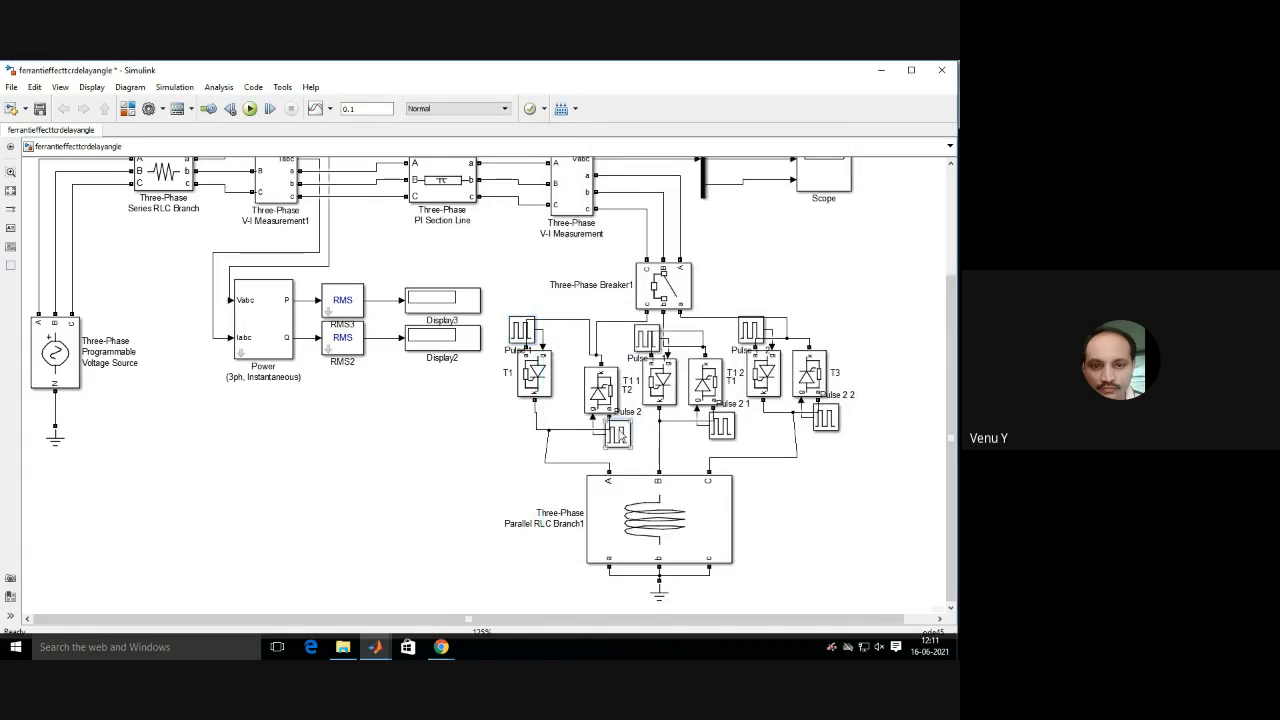
pyautogui.moveTo(847, 243); pyautogui.dragTo(824, 153)
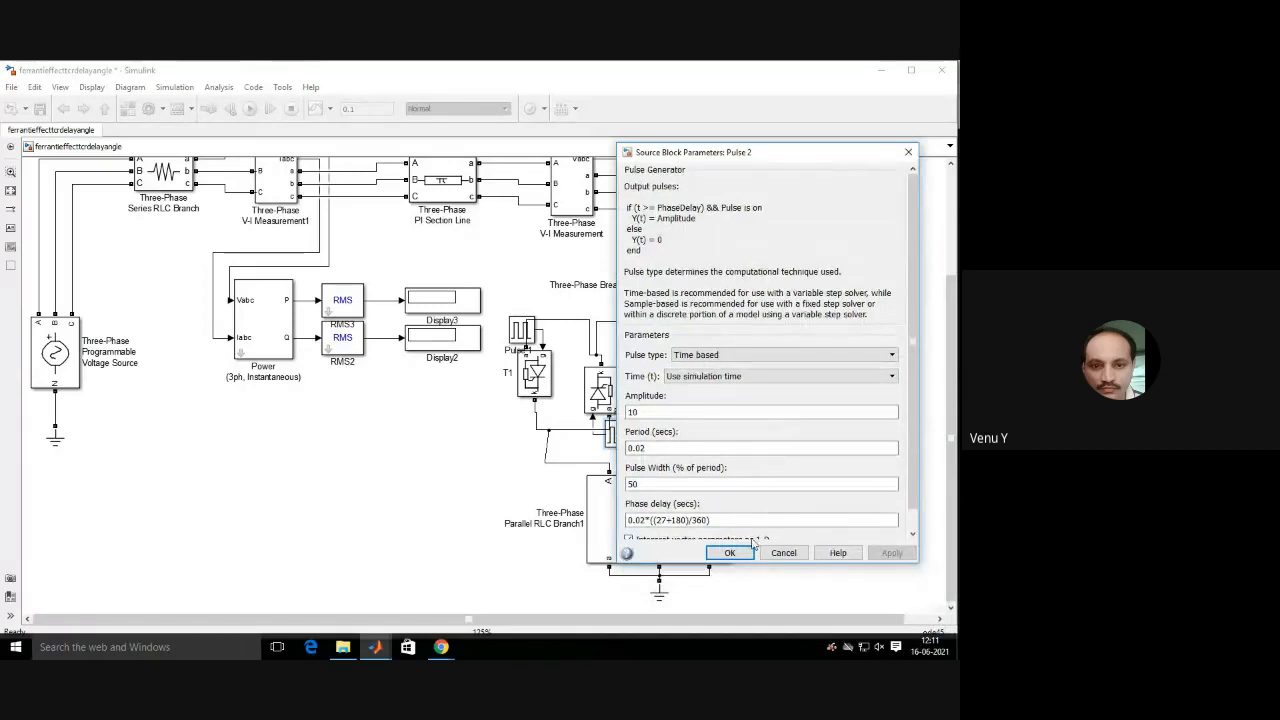
pyautogui.click(703, 520)
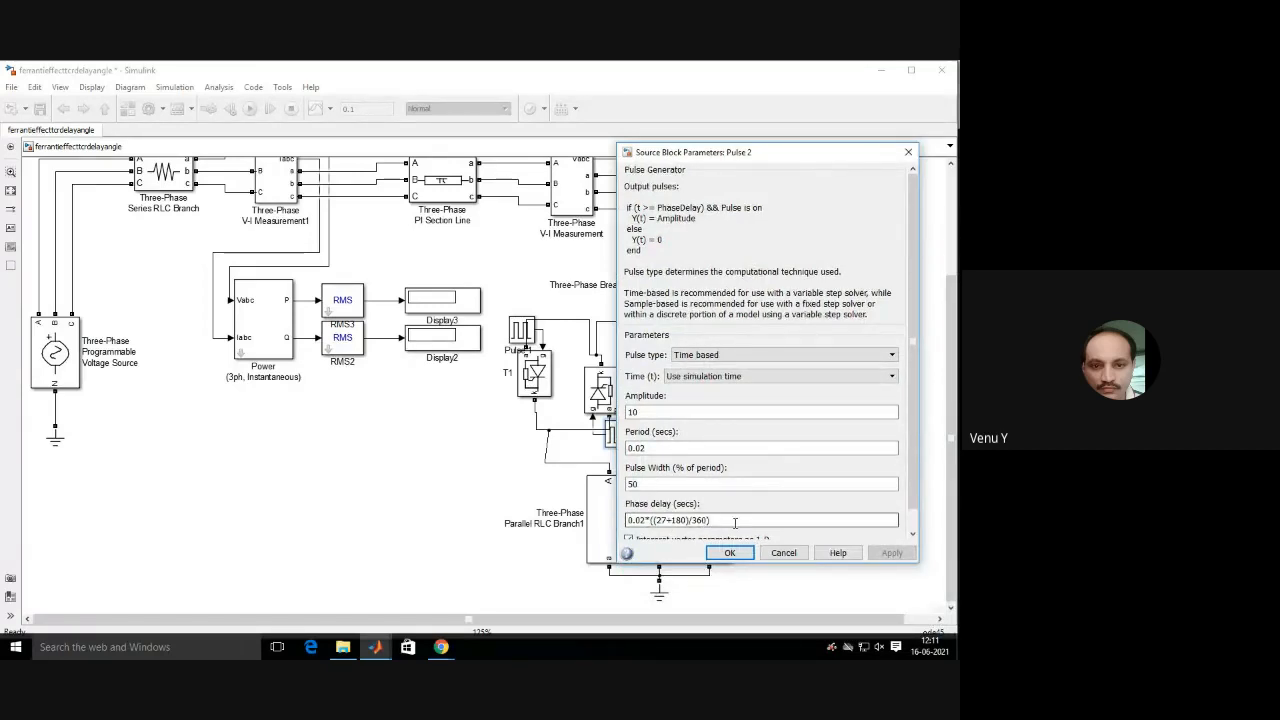
pyautogui.click(908, 153)
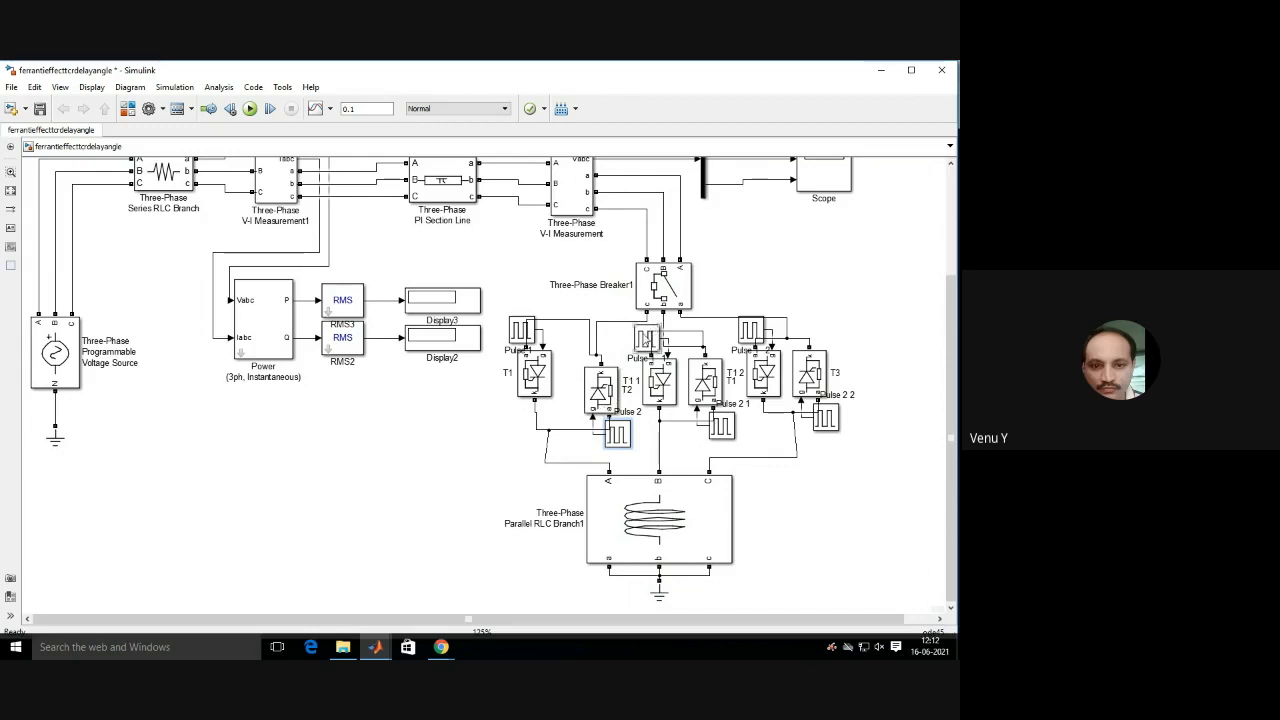
# Check the phase delay expressions of the Pulse 1 1 and Pulse 2 1 generators for the middle thyristor pair.
pyautogui.doubleClick(645, 340)
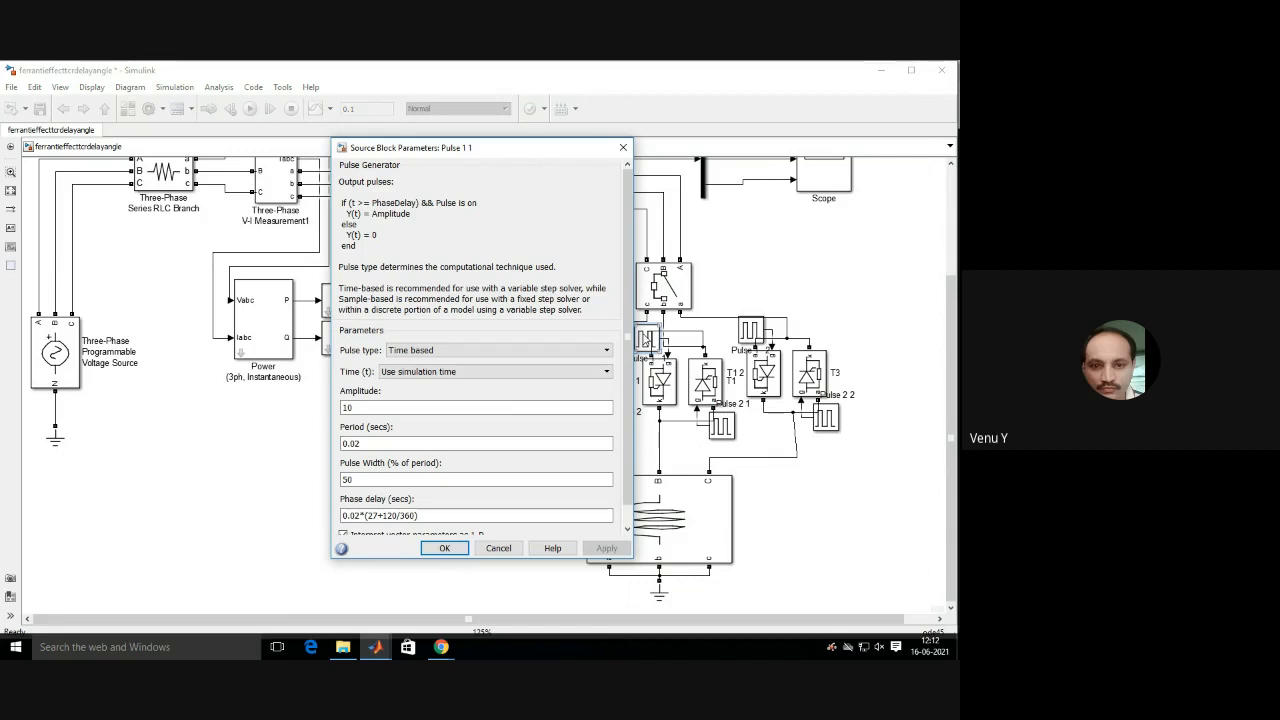
pyautogui.click(623, 148)
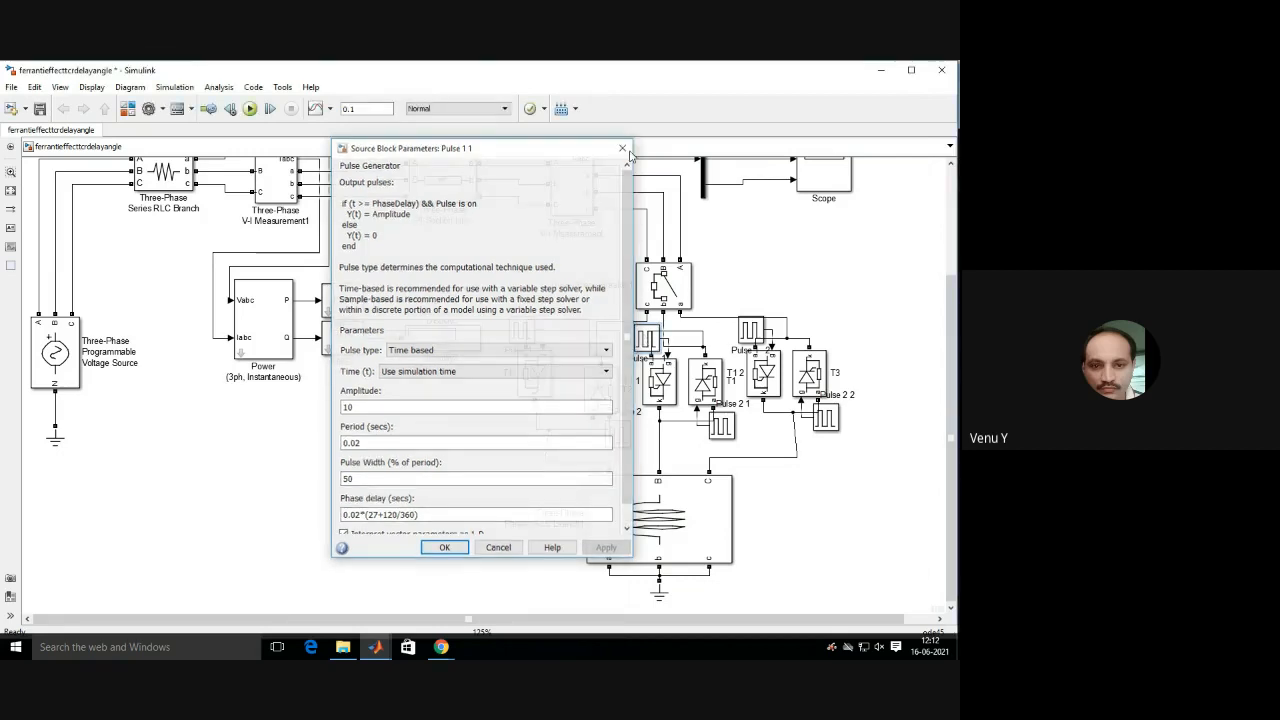
pyautogui.doubleClick(721, 425)
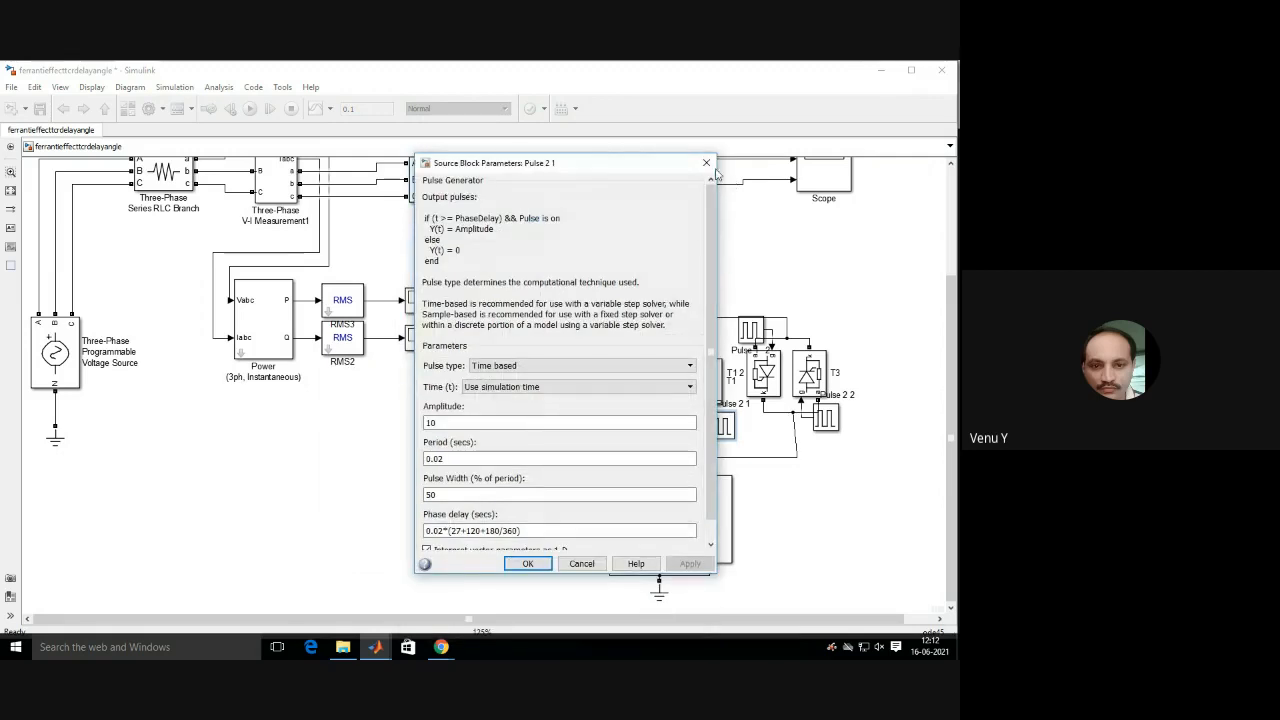
pyautogui.click(476, 532)
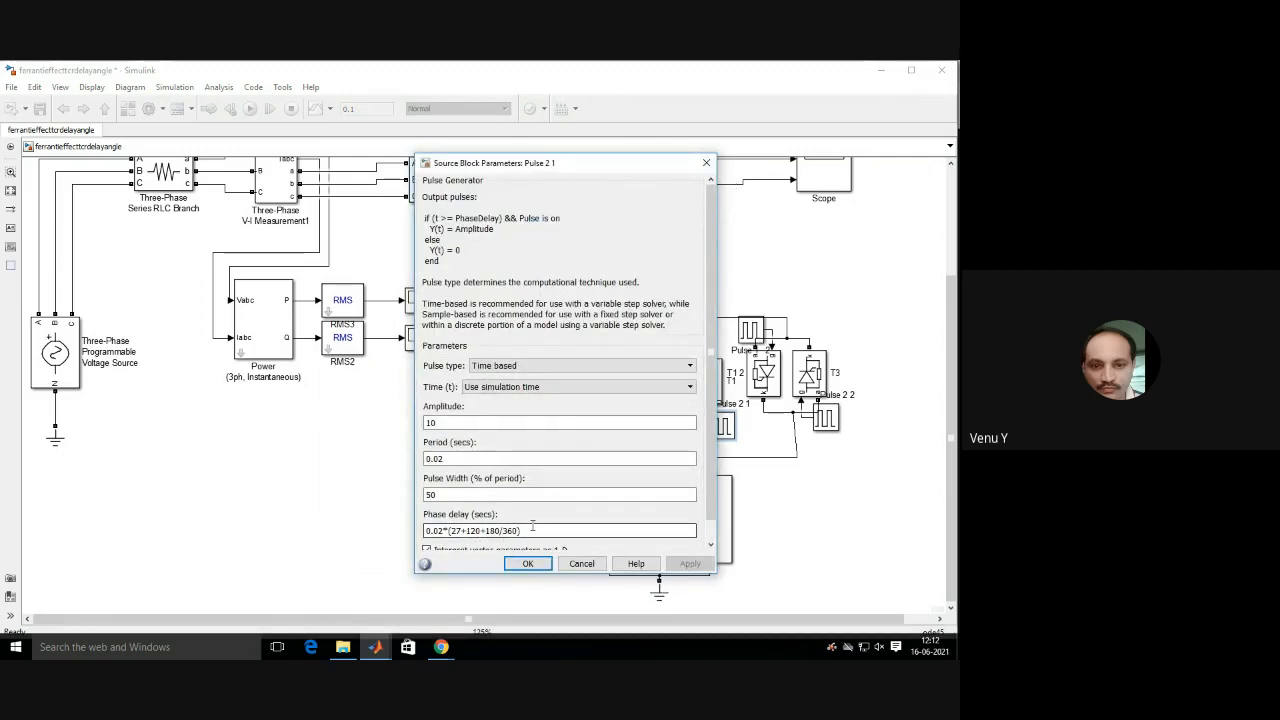
pyautogui.click(706, 162)
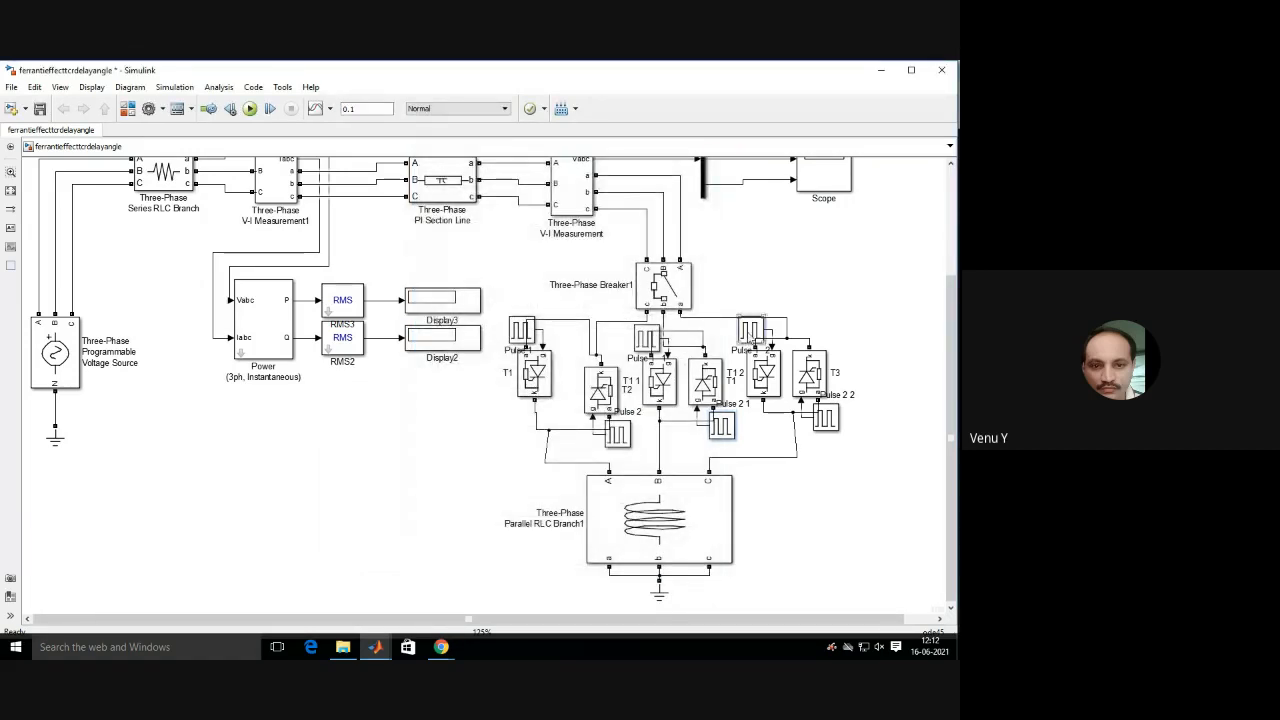
# Check the phase delay expressions of the Pulse 1 2 and Pulse 2 2 generators for the third thyristor pair.
pyautogui.doubleClick(750, 330)
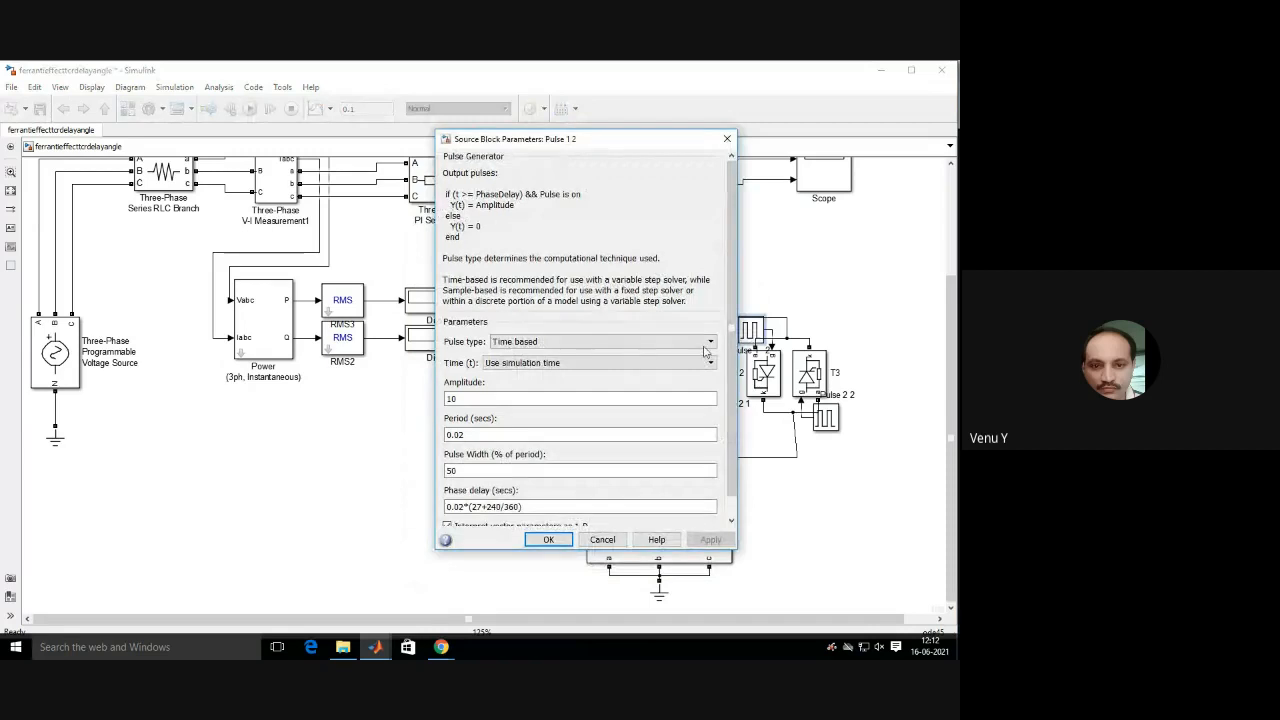
pyautogui.scroll(-1, 736, 300)
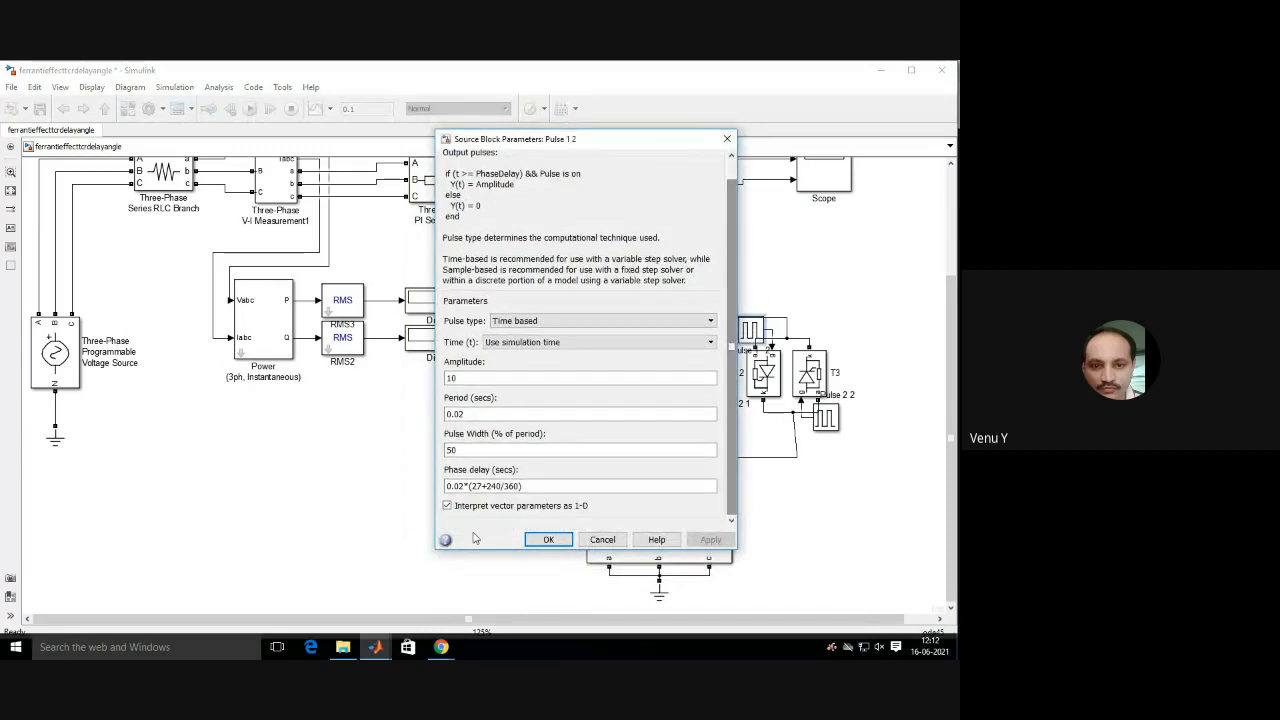
pyautogui.click(548, 539)
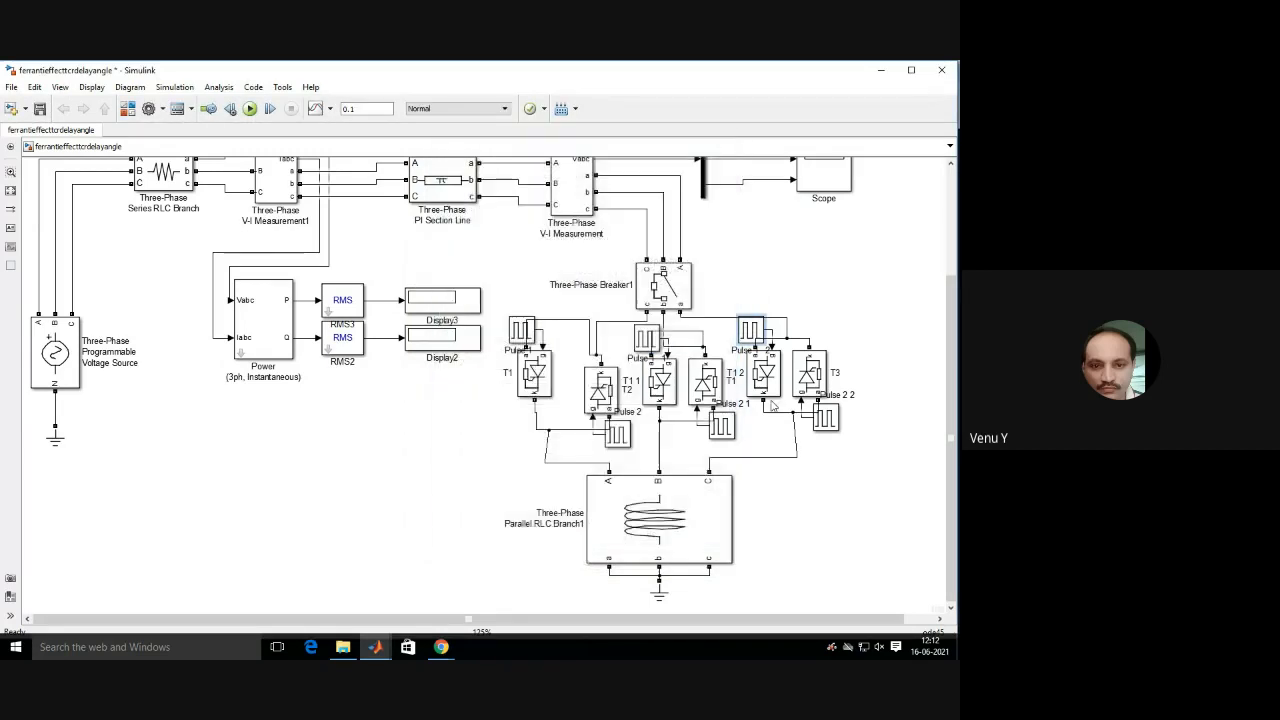
pyautogui.doubleClick(825, 418)
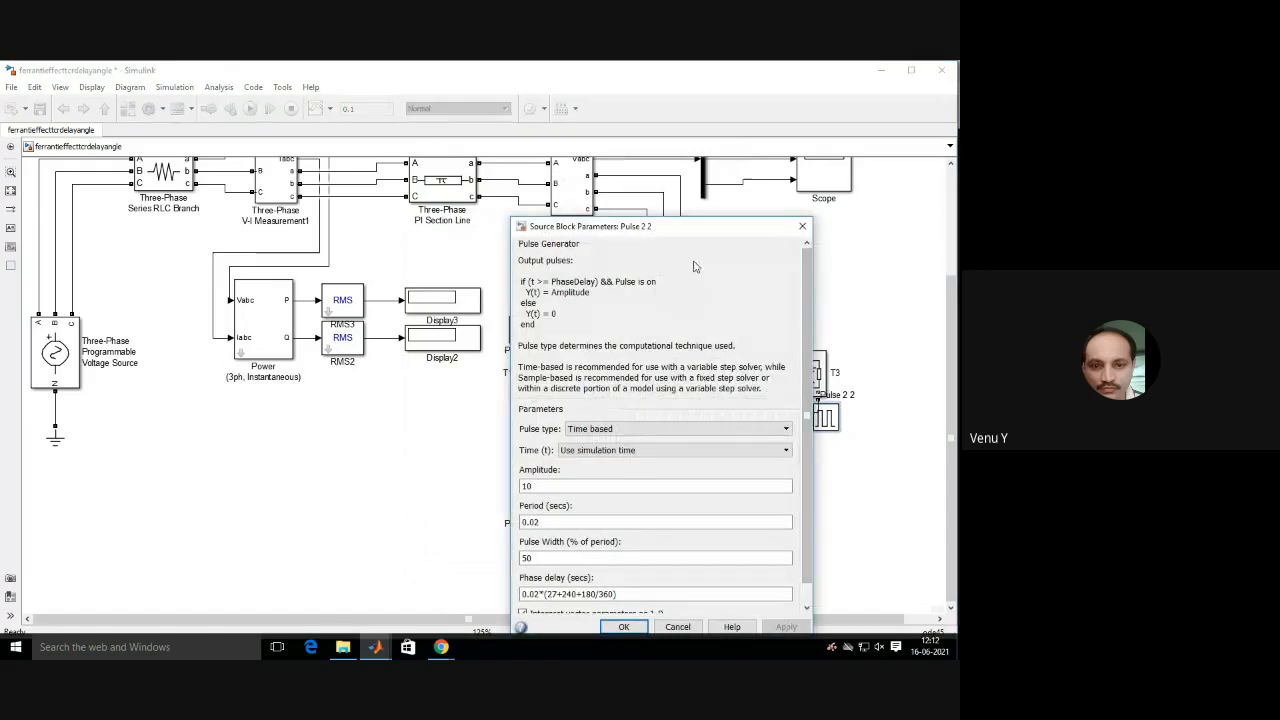
pyautogui.moveTo(685, 228); pyautogui.dragTo(675, 173)
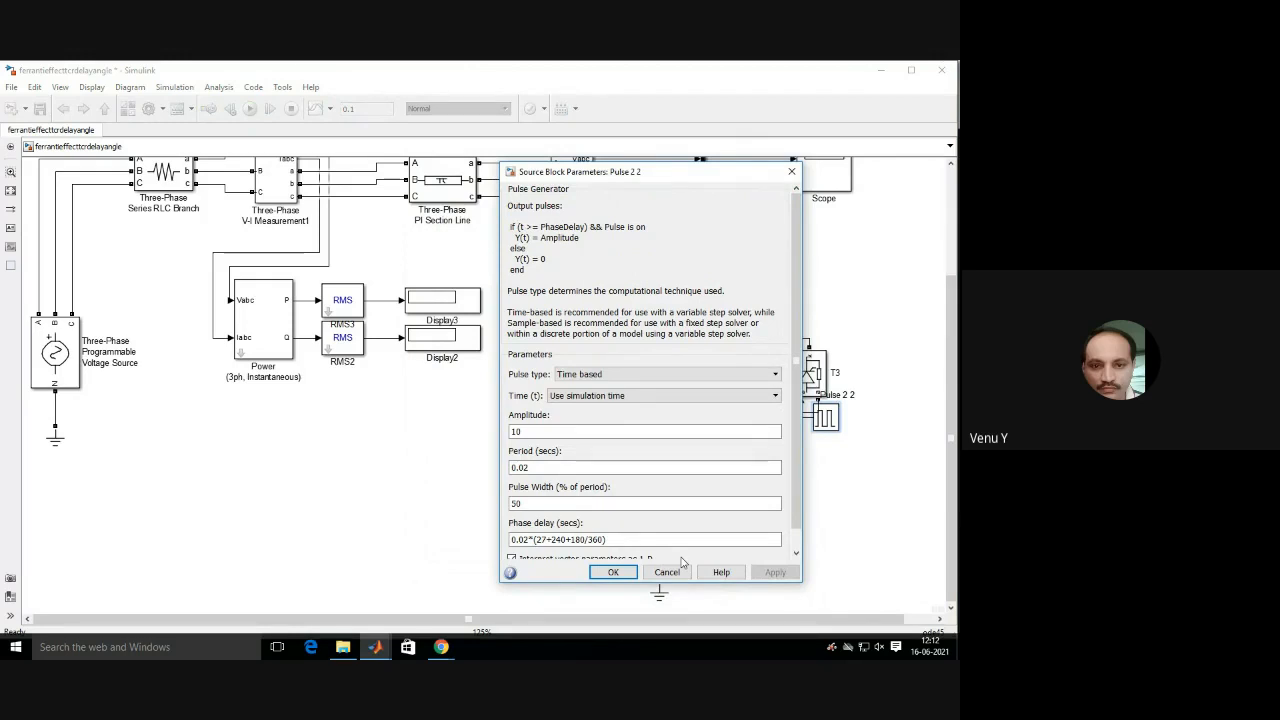
pyautogui.click(792, 175)
pyautogui.moveTo(953, 326); pyautogui.dragTo(953, 222)
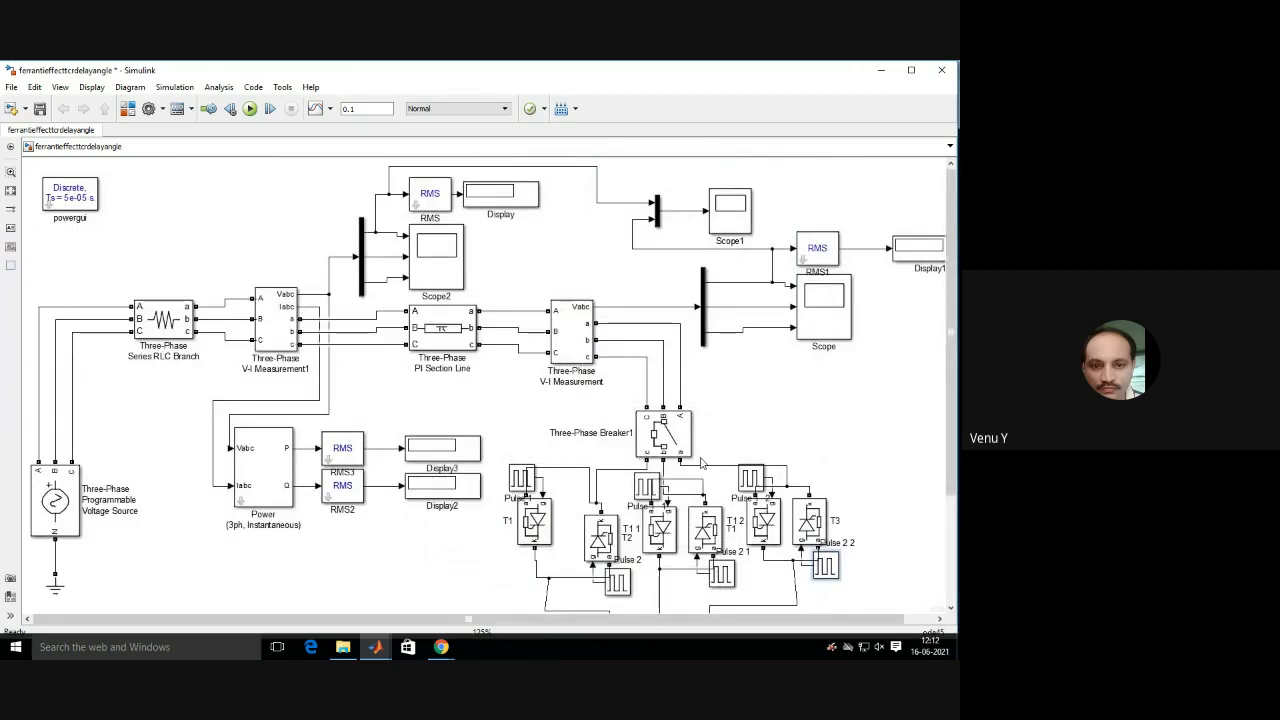
# Run the 0.1 s simulation of the TCR model and review the RMS voltage and power displays.
pyautogui.click(656, 452)
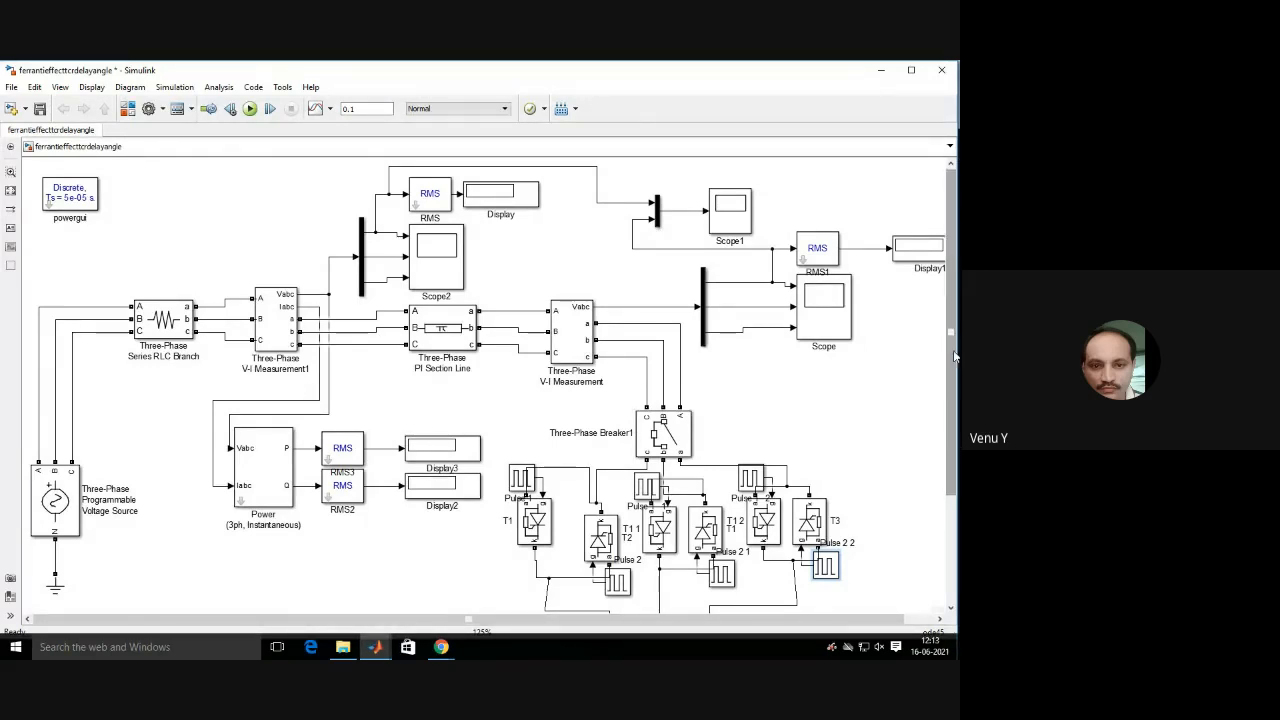
pyautogui.moveTo(954, 326); pyautogui.dragTo(955, 323)
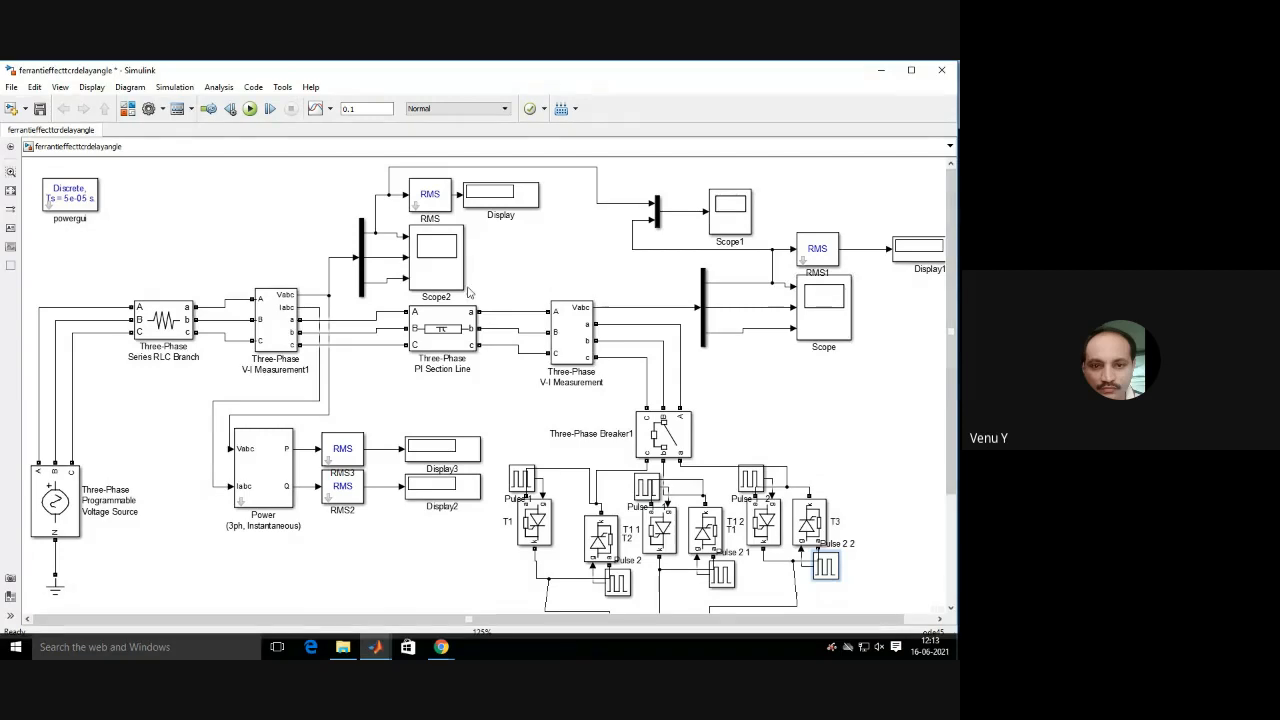
pyautogui.moveTo(571, 626); pyautogui.dragTo(634, 625)
pyautogui.click(250, 108)
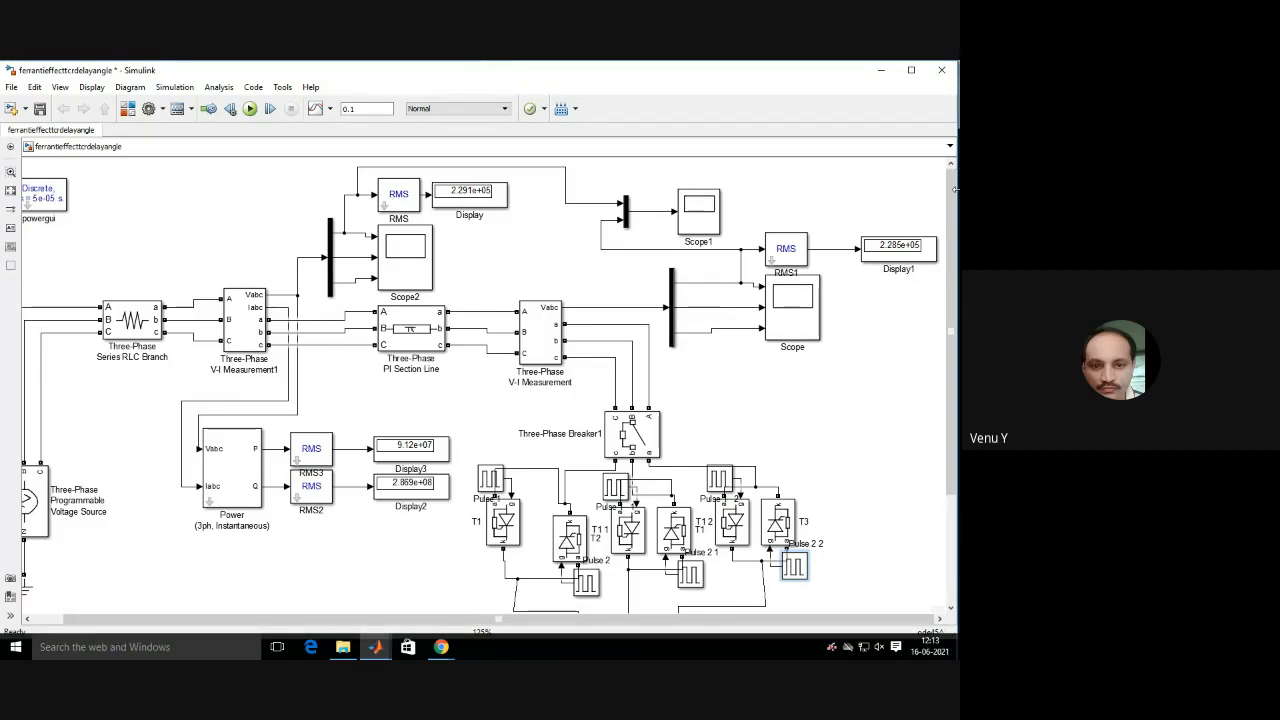
pyautogui.moveTo(955, 231); pyautogui.dragTo(950, 437)
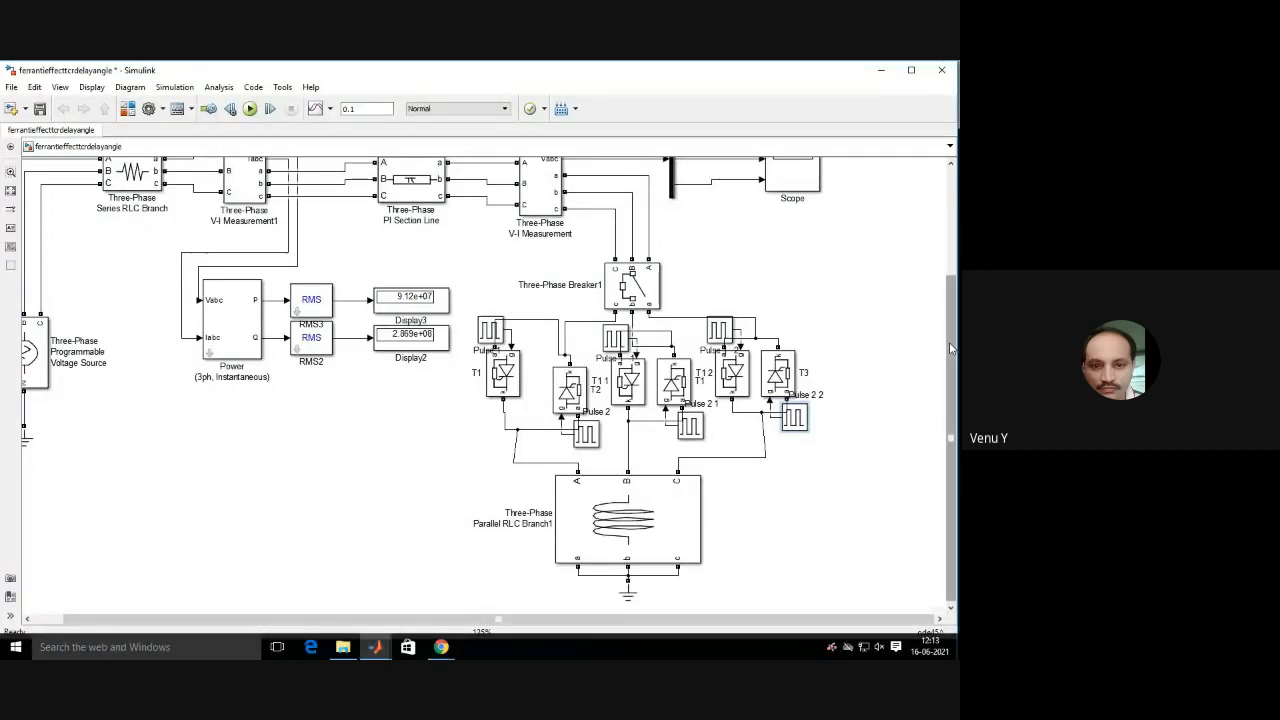
pyautogui.moveTo(951, 348); pyautogui.dragTo(955, 202)
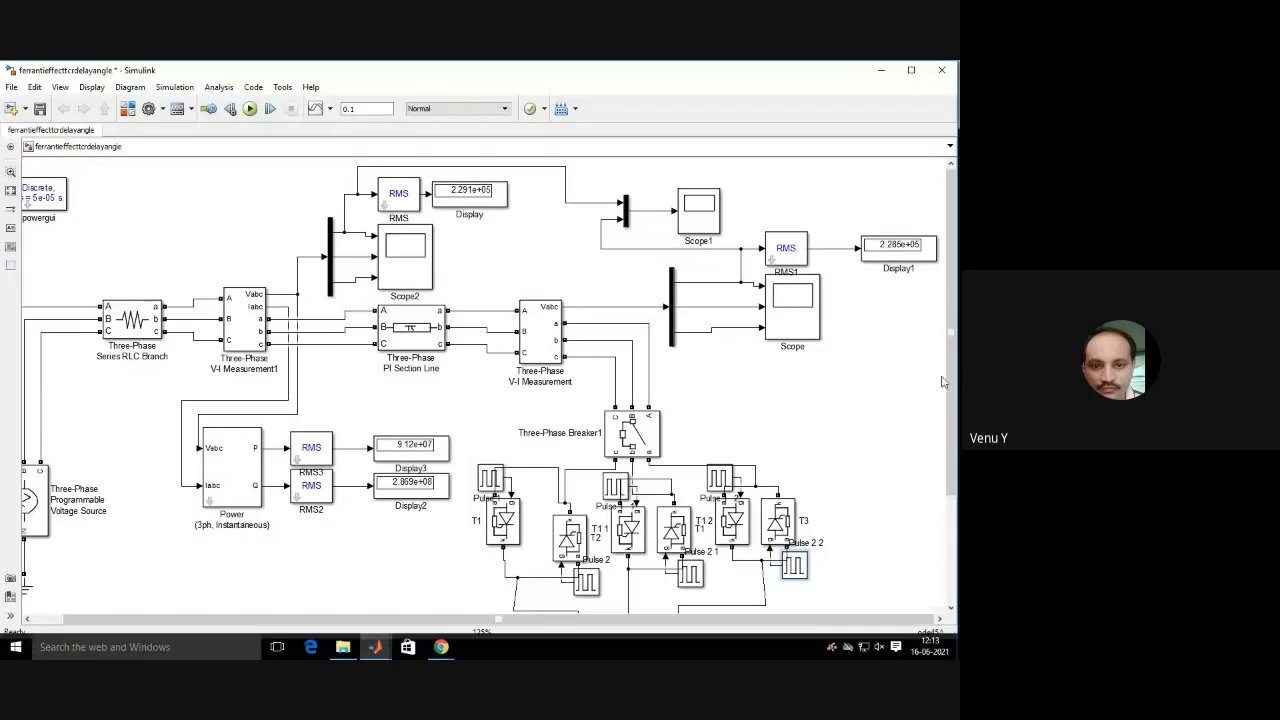
# Rename the Three-Phase Parallel RLC Branch1 block below the thyristors as 3-phTCR.
pyautogui.moveTo(954, 367); pyautogui.dragTo(955, 477)
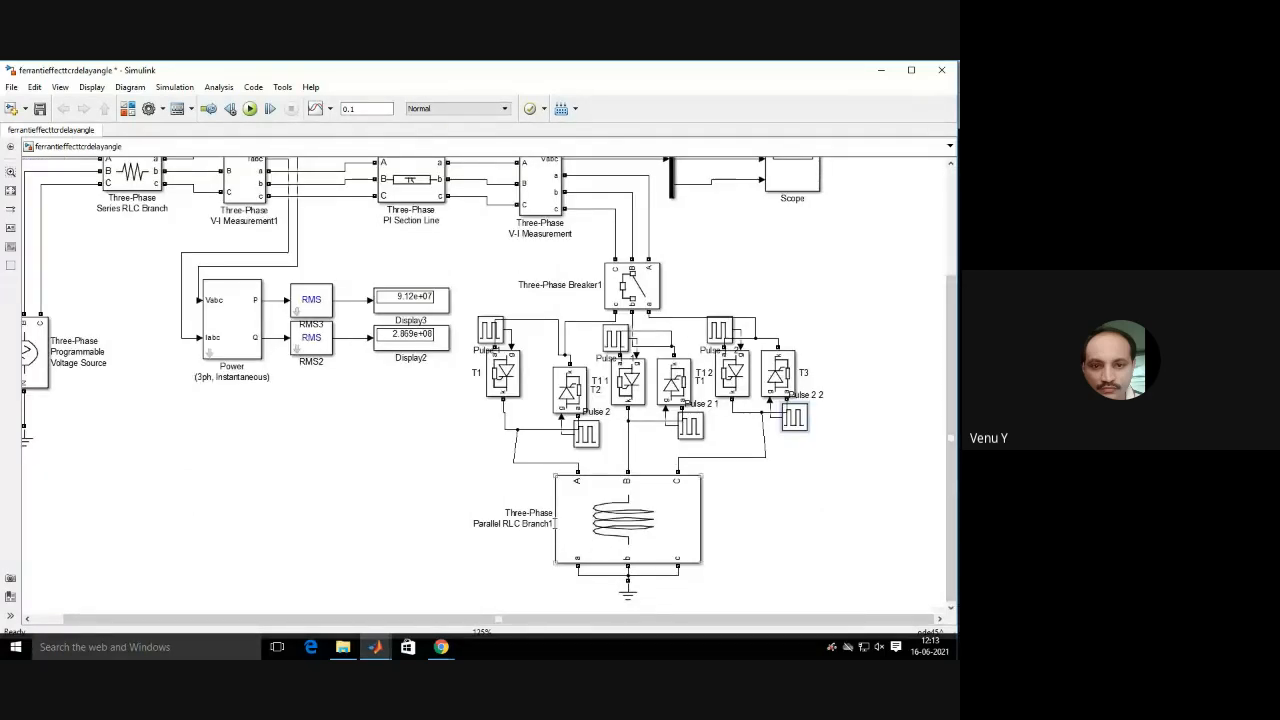
pyautogui.click(559, 527)
pyautogui.click(558, 524)
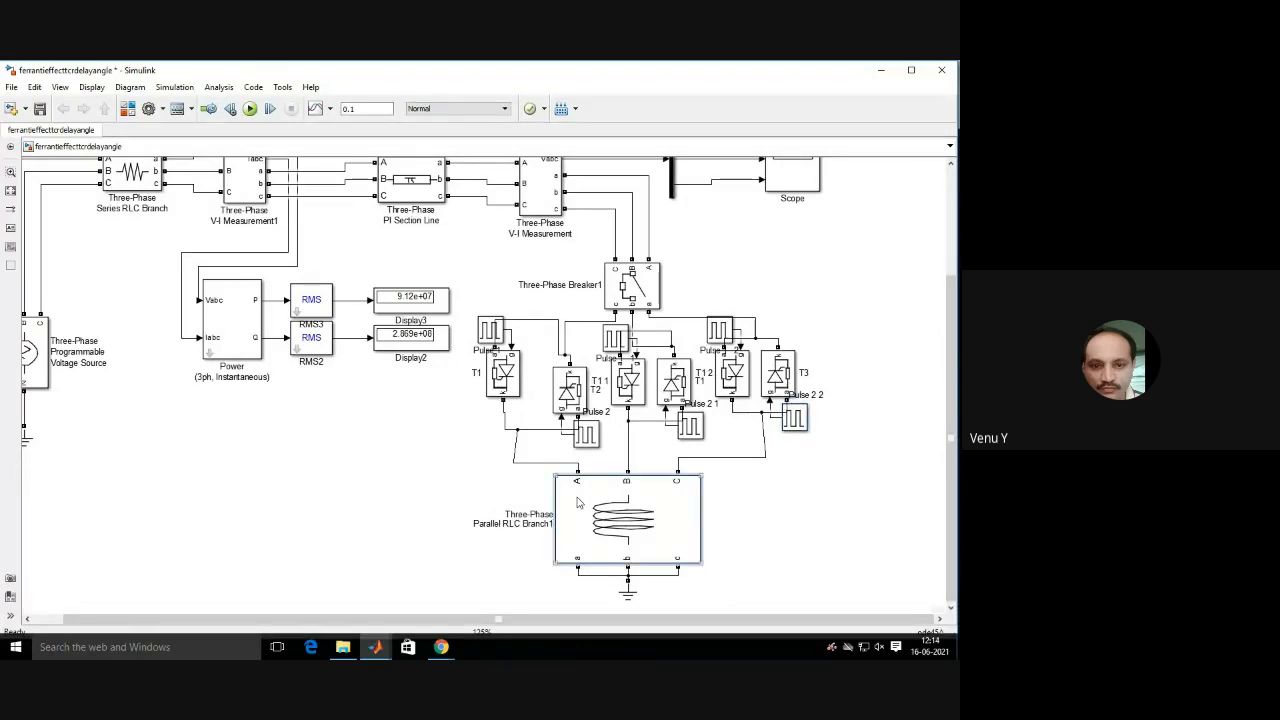
pyautogui.press('BackSpace')
pyautogui.press('BackSpace')
pyautogui.press('BackSpace')
pyautogui.press('BackSpace')
pyautogui.press('BackSpace')
pyautogui.press('BackSpace')
pyautogui.press('BackSpace')
pyautogui.press('BackSpace')
pyautogui.press('BackSpace')
pyautogui.press('BackSpace')
pyautogui.press('BackSpace')
pyautogui.press('BackSpace')
pyautogui.press('BackSpace')
pyautogui.press('BackSpace')
pyautogui.press('BackSpace')
pyautogui.press('BackSpace')
pyautogui.press('BackSpace')
pyautogui.press('BackSpace')
pyautogui.press('BackSpace')
pyautogui.press('BackSpace')
pyautogui.press('BackSpace')
pyautogui.press('BackSpace')
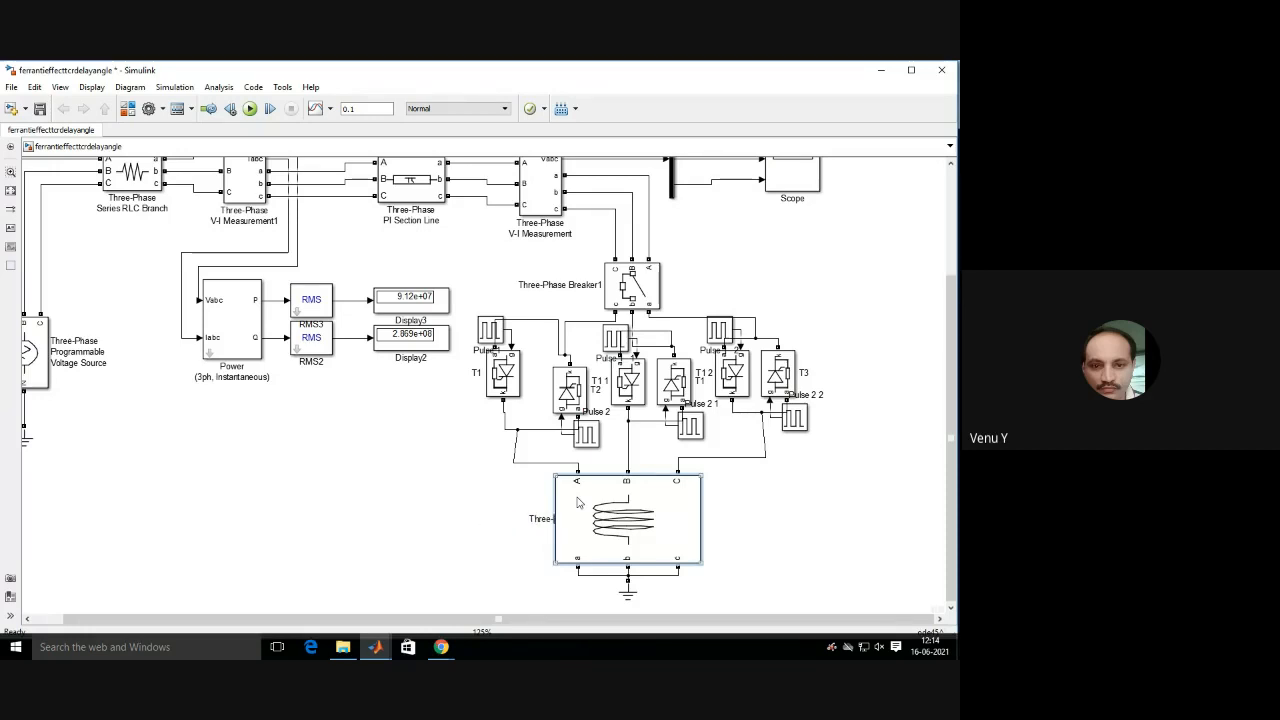
pyautogui.press('BackSpace')
pyautogui.press('BackSpace')
pyautogui.press('BackSpace')
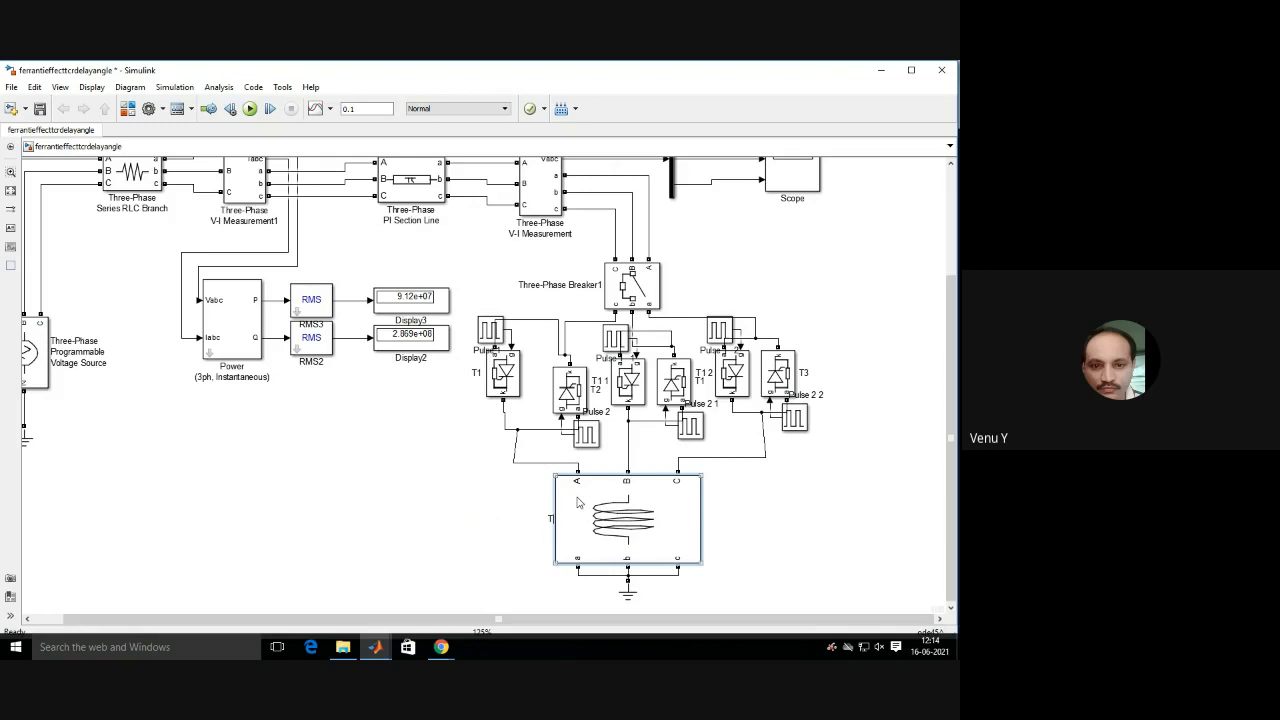
pyautogui.write('CR')
pyautogui.click(533, 518)
pyautogui.write('3-')
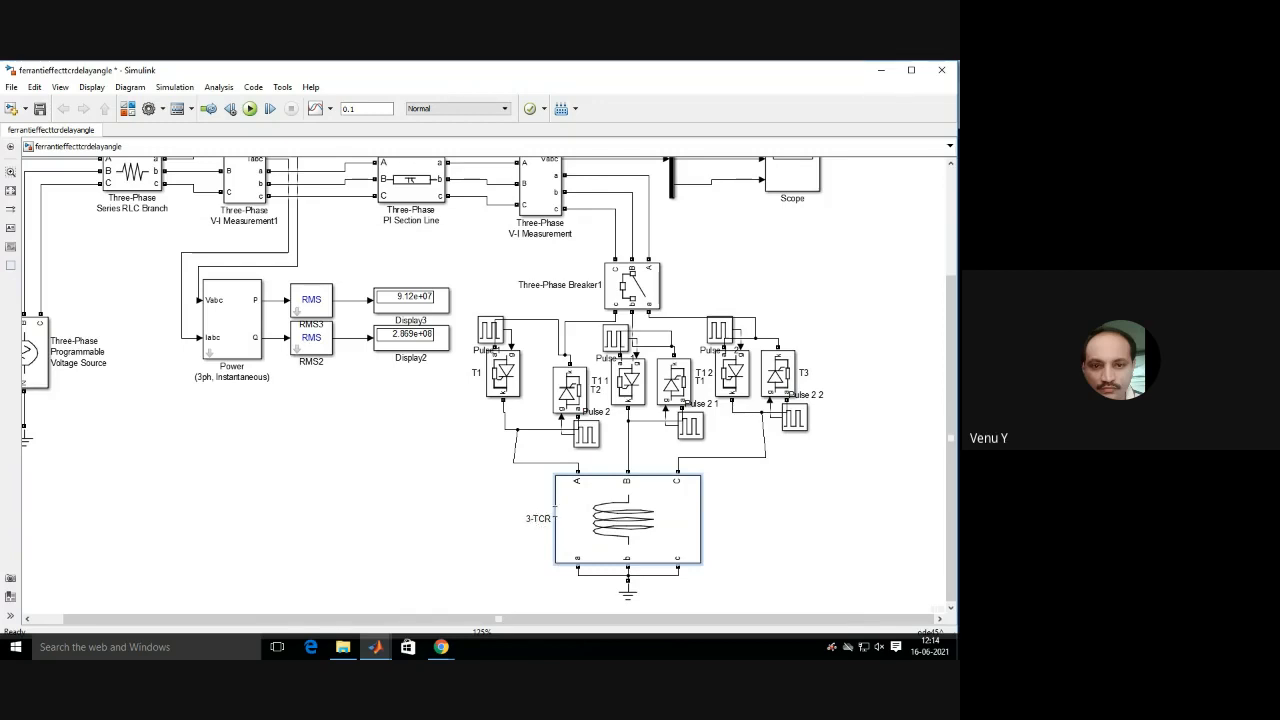
pyautogui.write('PH ')
pyautogui.write('ph')
pyautogui.click(532, 572)
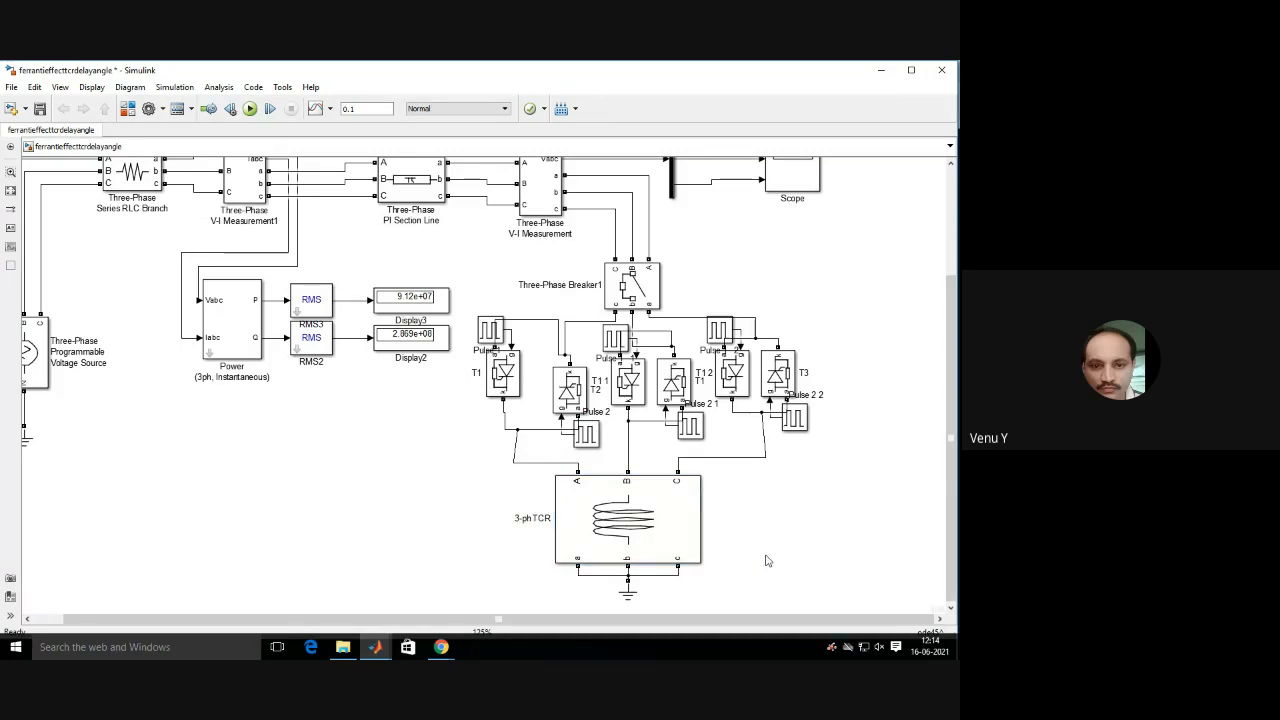
# Inspect the three receiving-end phase voltage waveforms in Scope, autoscaled and at full size.
pyautogui.moveTo(951, 464); pyautogui.dragTo(938, 309)
pyautogui.click(783, 314)
pyautogui.doubleClick(783, 314)
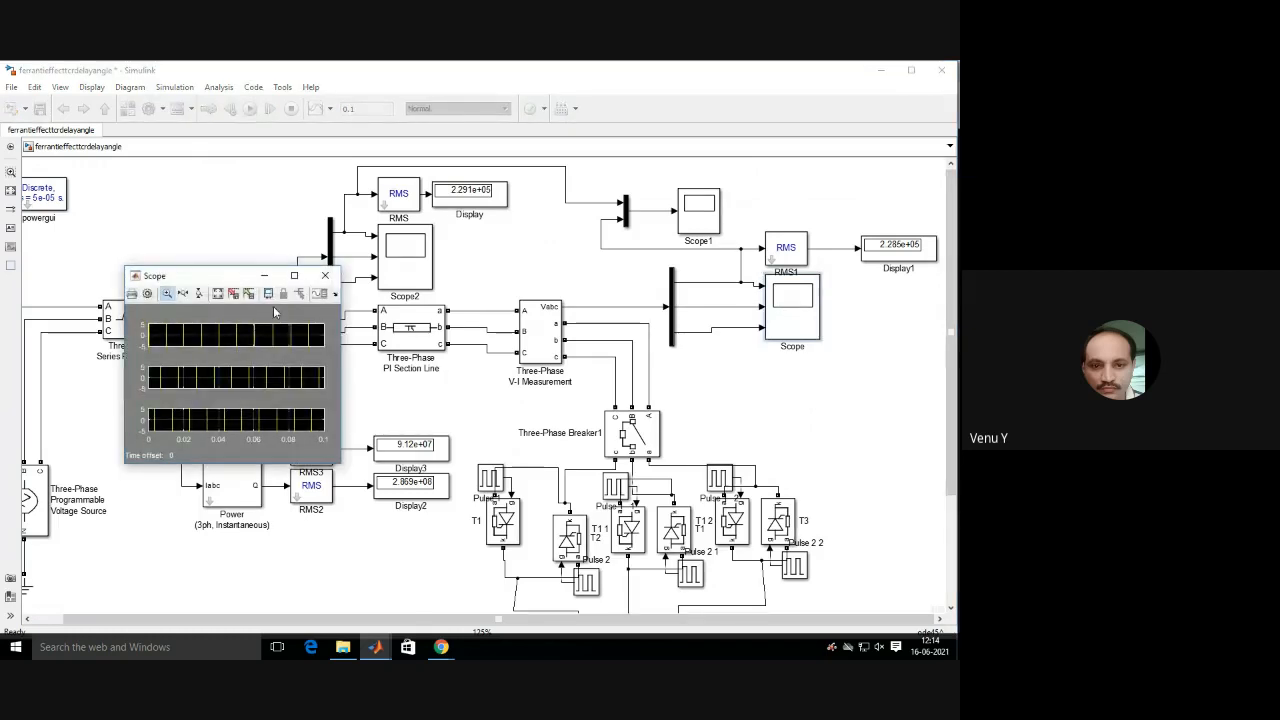
pyautogui.click(218, 294)
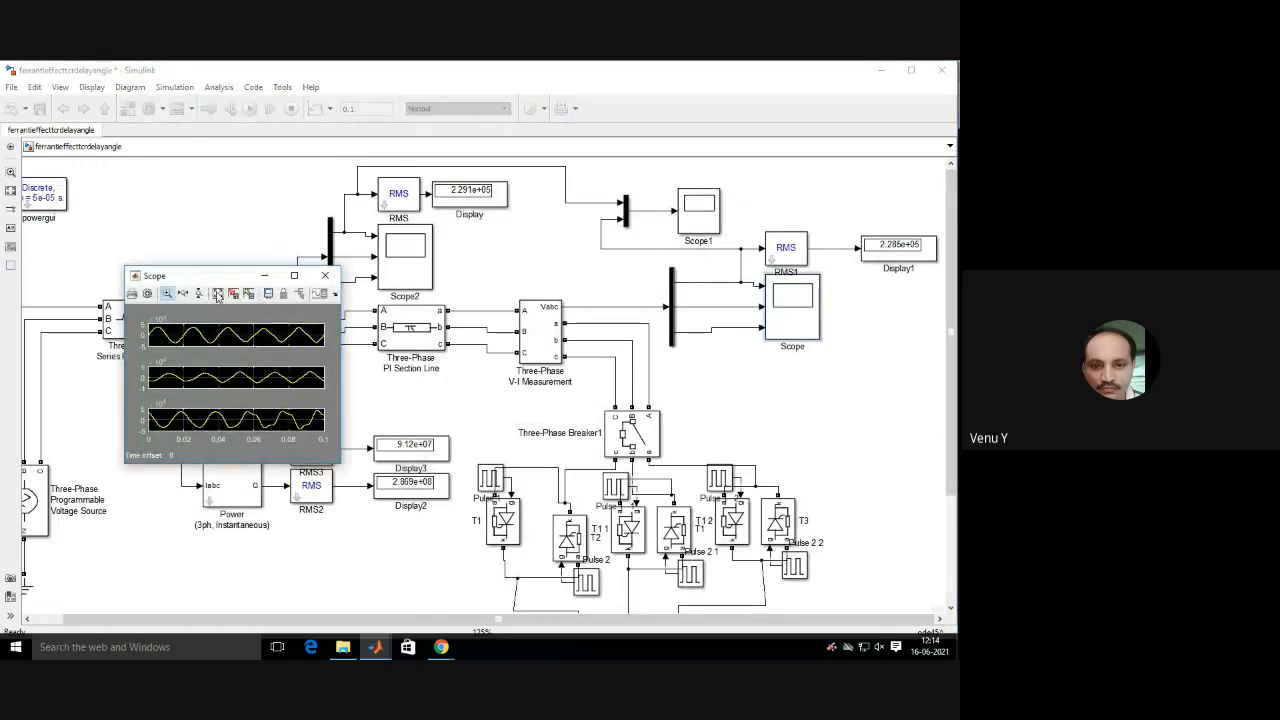
pyautogui.click(294, 275)
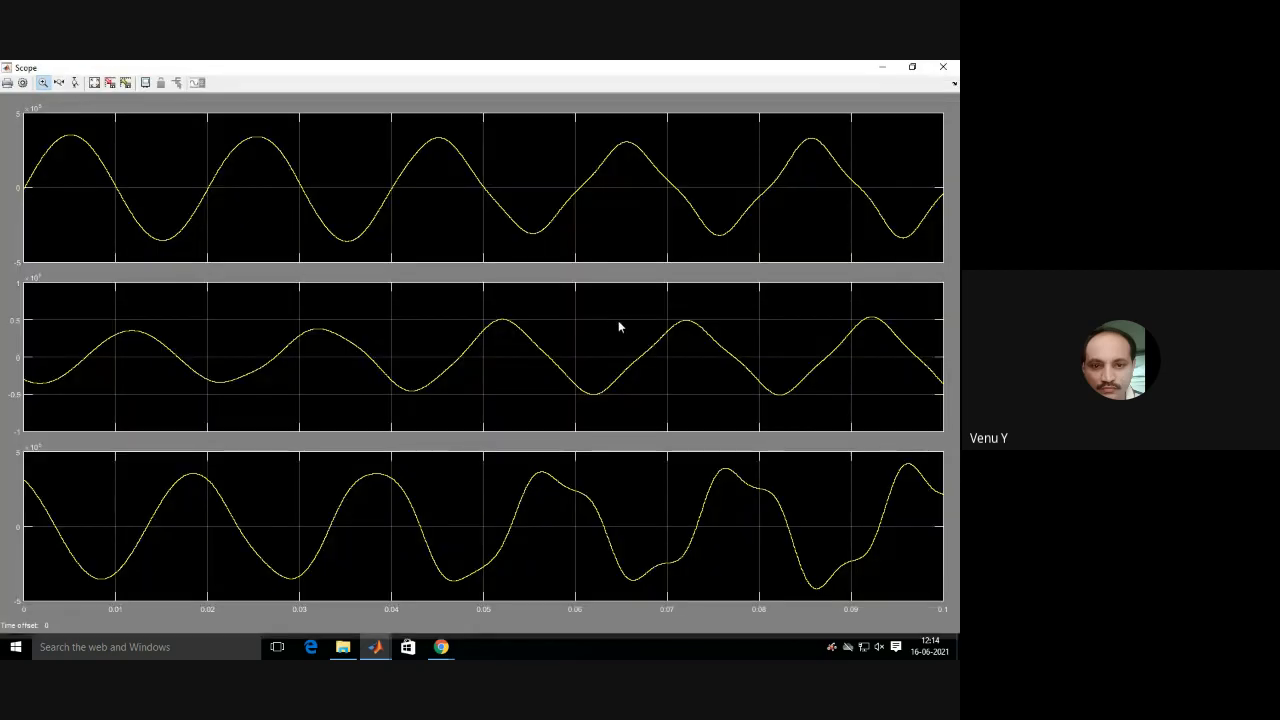
pyautogui.click(945, 67)
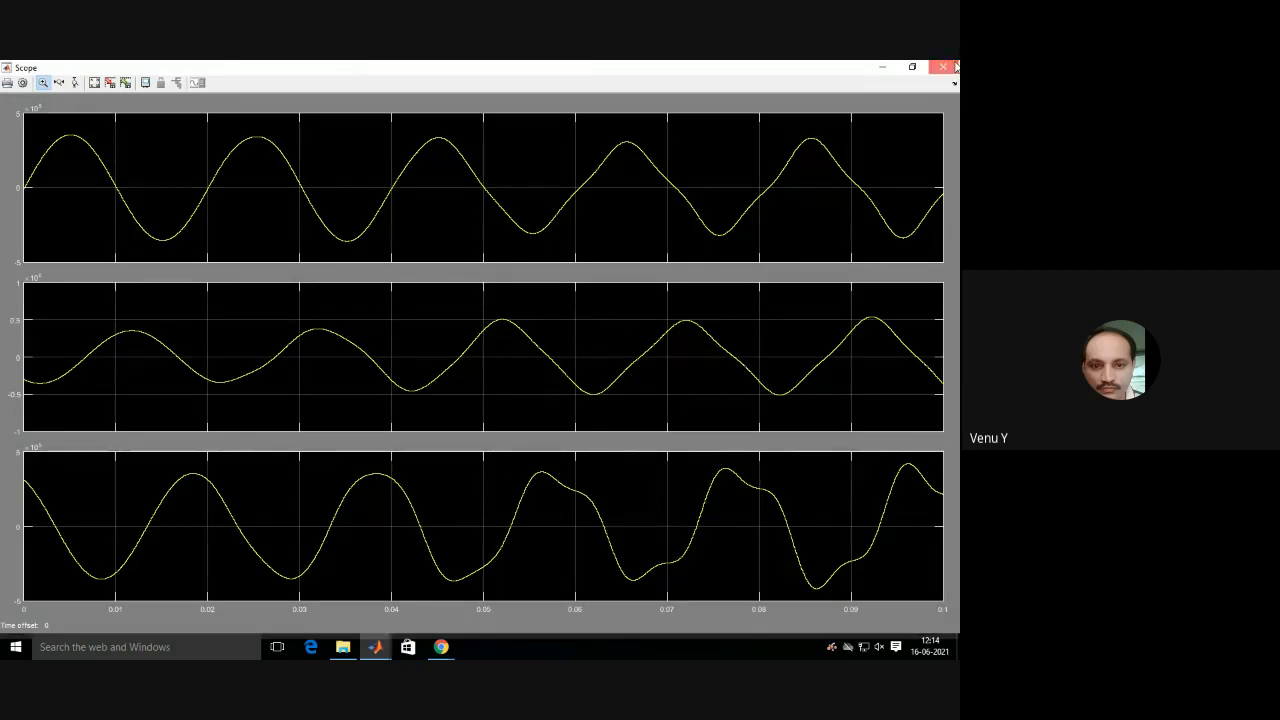
# Inspect the three sending-end phase voltage waveforms in Scope2 at full size.
pyautogui.doubleClick(428, 252)
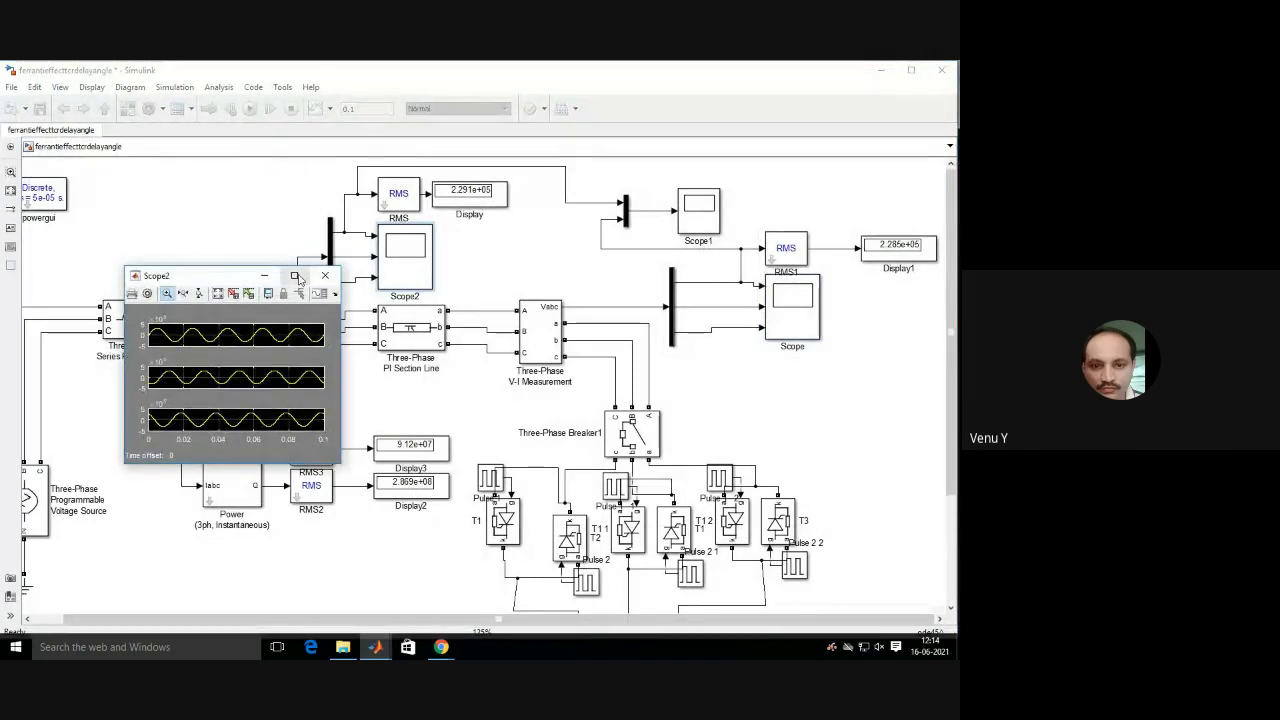
pyautogui.click(294, 275)
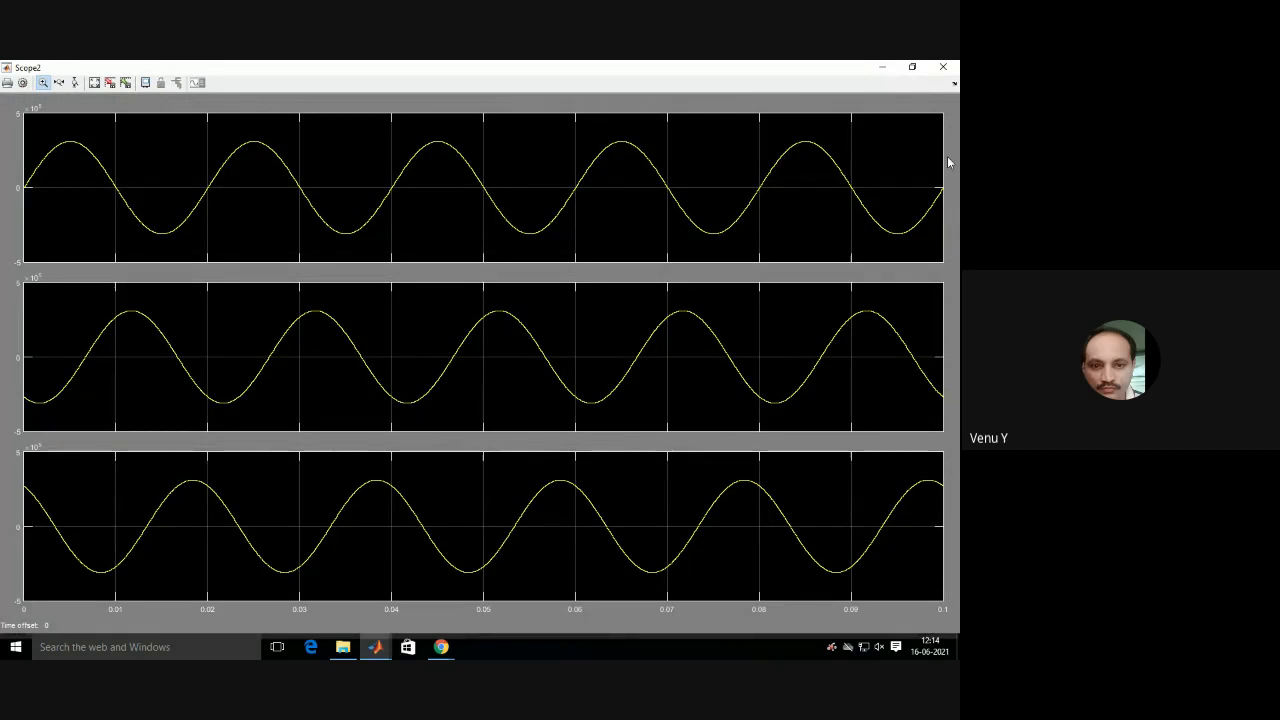
pyautogui.click(946, 72)
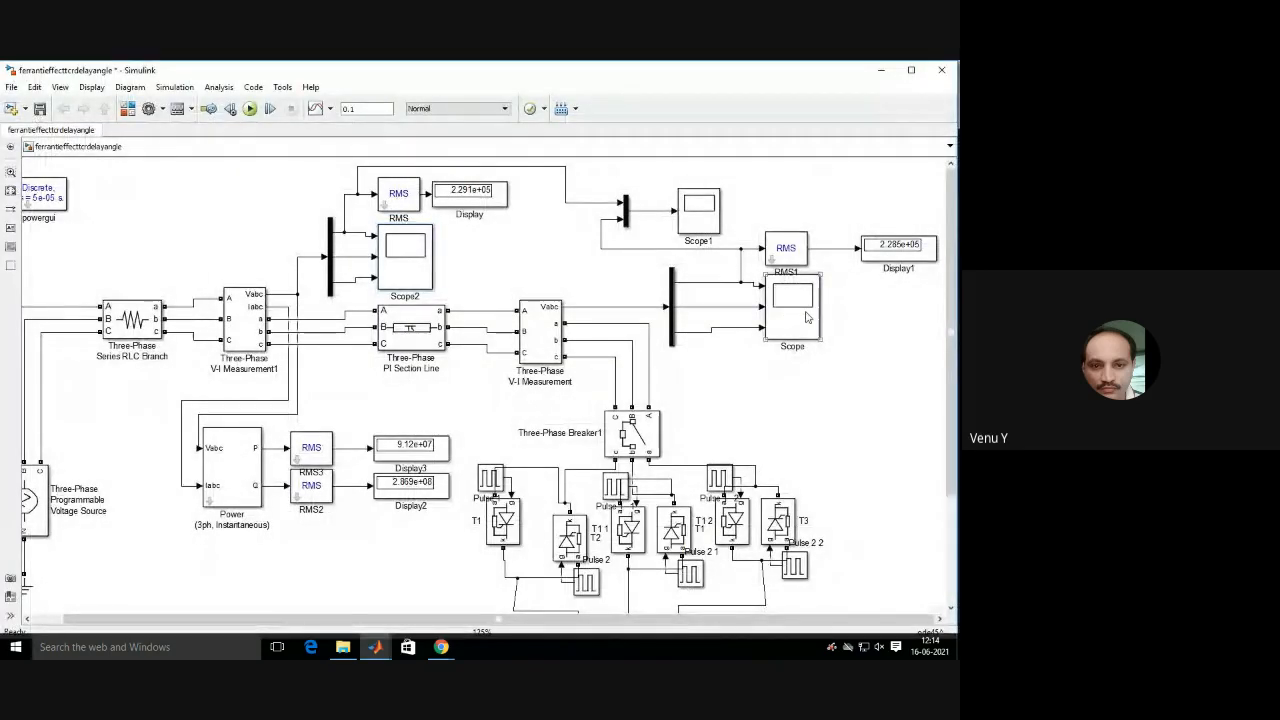
# Autoscale the receiving-end Scope again and re-examine its waveforms over the whole simulation time.
pyautogui.doubleClick(806, 314)
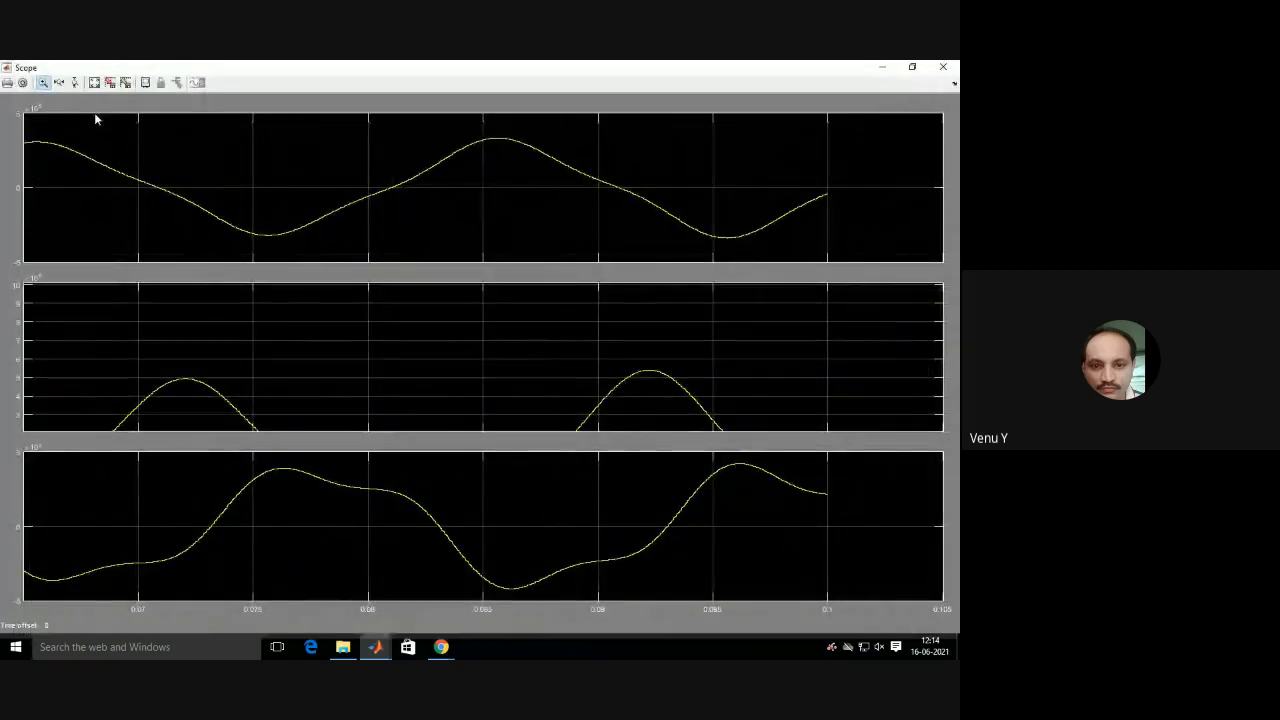
pyautogui.click(93, 83)
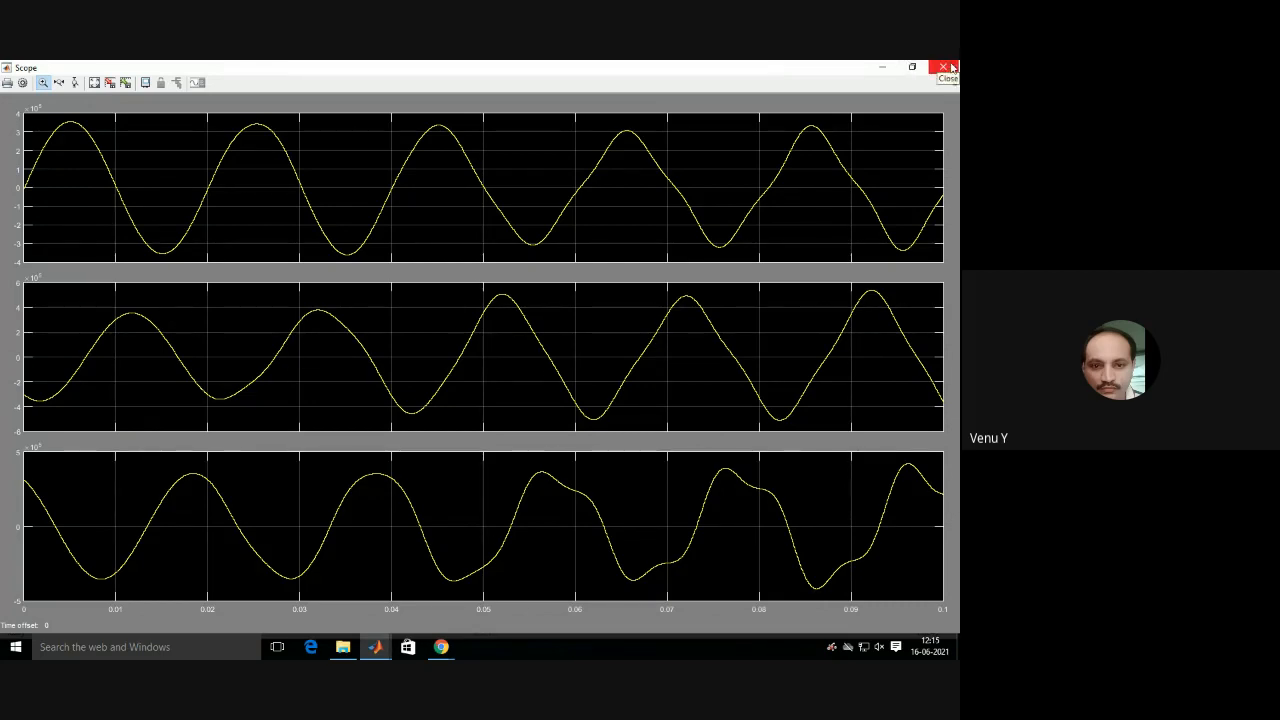
pyautogui.click(945, 68)
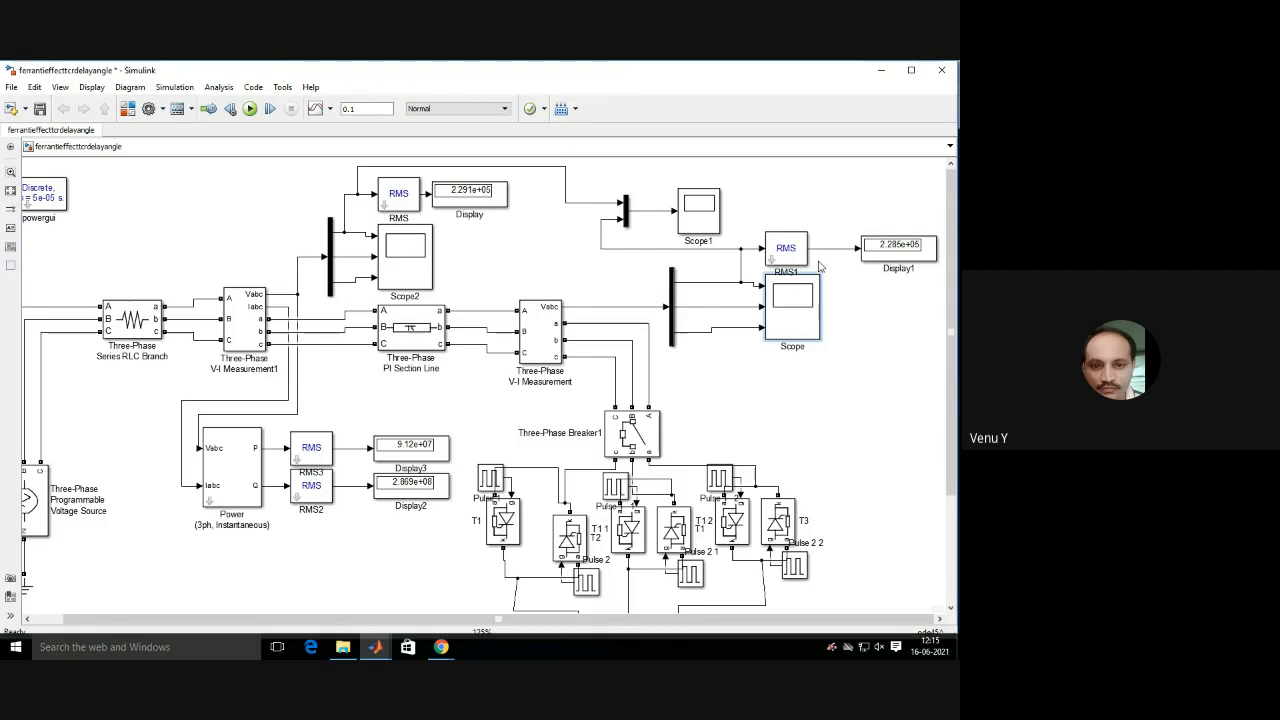
# Place a copy of the receiving-end Scope block in the empty area between Scope2 and Scope1.
pyautogui.rightClick(788, 310)
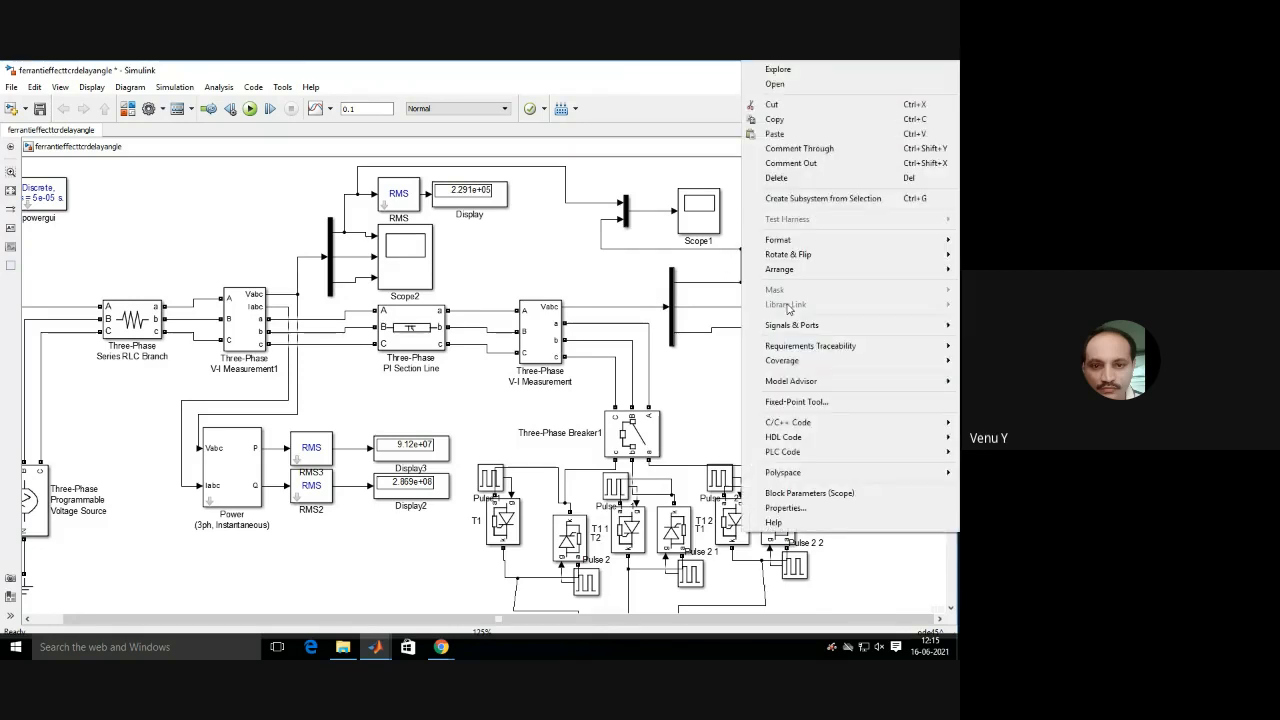
pyautogui.click(783, 118)
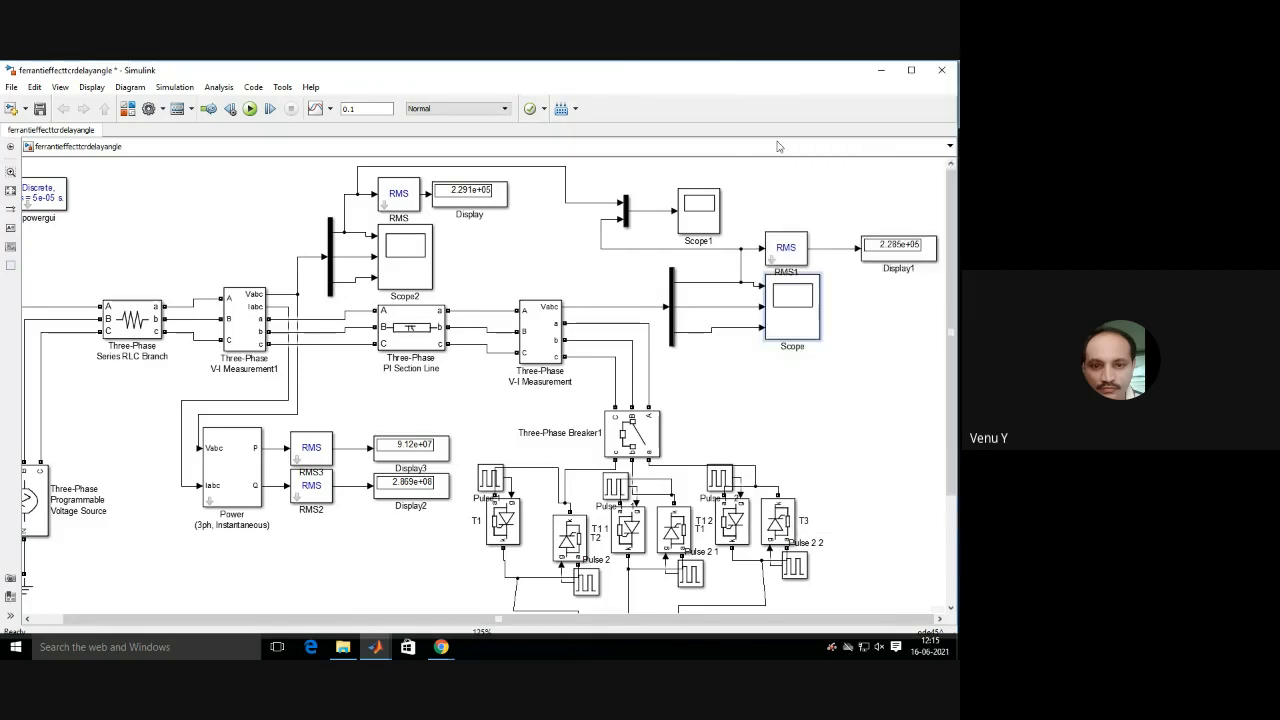
pyautogui.rightClick(518, 234)
pyautogui.click(552, 297)
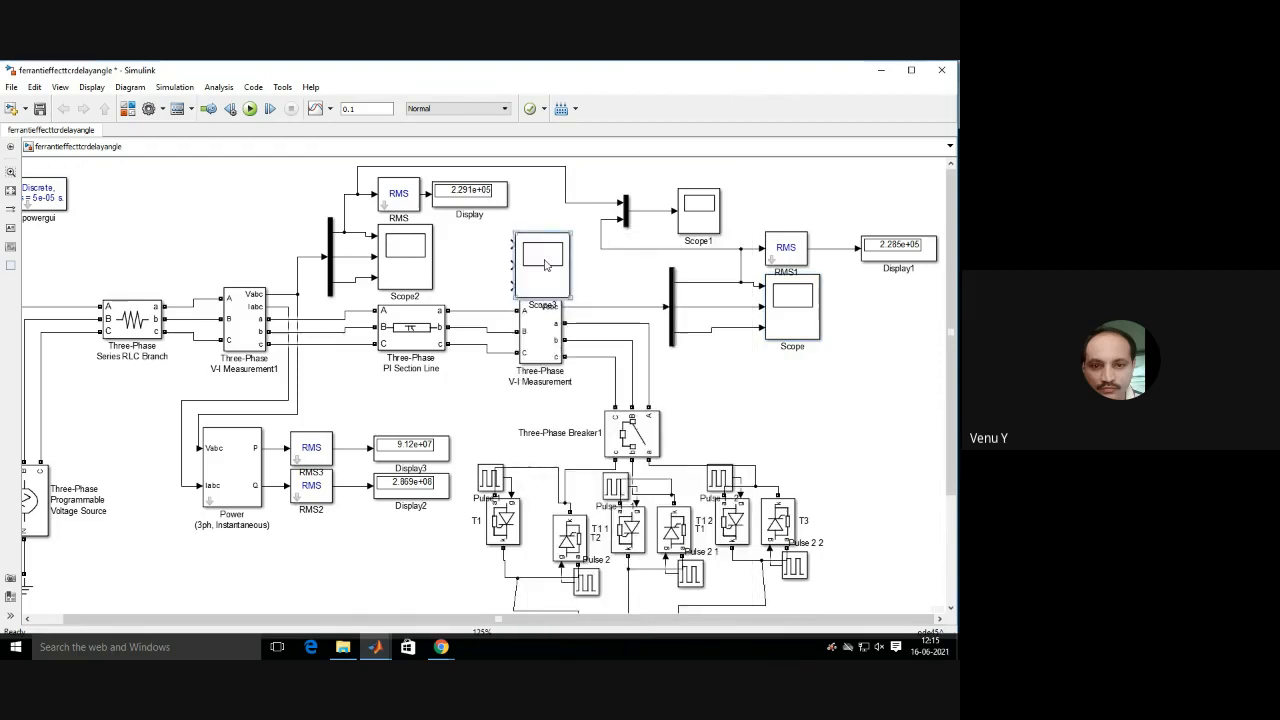
# Set the copied scope's number of axes to 2.
pyautogui.doubleClick(547, 251)
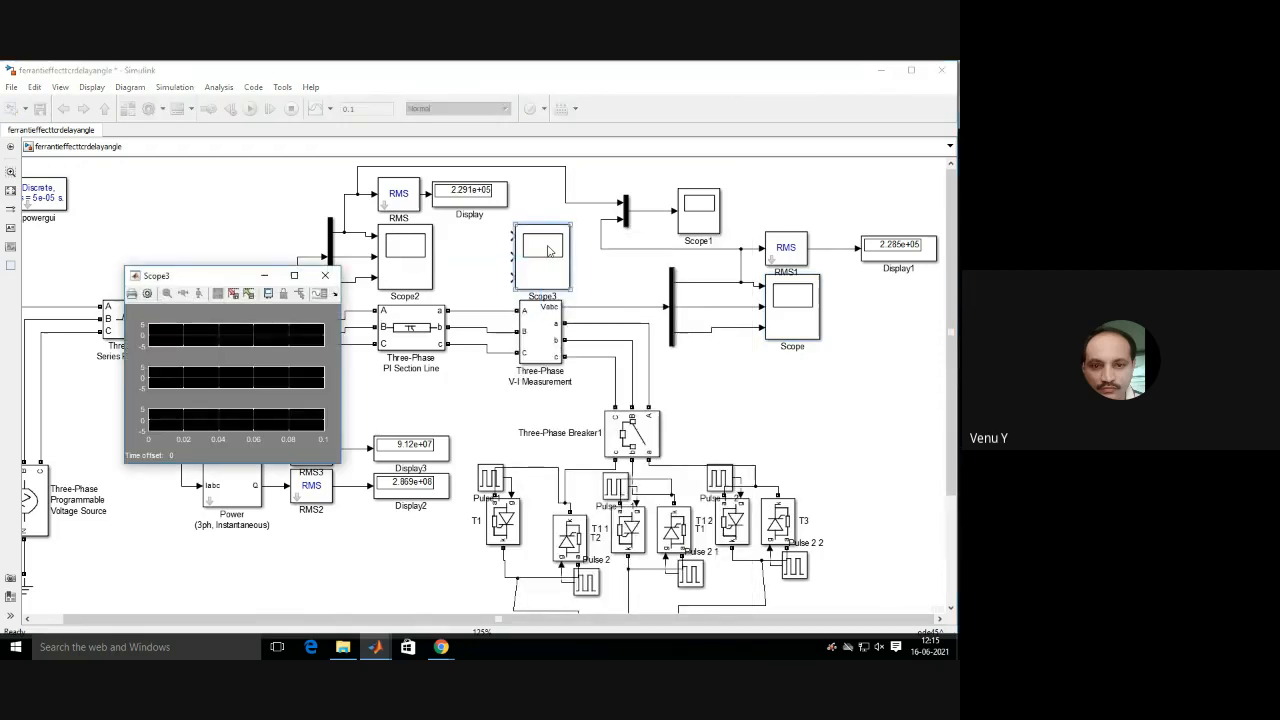
pyautogui.click(148, 294)
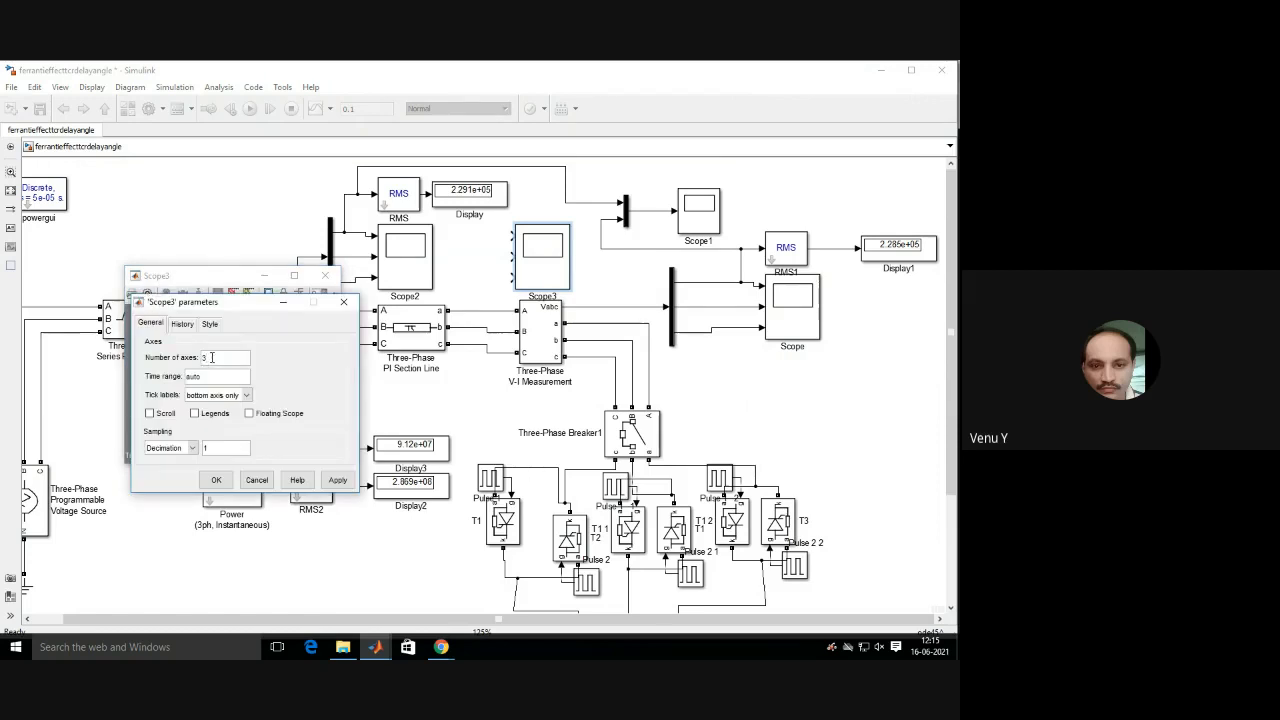
pyautogui.write('2')
pyautogui.click(338, 481)
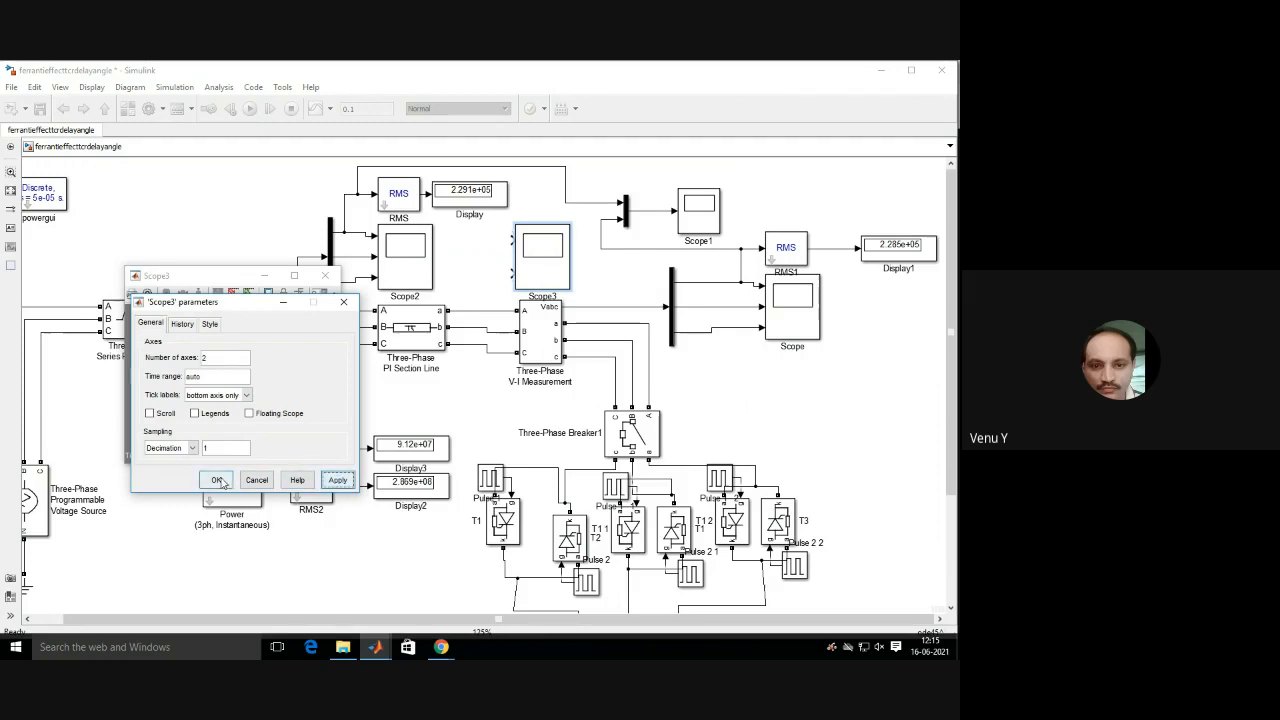
pyautogui.click(216, 480)
pyautogui.click(383, 410)
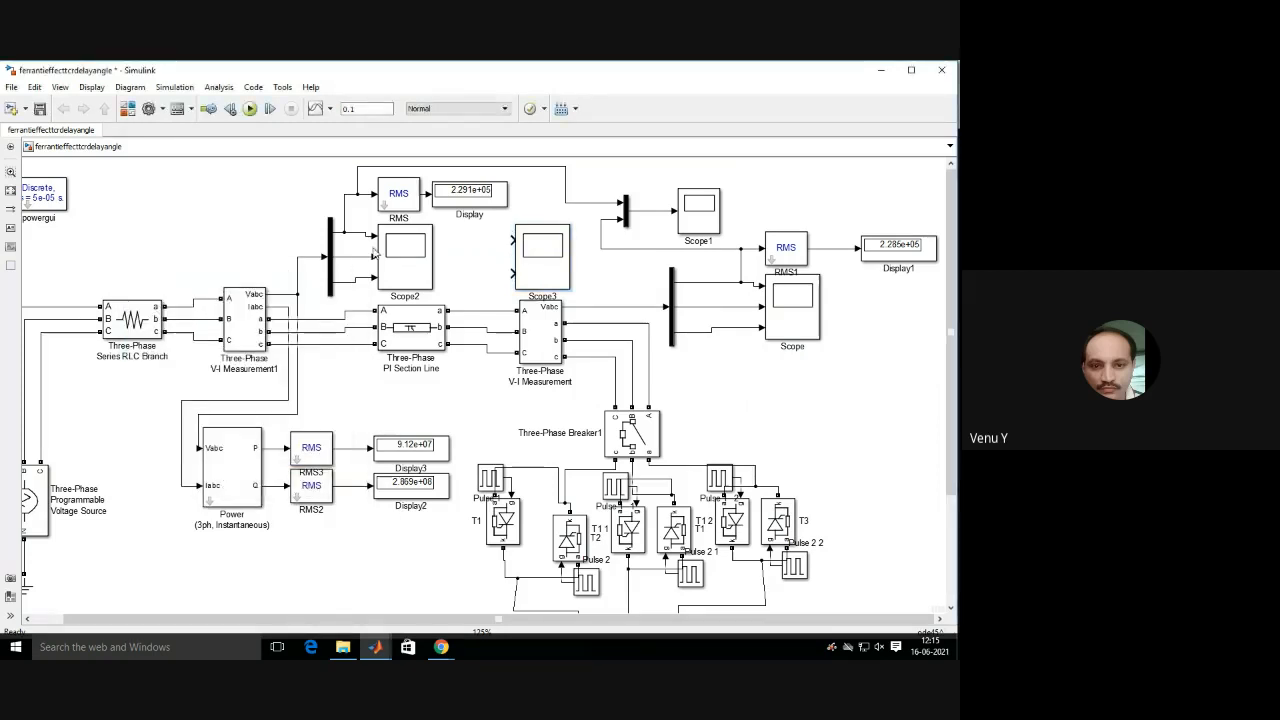
# Wire Scope3's two inputs to the first sending-end and first receiving-end phase voltages, and place it above RMS1.
pyautogui.moveTo(512, 240); pyautogui.dragTo(358, 232)
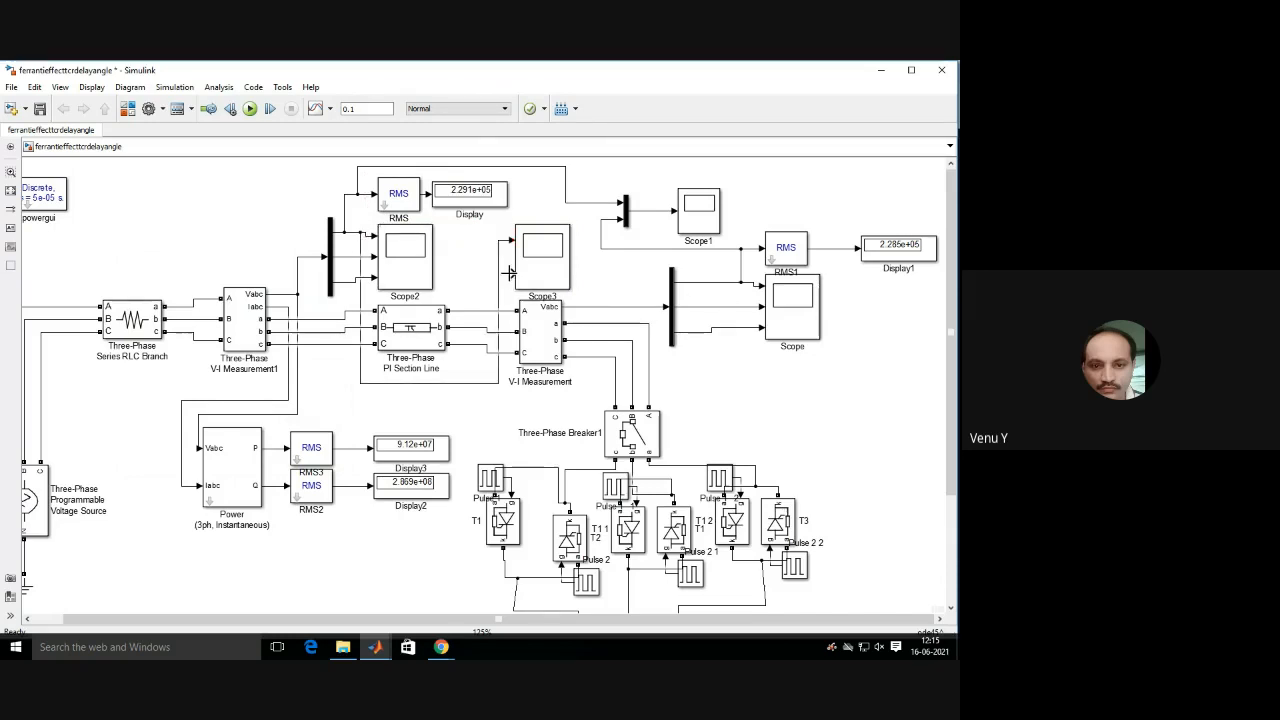
pyautogui.moveTo(548, 267)
pyautogui.mouseDown()
pyautogui.moveTo(837, 198)
pyautogui.moveTo(780, 212)
pyautogui.moveTo(729, 283)
pyautogui.mouseUp()
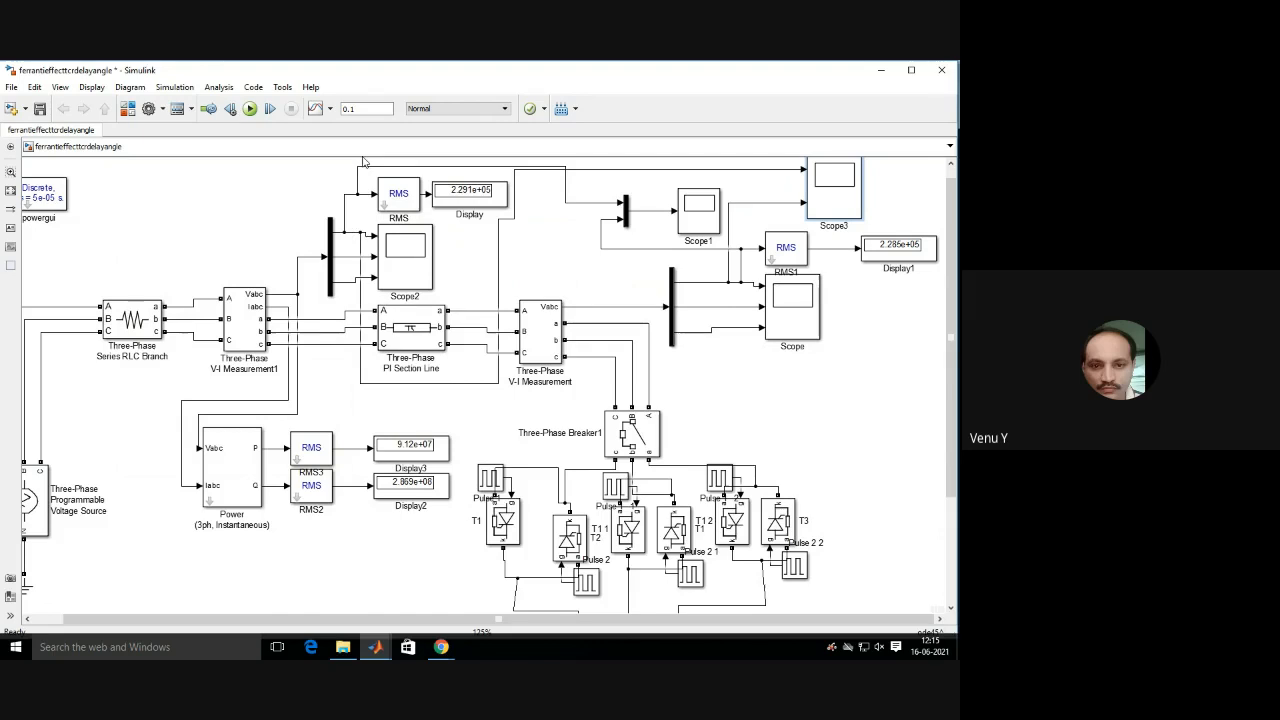
# Rerun the simulation and compare the sending-end and receiving-end voltage waveforms in Scope3, autoscaled and at full size.
pyautogui.click(250, 109)
pyautogui.doubleClick(835, 194)
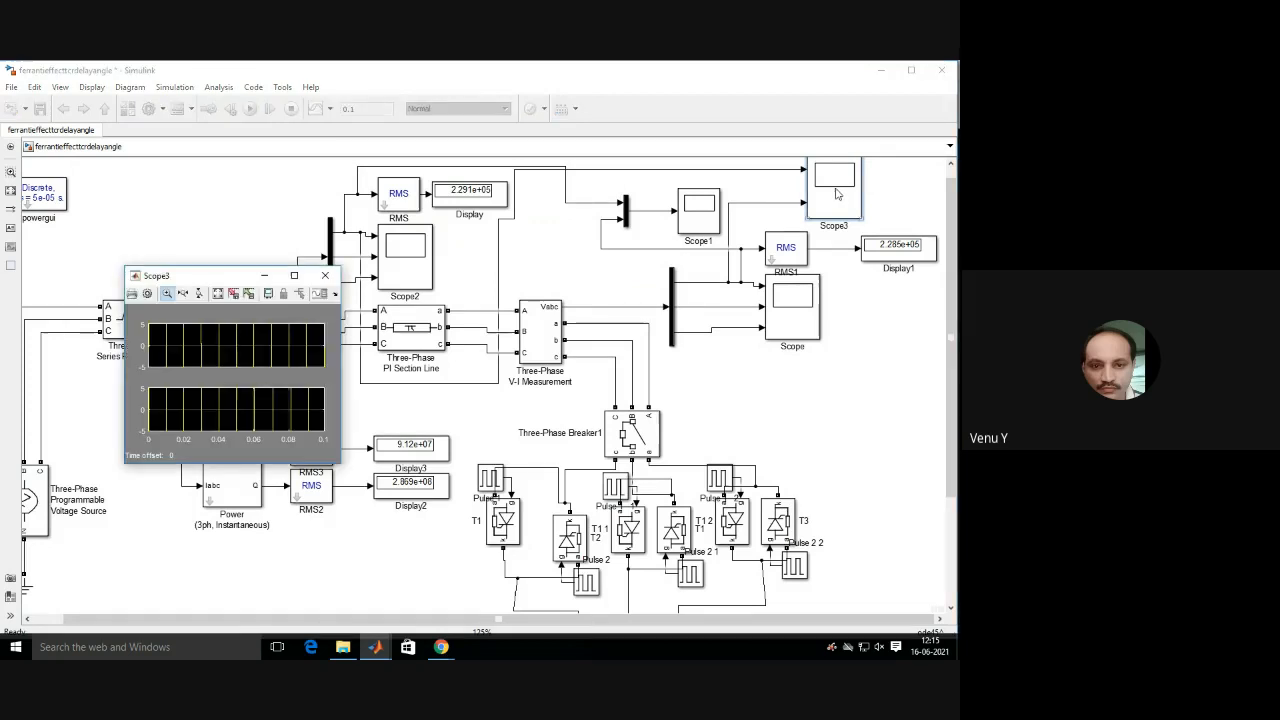
pyautogui.click(318, 293)
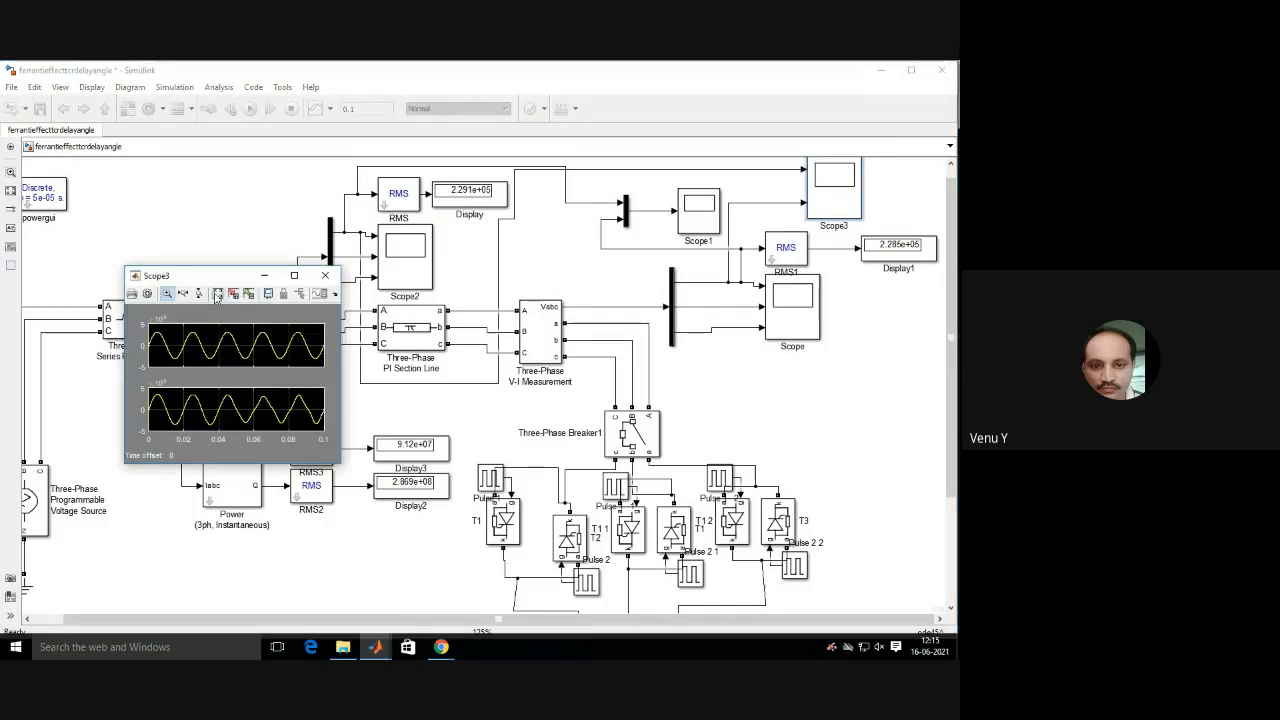
pyautogui.click(294, 275)
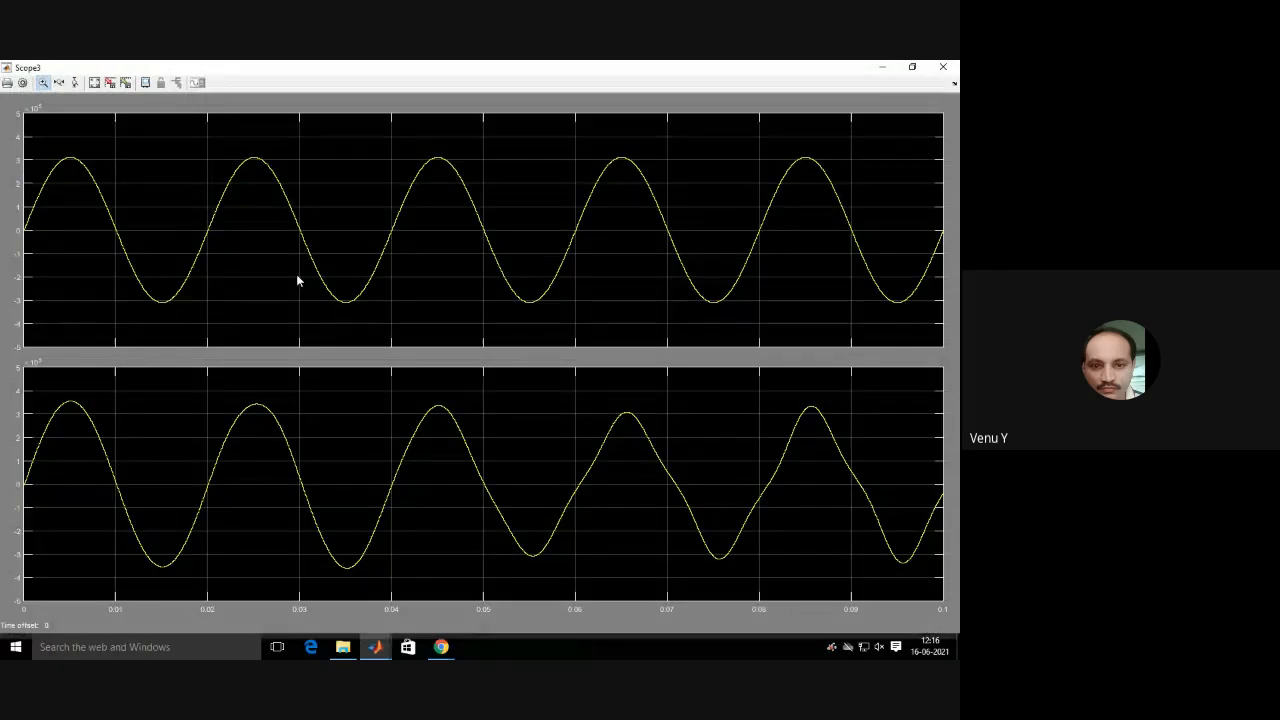
pyautogui.click(952, 69)
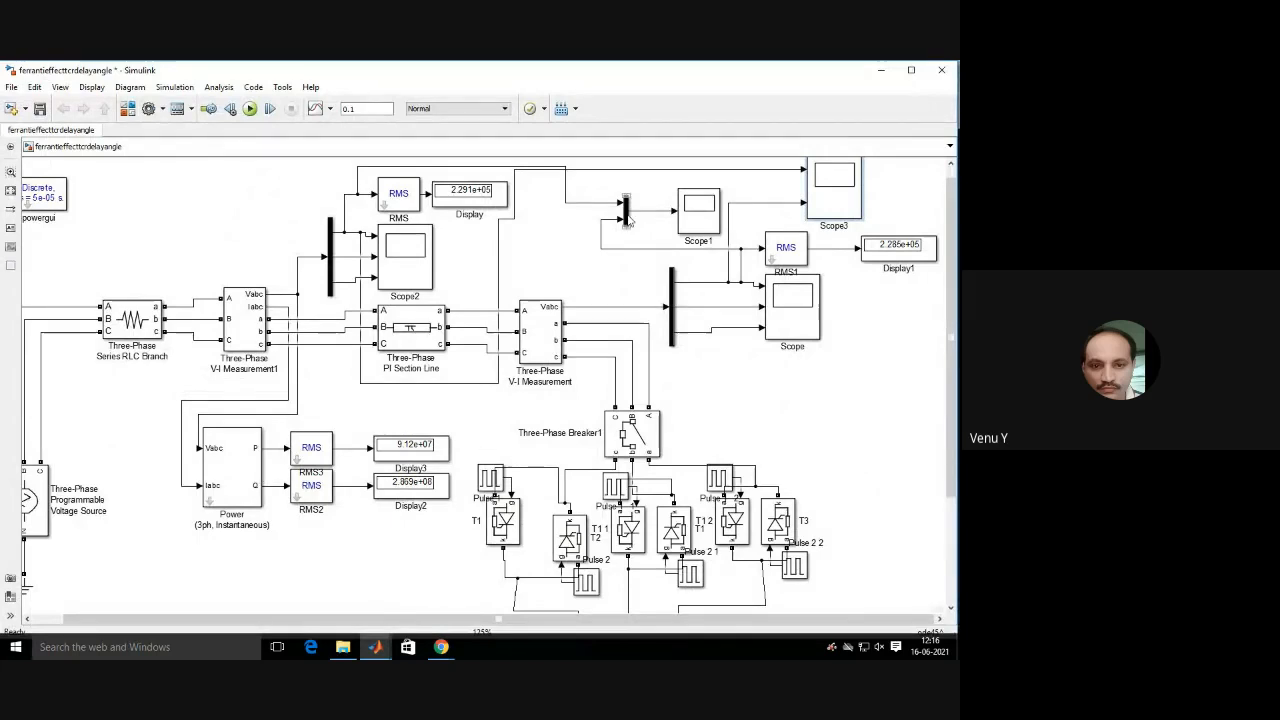
# Place a copy of Scope1 together with its mux in the empty area below the receiving-end Scope.
pyautogui.rightClick(628, 212)
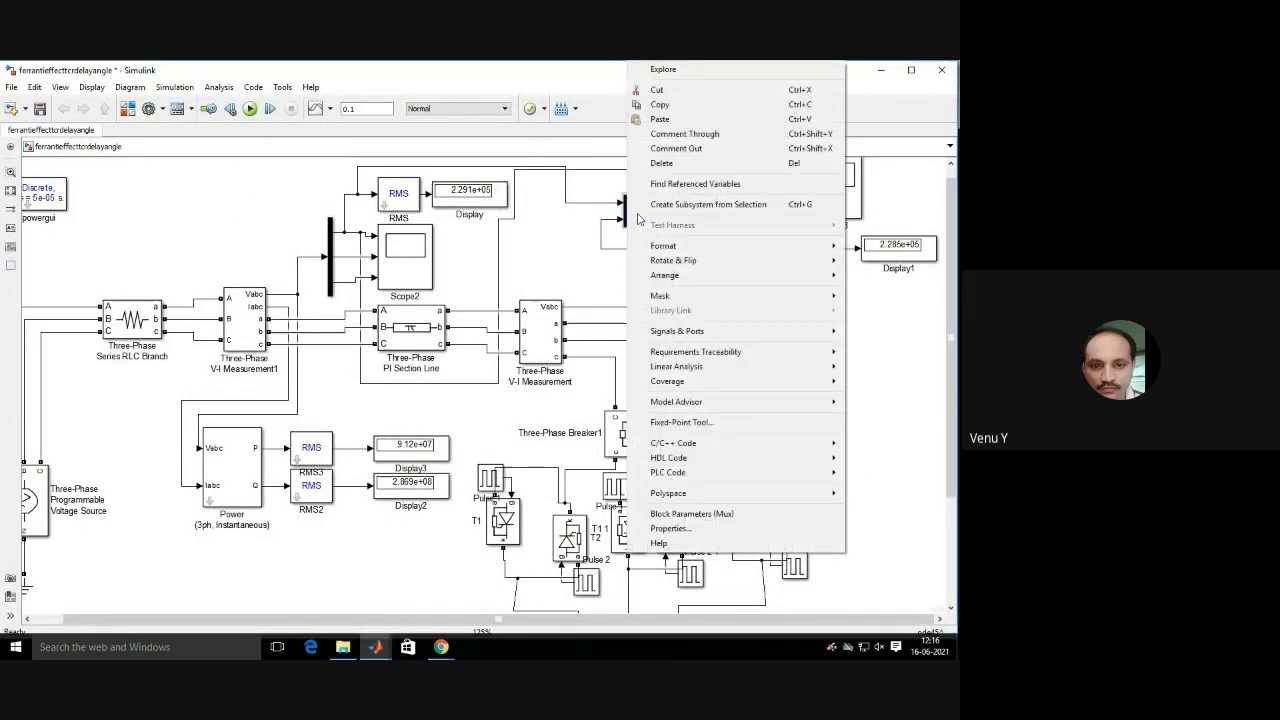
pyautogui.click(577, 191)
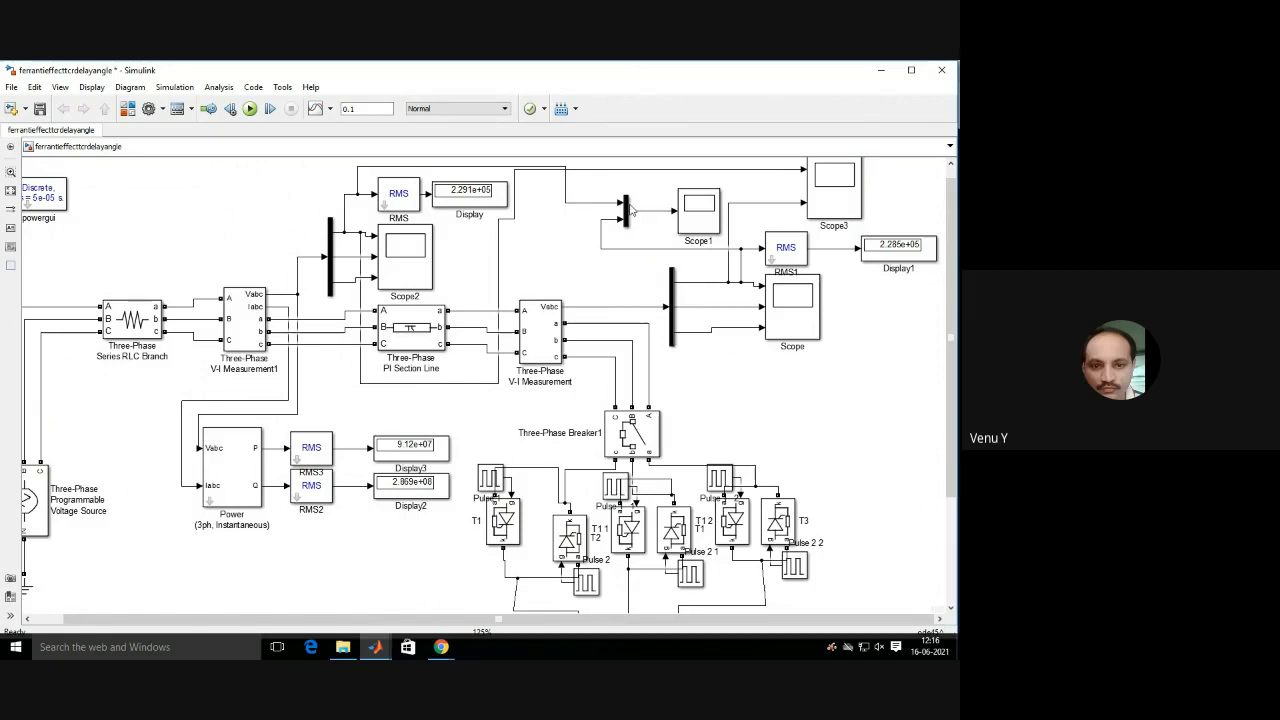
pyautogui.moveTo(628, 186); pyautogui.dragTo(724, 242)
pyautogui.rightClick(688, 205)
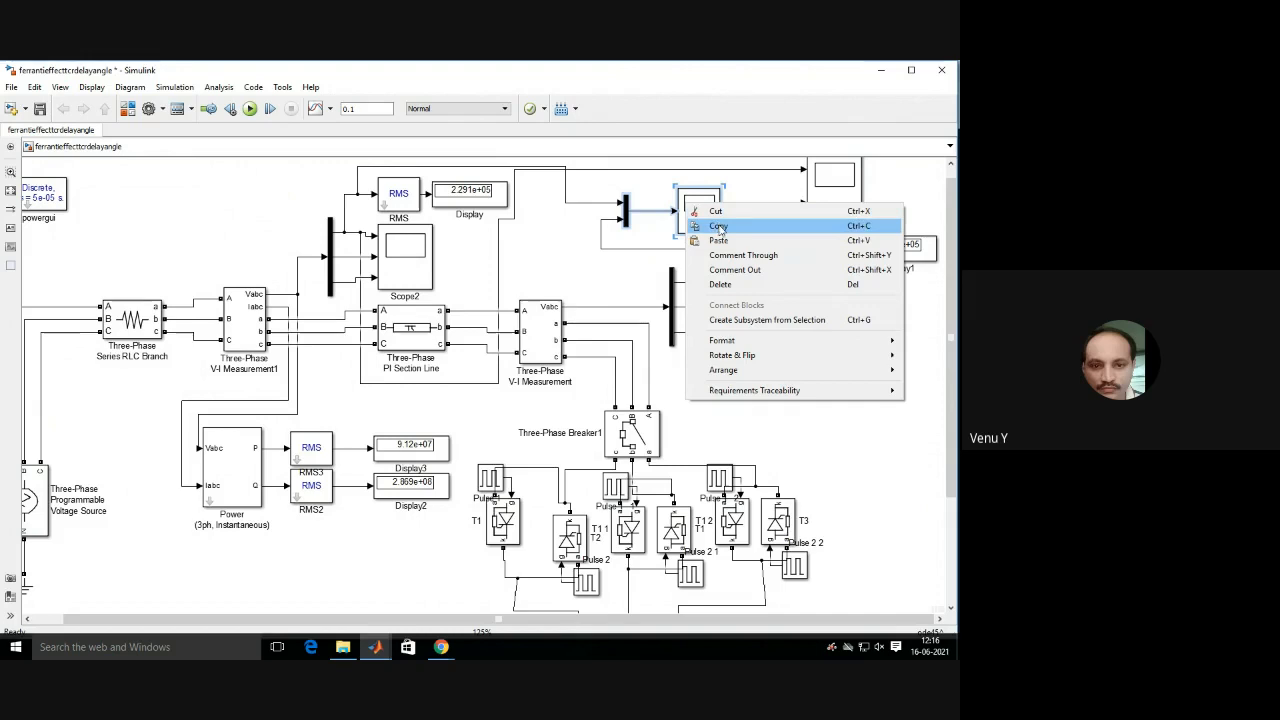
pyautogui.click(736, 226)
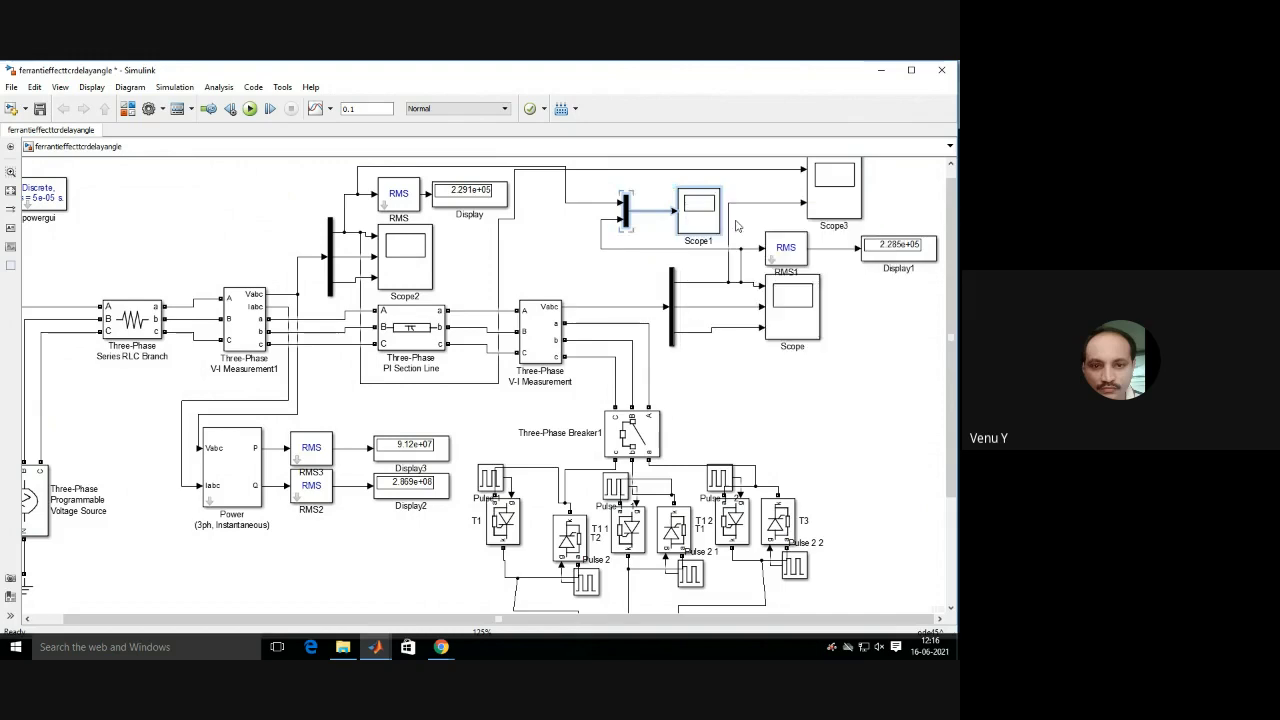
pyautogui.rightClick(794, 381)
pyautogui.click(759, 125)
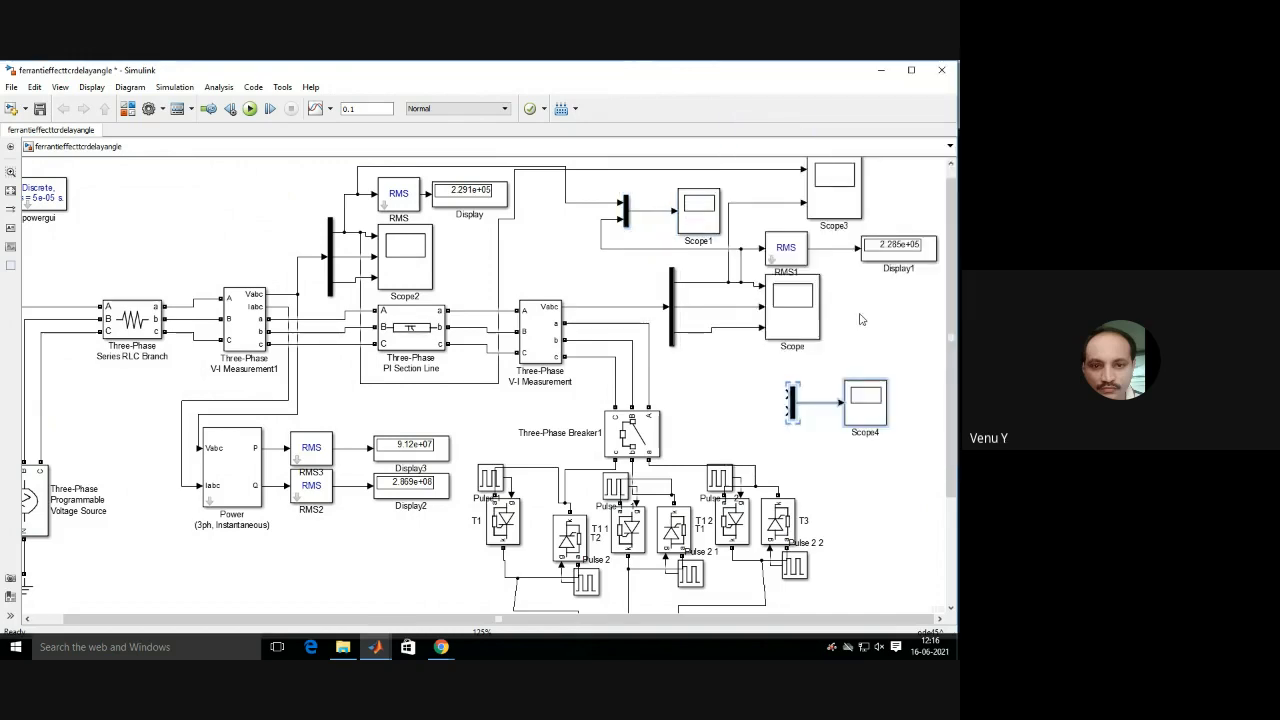
# Delete Scope3 and move the copied mux and scope pair into its place above Display1.
pyautogui.click(833, 194)
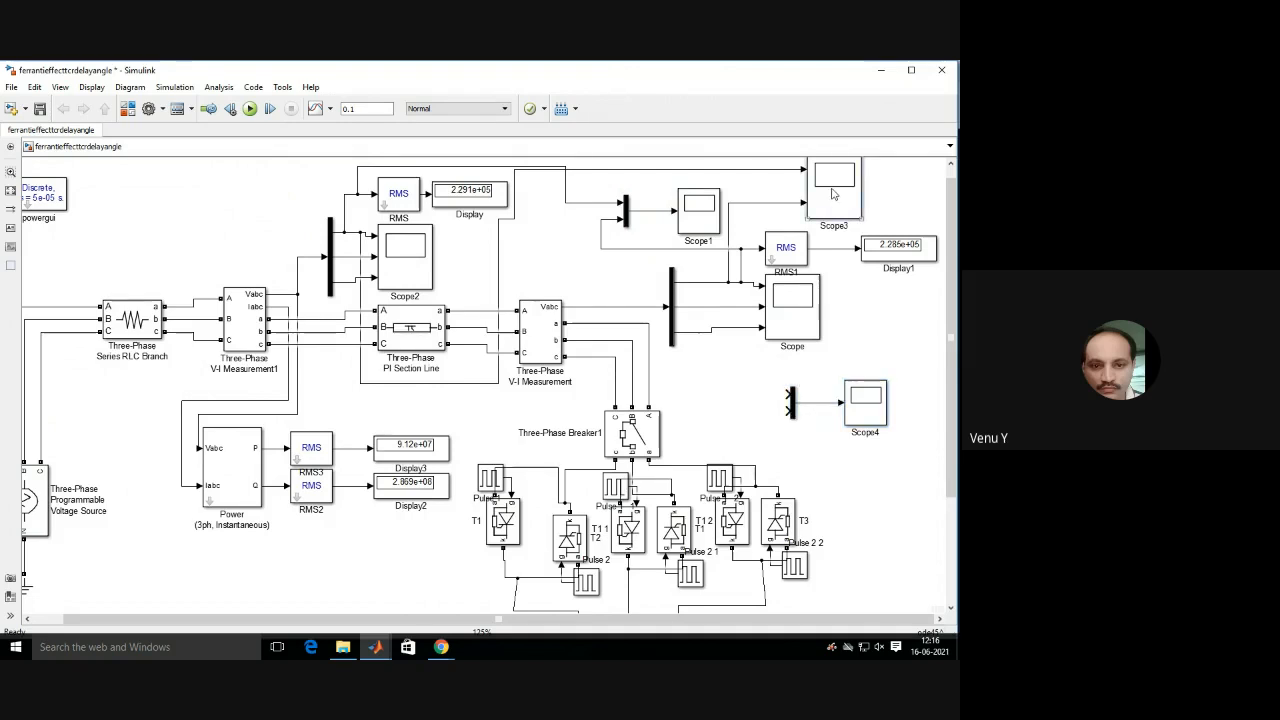
pyautogui.press('Delete')
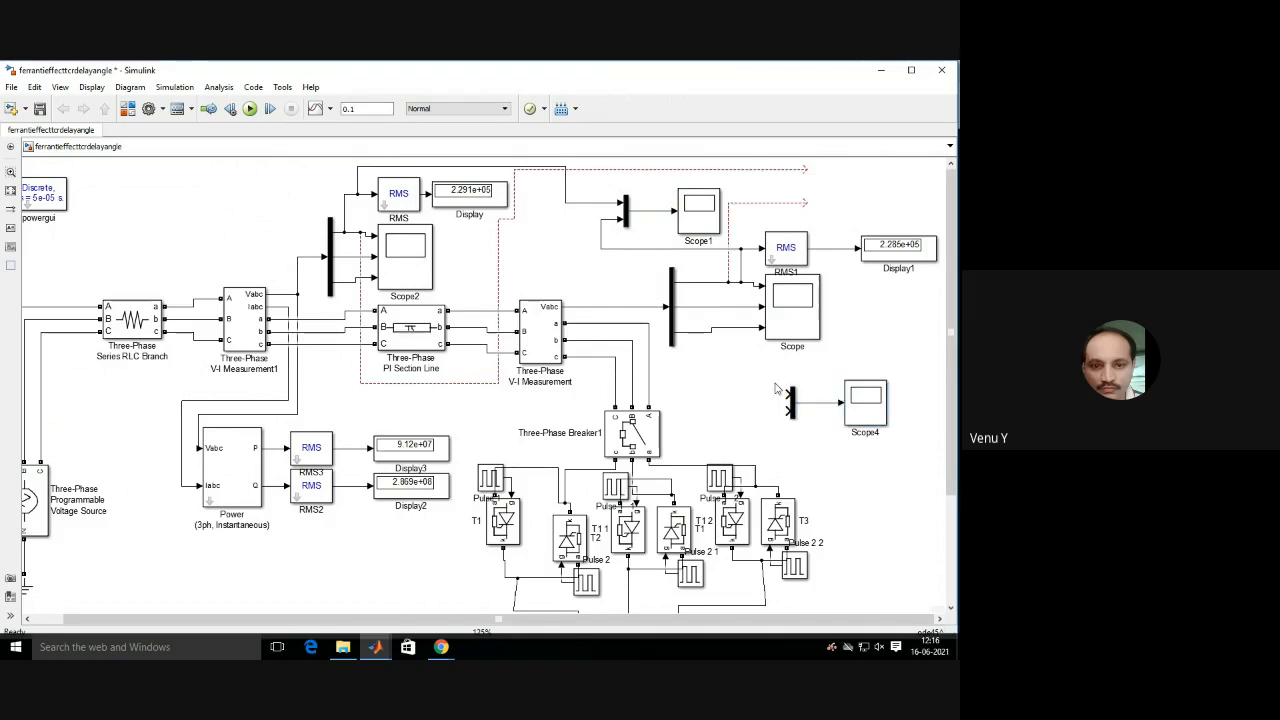
pyautogui.moveTo(771, 379); pyautogui.dragTo(911, 444)
pyautogui.moveTo(855, 405); pyautogui.dragTo(880, 190)
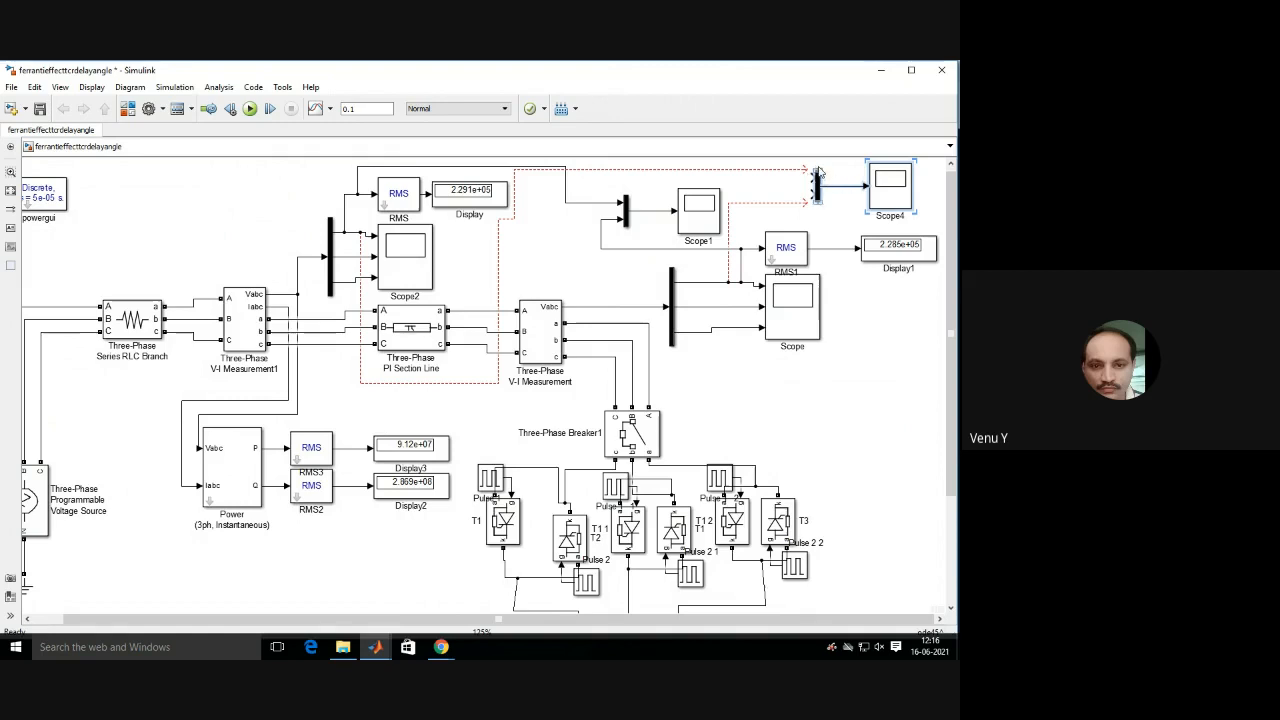
# Enlarge the copied mux, connect the dangling sending-end and receiving-end voltage lines to its two inputs, and align Scope4 with its output.
pyautogui.moveTo(818, 172); pyautogui.dragTo(817, 230)
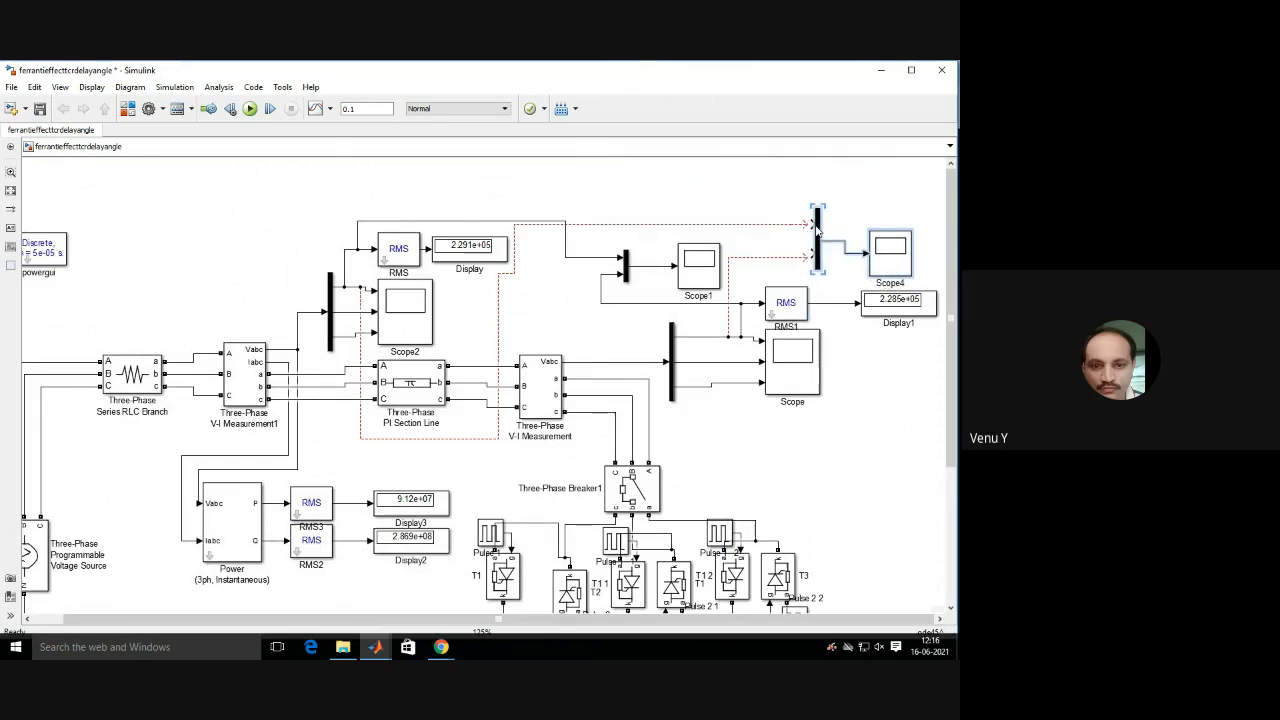
pyautogui.click(805, 225)
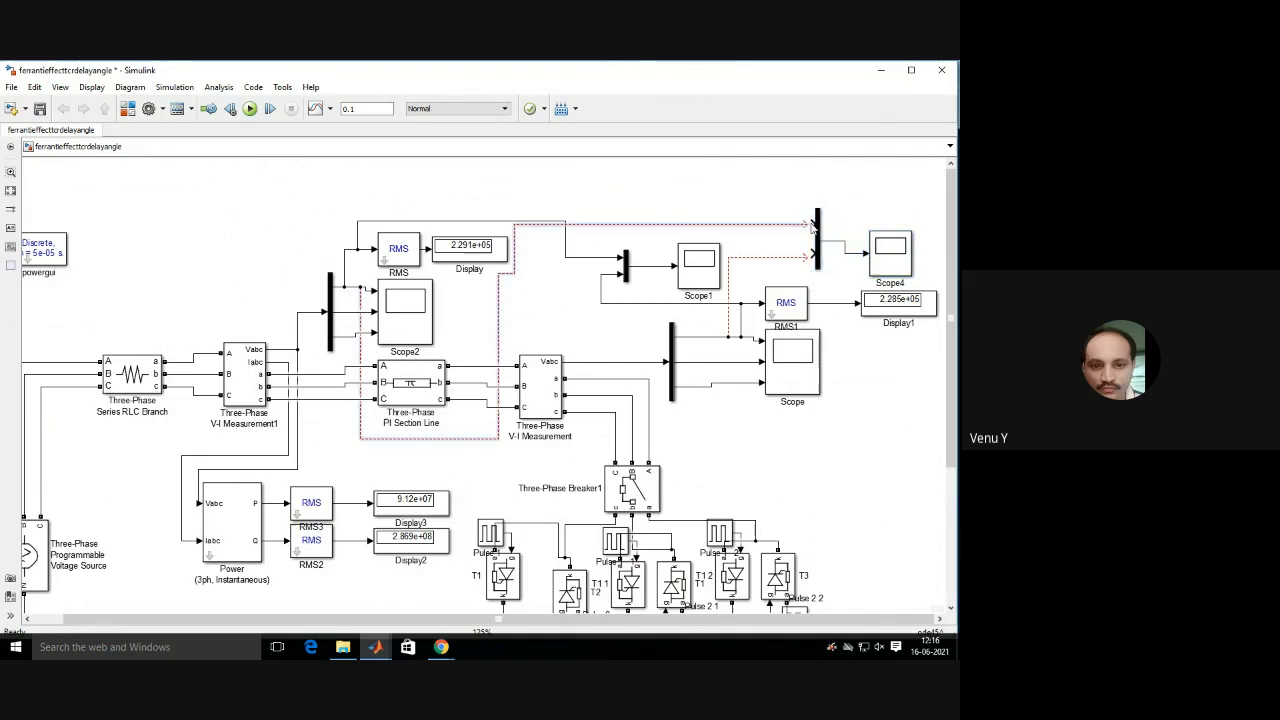
pyautogui.moveTo(803, 222)
pyautogui.mouseDown()
pyautogui.moveTo(811, 260)
pyautogui.moveTo(822, 256)
pyautogui.moveTo(763, 260)
pyautogui.moveTo(725, 327)
pyautogui.moveTo(735, 337)
pyautogui.mouseUp()
pyautogui.press('Delete')
pyautogui.moveTo(906, 260); pyautogui.dragTo(897, 247)
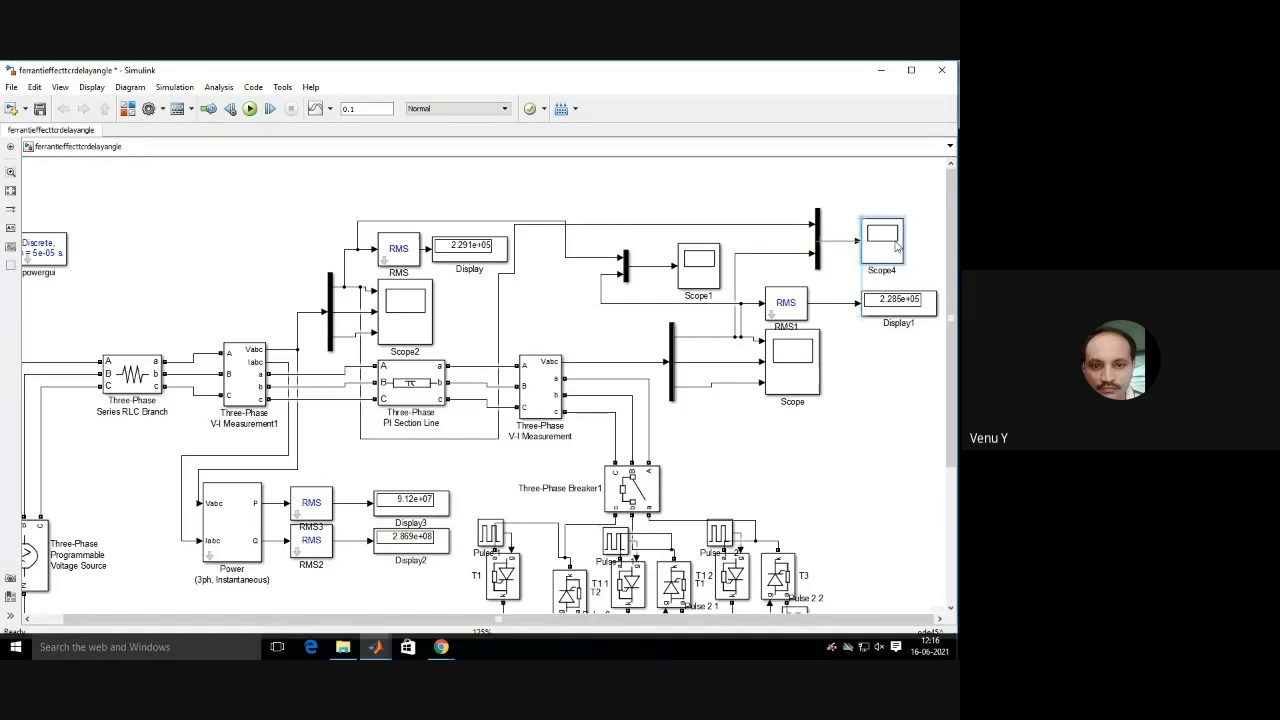
# Rerun the simulation and compare the overlaid sending-end and receiving-end voltages in Scope4, autoscaled.
pyautogui.click(250, 108)
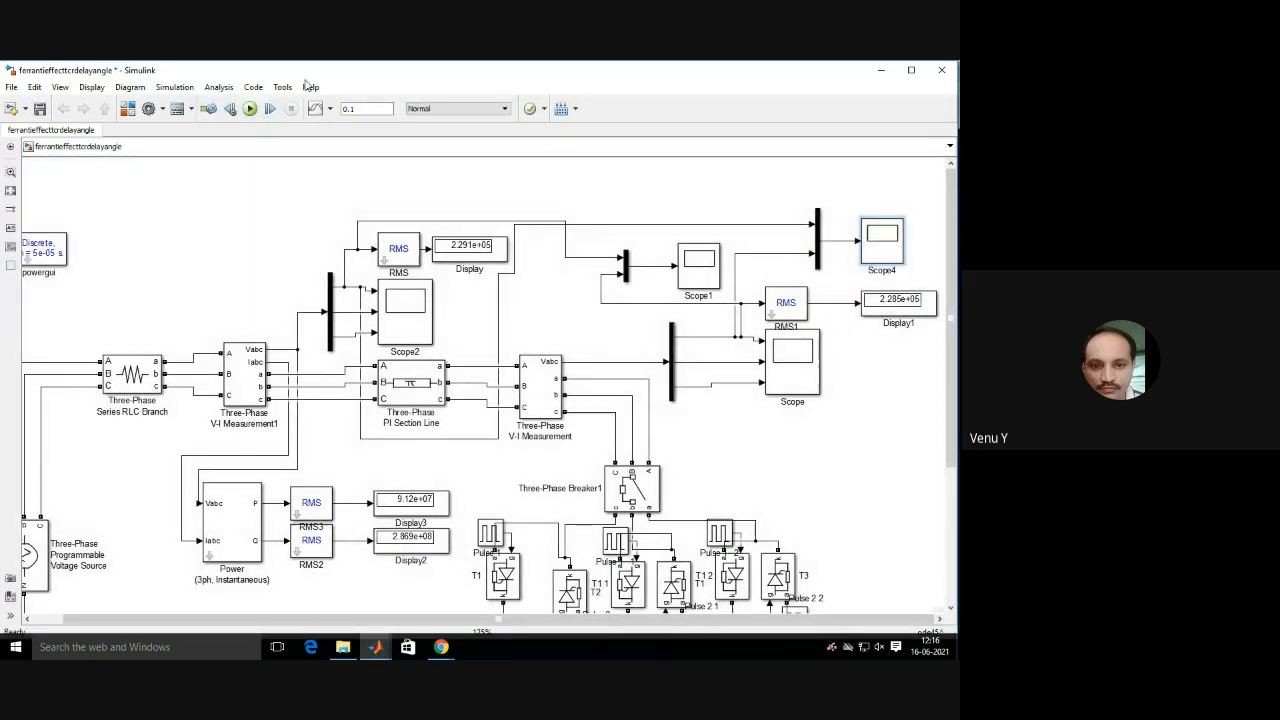
pyautogui.doubleClick(882, 245)
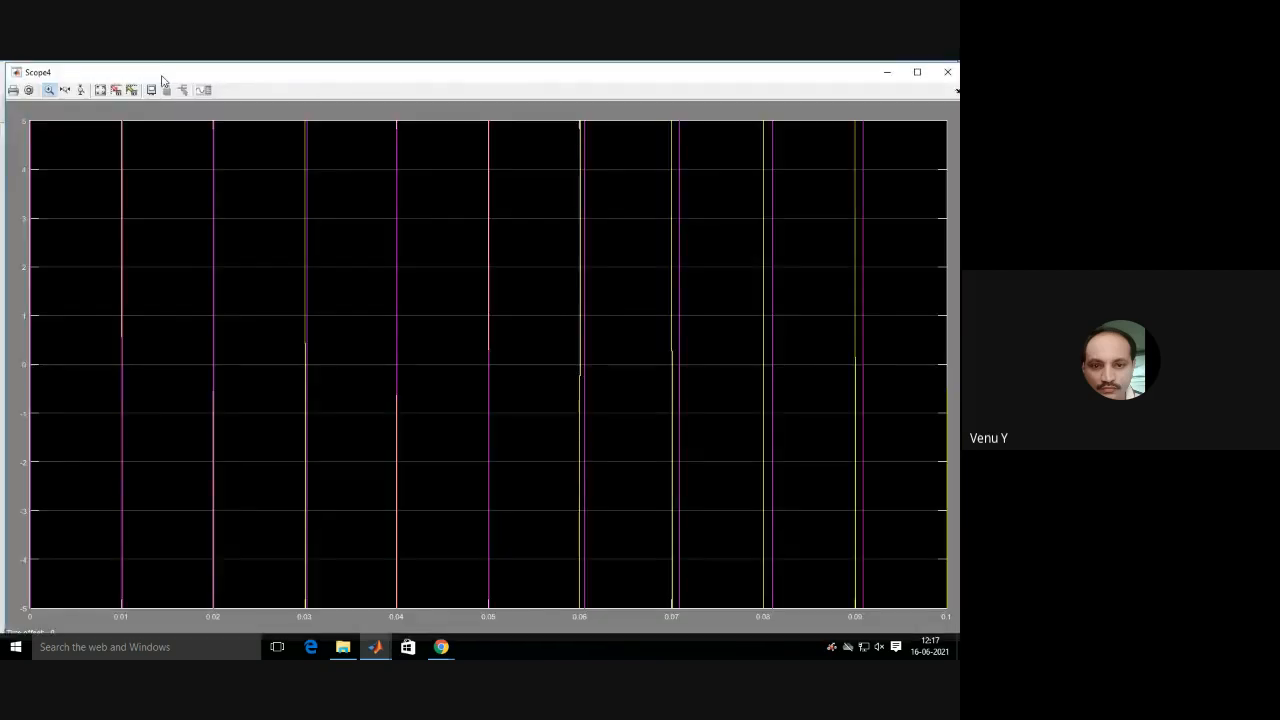
pyautogui.click(101, 91)
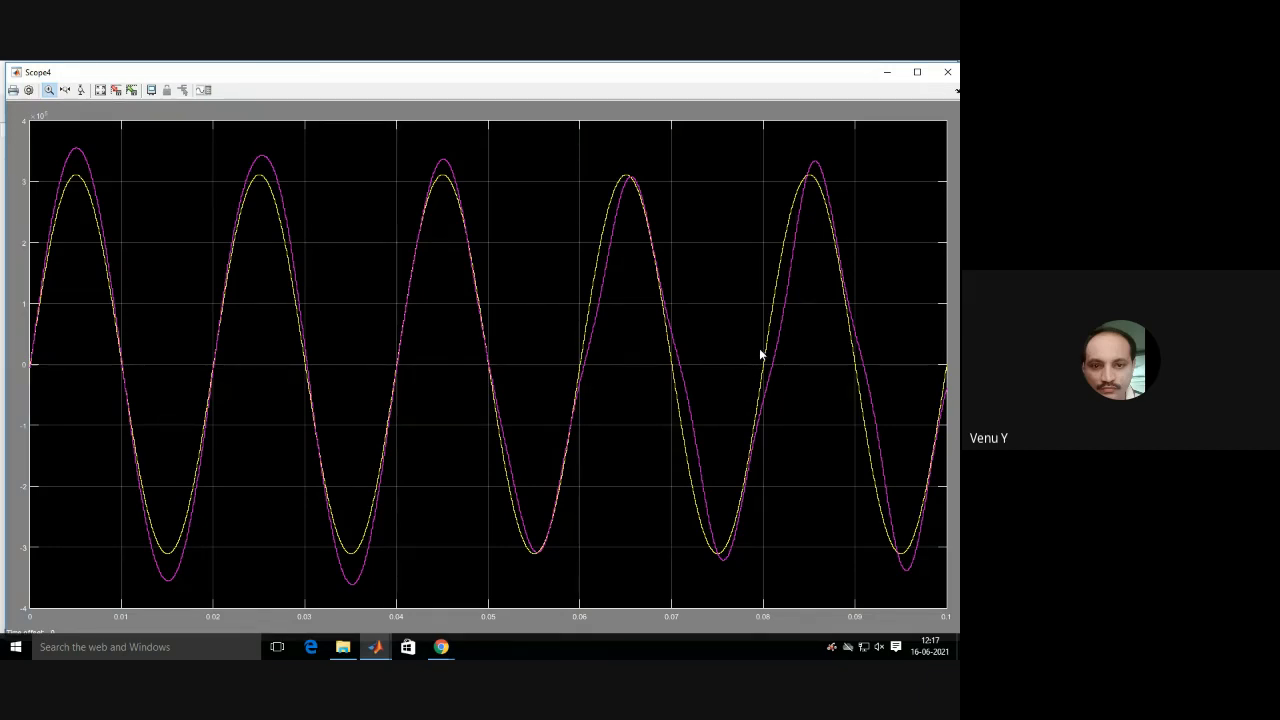
pyautogui.click(949, 73)
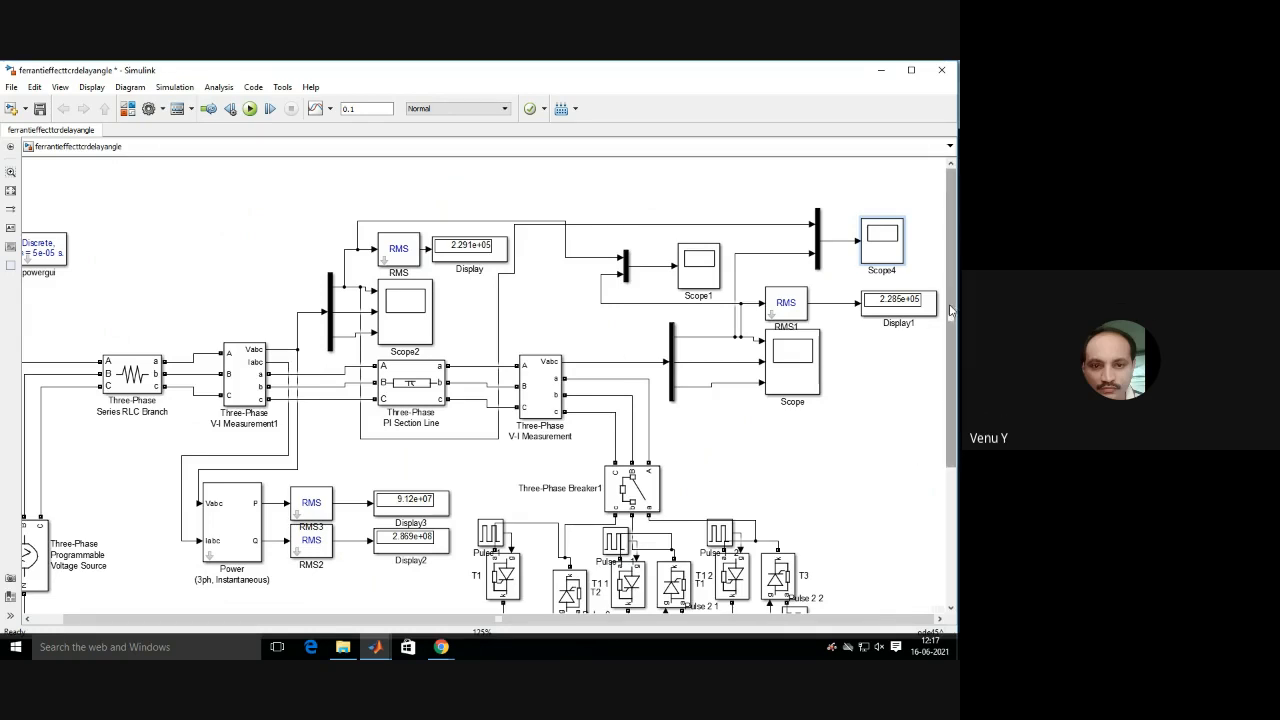
# Fit the whole model in view and save it under the new file name distlinetcr in the course projects folder.
pyautogui.moveTo(951, 322); pyautogui.dragTo(955, 283)
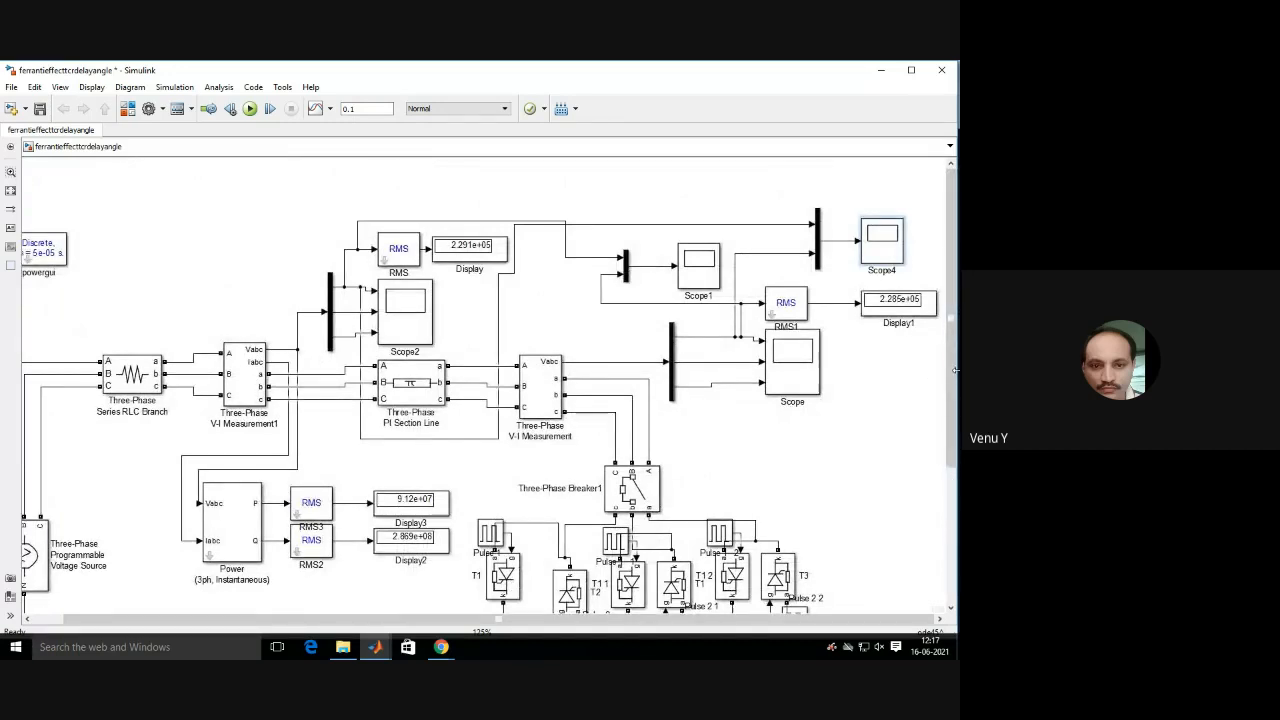
pyautogui.click(10, 191)
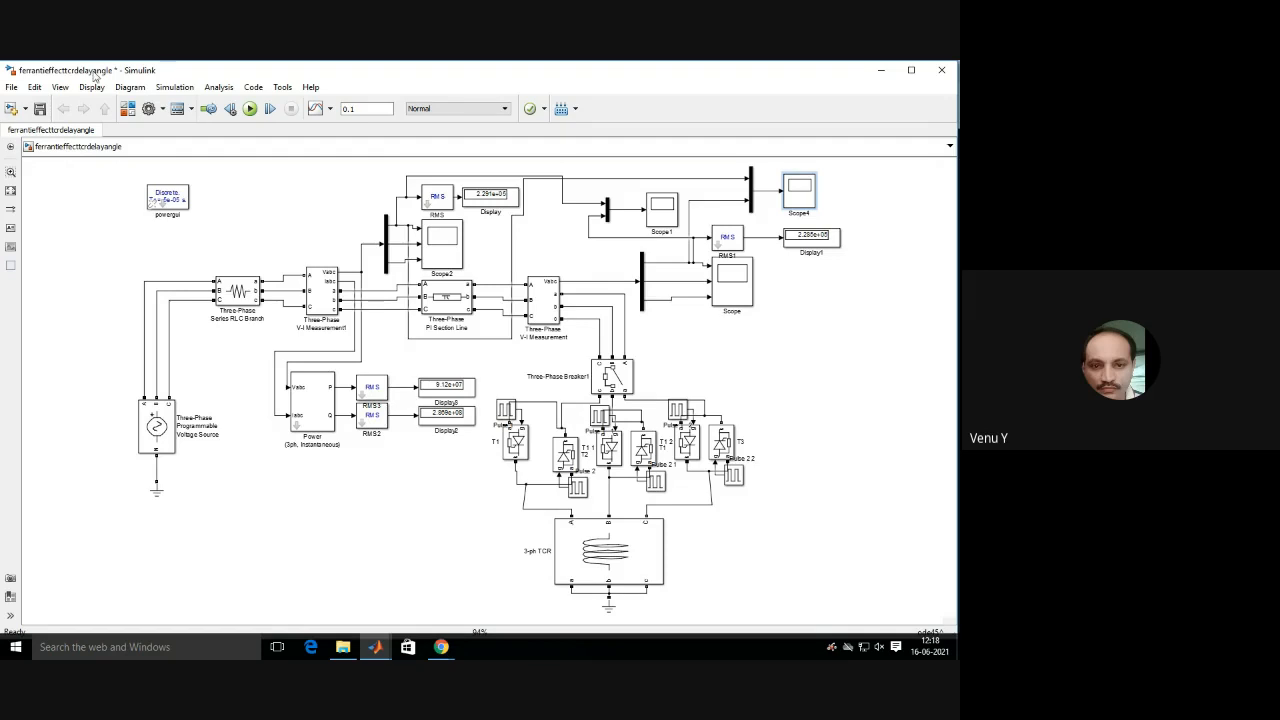
pyautogui.click(11, 89)
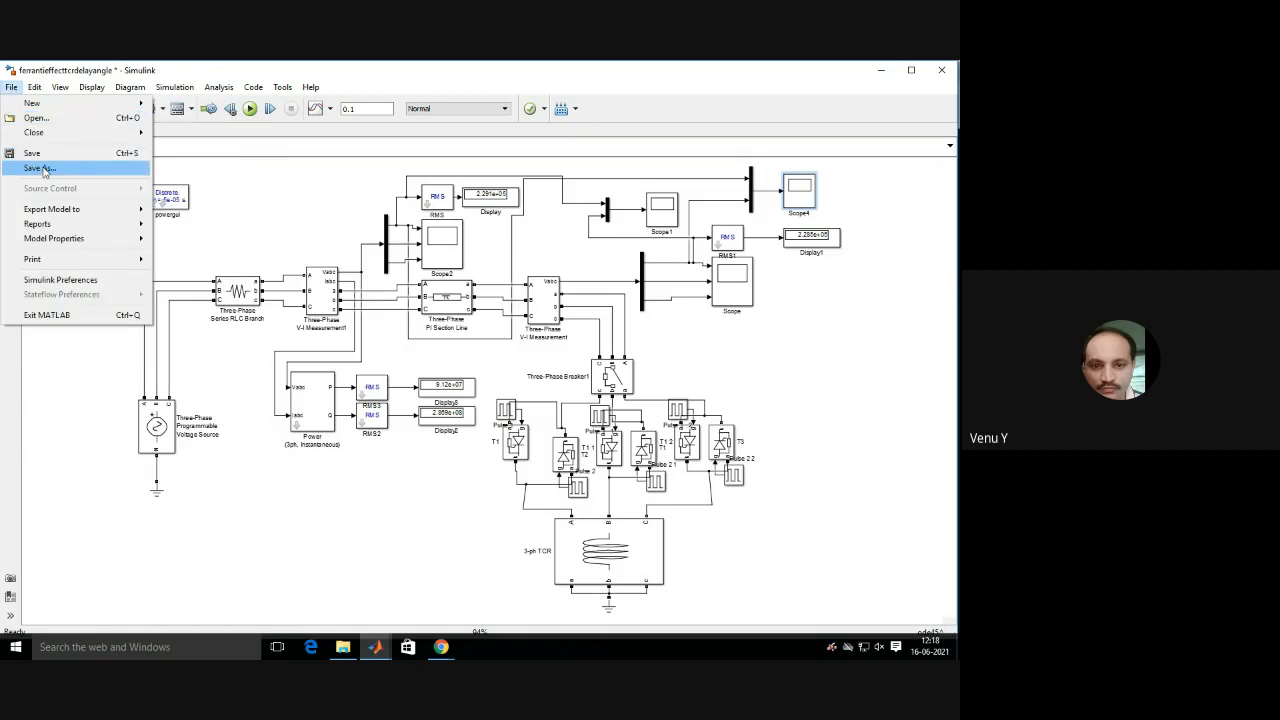
pyautogui.click(43, 170)
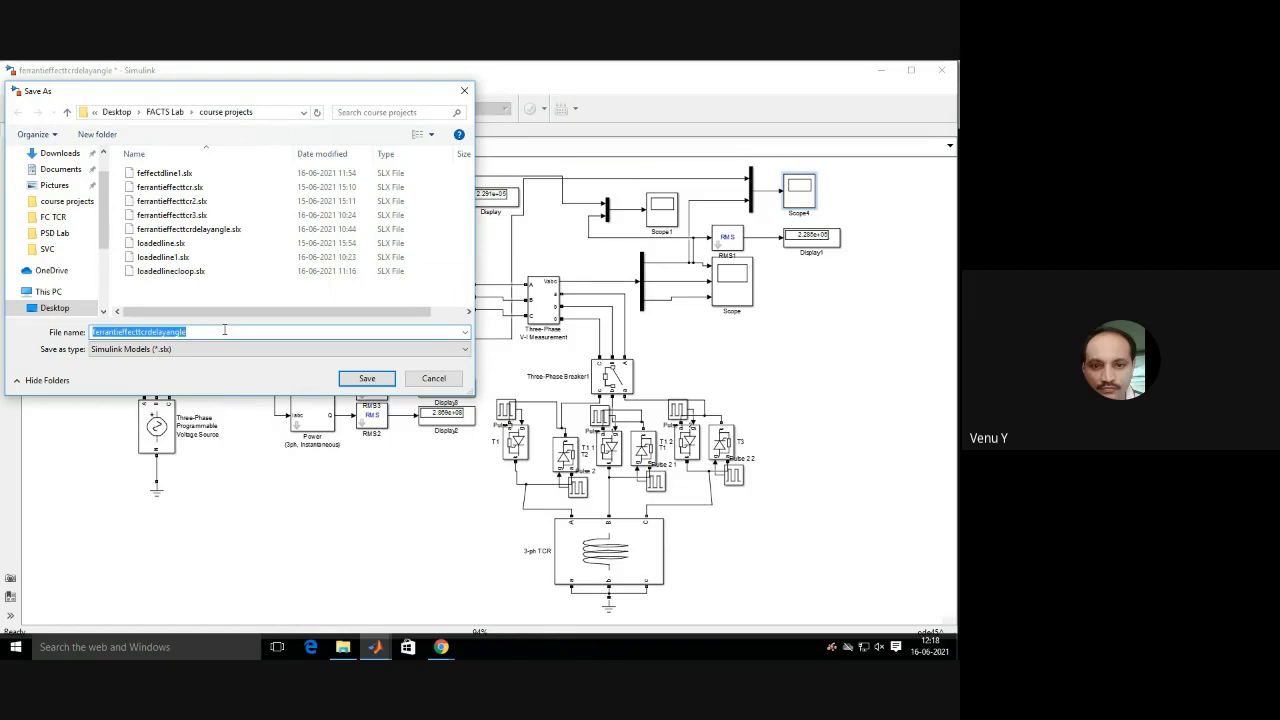
pyautogui.write('di')
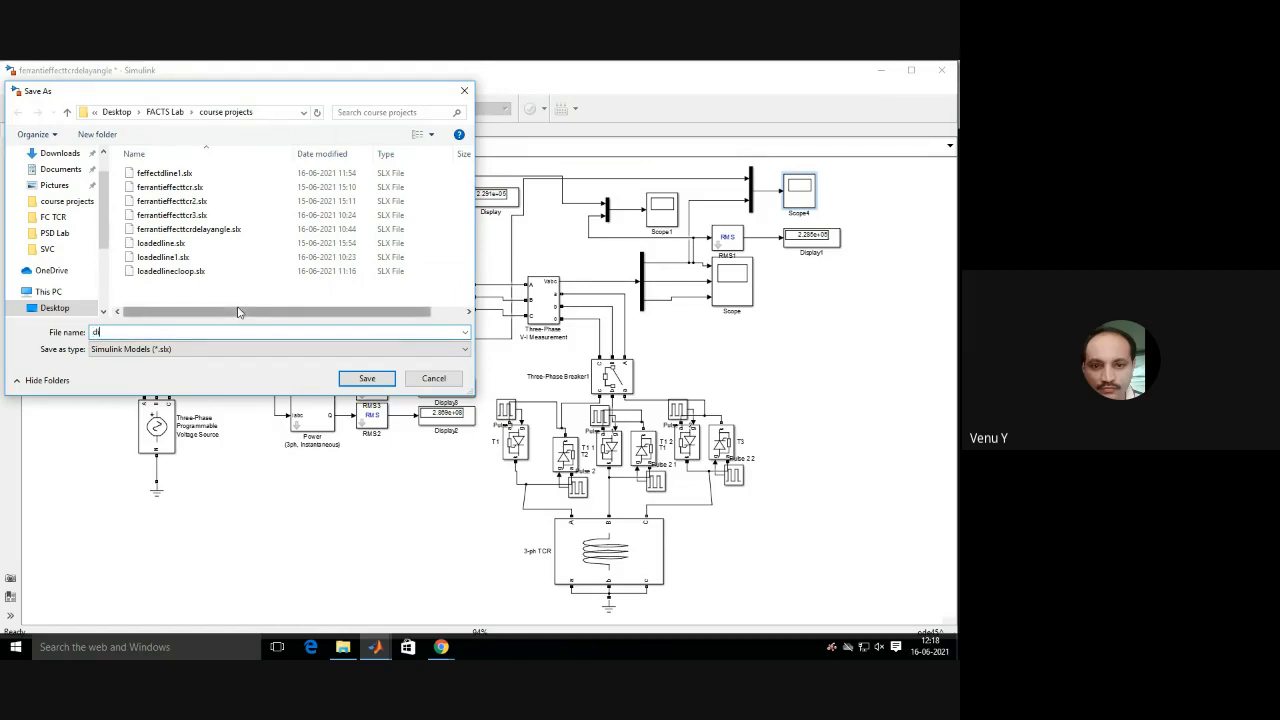
pyautogui.write('stline')
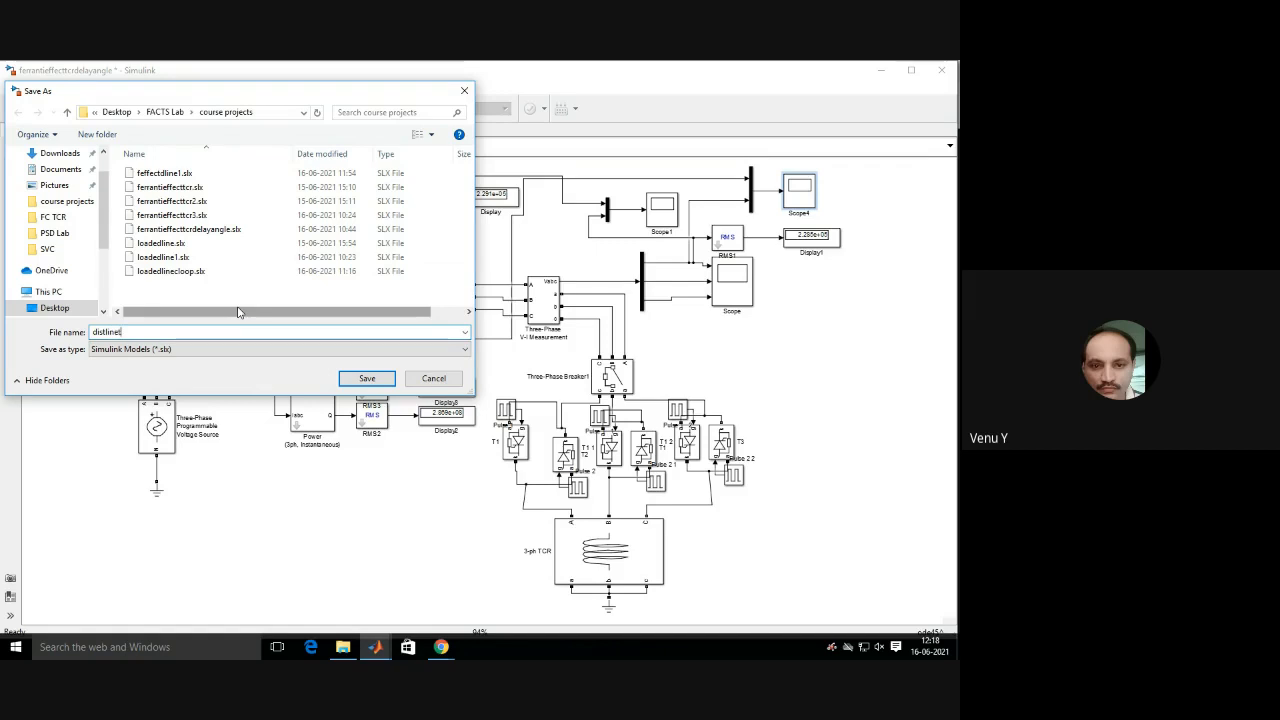
pyautogui.write('tcr')
pyautogui.click(367, 378)
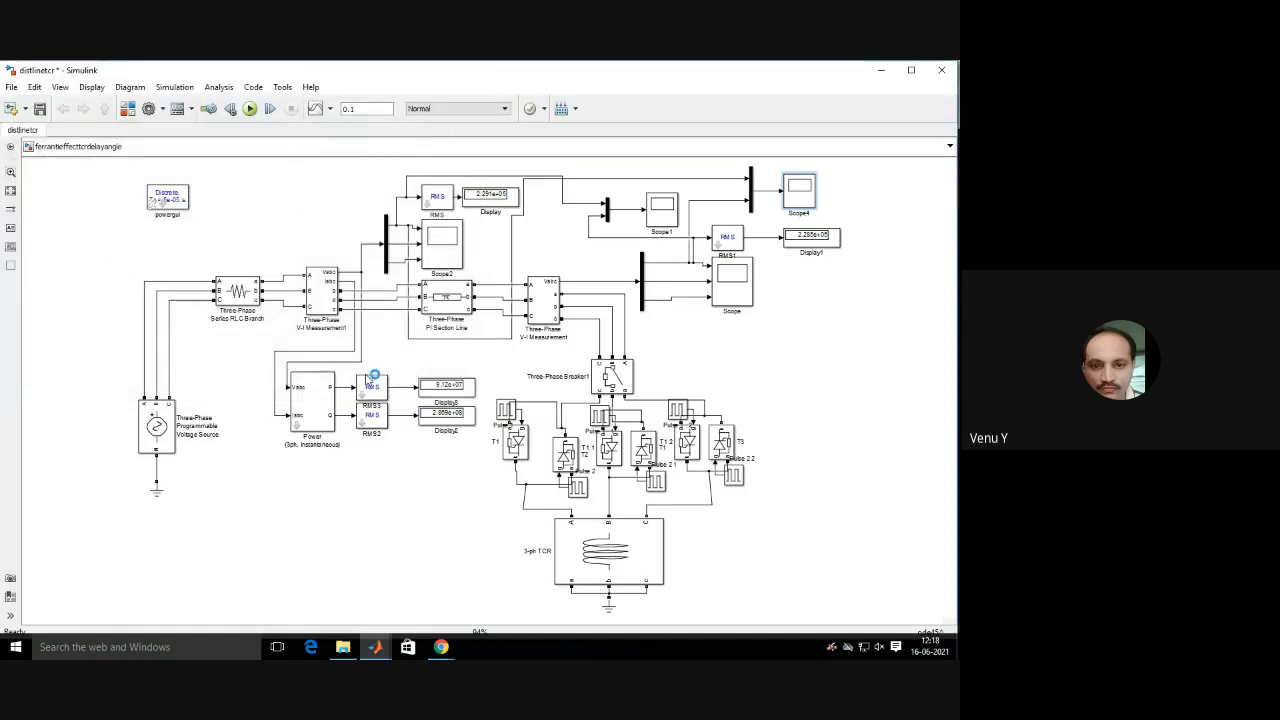
# Copy the Distributed Parameters Line block from the feffectdline1 model into an empty area of distlinetcr, beyond thyristor T3.
pyautogui.moveTo(375, 647)
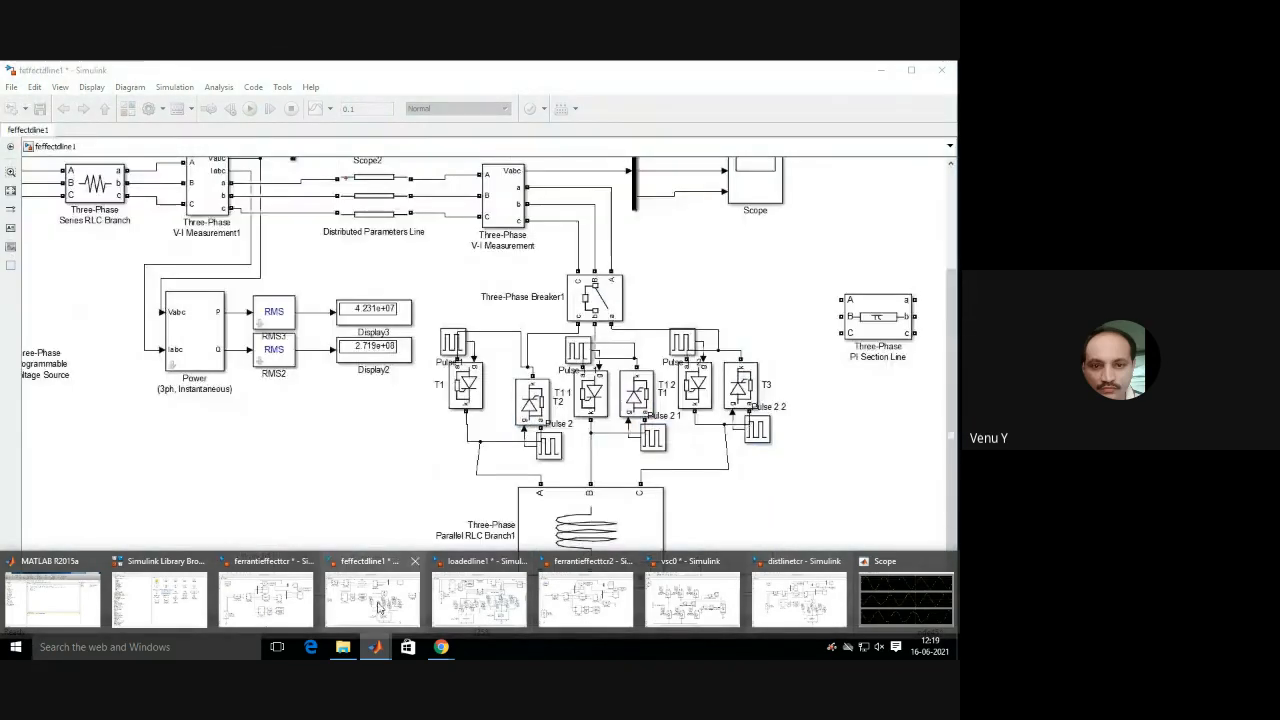
pyautogui.click(378, 606)
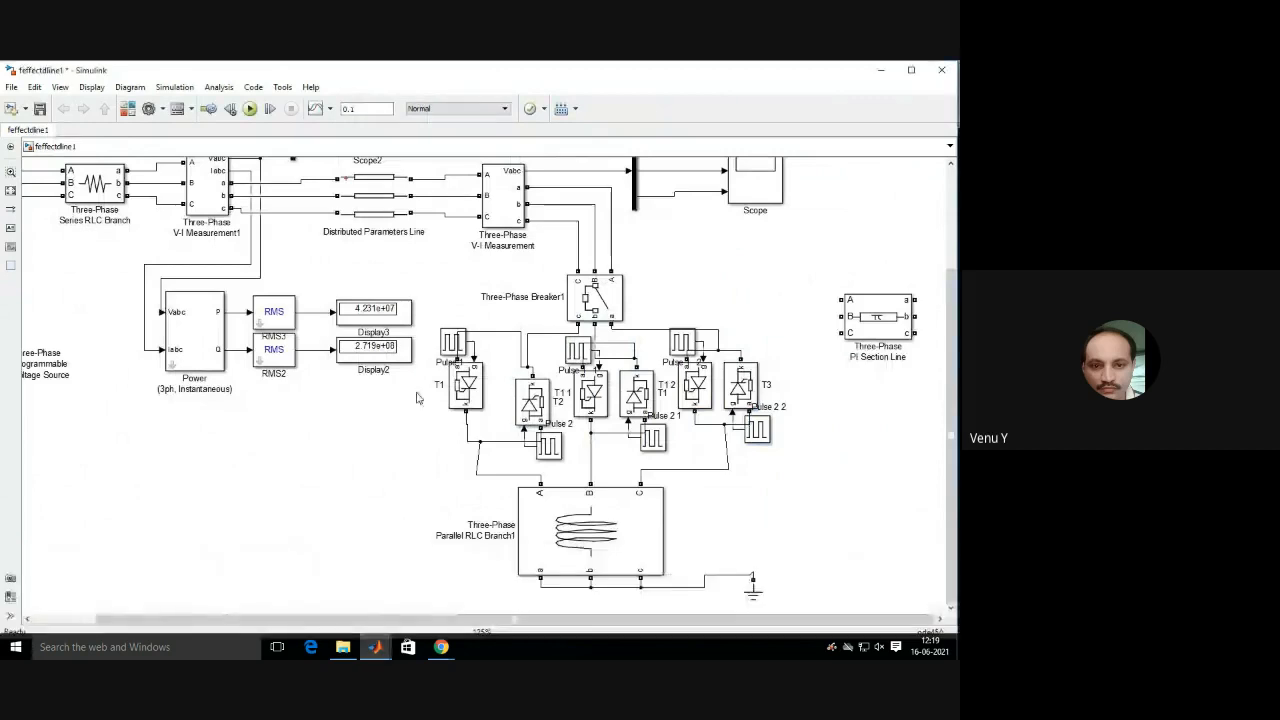
pyautogui.rightClick(372, 205)
pyautogui.click(409, 150)
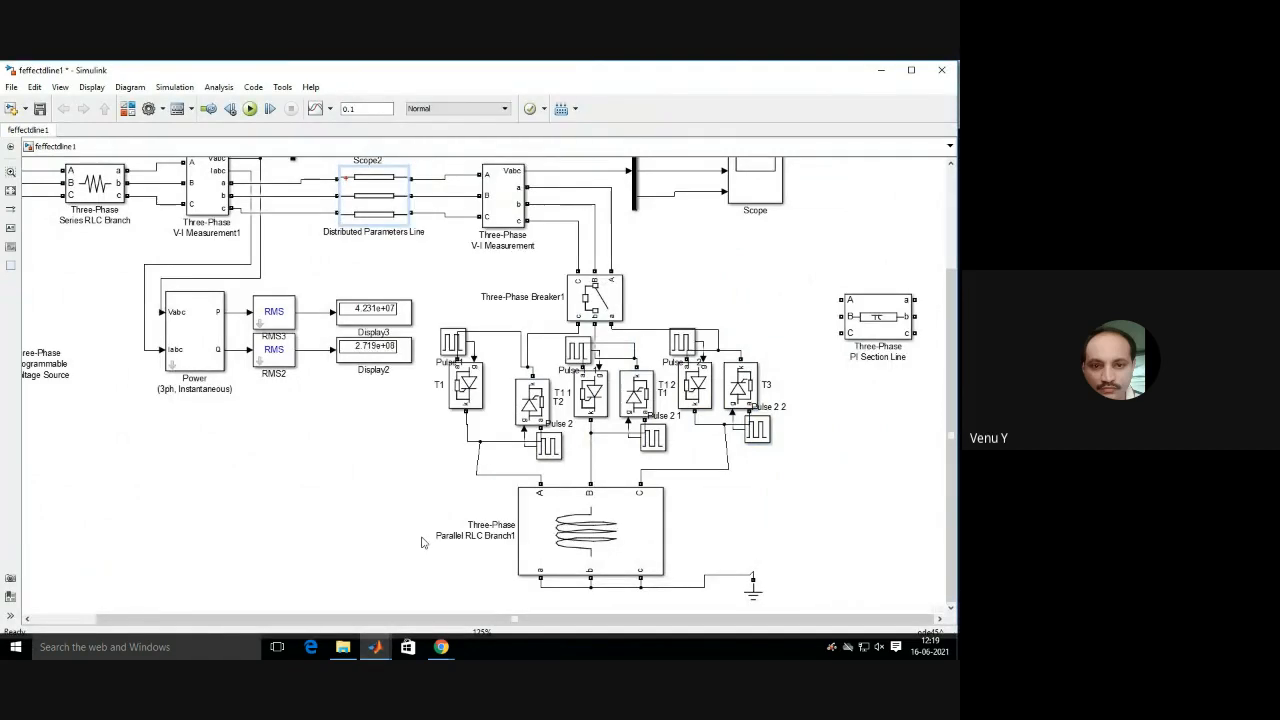
pyautogui.click(818, 606)
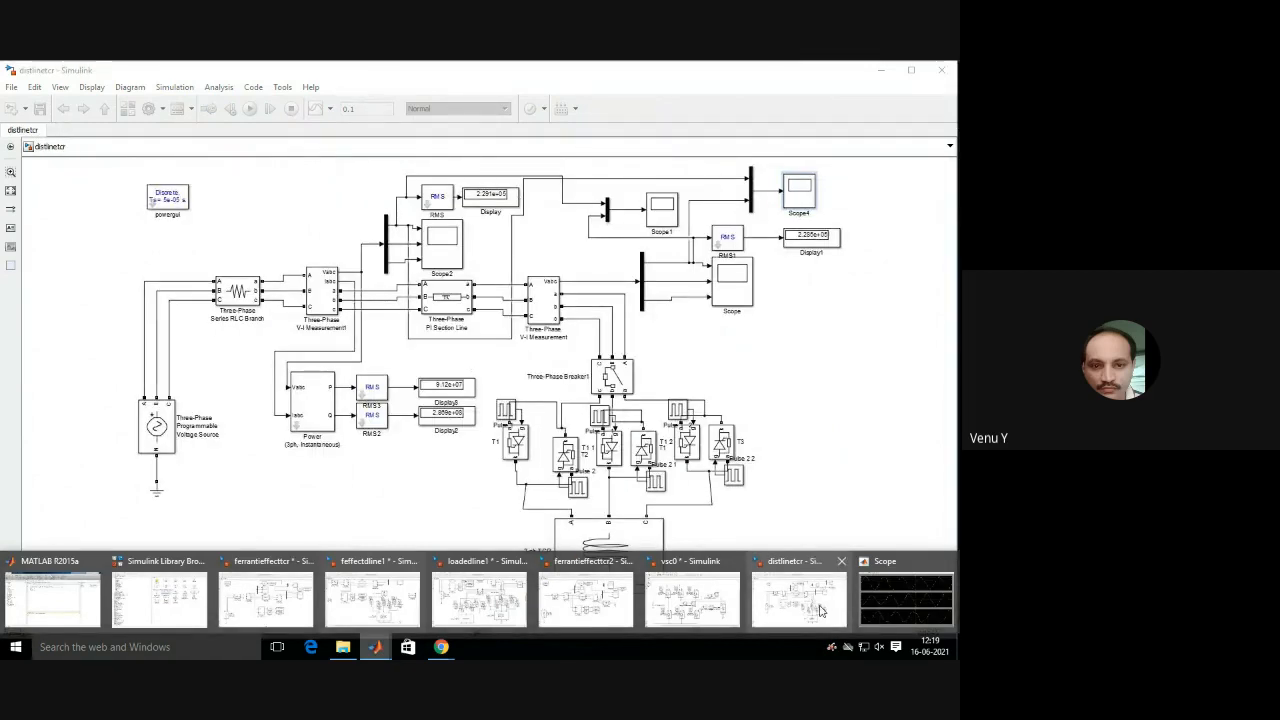
pyautogui.click(818, 606)
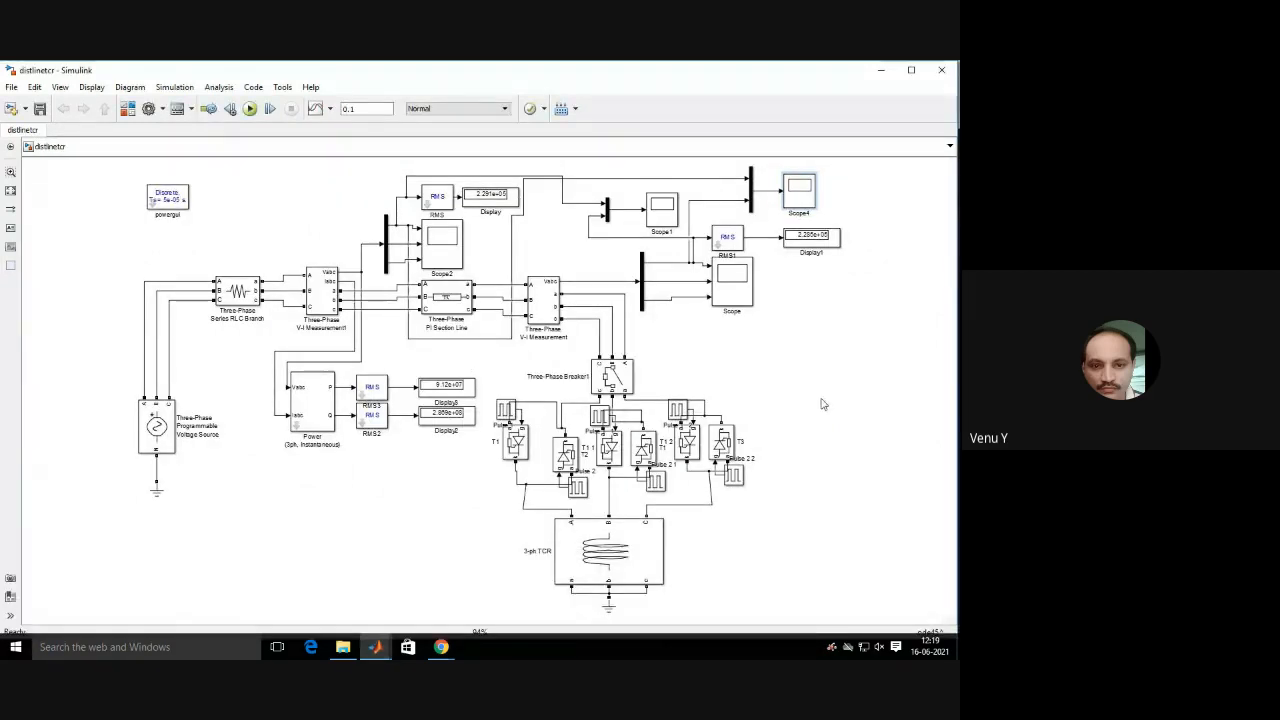
pyautogui.rightClick(800, 185)
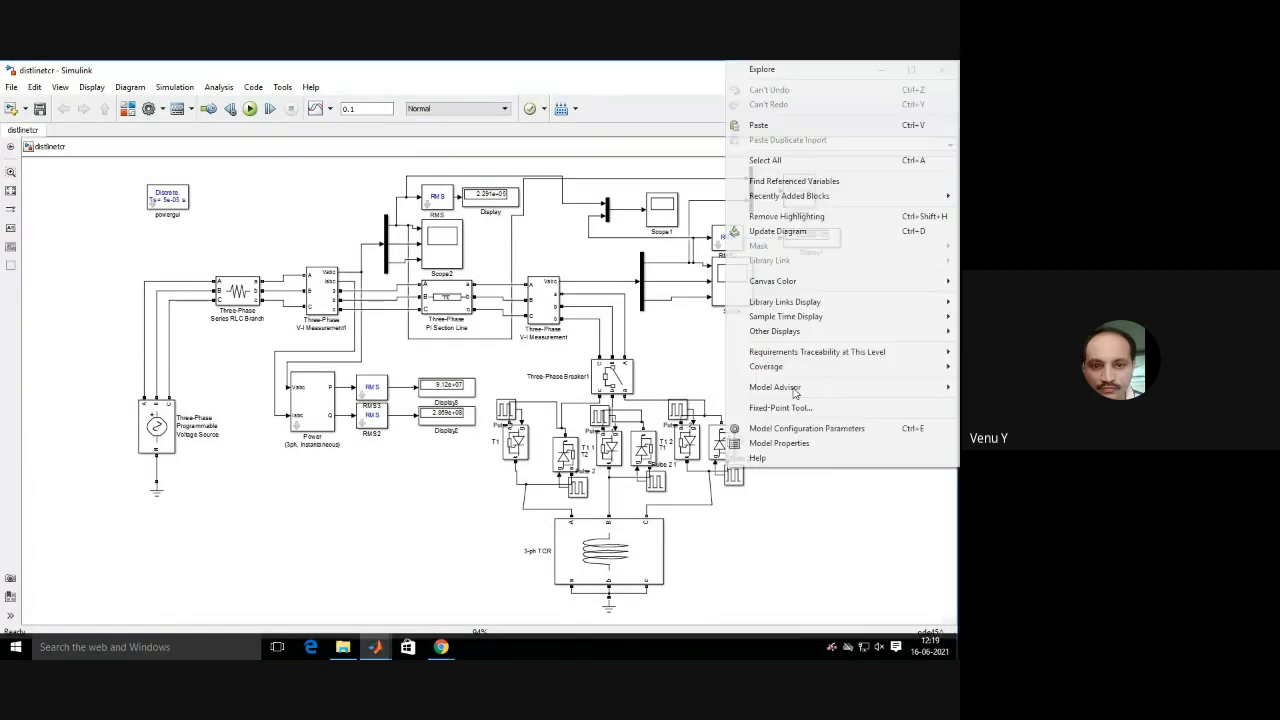
pyautogui.click(760, 125)
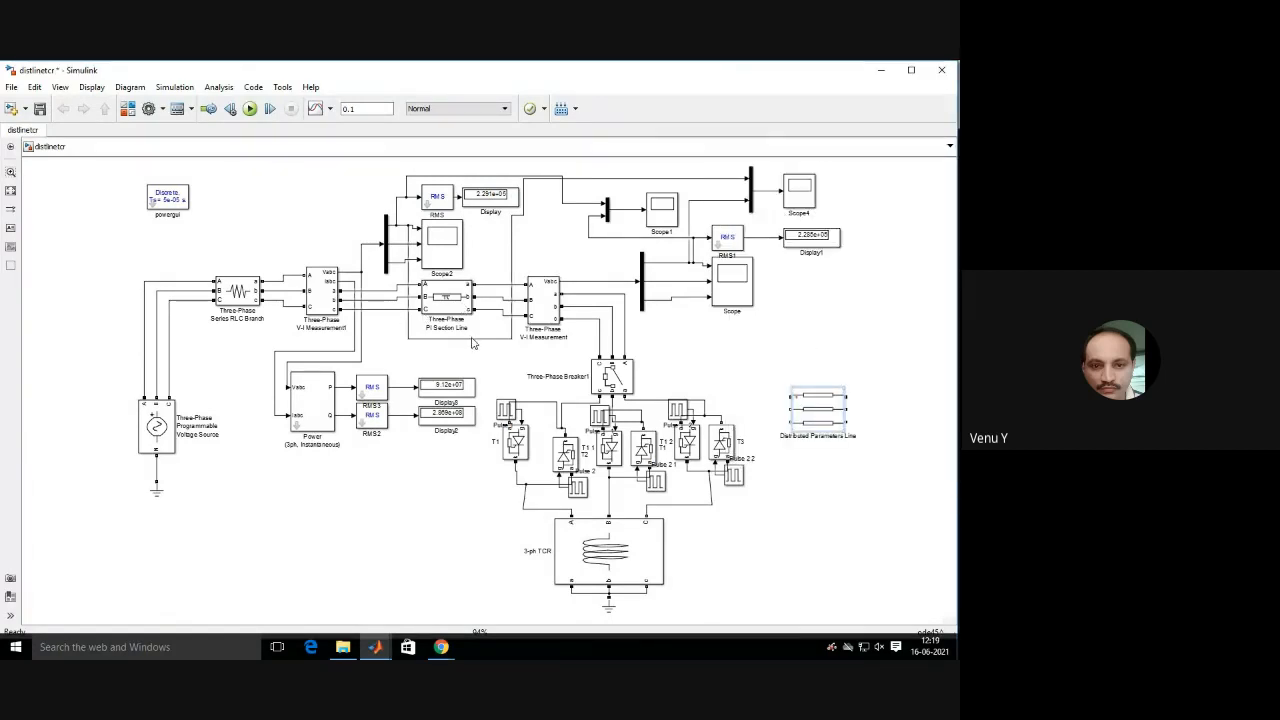
# Reroute the sending-end voltage line feeding Scope4's mux so that it runs above the RMS block.
pyautogui.moveTo(472, 339); pyautogui.dragTo(462, 214)
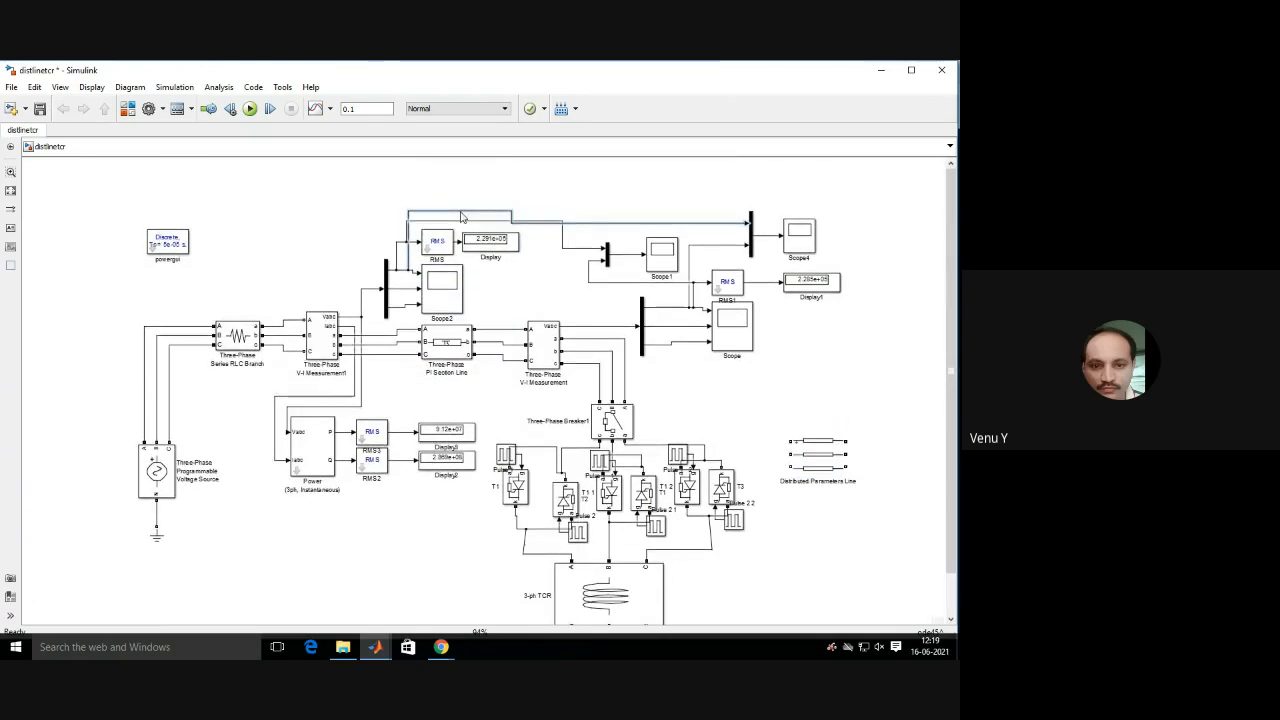
pyautogui.moveTo(591, 231); pyautogui.dragTo(591, 210)
pyautogui.click(537, 283)
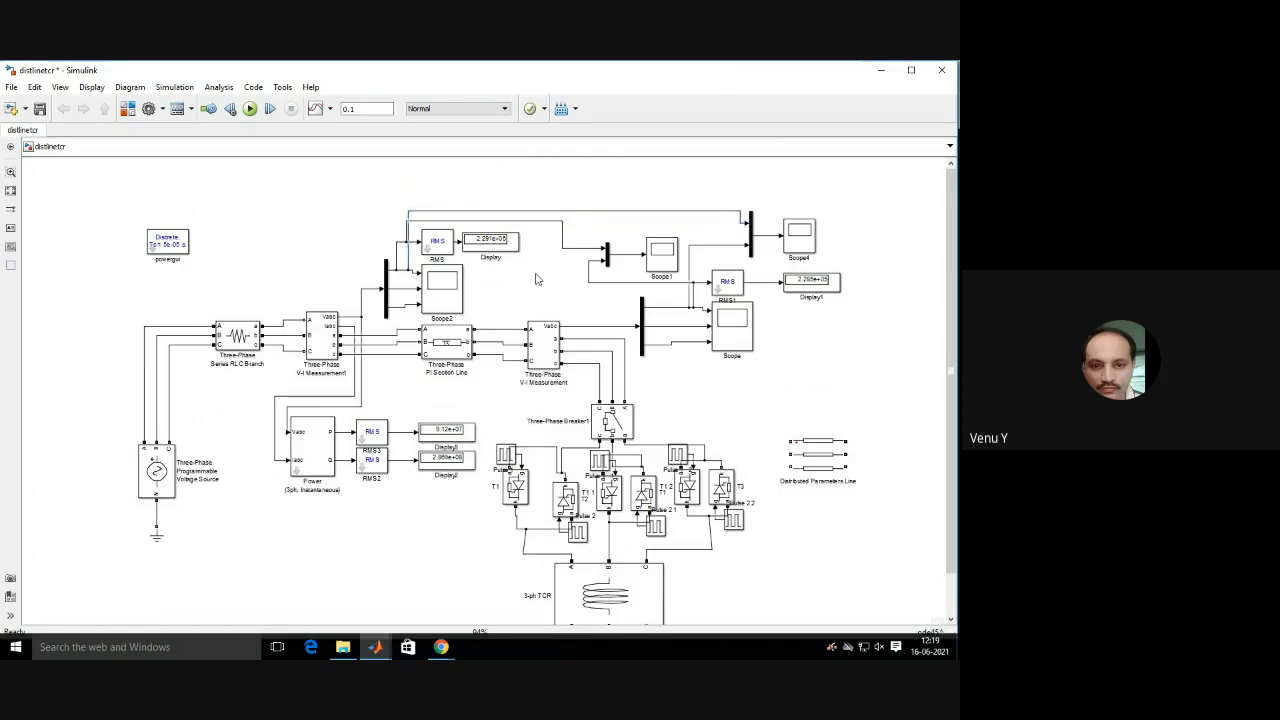
# Delete the Three-Phase PI Section Line block and the three dangling lines from Three-Phase V-I Measurement1's a, b and c ports.
pyautogui.click(441, 349)
pyautogui.press('Delete')
pyautogui.scroll(3, 441, 349)
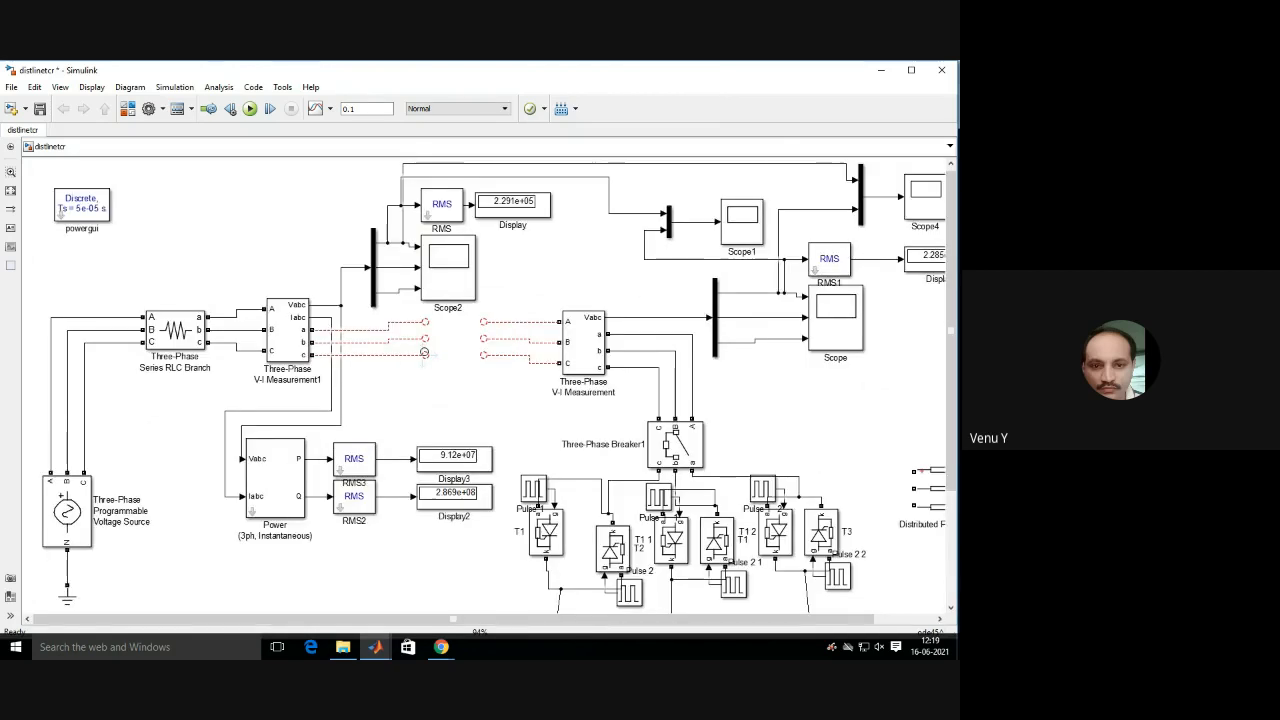
pyautogui.click(390, 332)
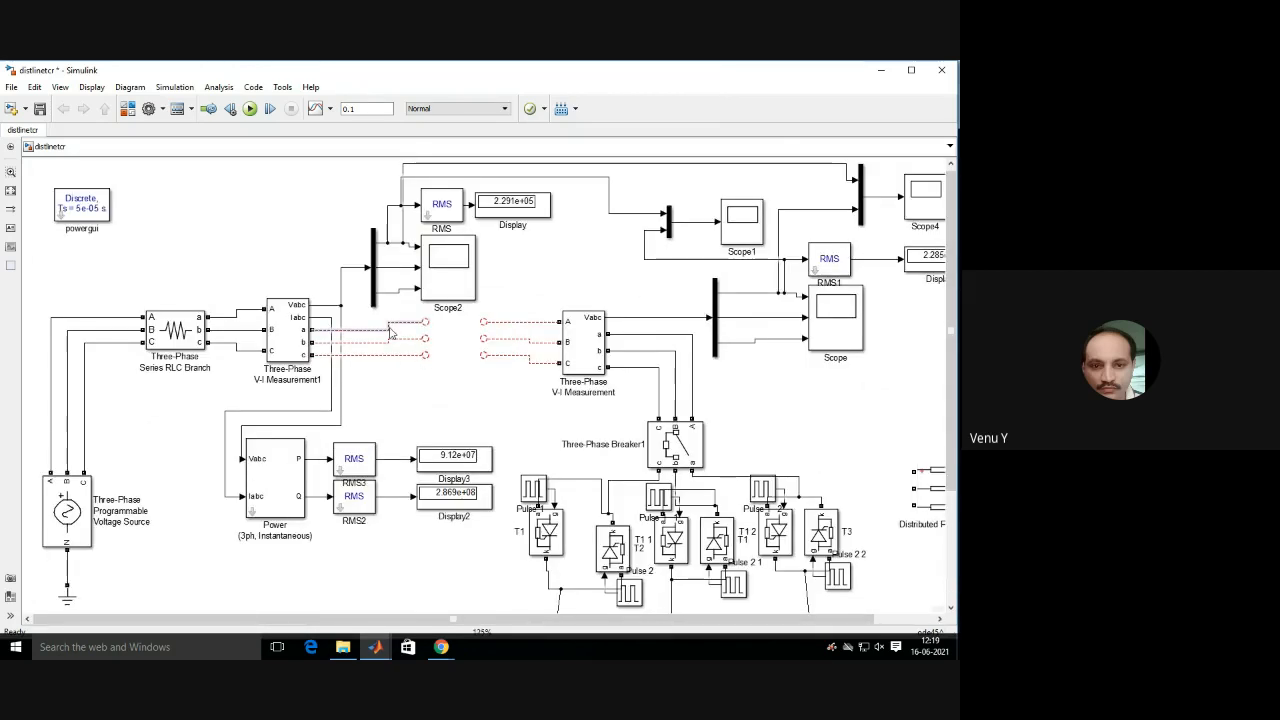
pyautogui.press('Delete')
pyautogui.click(389, 341)
pyautogui.press('Delete')
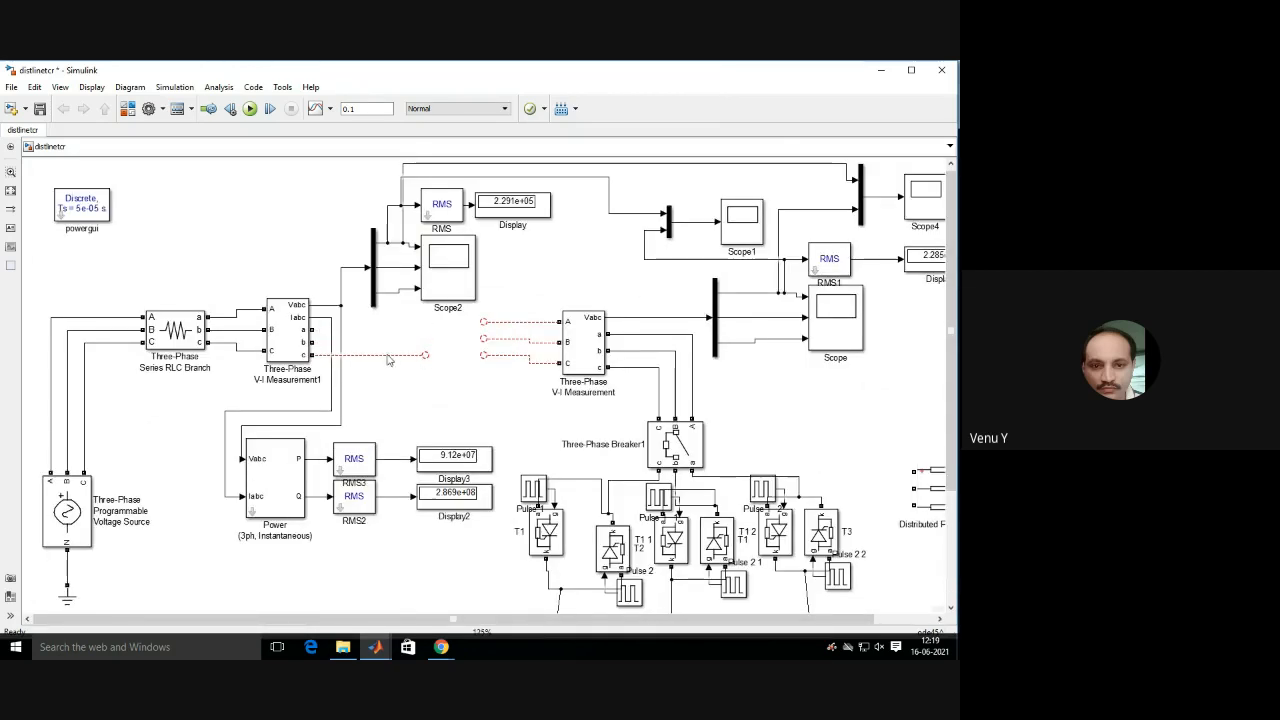
pyautogui.click(388, 355)
pyautogui.press('Delete')
# Delete the three dangling lines at the A, B and C inputs of the receiving-end Three-Phase V-I Measurement block.
pyautogui.click(517, 322)
pyautogui.press('Delete')
pyautogui.click(517, 339)
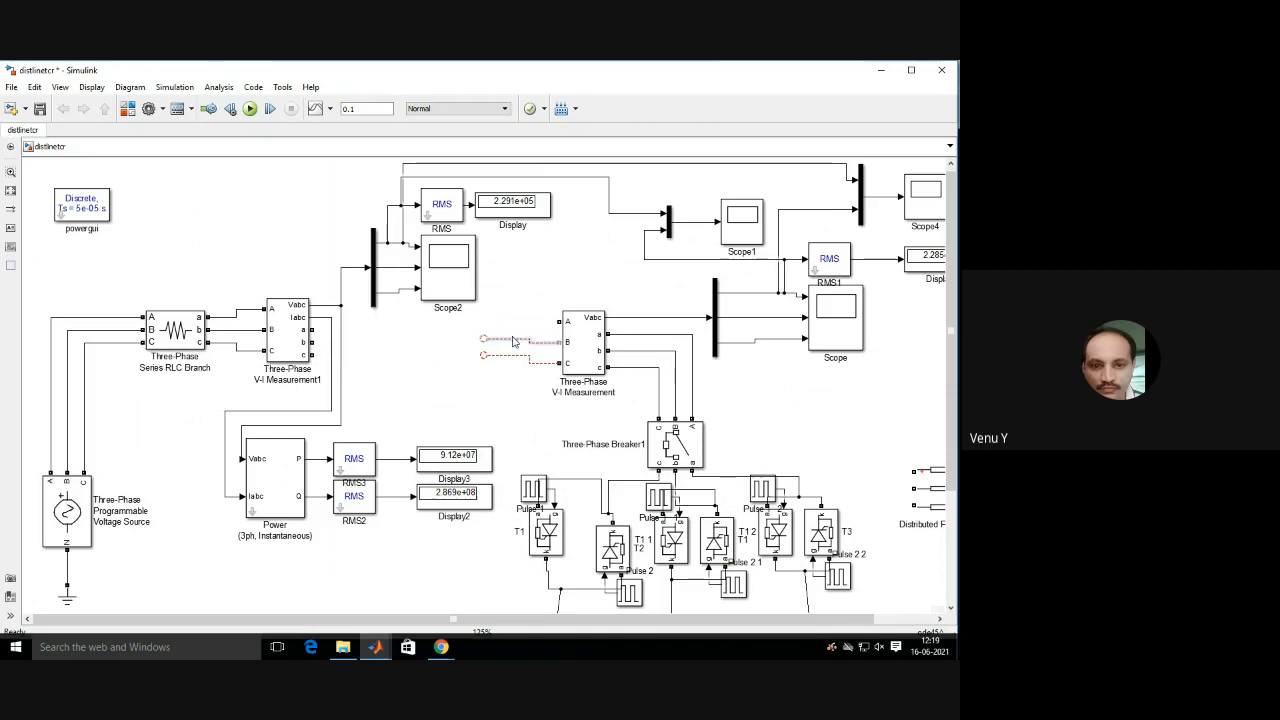
pyautogui.press('Delete')
pyautogui.click(515, 359)
pyautogui.press('Delete')
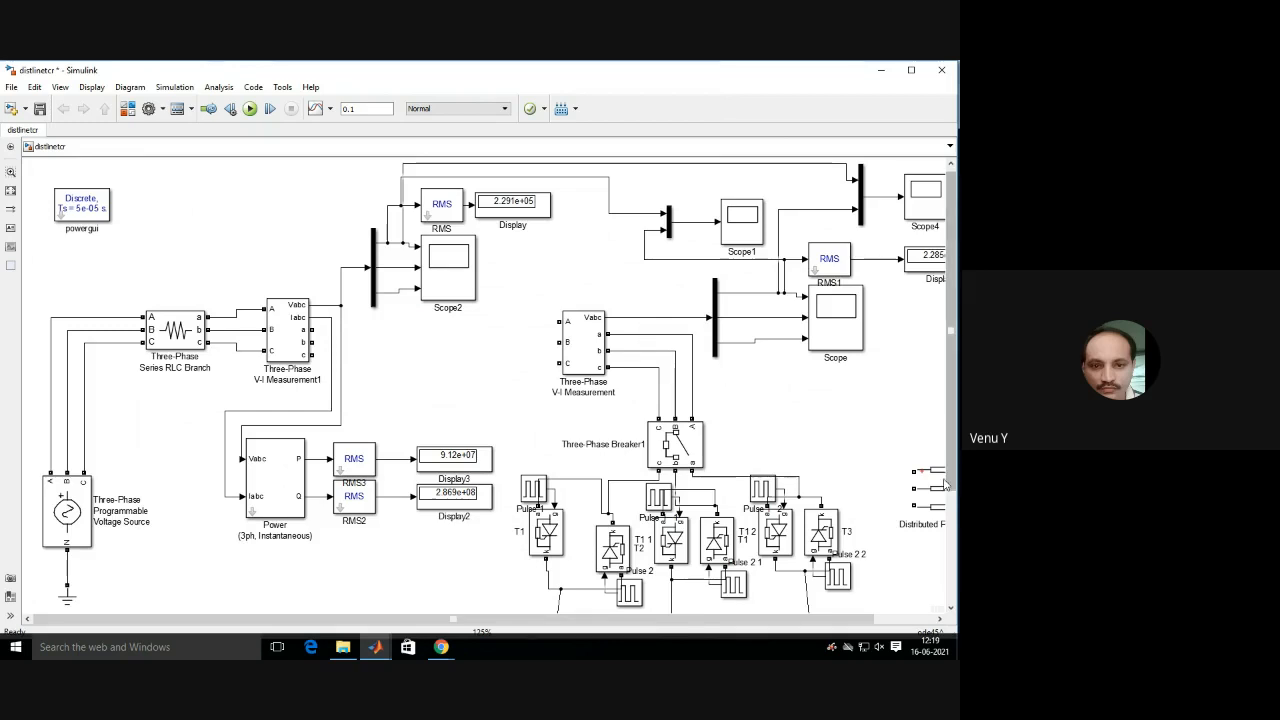
# Place the Distributed Parameters Line between the two V-I Measurement blocks and connect its three phases on both sides.
pyautogui.moveTo(928, 488)
pyautogui.mouseDown()
pyautogui.moveTo(450, 363)
pyautogui.moveTo(370, 325)
pyautogui.moveTo(312, 329)
pyautogui.mouseUp()
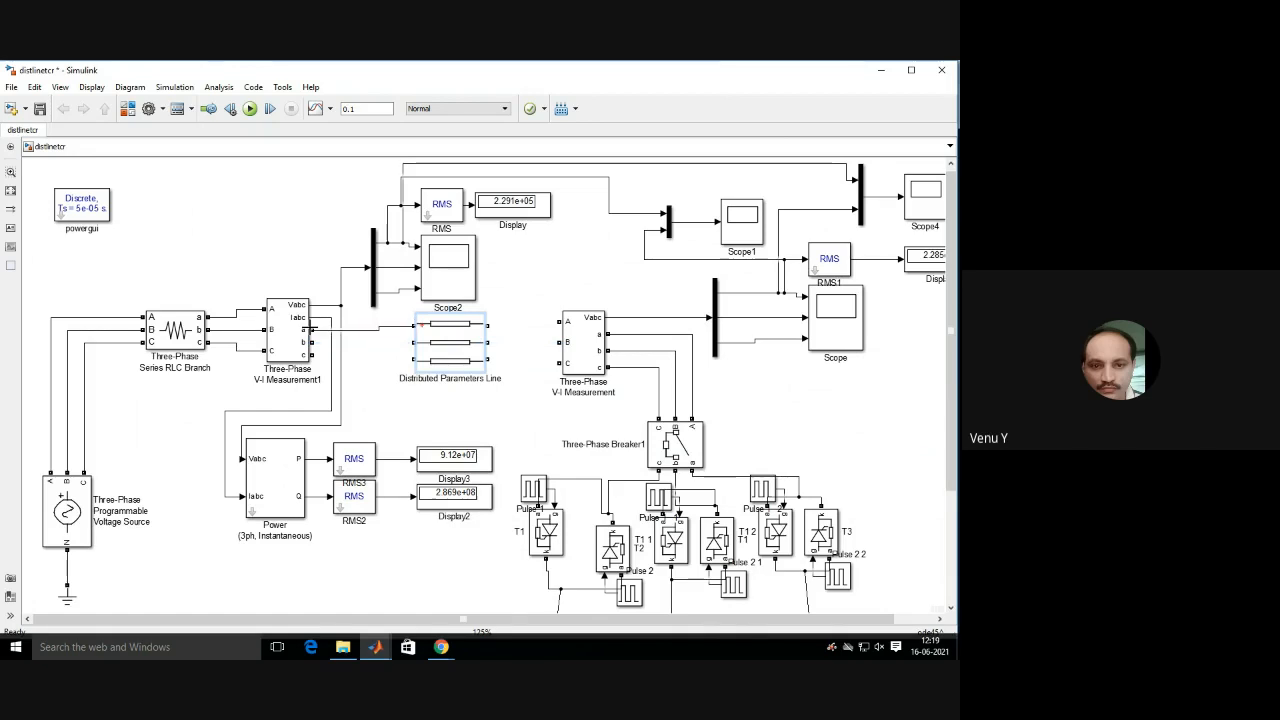
pyautogui.moveTo(409, 341); pyautogui.dragTo(312, 342)
pyautogui.moveTo(410, 359); pyautogui.dragTo(312, 355)
pyautogui.moveTo(491, 326); pyautogui.dragTo(562, 325)
pyautogui.moveTo(489, 342); pyautogui.dragTo(560, 363)
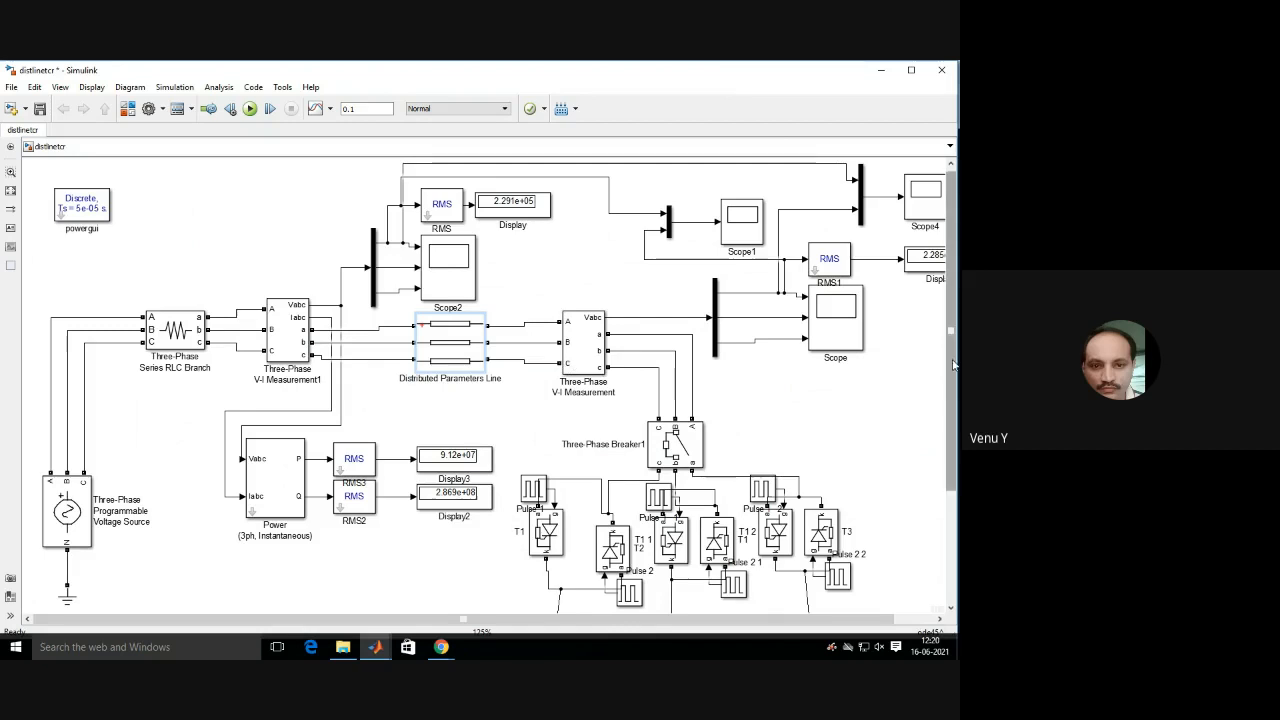
# Copy the Three-Phase PI Section Line block from the feffectdline1 model into distlinetcr, in the empty area below Scope.
pyautogui.moveTo(952, 365)
pyautogui.mouseDown()
pyautogui.moveTo(952, 480)
pyautogui.moveTo(952, 363)
pyautogui.mouseUp()
pyautogui.moveTo(375, 647)
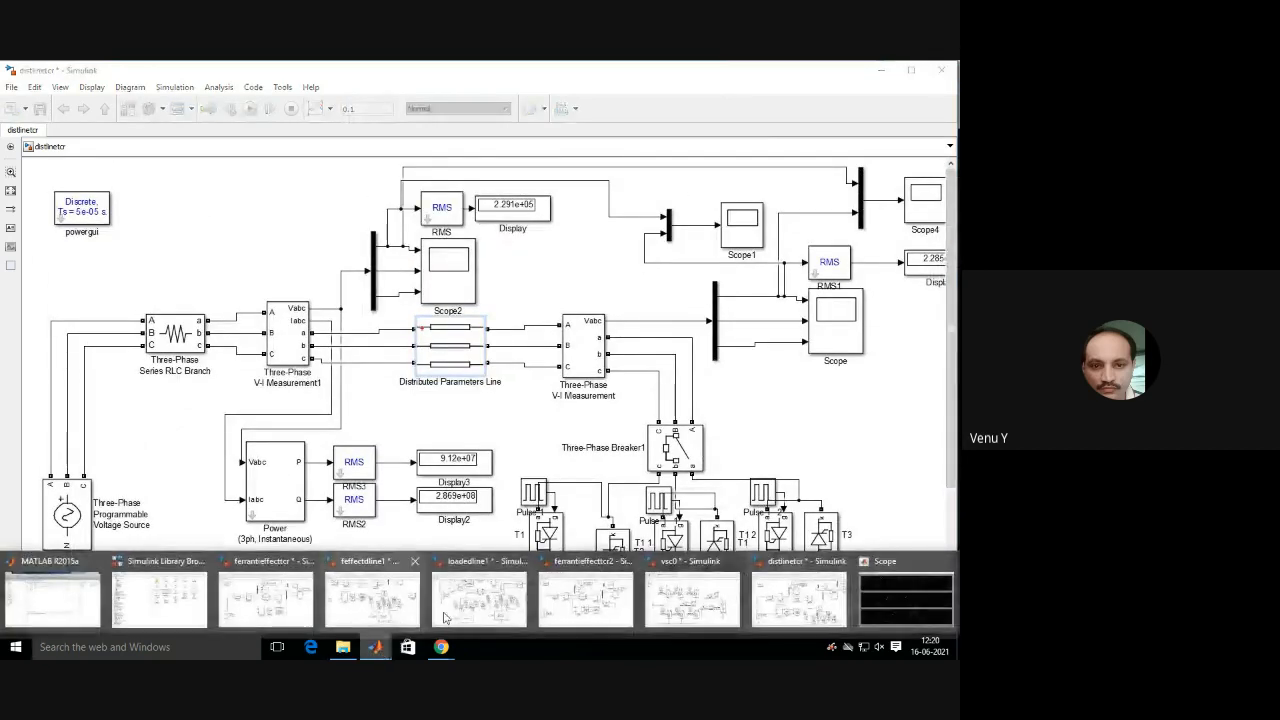
pyautogui.moveTo(514, 607)
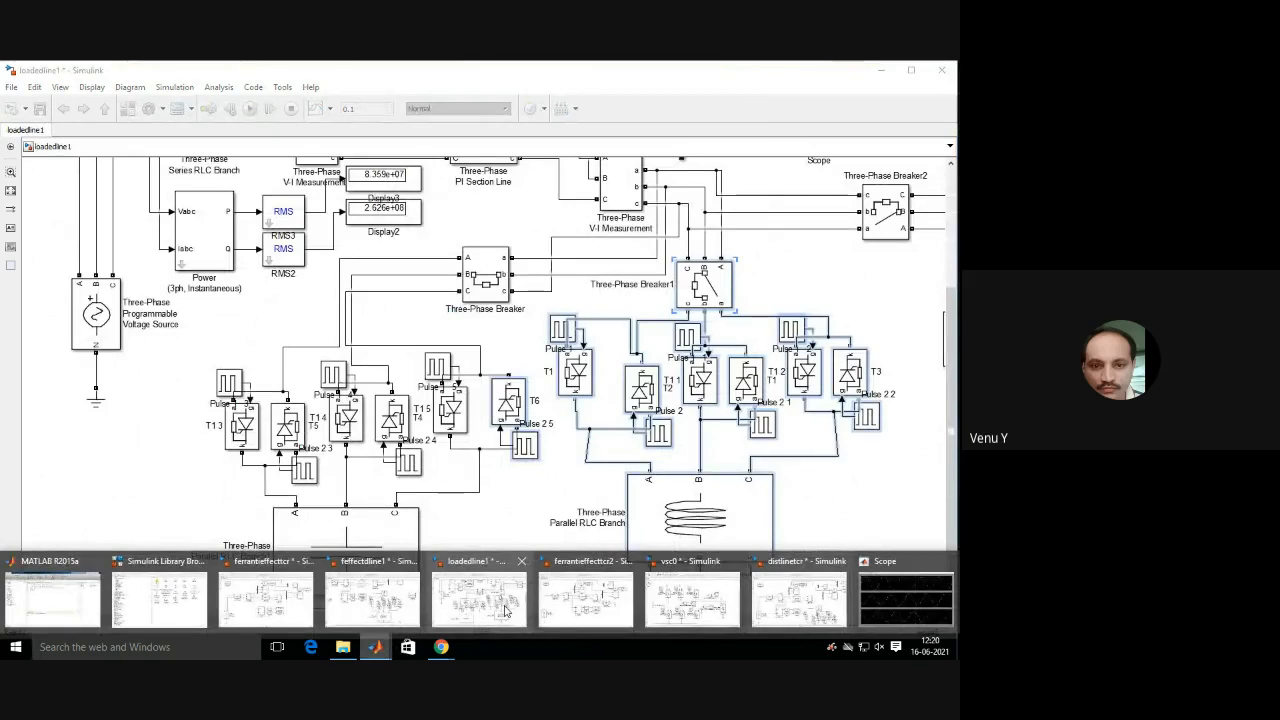
pyautogui.moveTo(368, 607)
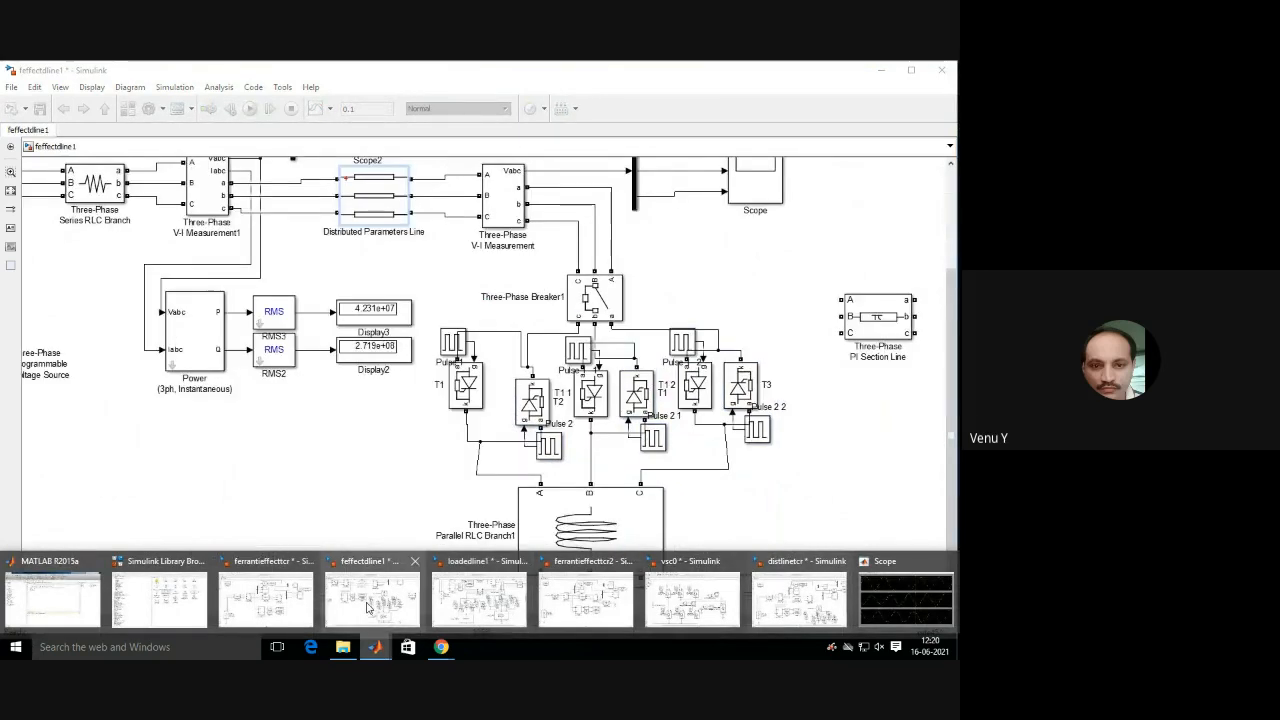
pyautogui.click(369, 605)
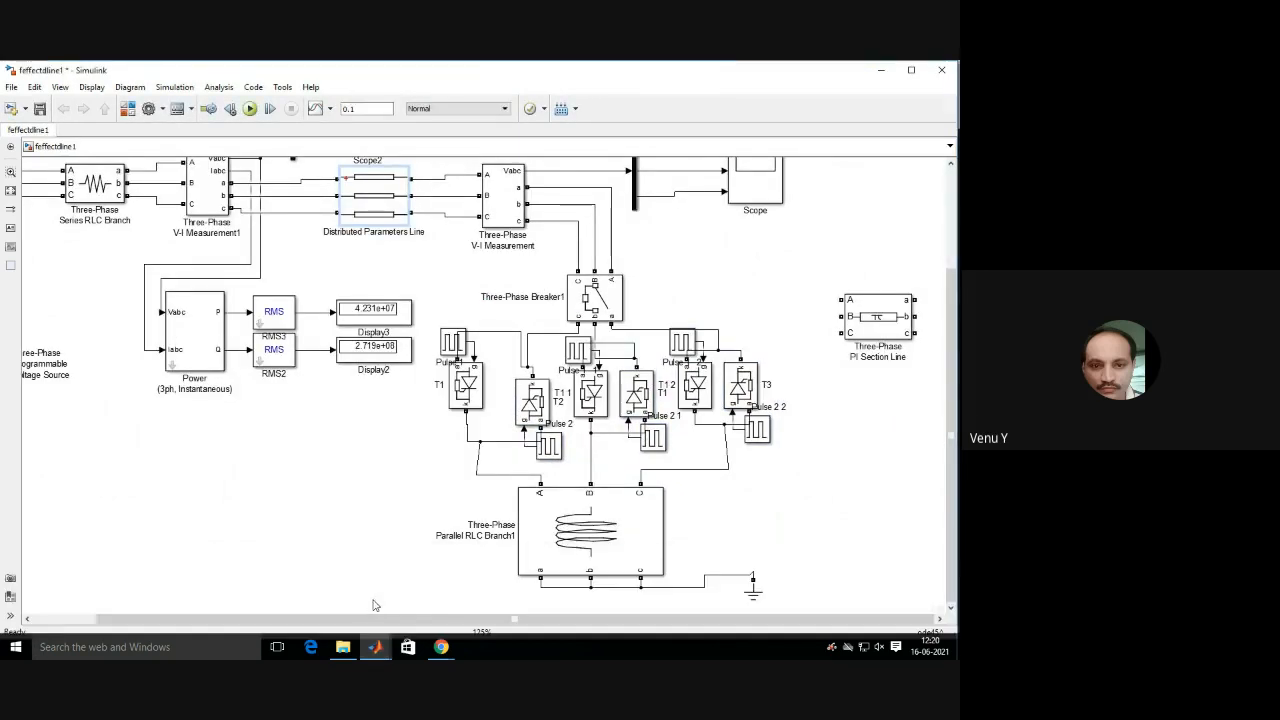
pyautogui.rightClick(889, 342)
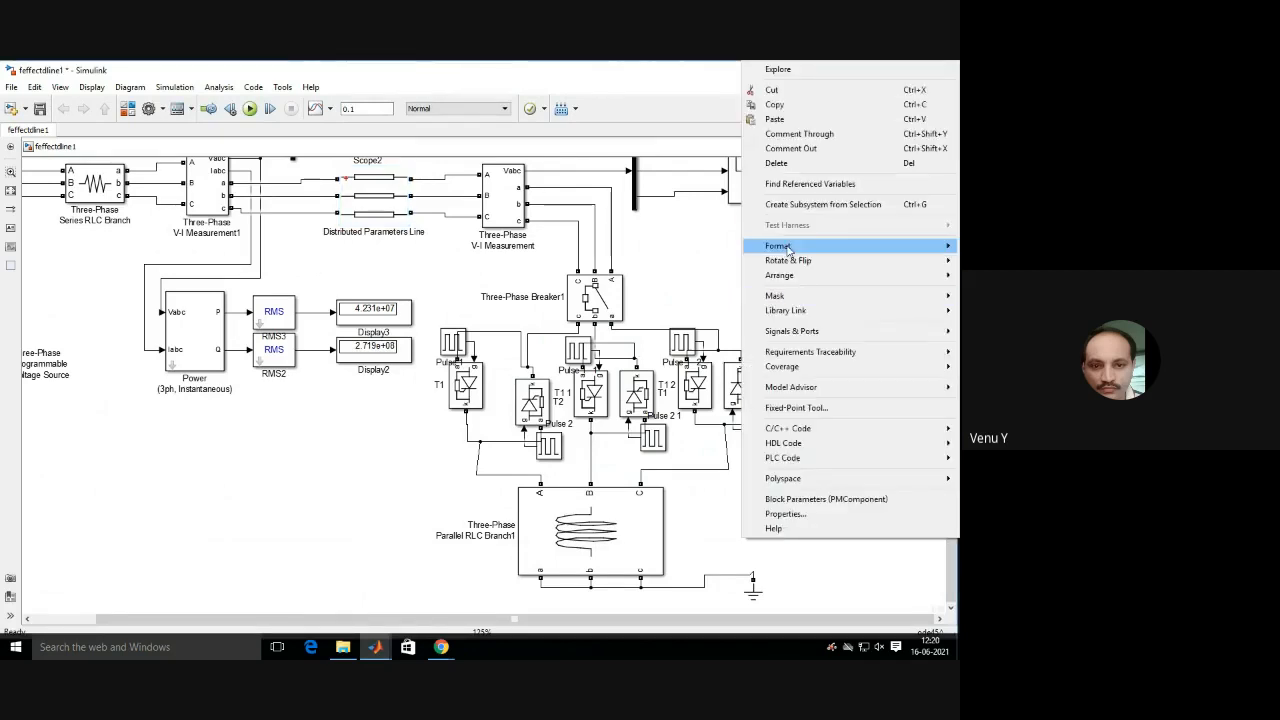
pyautogui.click(776, 120)
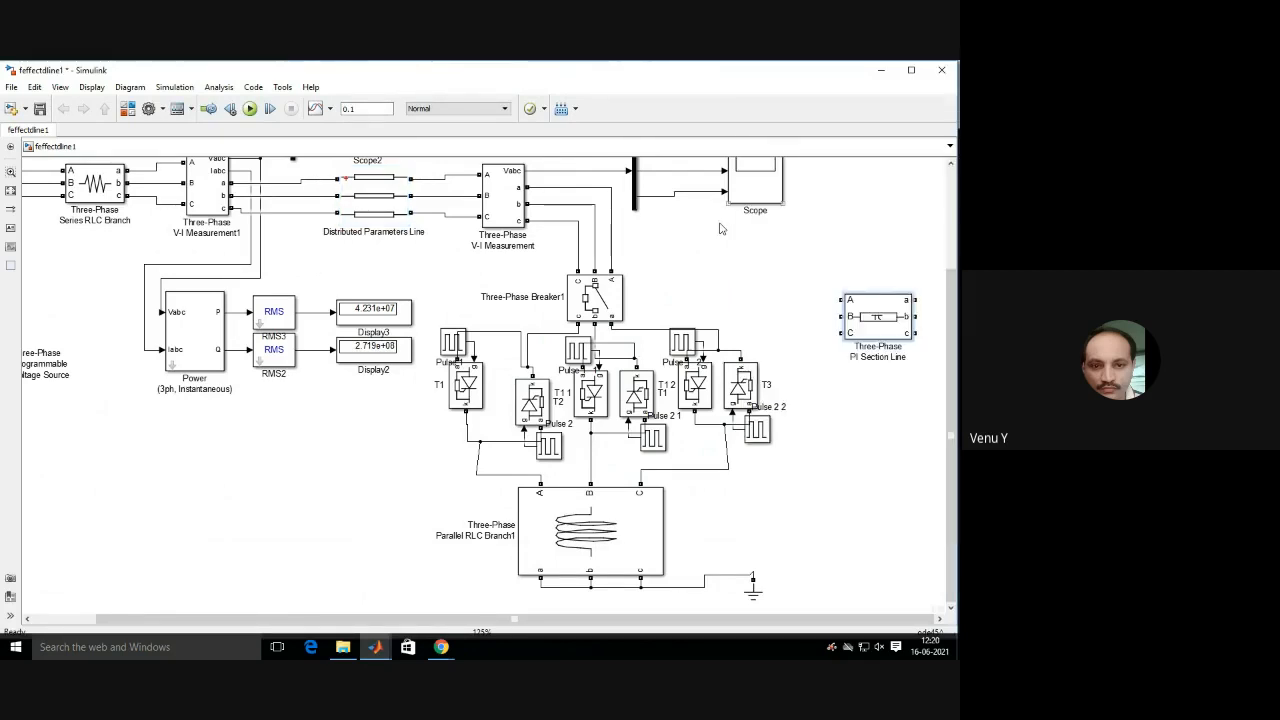
pyautogui.click(377, 647)
pyautogui.click(799, 590)
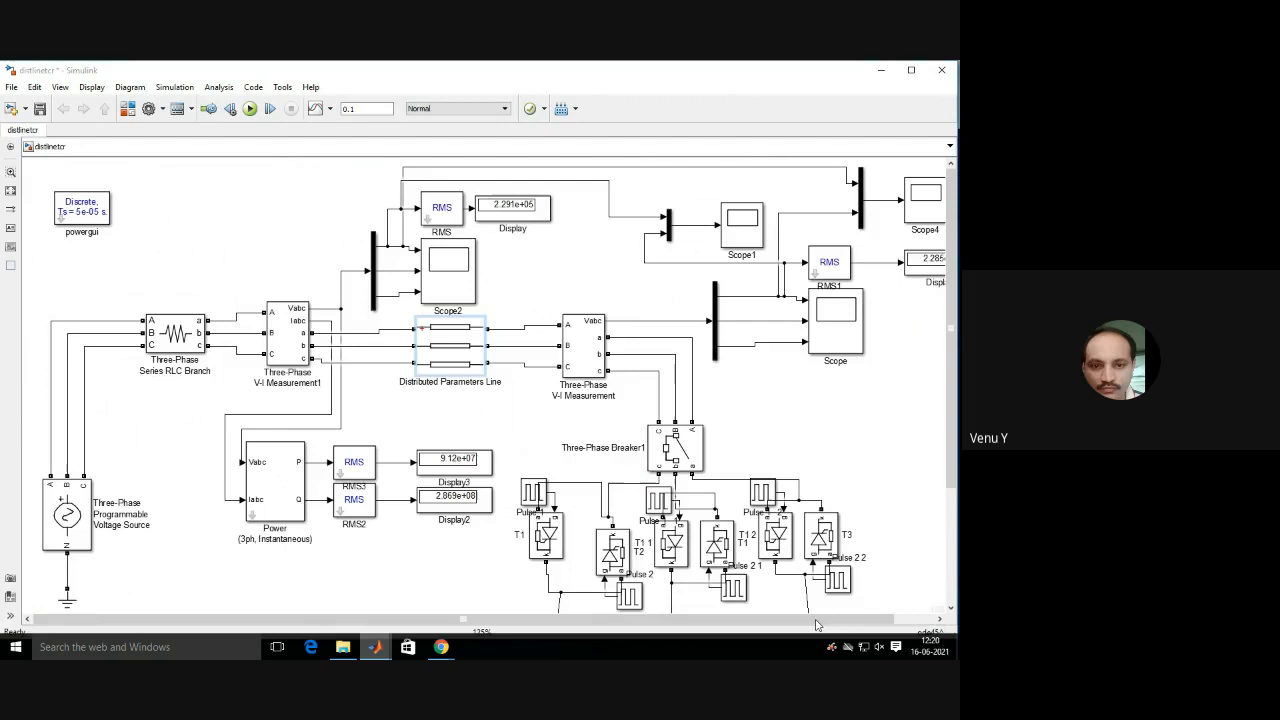
pyautogui.rightClick(855, 420)
pyautogui.click(759, 125)
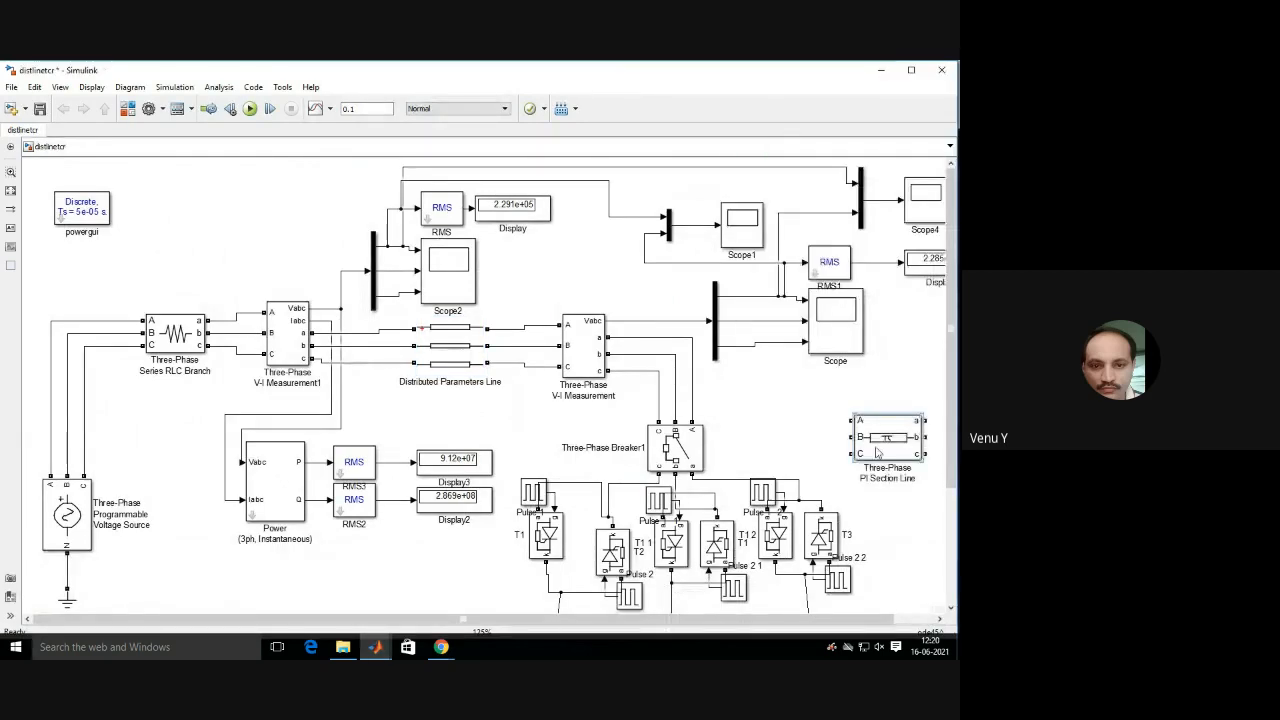
pyautogui.moveTo(884, 450); pyautogui.dragTo(784, 421)
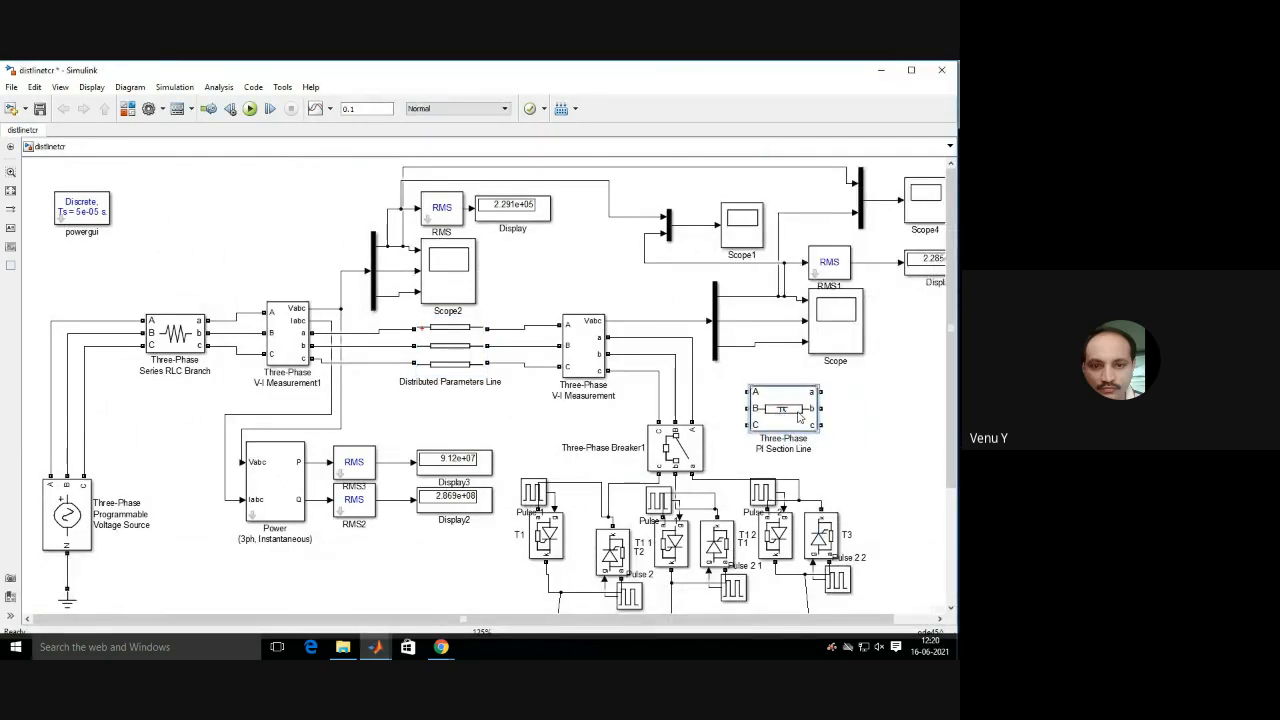
# Check the resistance, inductance, capacitance and length parameters of the PI Section Line against those of the Distributed Parameters Line.
pyautogui.doubleClick(798, 418)
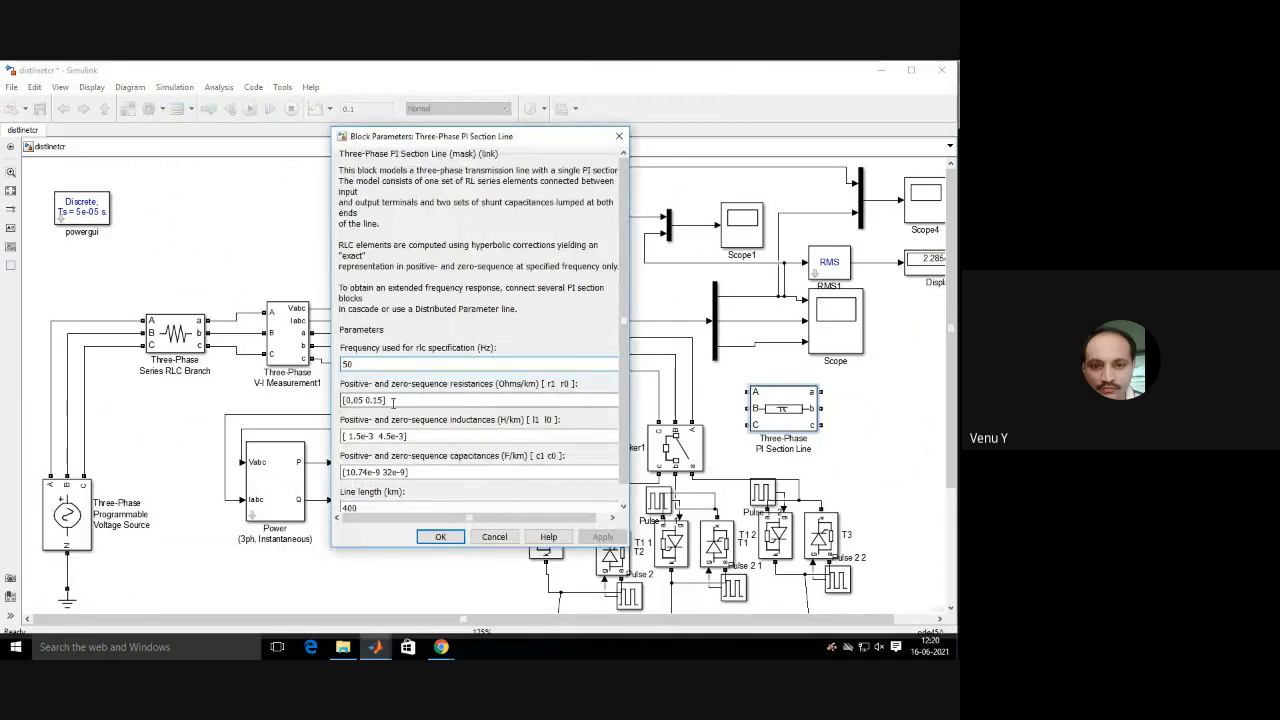
pyautogui.tripleClick(362, 400)
pyautogui.rightClick(362, 401)
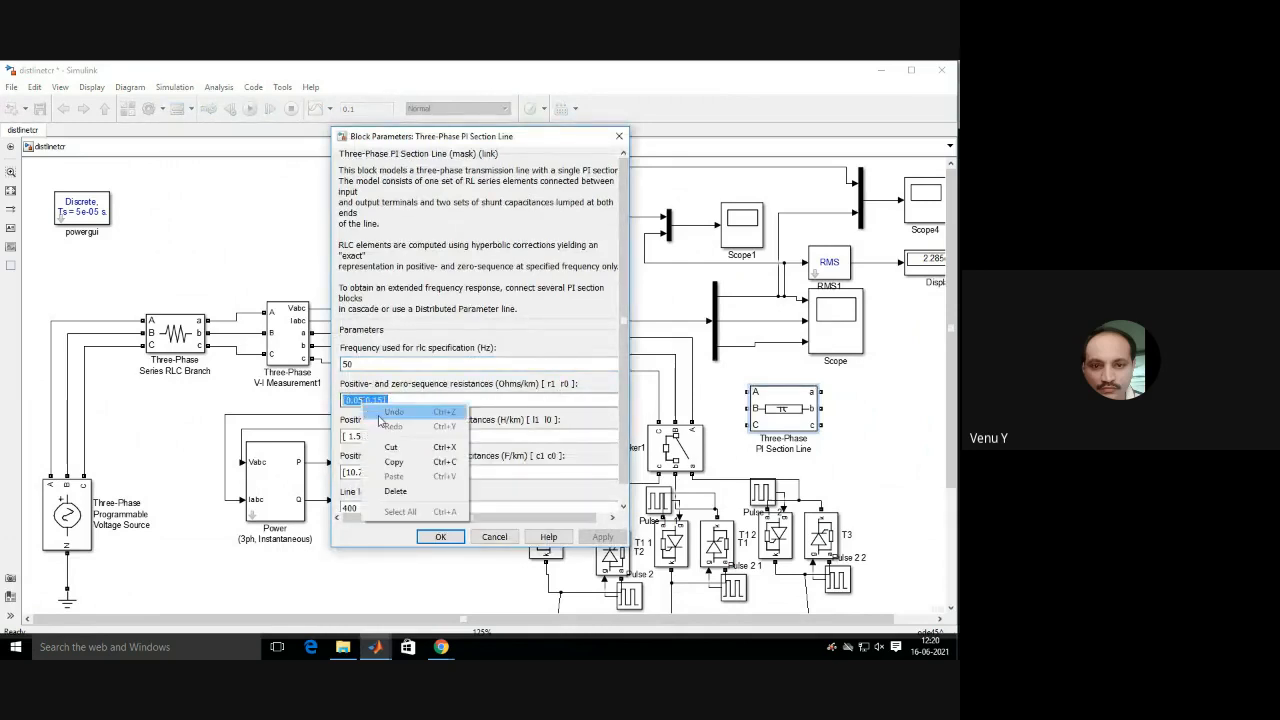
pyautogui.click(403, 460)
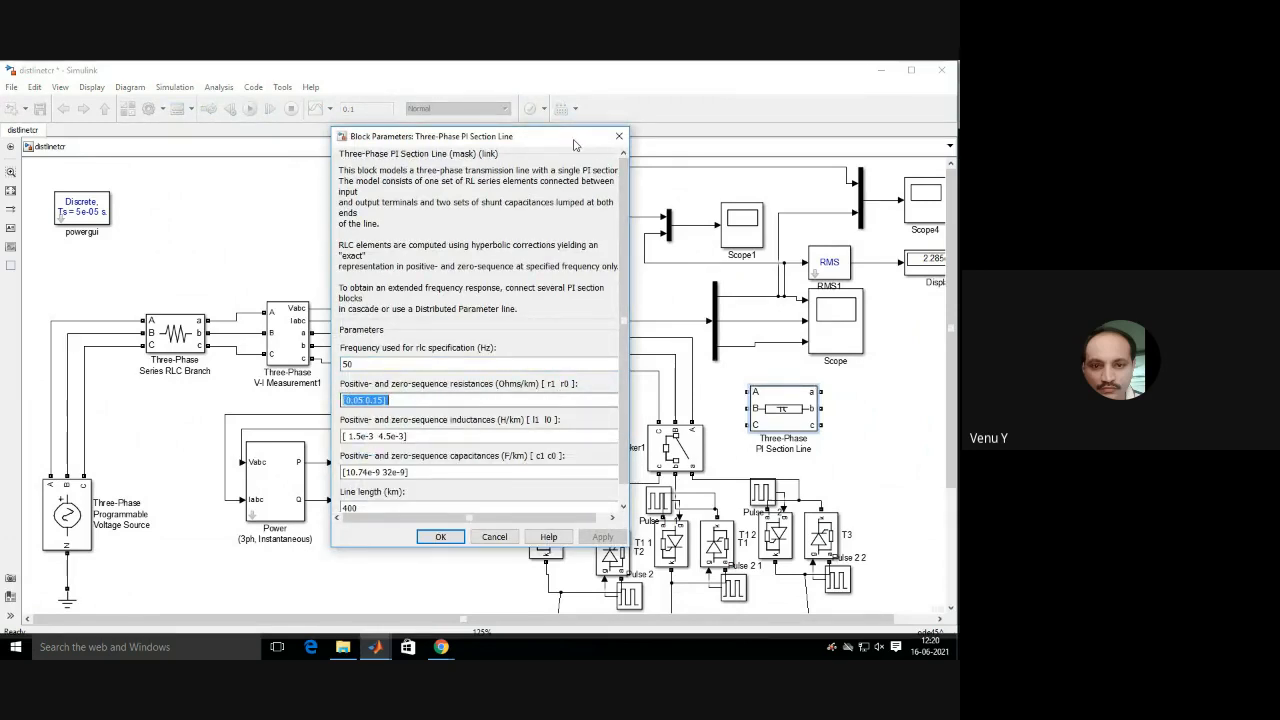
pyautogui.moveTo(575, 145); pyautogui.dragTo(226, 180)
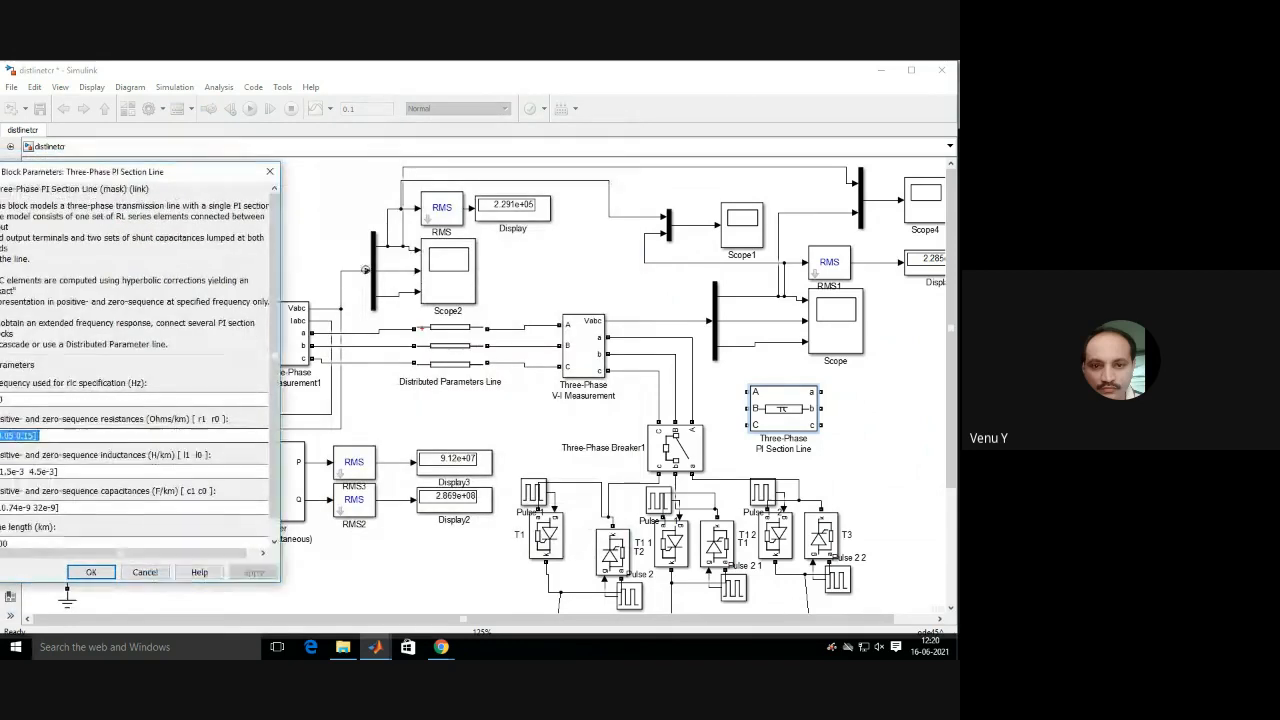
pyautogui.click(269, 172)
pyautogui.doubleClick(450, 346)
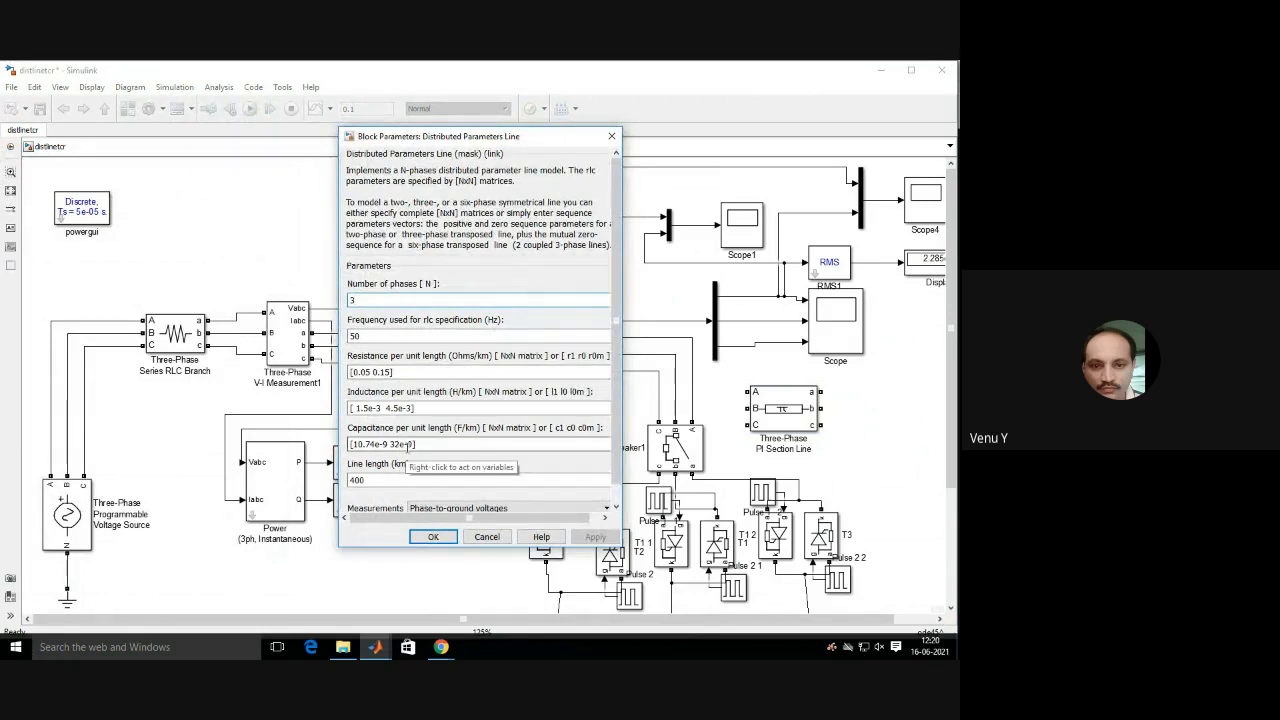
pyautogui.click(433, 537)
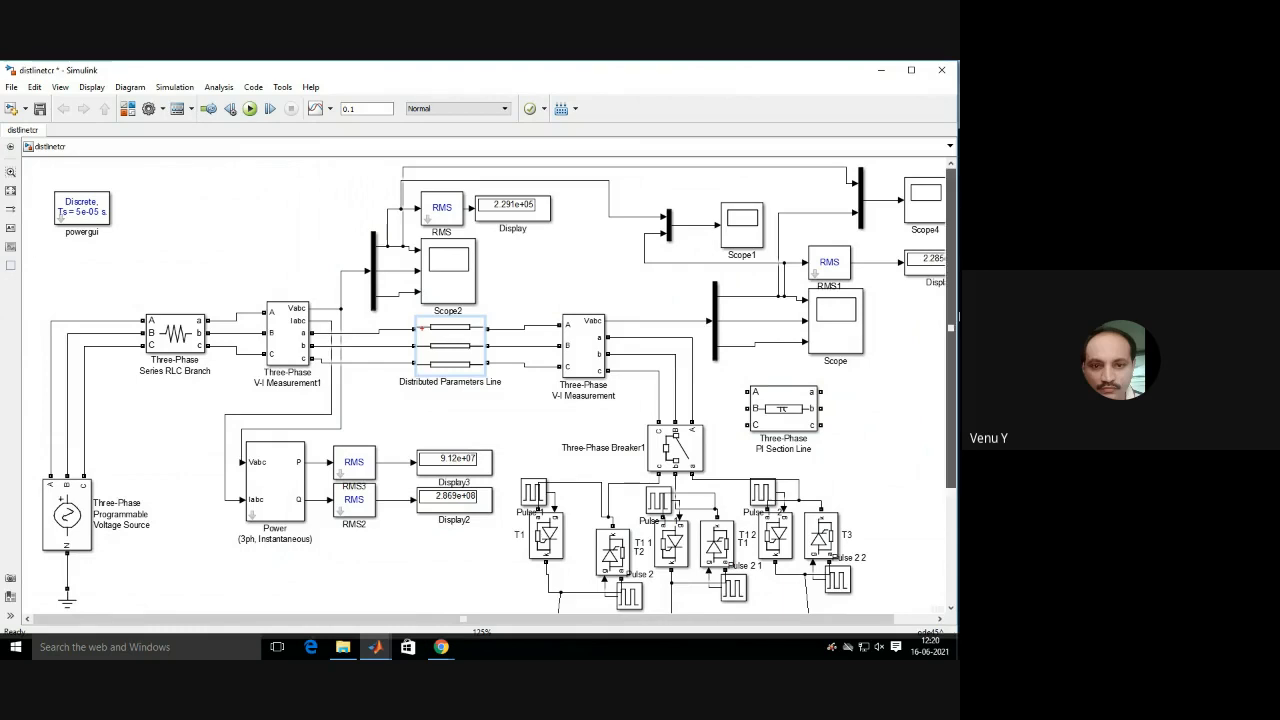
# Run the distlinetcr simulation with the distributed-parameters line and bring the measurement displays and TCR branch into view.
pyautogui.moveTo(657, 622); pyautogui.dragTo(704, 622)
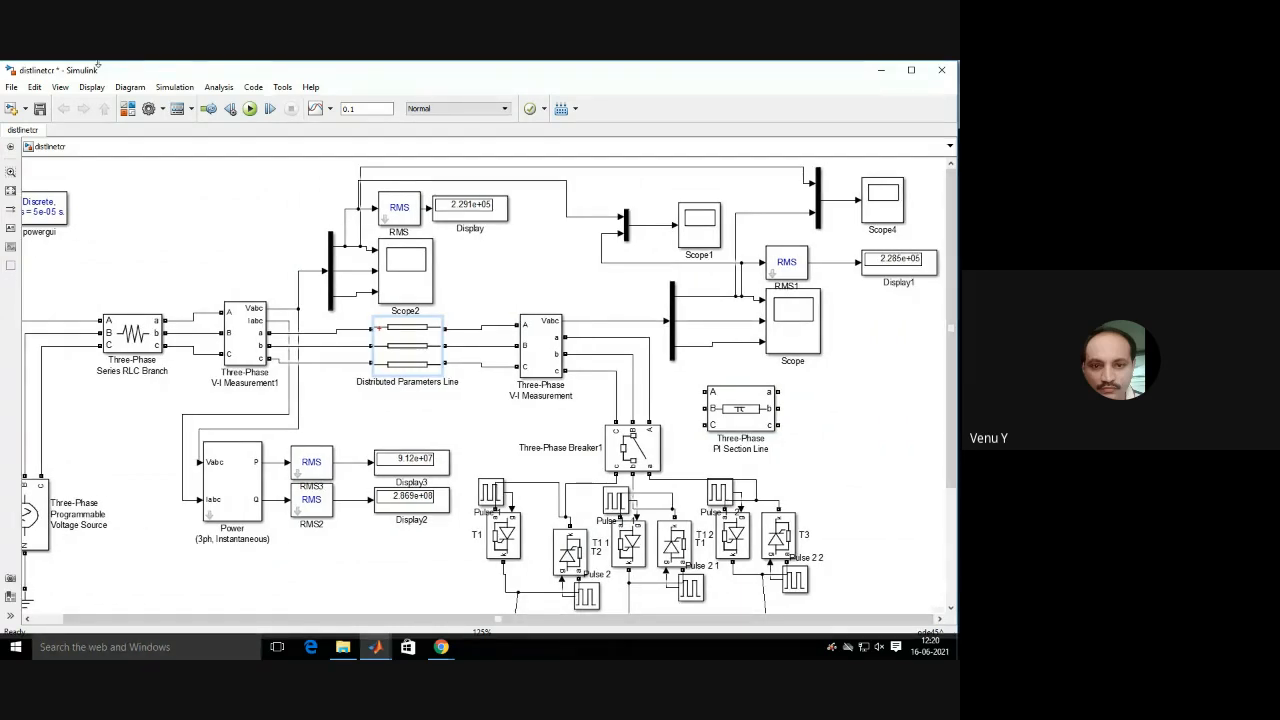
pyautogui.click(250, 110)
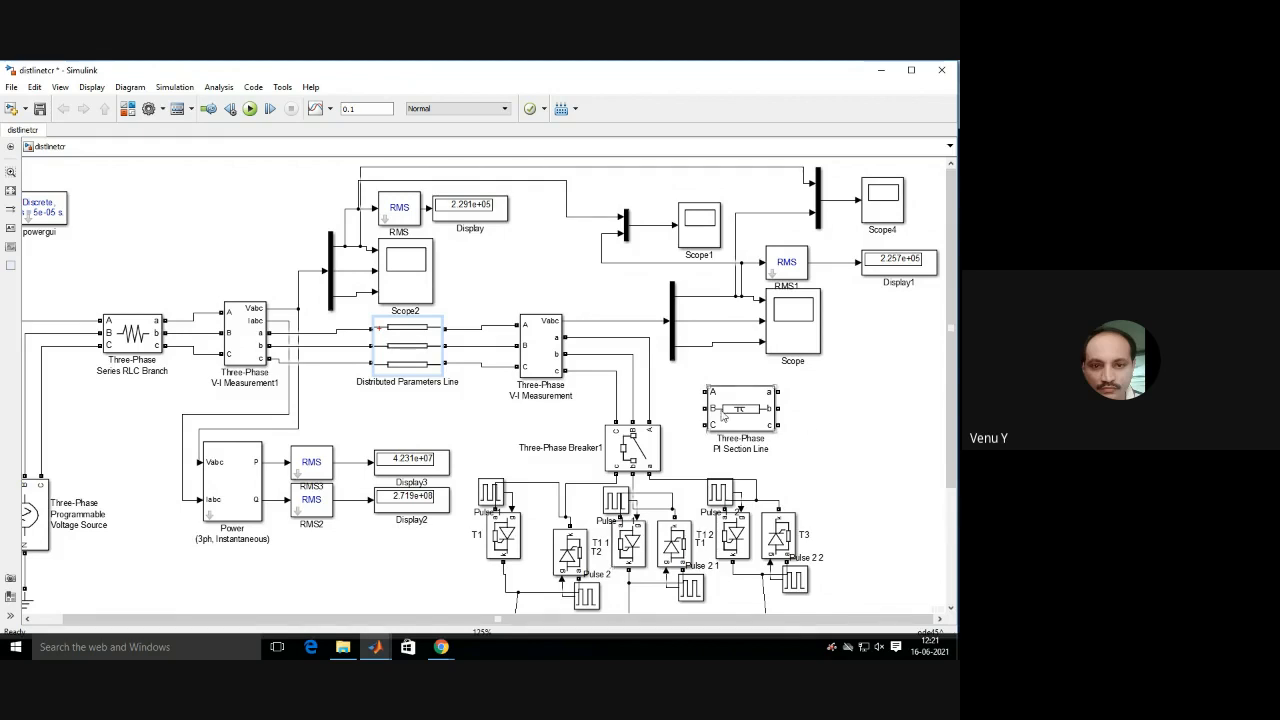
pyautogui.scroll(-1, 694, 414)
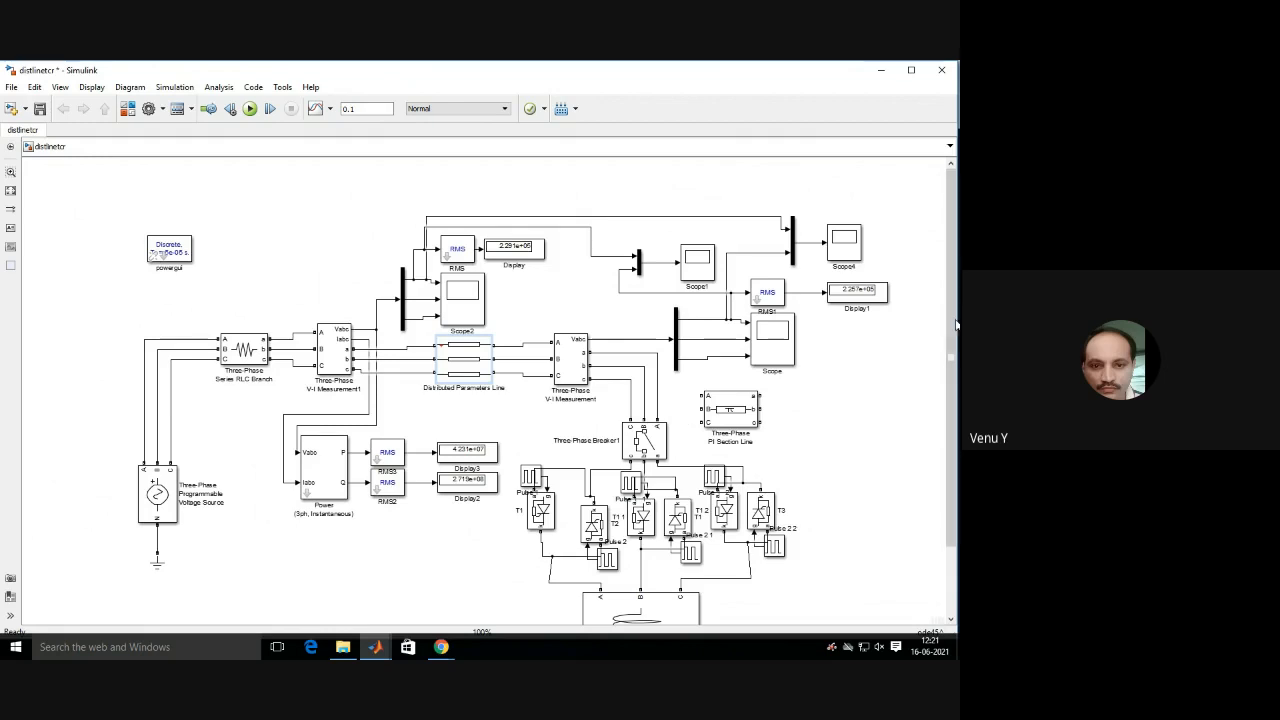
pyautogui.moveTo(955, 325); pyautogui.dragTo(943, 363)
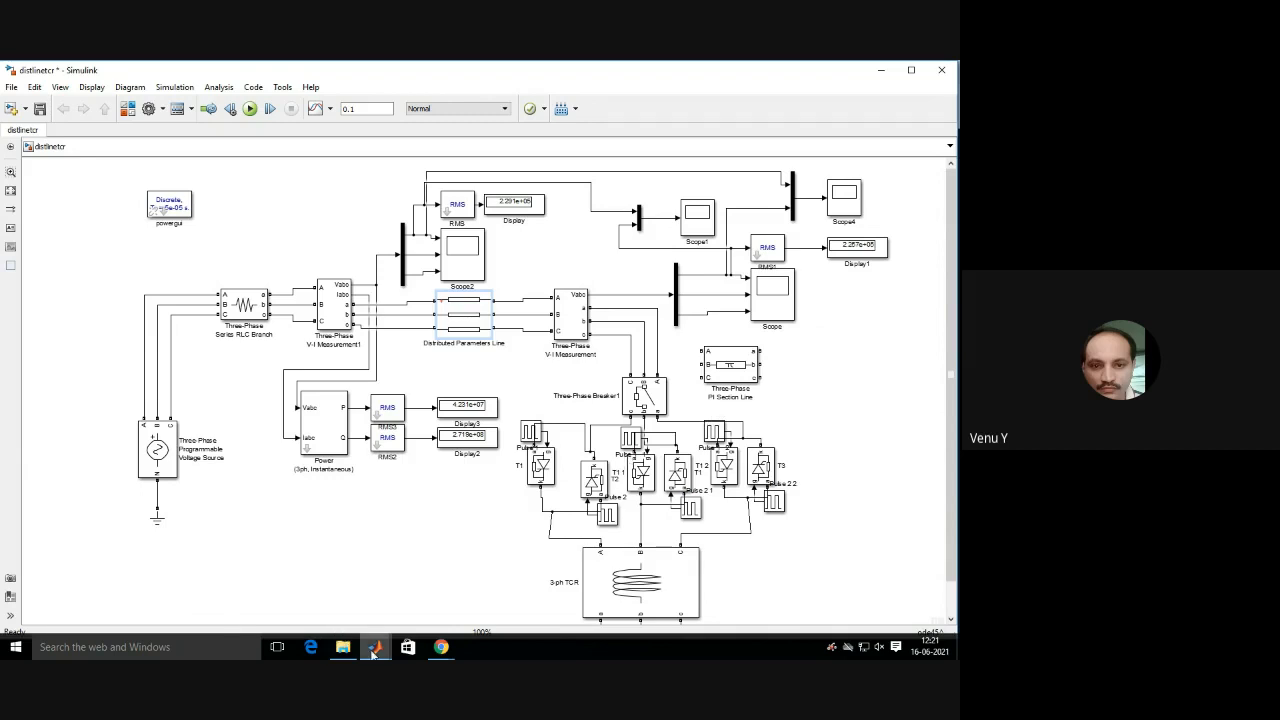
# Examine the loadedline1 model with its switched capacitor branch, TCR branch and RLC load, then minimize its window.
pyautogui.moveTo(374, 651)
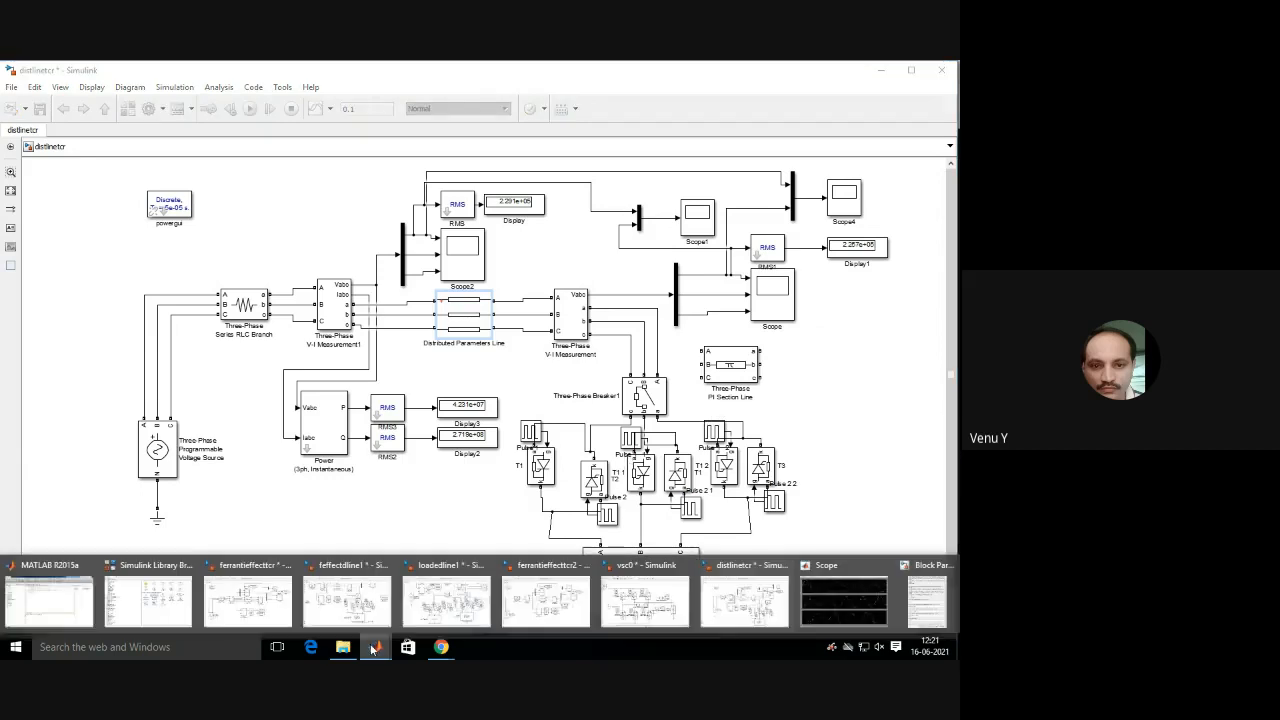
pyautogui.moveTo(259, 615)
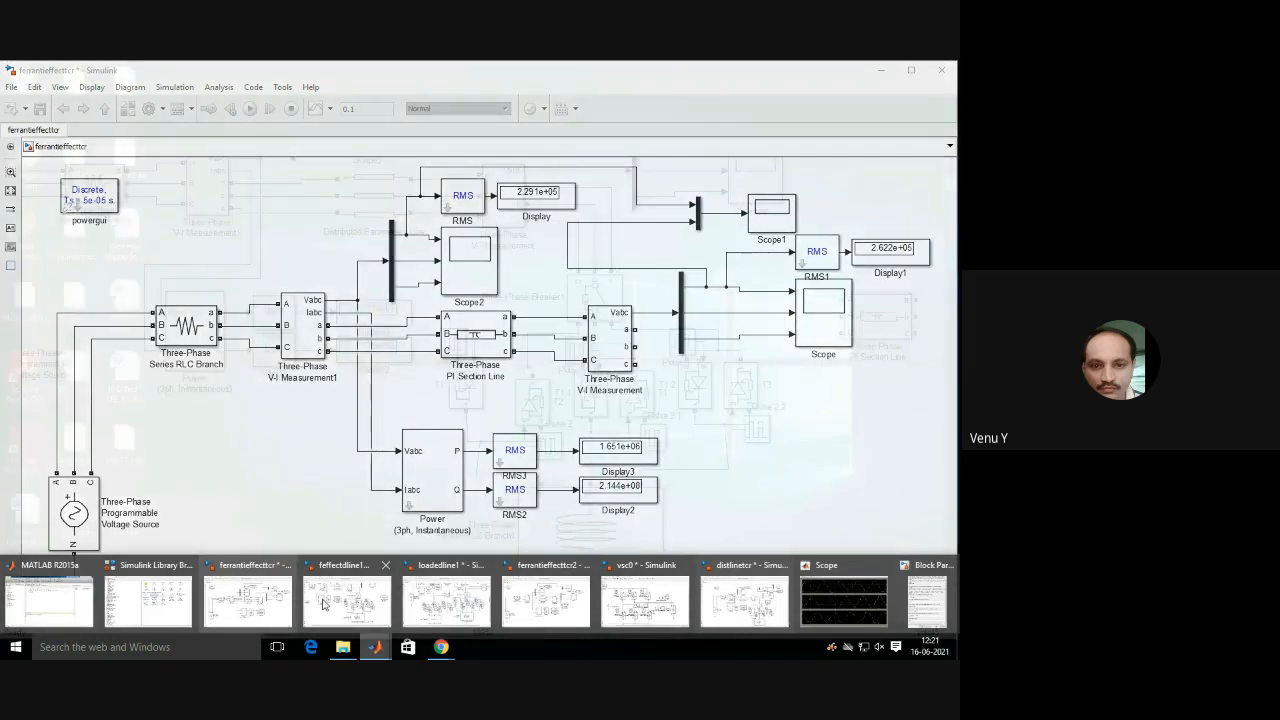
pyautogui.moveTo(360, 600)
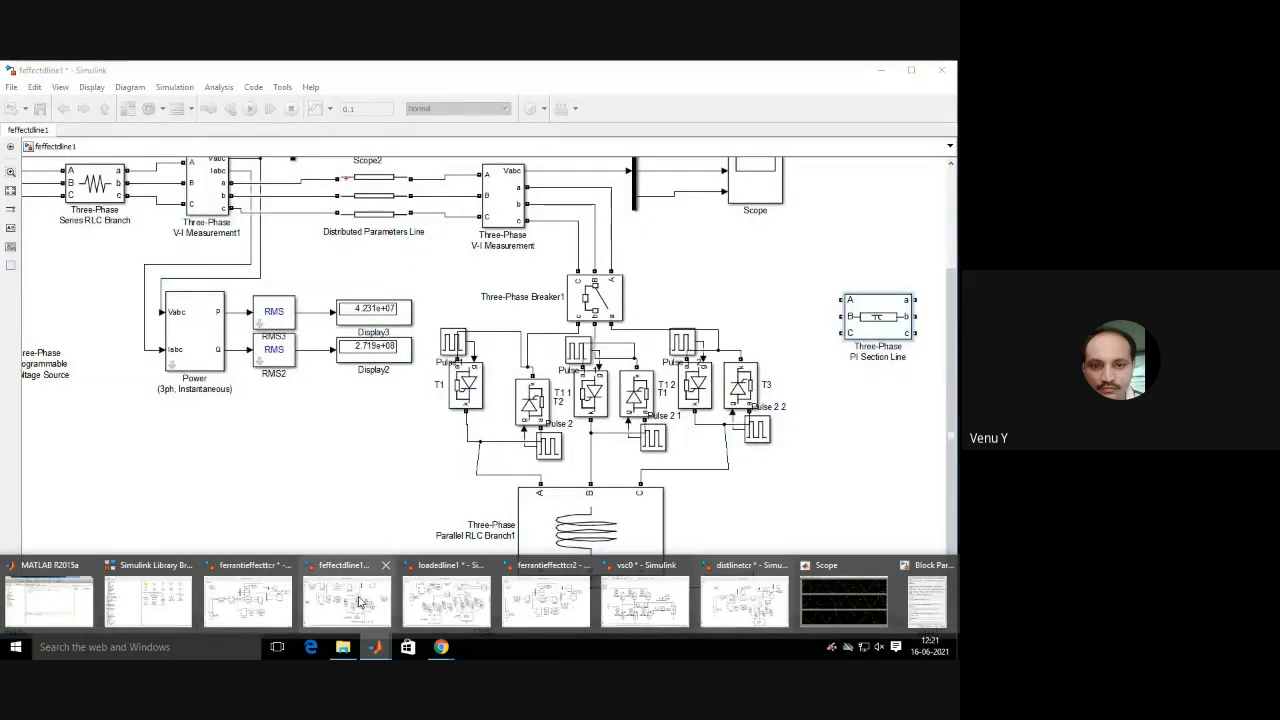
pyautogui.moveTo(443, 600)
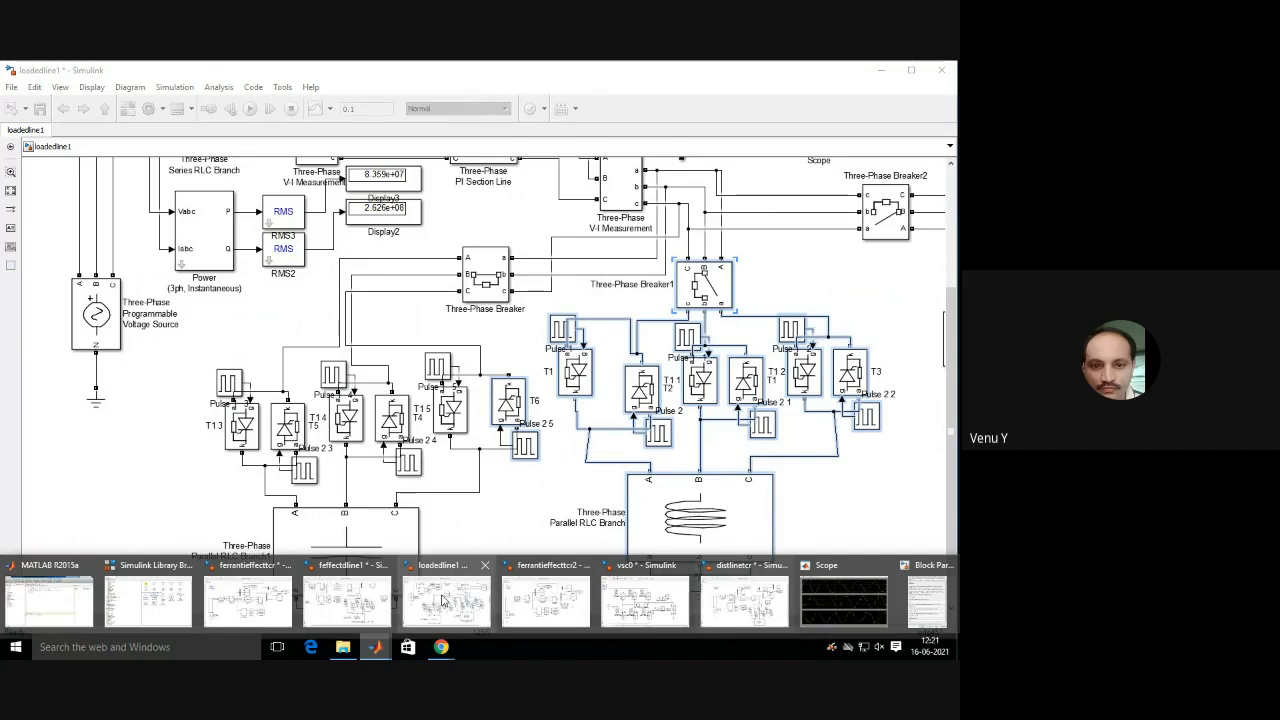
pyautogui.click(444, 598)
pyautogui.scroll(-2, 657, 447)
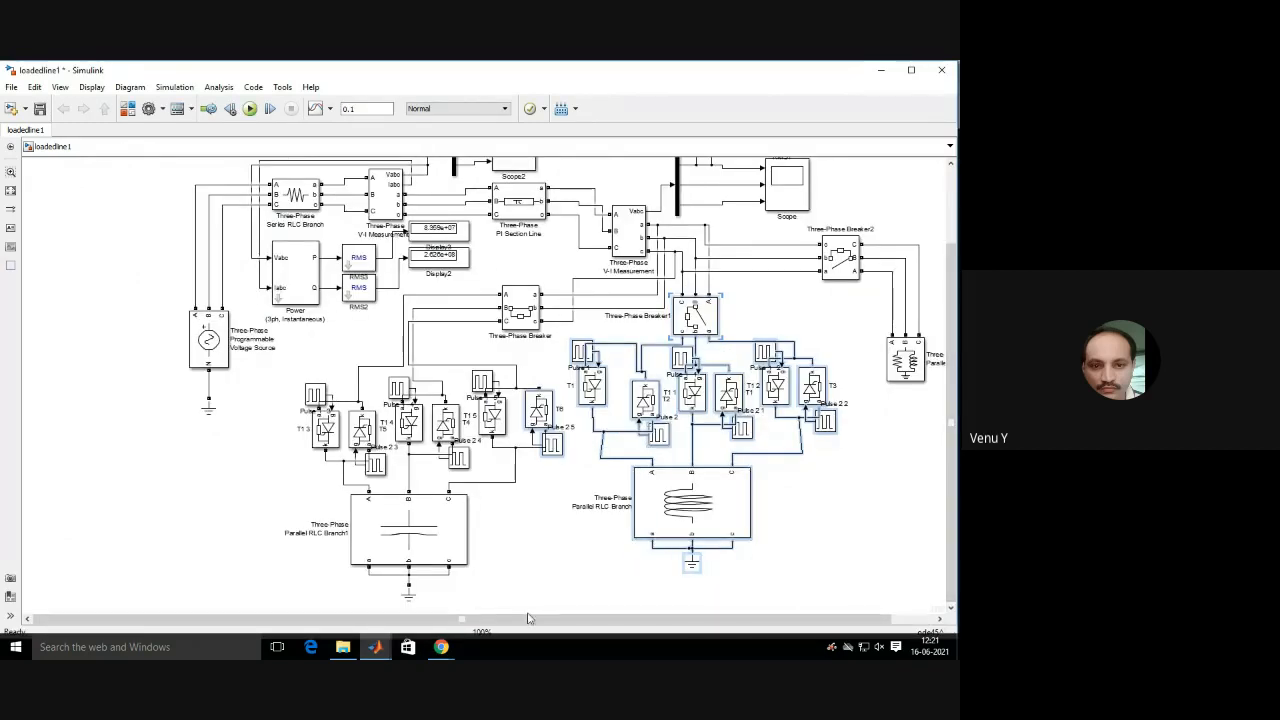
pyautogui.moveTo(525, 624); pyautogui.dragTo(612, 623)
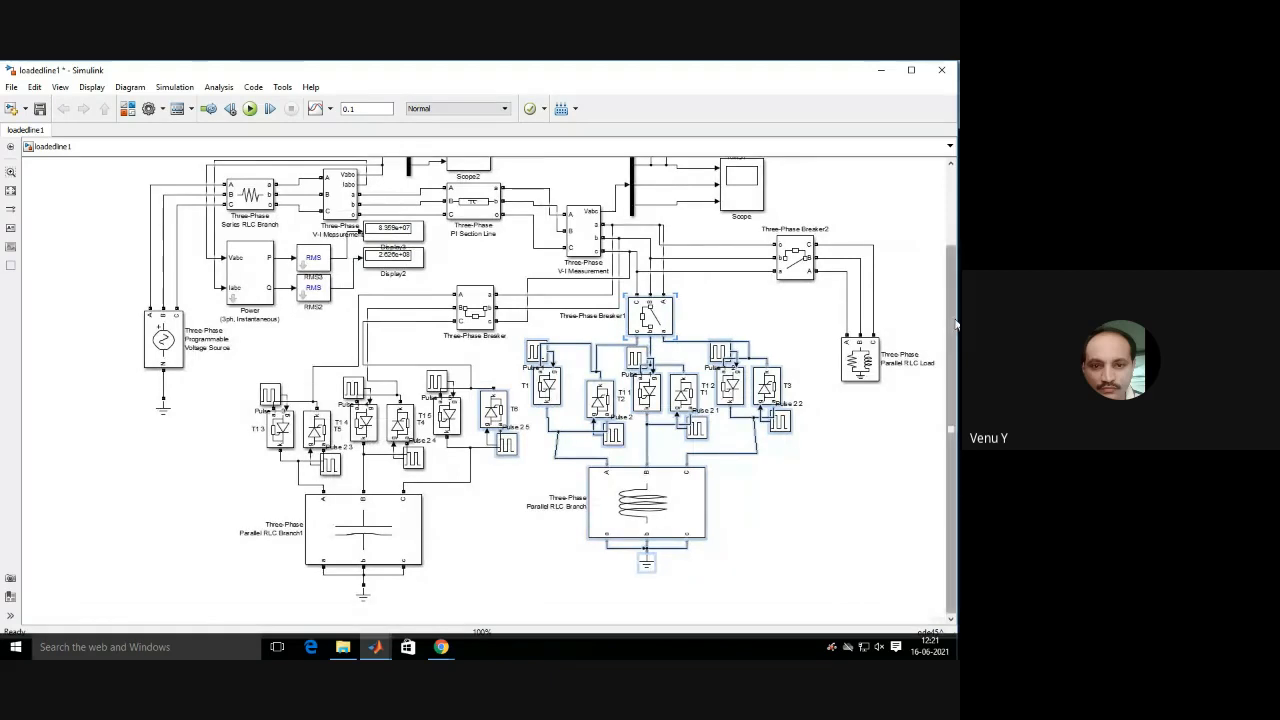
pyautogui.moveTo(949, 320); pyautogui.dragTo(946, 245)
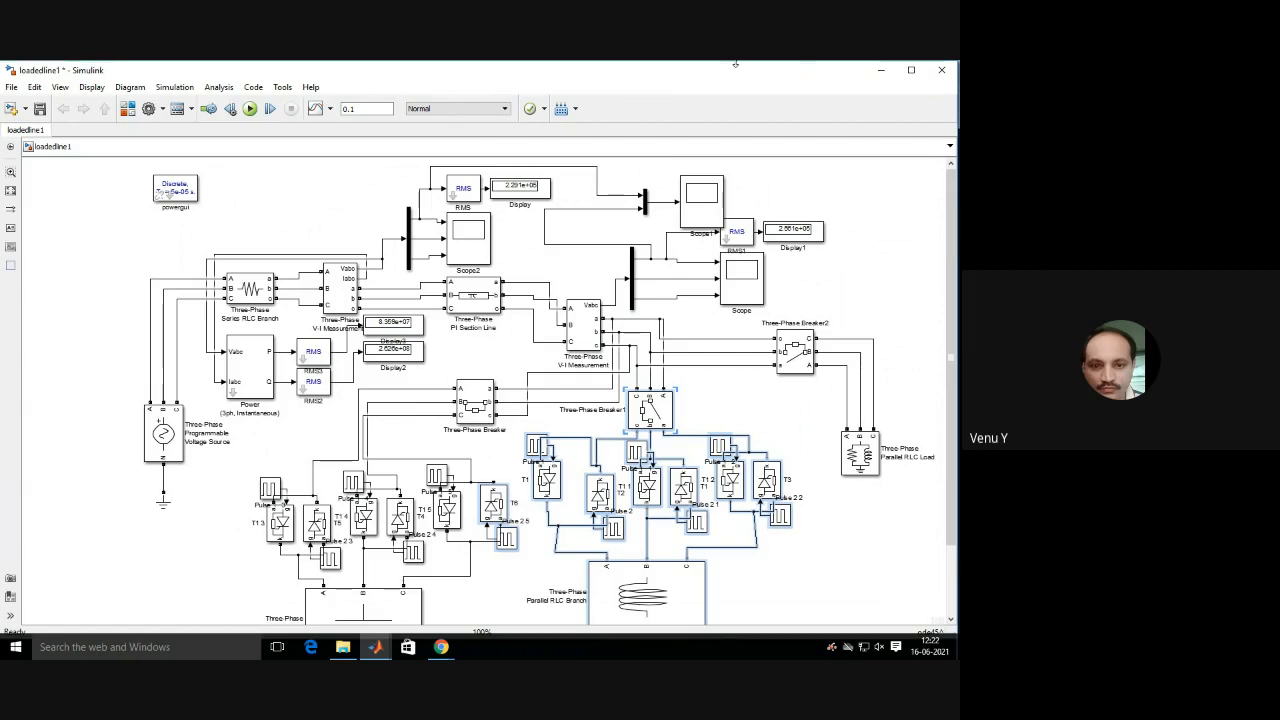
pyautogui.click(883, 70)
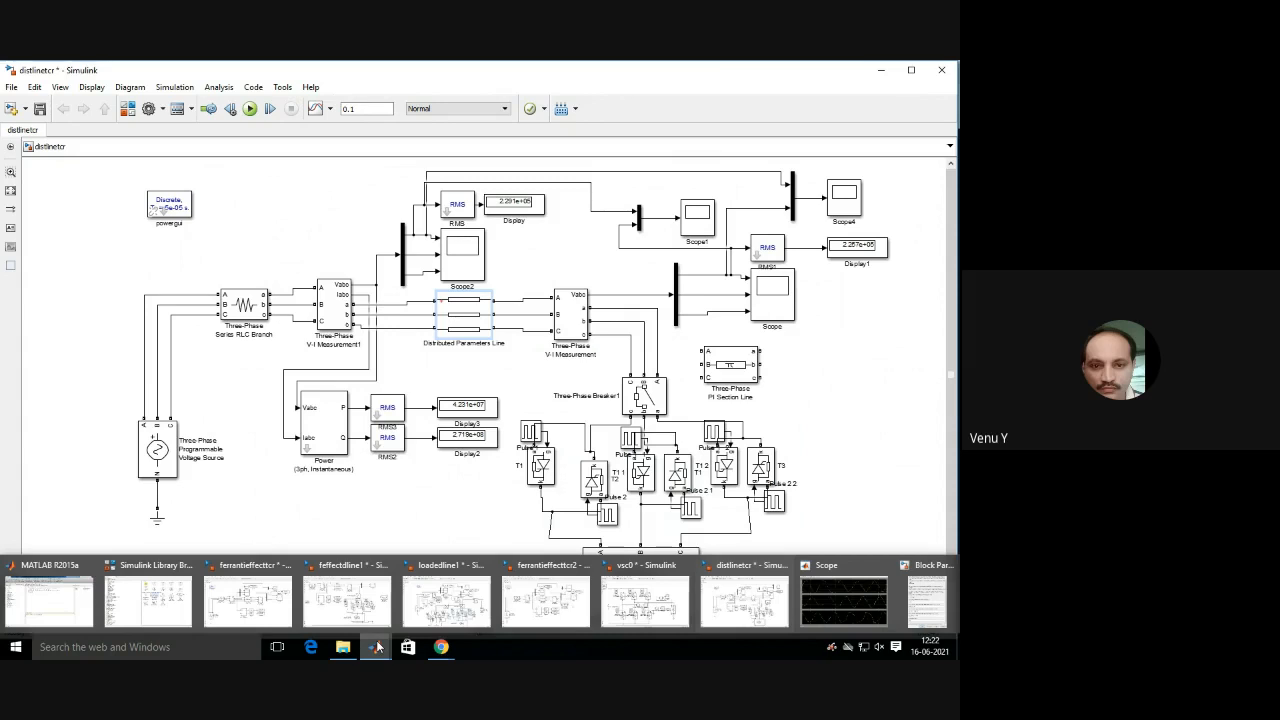
# Open fctcr200.slx from the FC TCR folder inside SVC and move the Voltage Measurement input line clear of the Display1 block.
pyautogui.moveTo(145, 614)
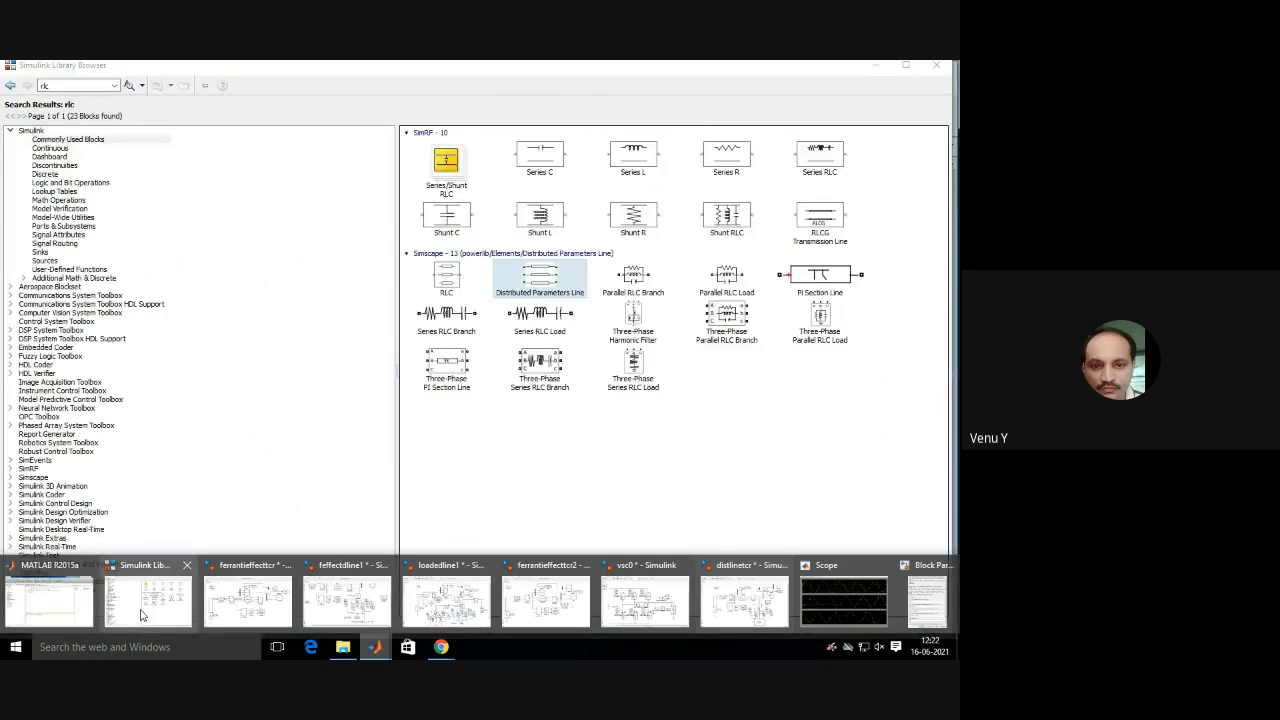
pyautogui.click(157, 605)
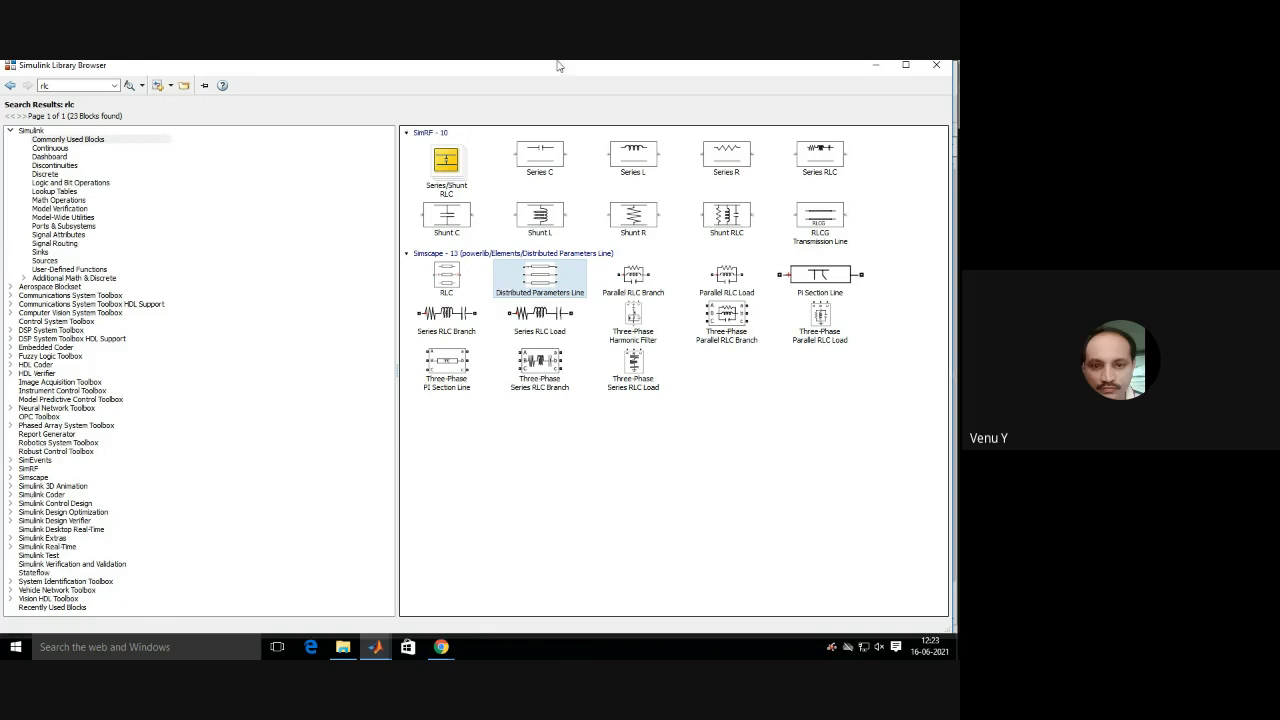
pyautogui.click(183, 85)
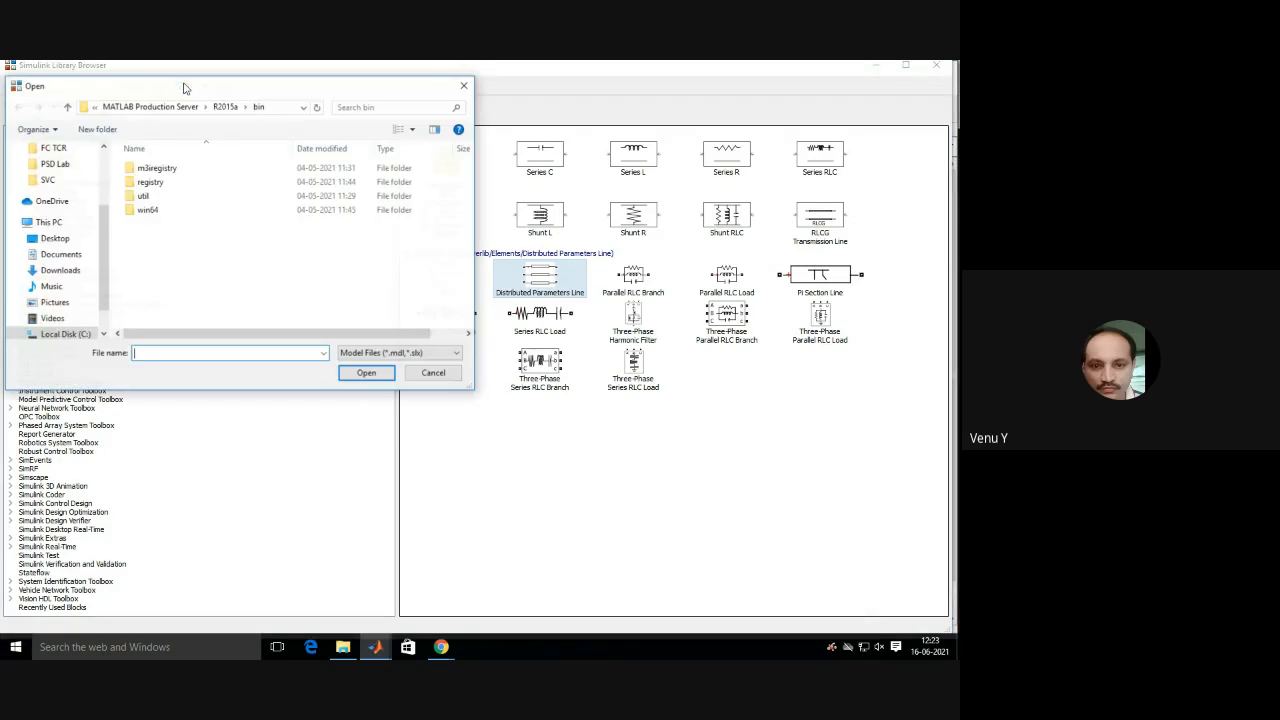
pyautogui.click(62, 180)
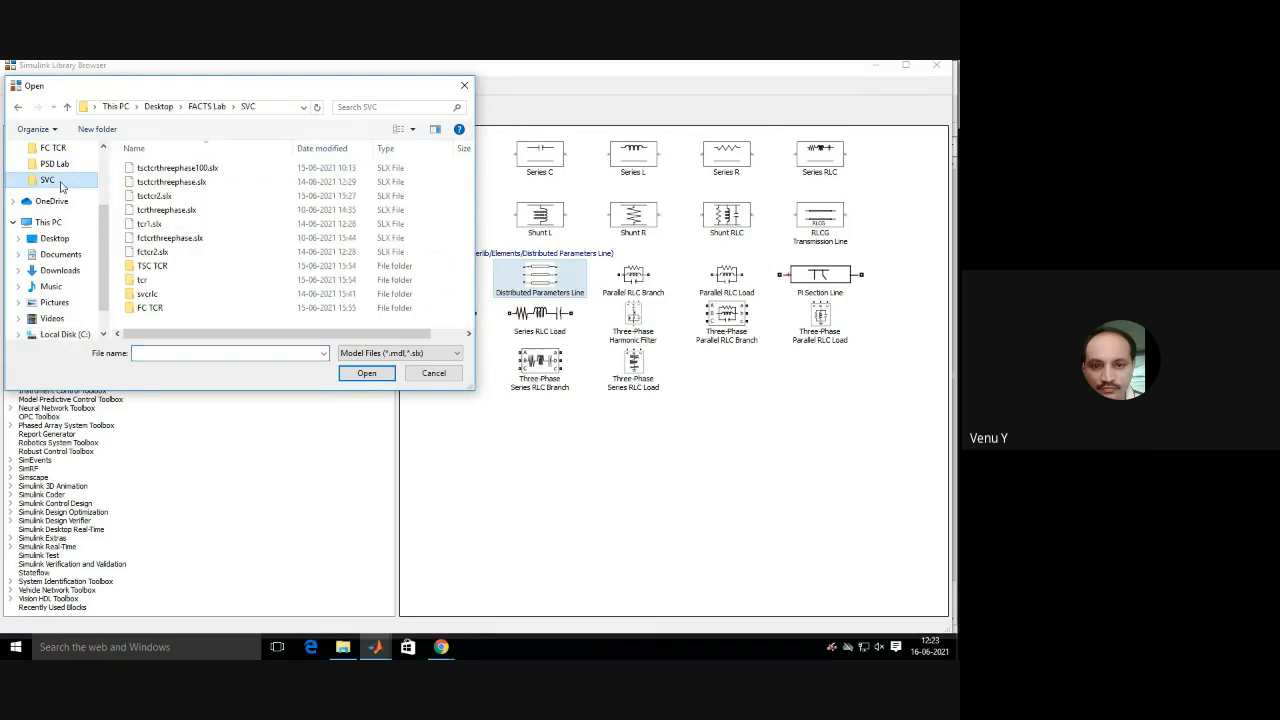
pyautogui.doubleClick(143, 309)
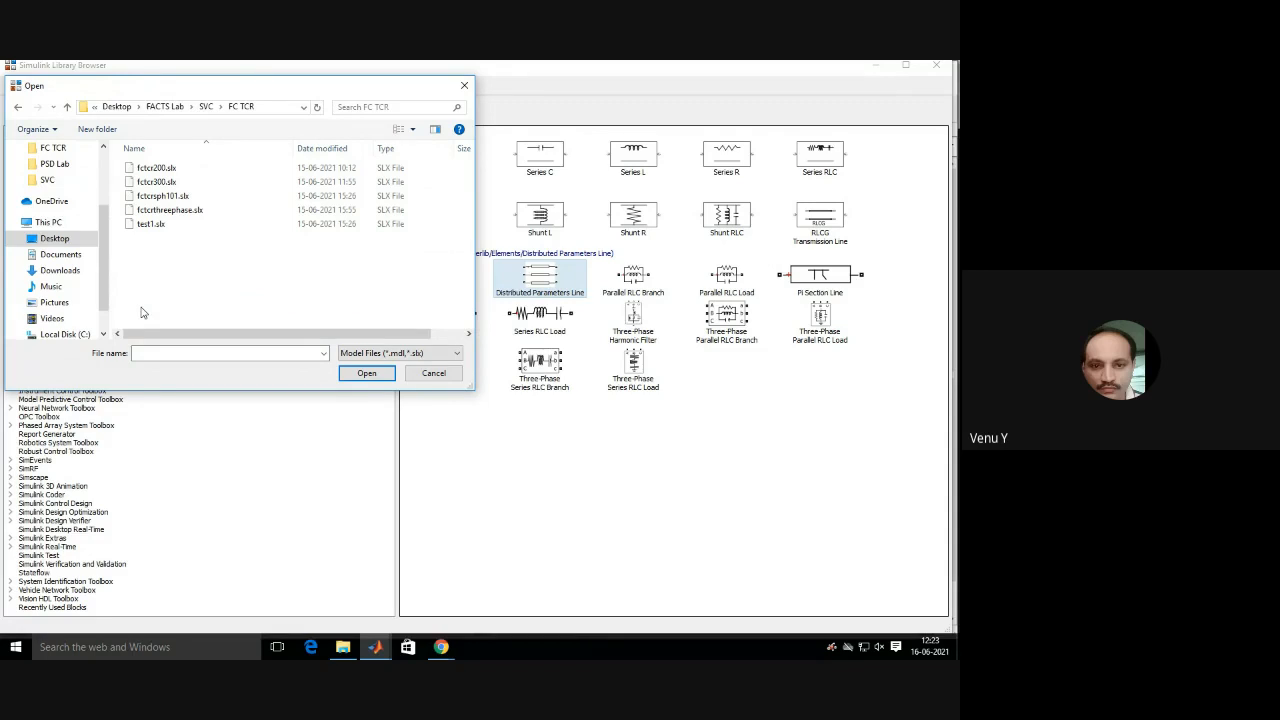
pyautogui.doubleClick(170, 168)
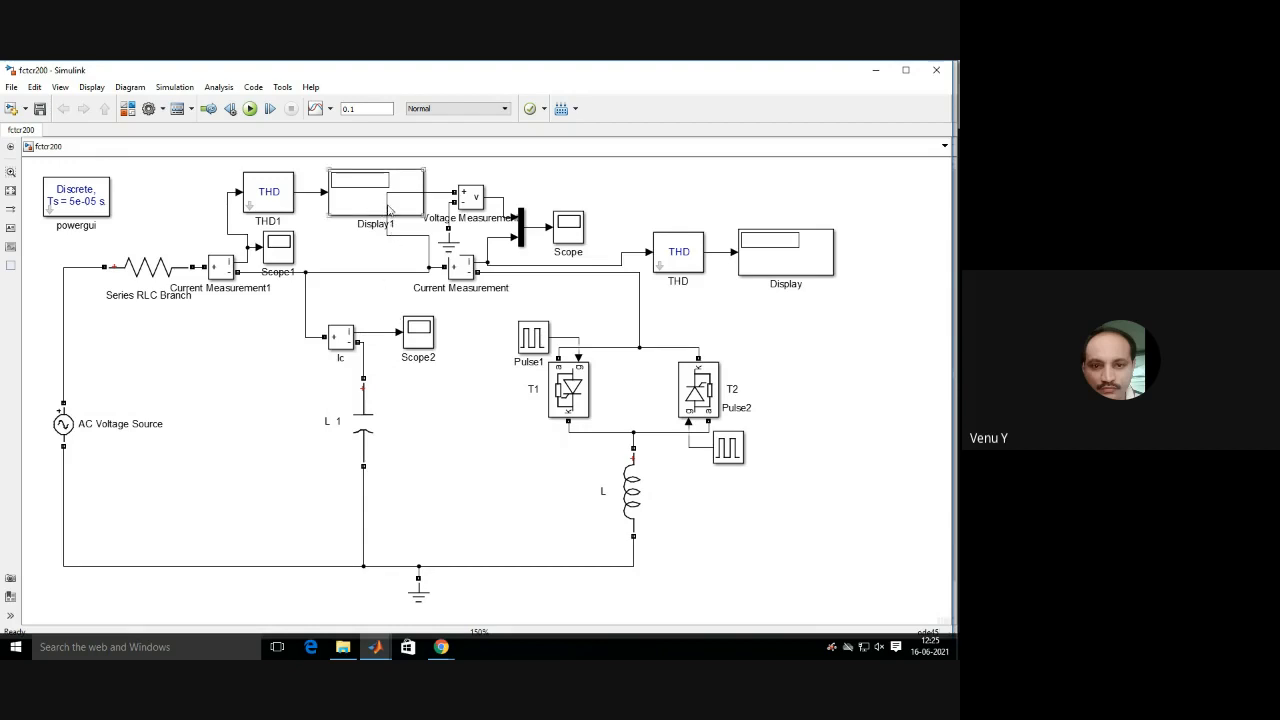
pyautogui.moveTo(390, 210); pyautogui.dragTo(432, 218)
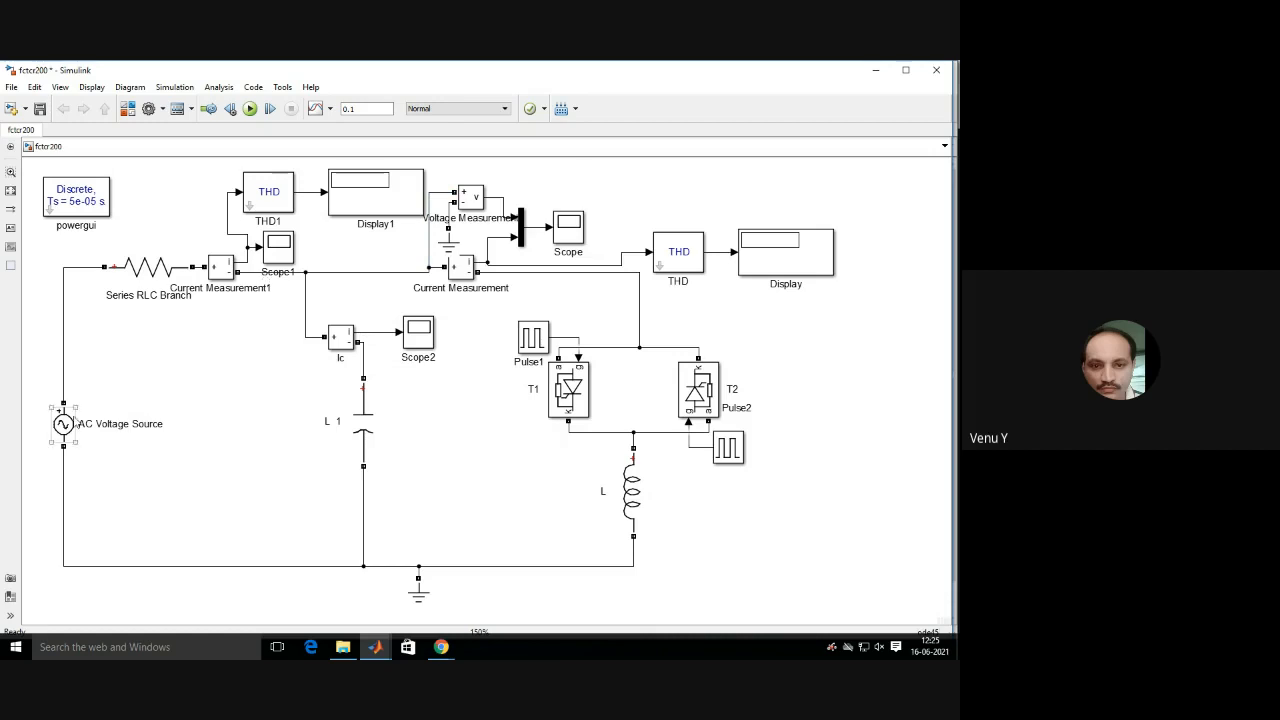
# Set the AC Voltage Source block's Measurements option to Voltage.
pyautogui.click(75, 425)
pyautogui.doubleClick(71, 427)
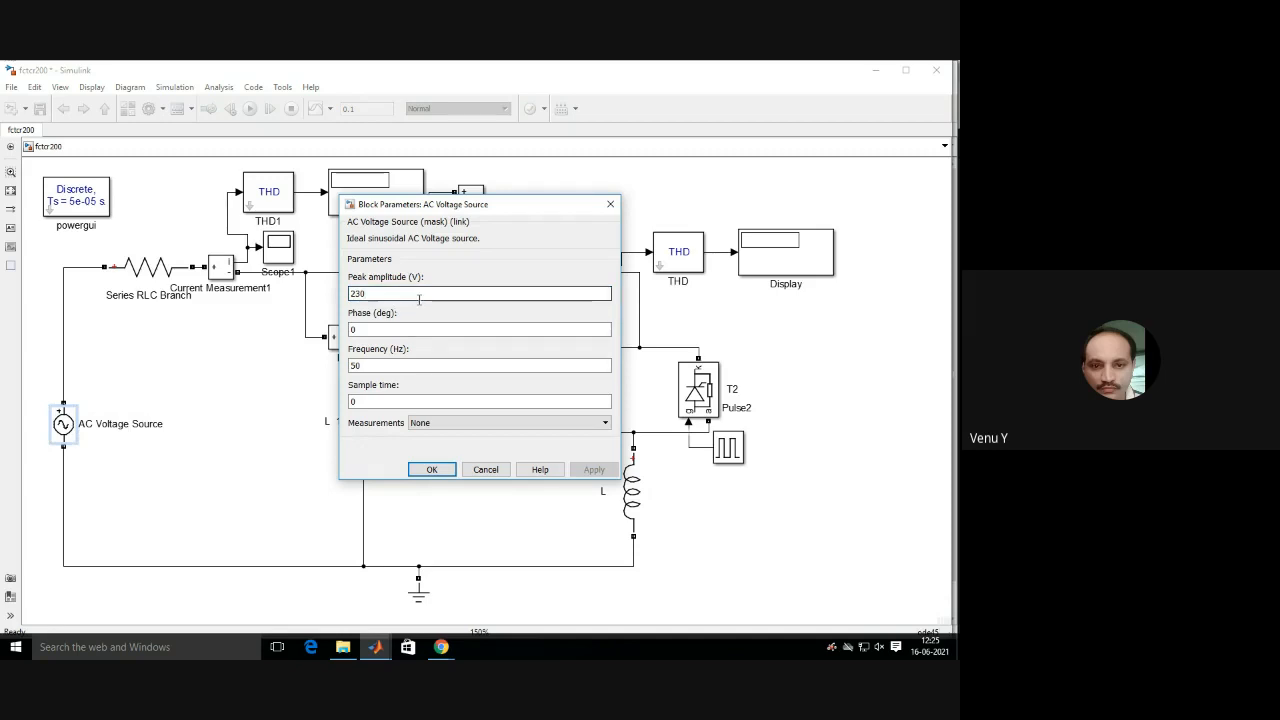
pyautogui.click(379, 369)
pyautogui.click(449, 424)
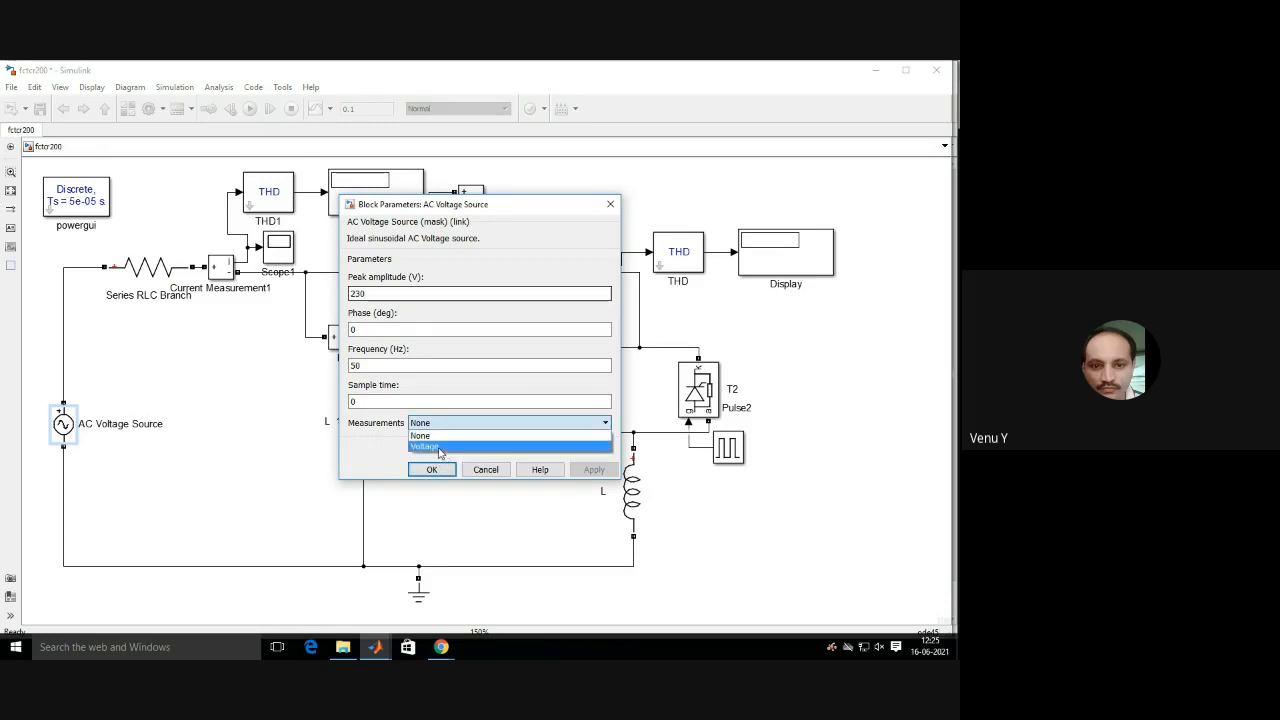
pyautogui.click(444, 447)
pyautogui.click(455, 473)
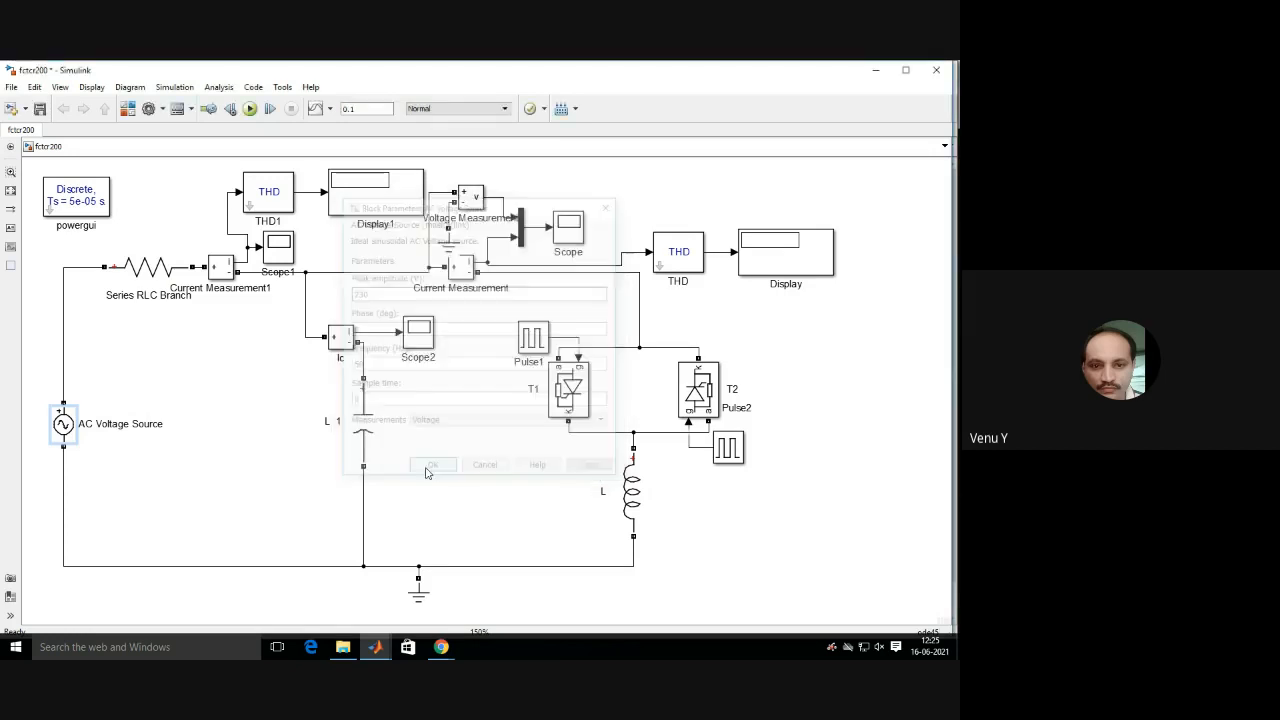
# Set the Measurements option of the source-side Series RLC Branch to Branch voltage and current.
pyautogui.click(160, 279)
pyautogui.doubleClick(160, 279)
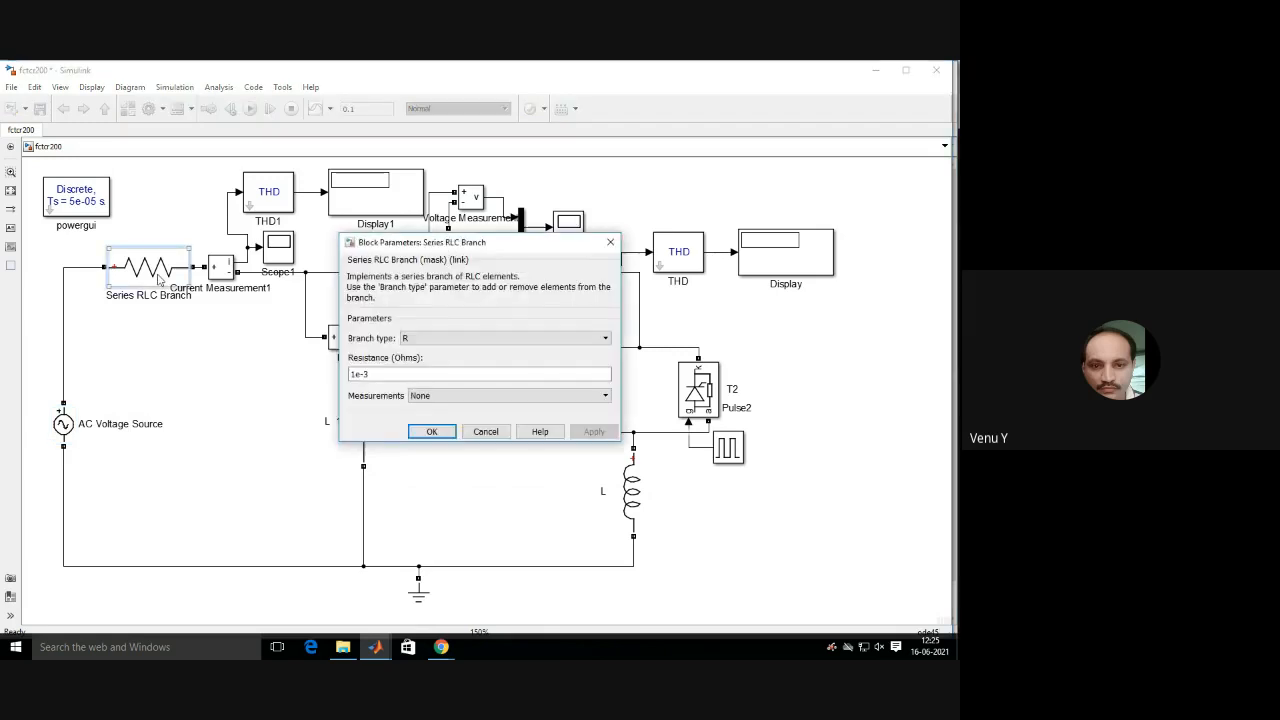
pyautogui.click(456, 396)
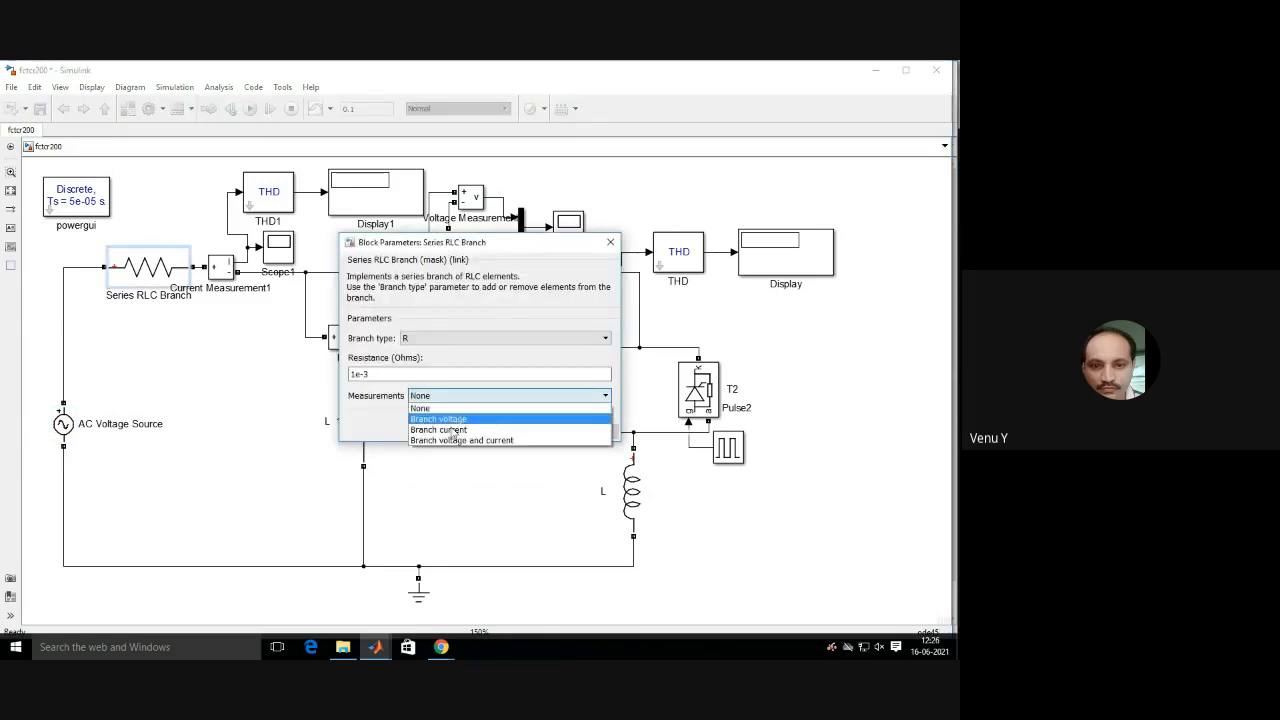
pyautogui.click(450, 442)
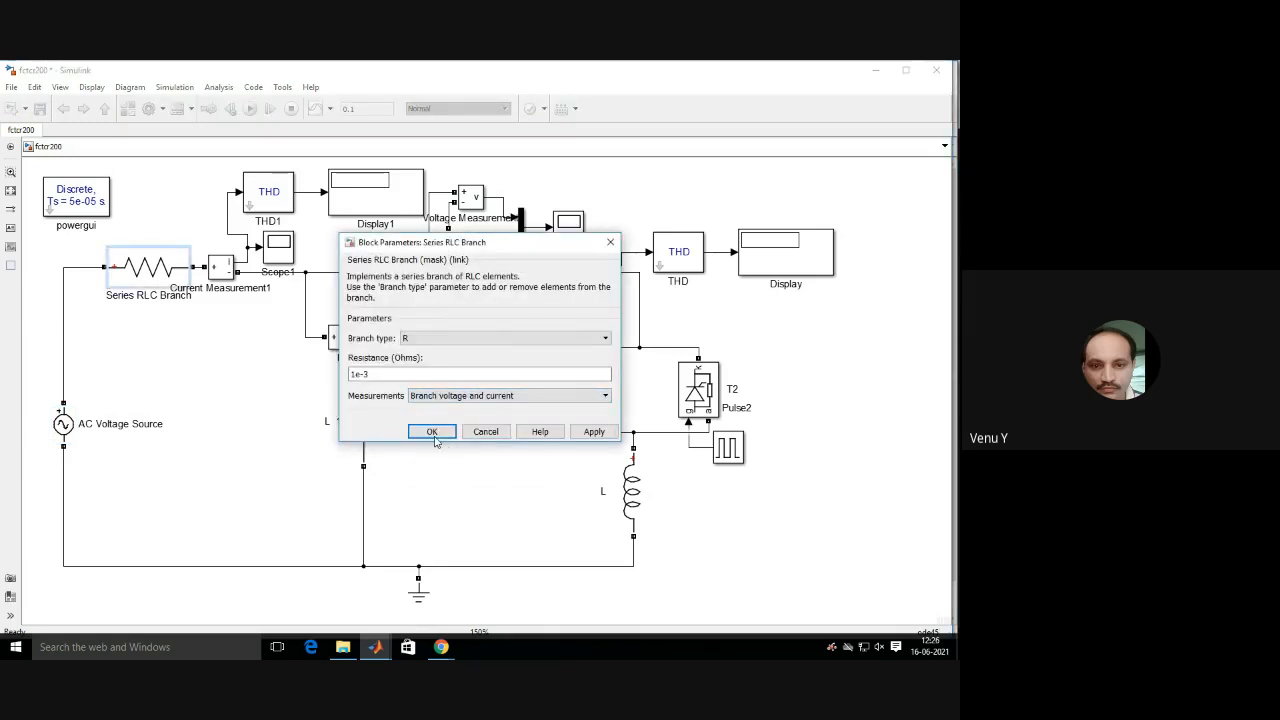
pyautogui.click(431, 432)
pyautogui.click(278, 425)
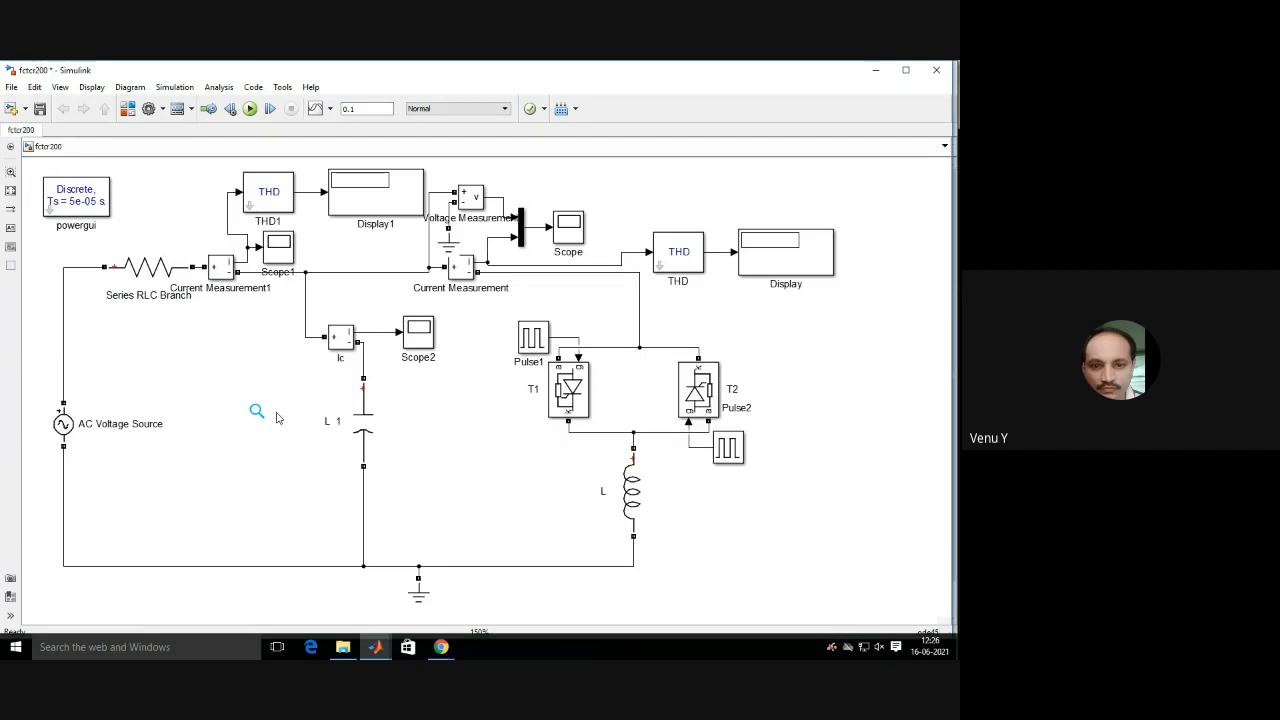
# Rename the shunt capacitor block below the Ic measurement as C.
pyautogui.click(368, 420)
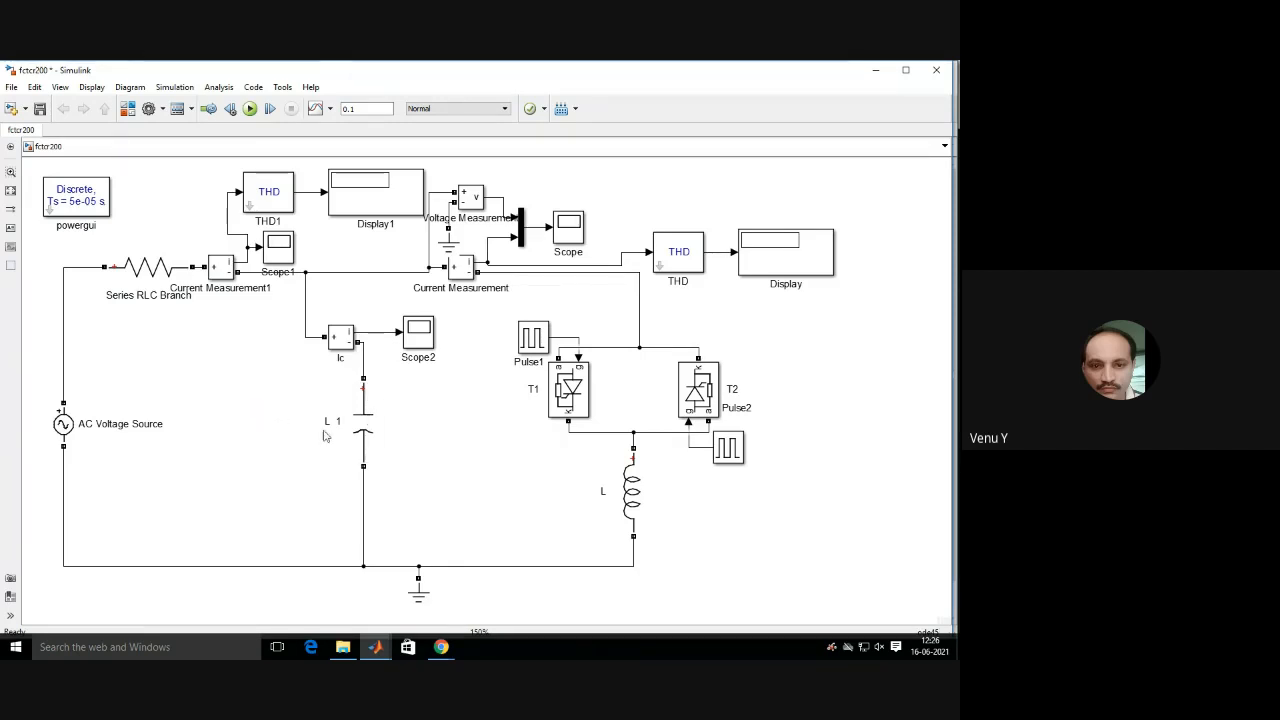
pyautogui.doubleClick(328, 425)
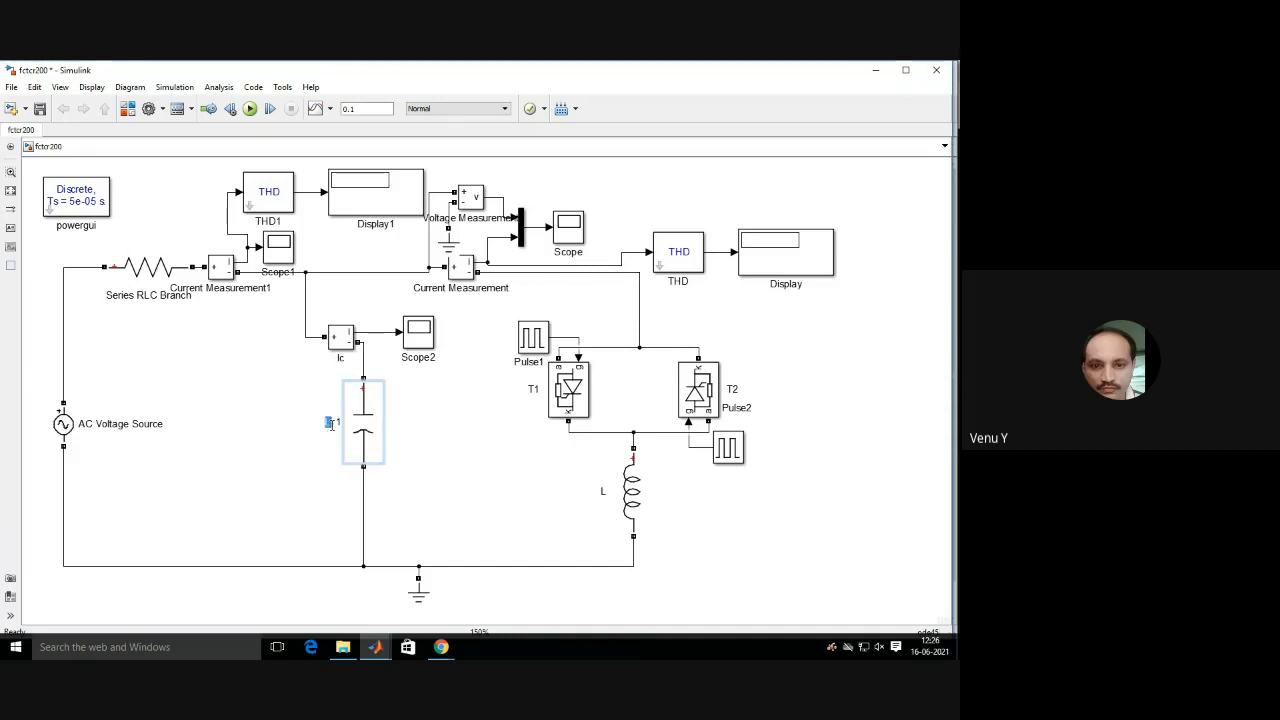
pyautogui.click(332, 424)
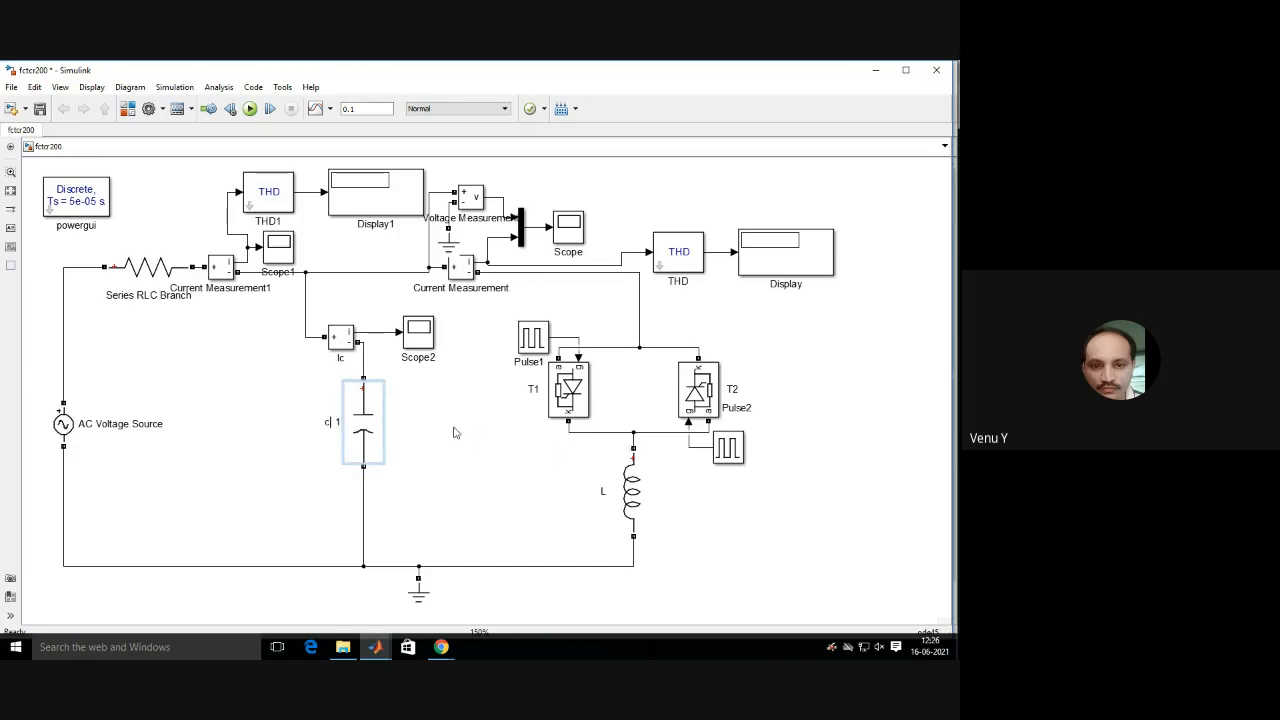
pyautogui.write('C')
pyautogui.press('Delete')
pyautogui.press('Delete')
# Check the branch type, capacitance and measurement settings of the shunt capacitor C.
pyautogui.doubleClick(366, 428)
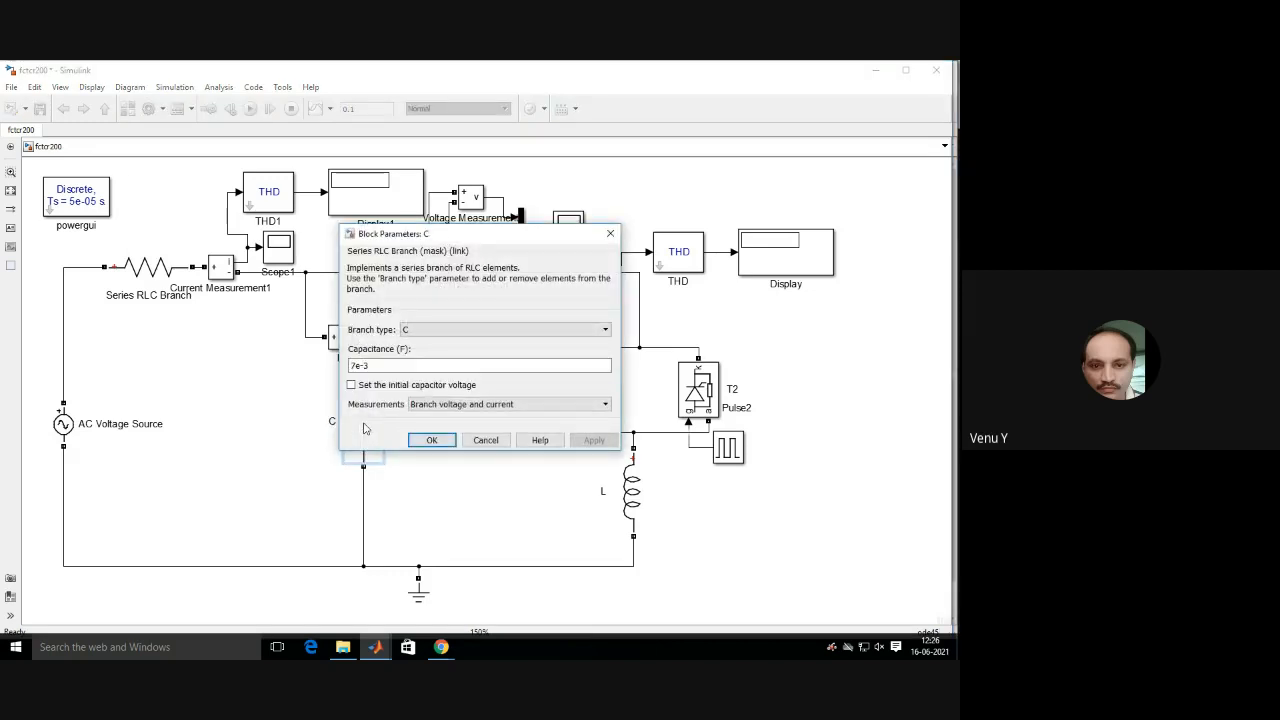
pyautogui.click(292, 438)
pyautogui.click(366, 420)
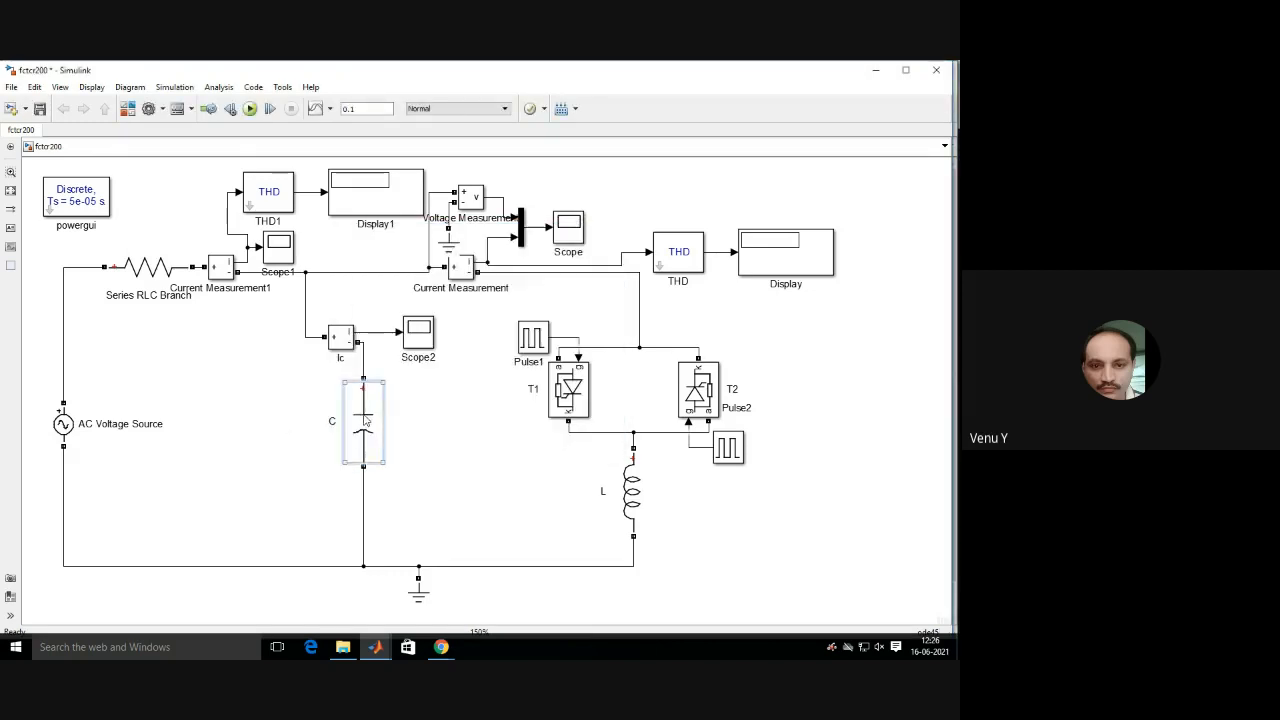
pyautogui.doubleClick(366, 420)
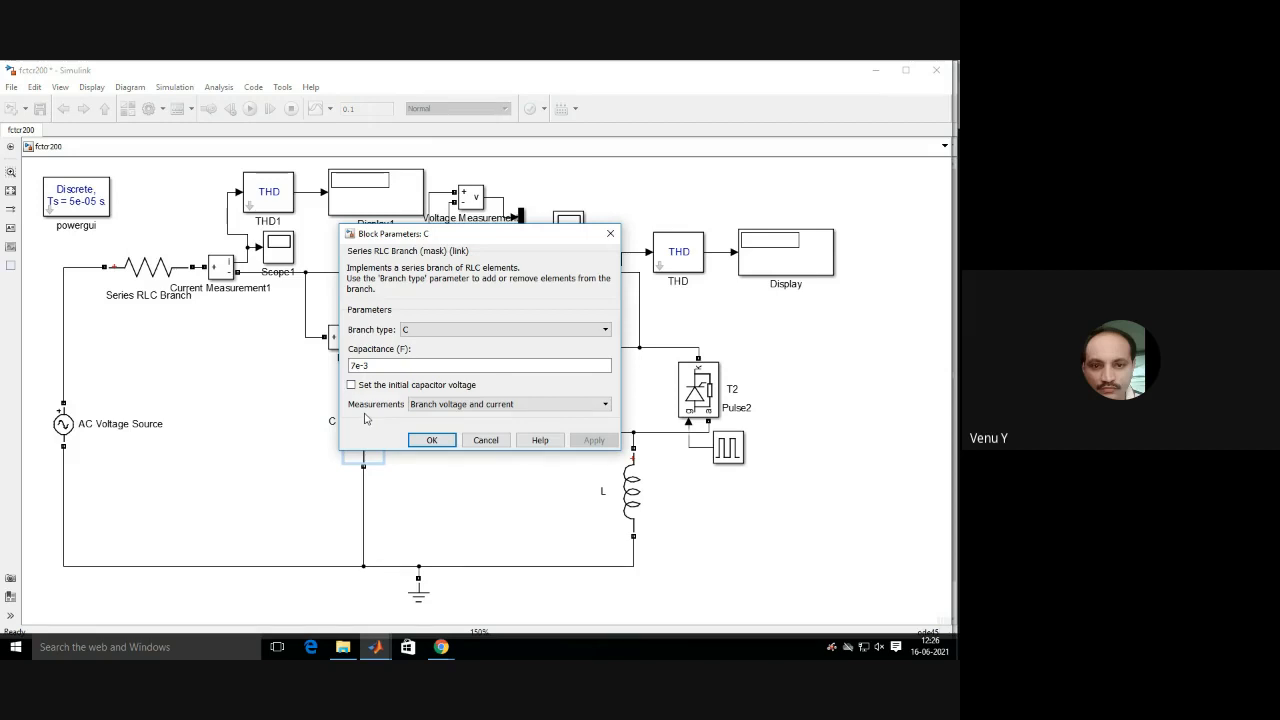
pyautogui.click(431, 440)
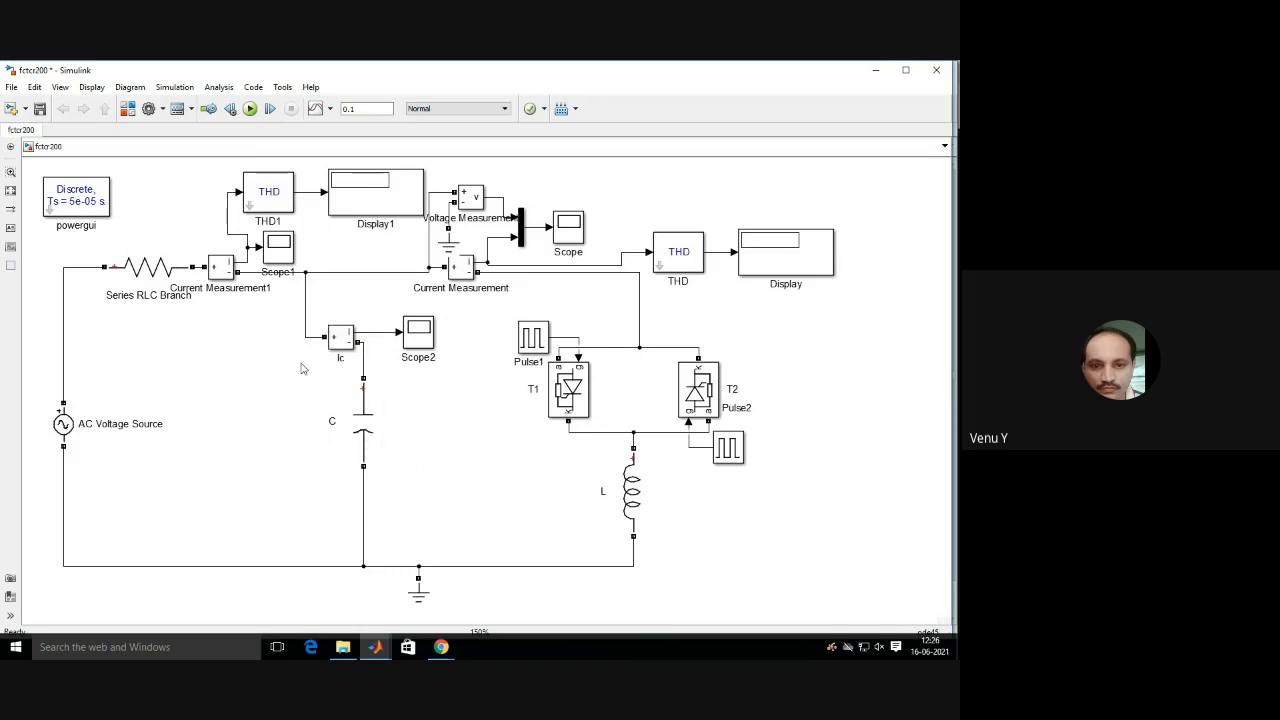
# Rename the shunt capacitor as FC to mark it as the fixed capacitor.
pyautogui.click(331, 425)
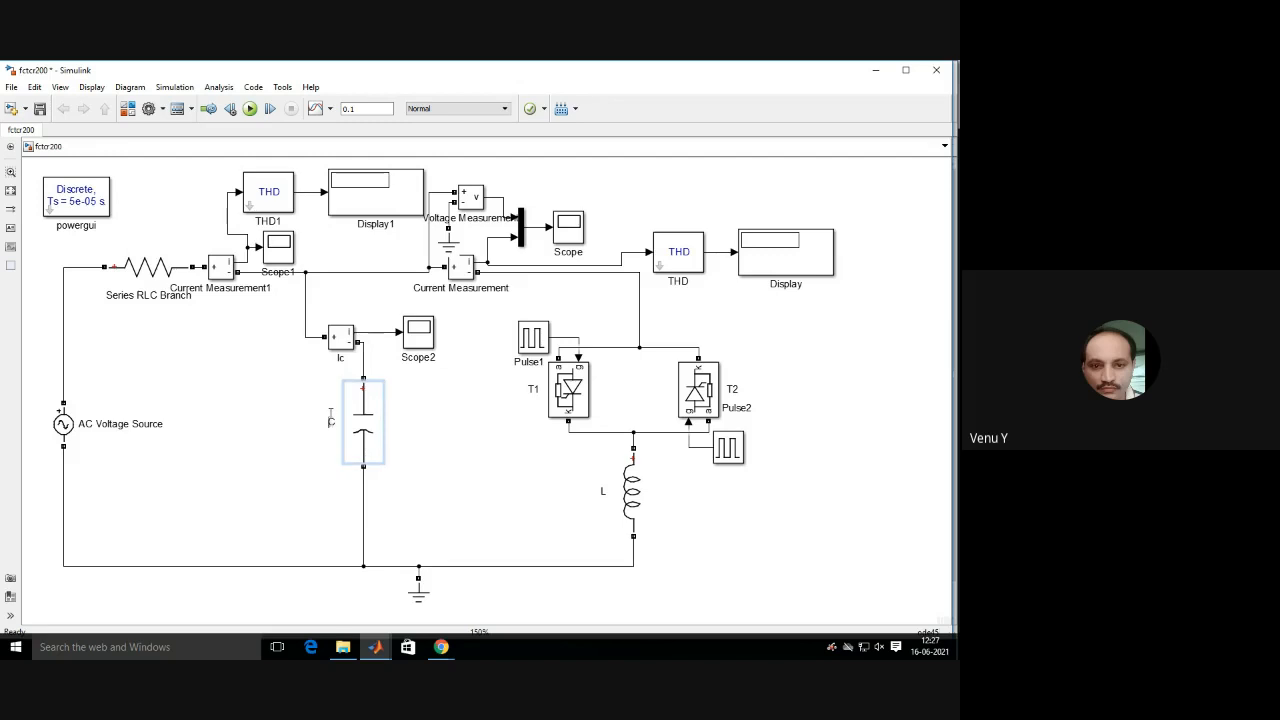
pyautogui.write('f')
pyautogui.click(363, 421)
pyautogui.press('BackSpace')
pyautogui.write('F')
pyautogui.click(494, 453)
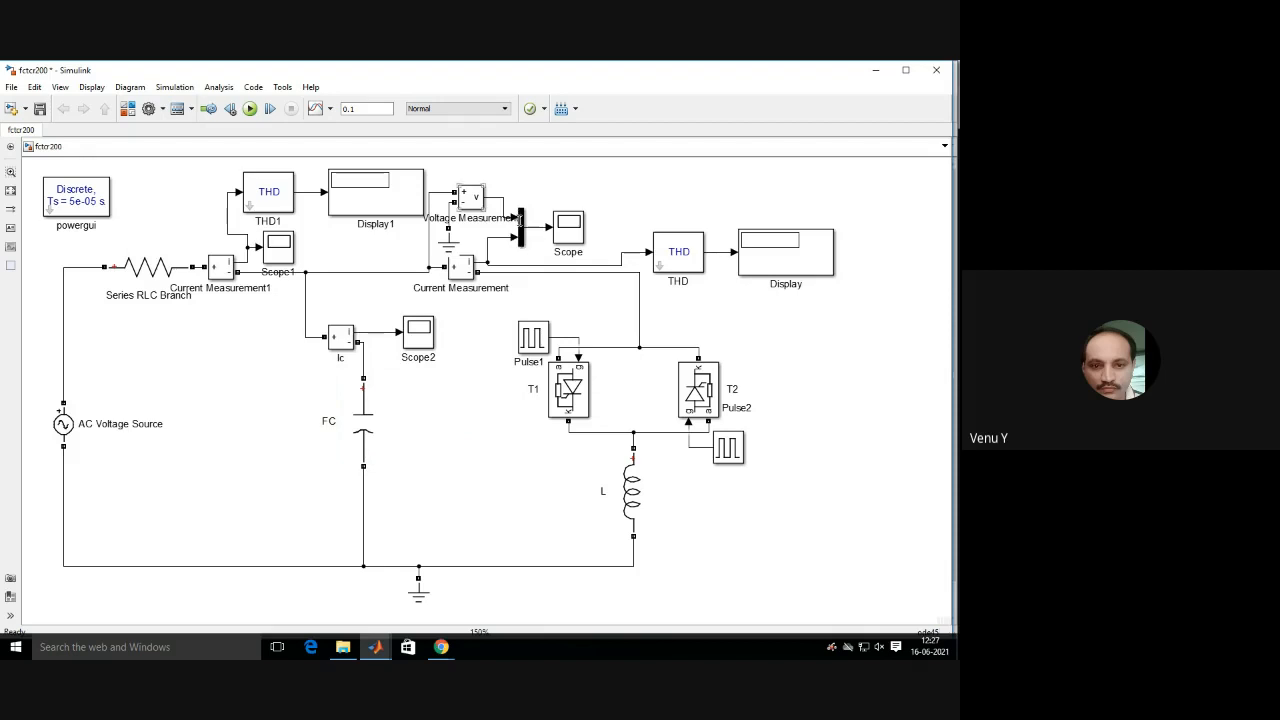
# Check the inductance and measurement settings of inductor L below the thyristor pair.
pyautogui.click(520, 226)
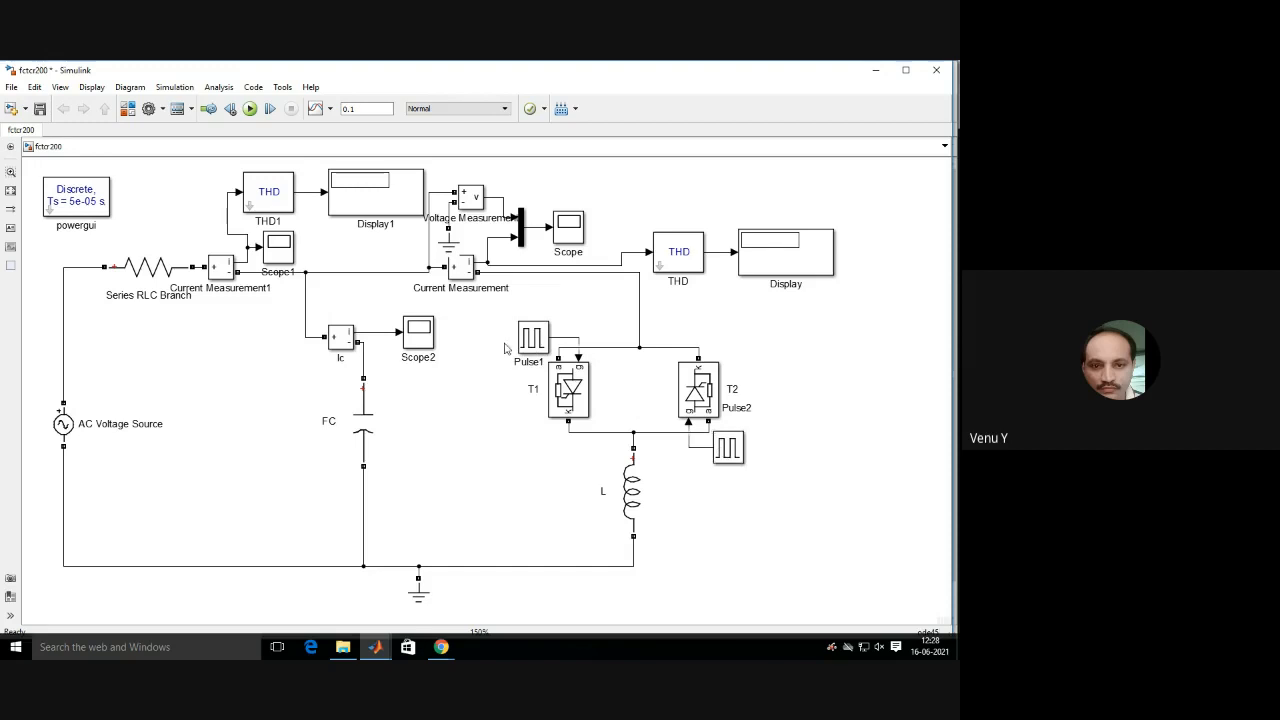
pyautogui.doubleClick(631, 498)
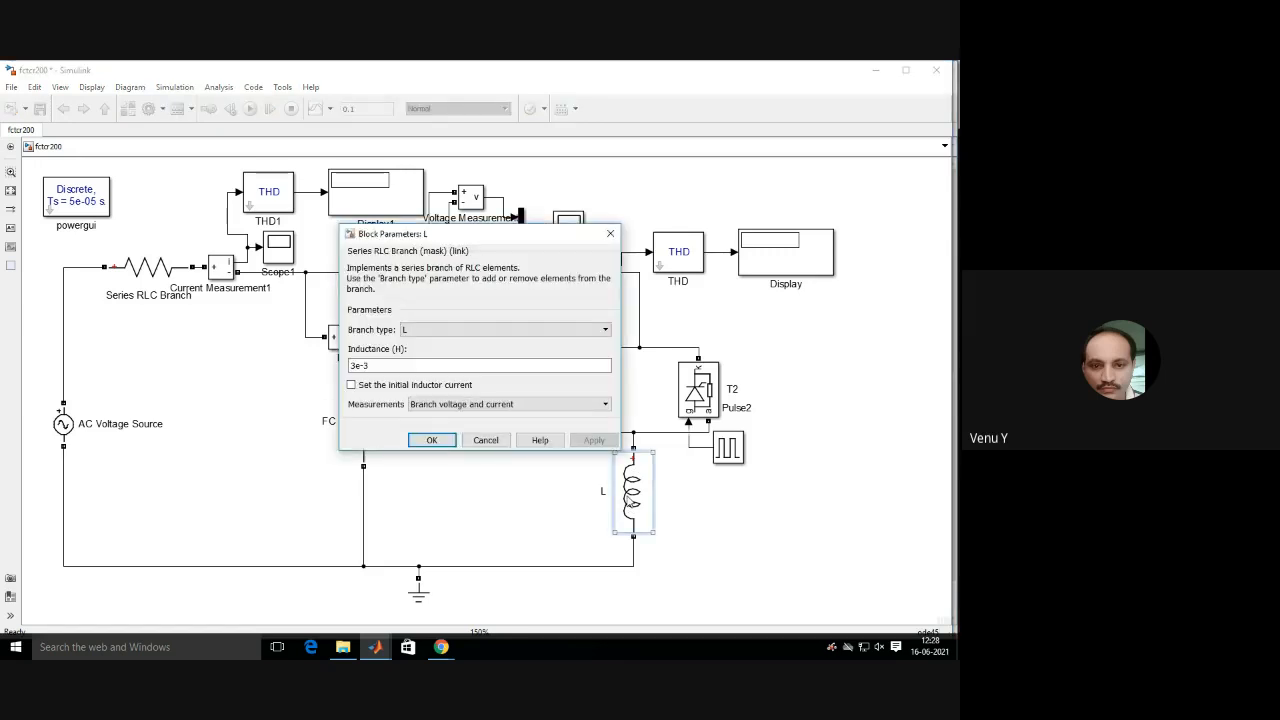
pyautogui.click(432, 440)
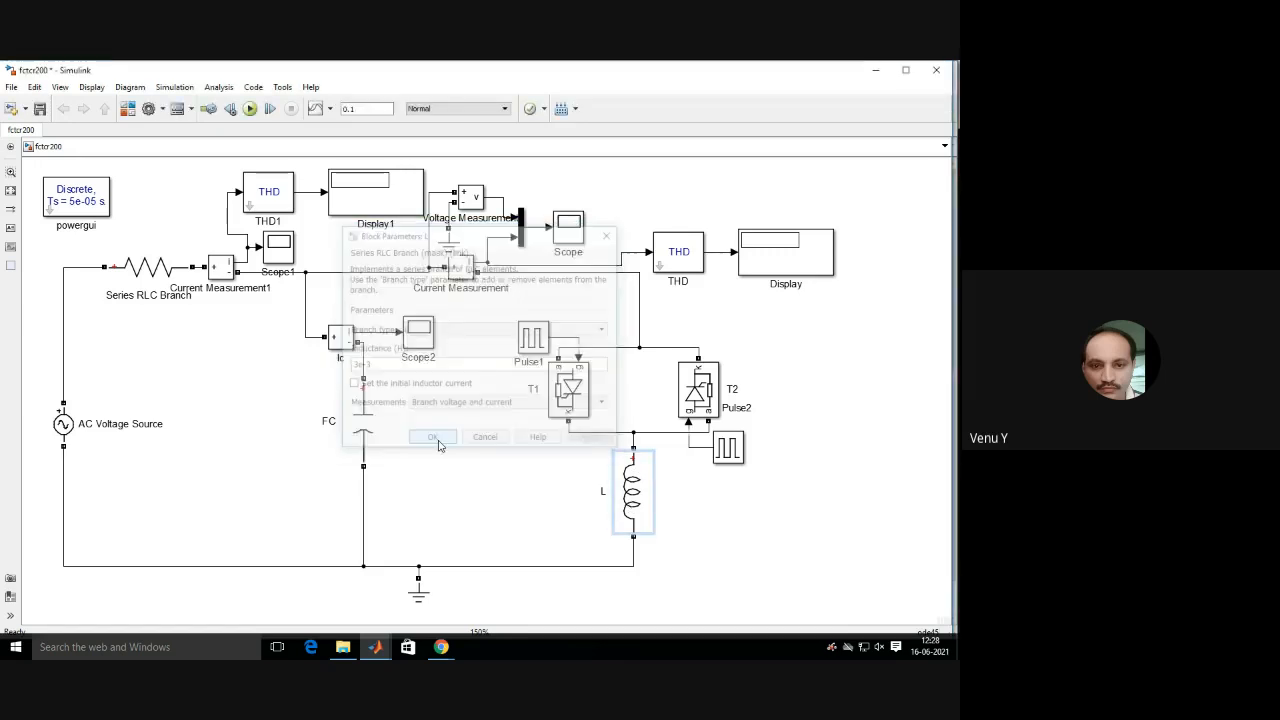
pyautogui.click(509, 485)
# Review the amplitude, period, pulse width and phase delay of the Pulse1 generator that fires thyristor T1.
pyautogui.doubleClick(543, 347)
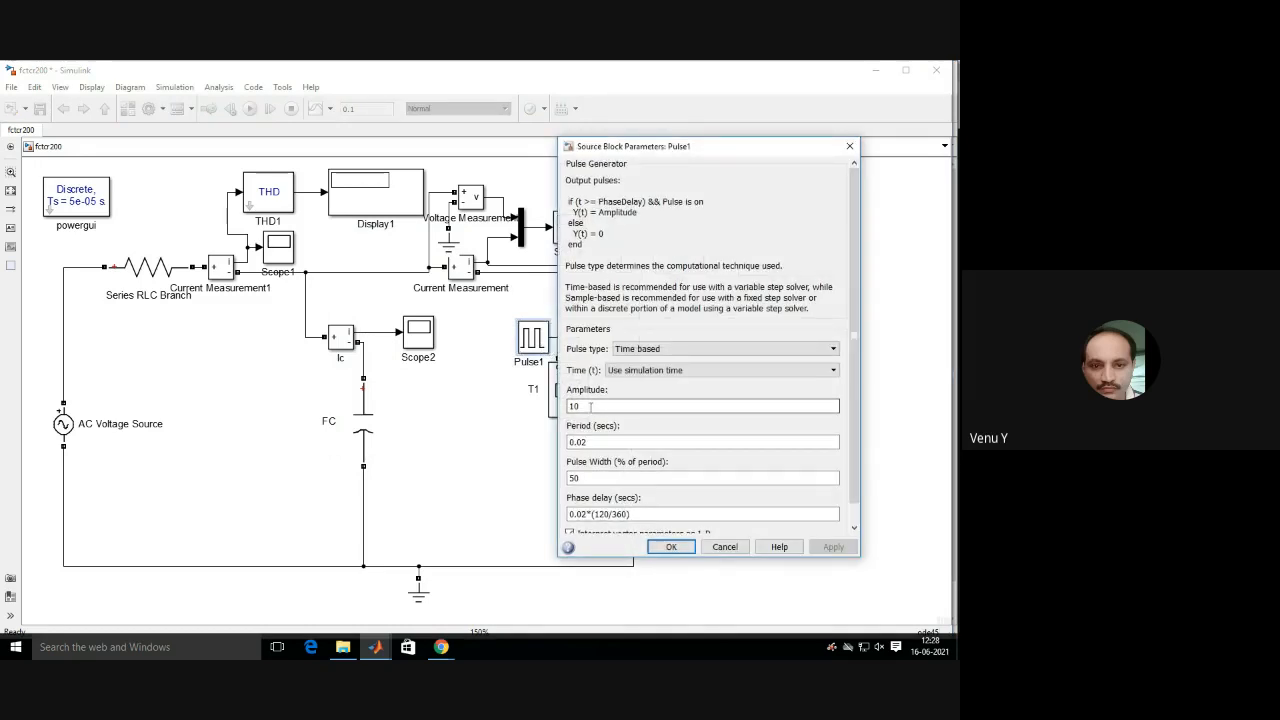
pyautogui.click(590, 439)
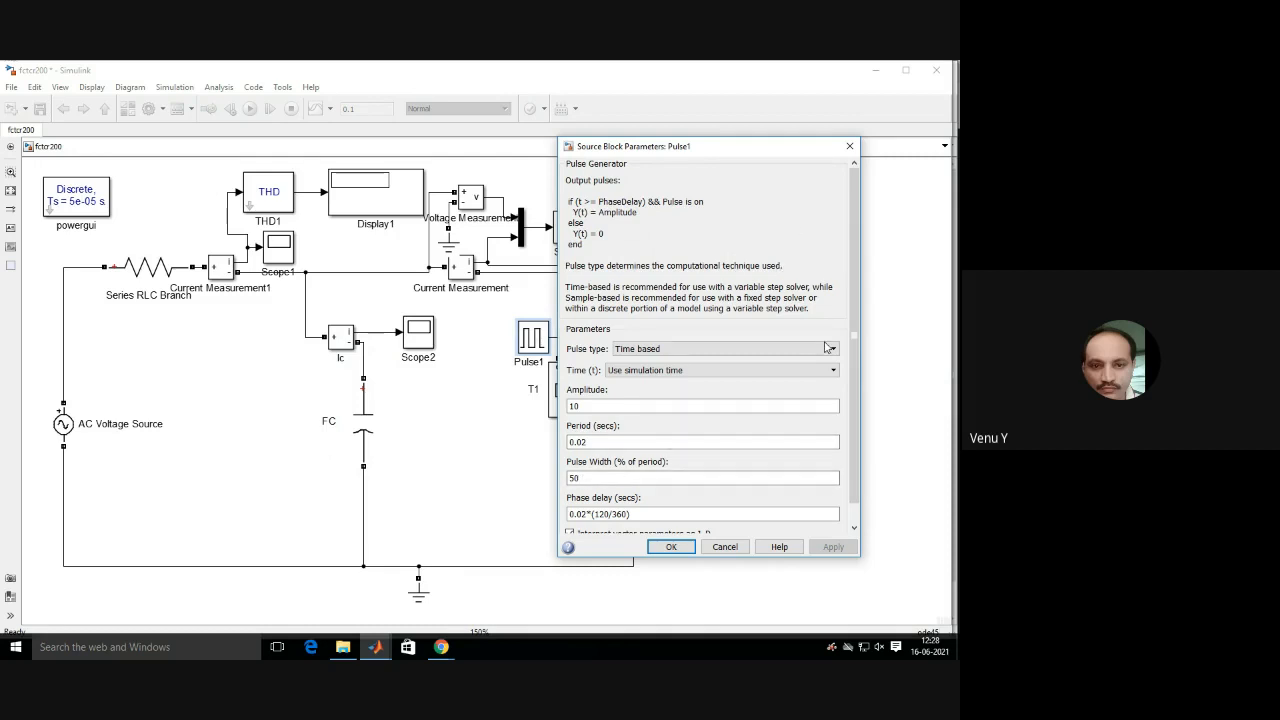
pyautogui.moveTo(854, 342); pyautogui.dragTo(868, 360)
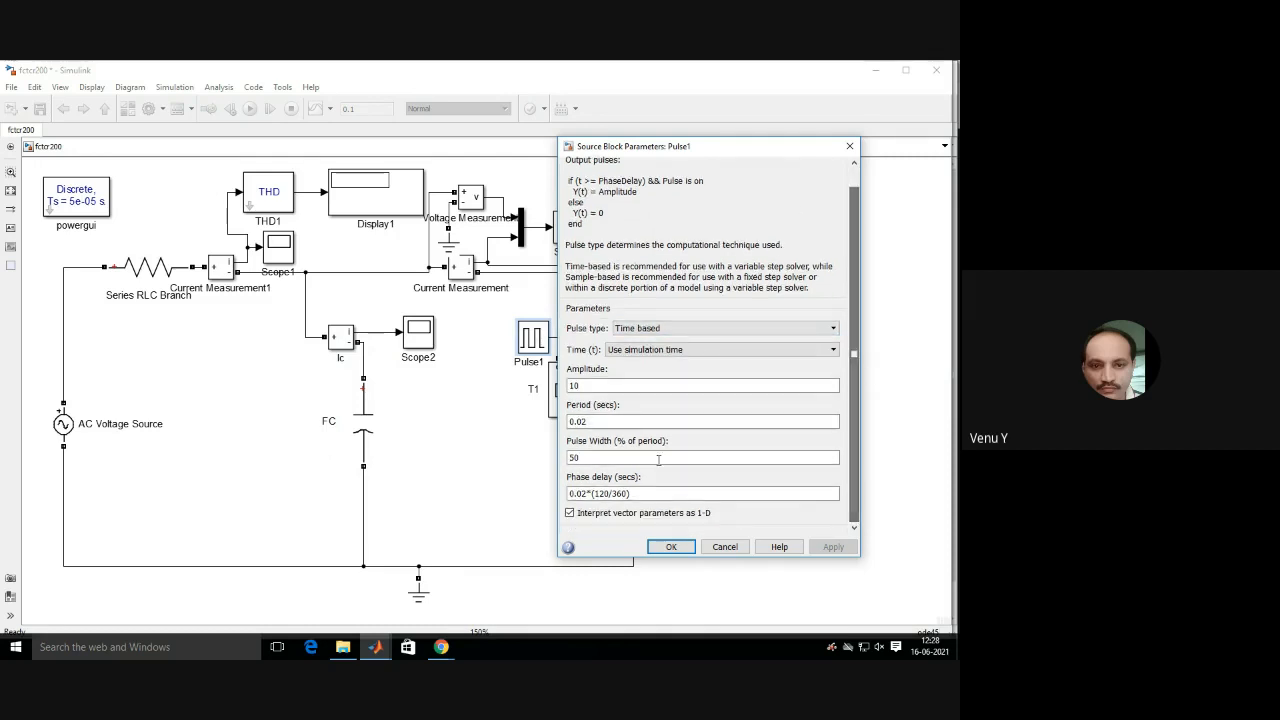
pyautogui.click(633, 494)
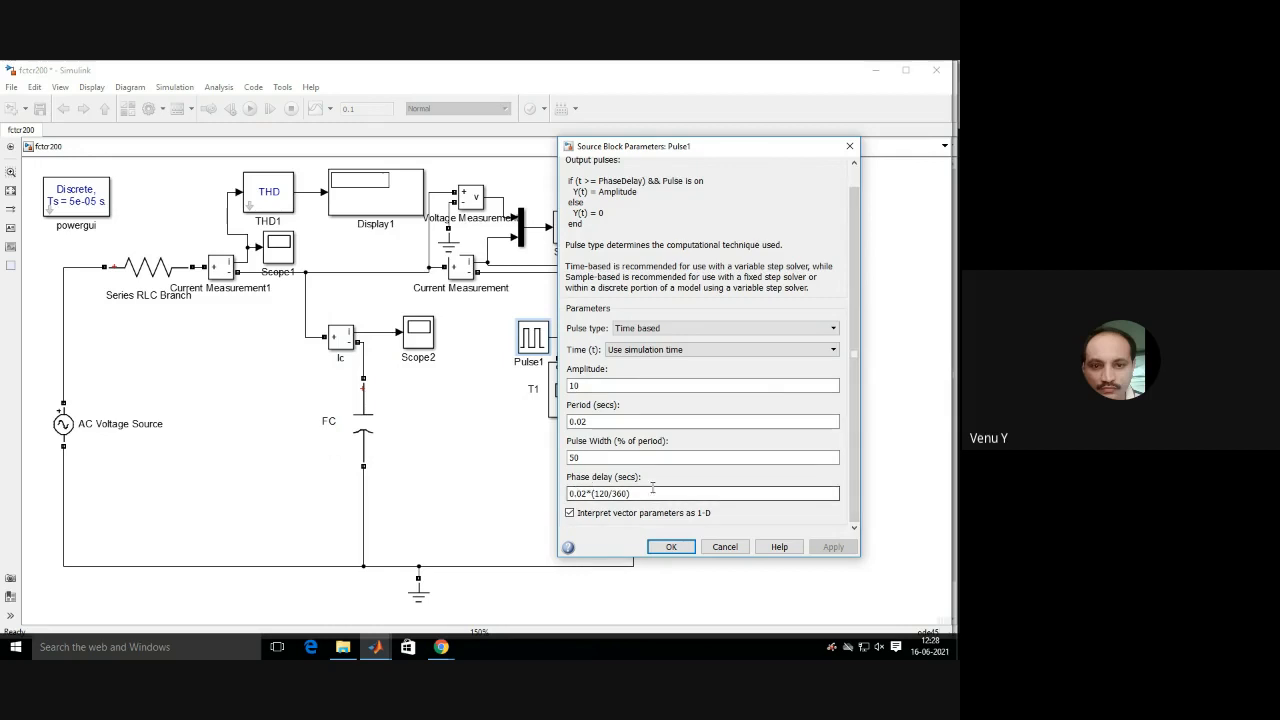
pyautogui.click(670, 545)
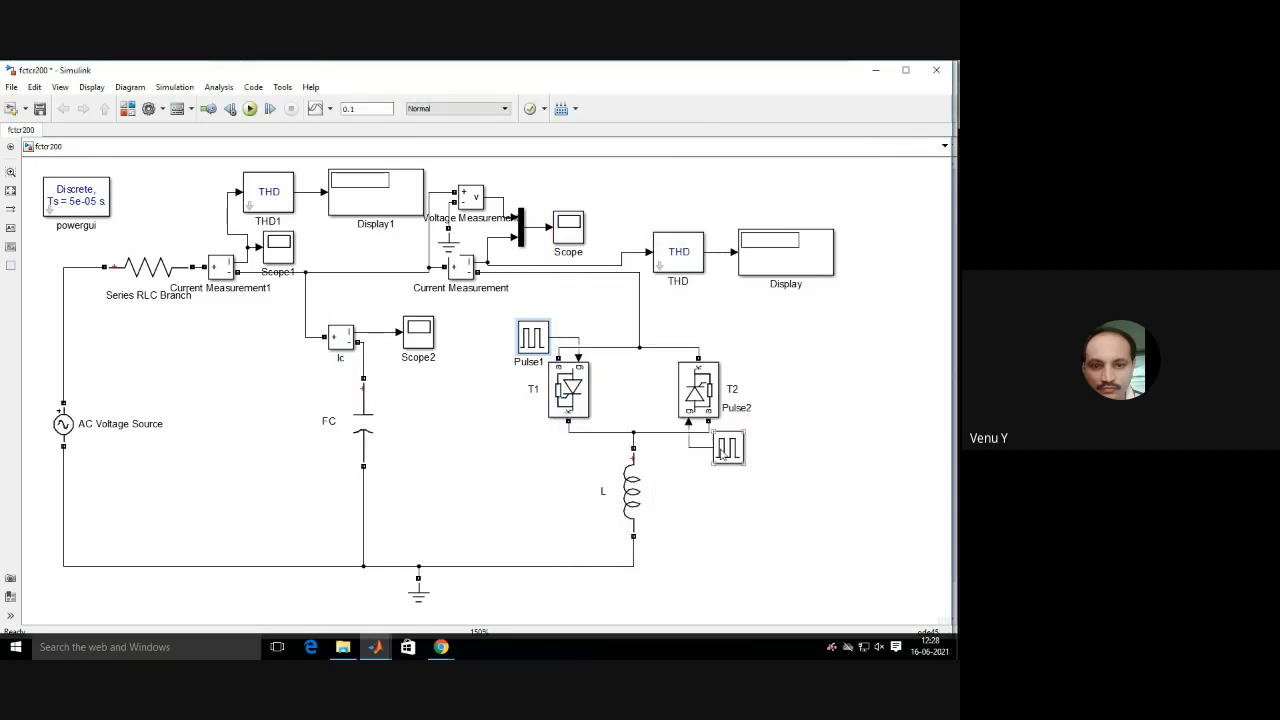
# Review the amplitude, period, pulse width and phase delay of the Pulse2 generator that fires thyristor T2.
pyautogui.doubleClick(728, 448)
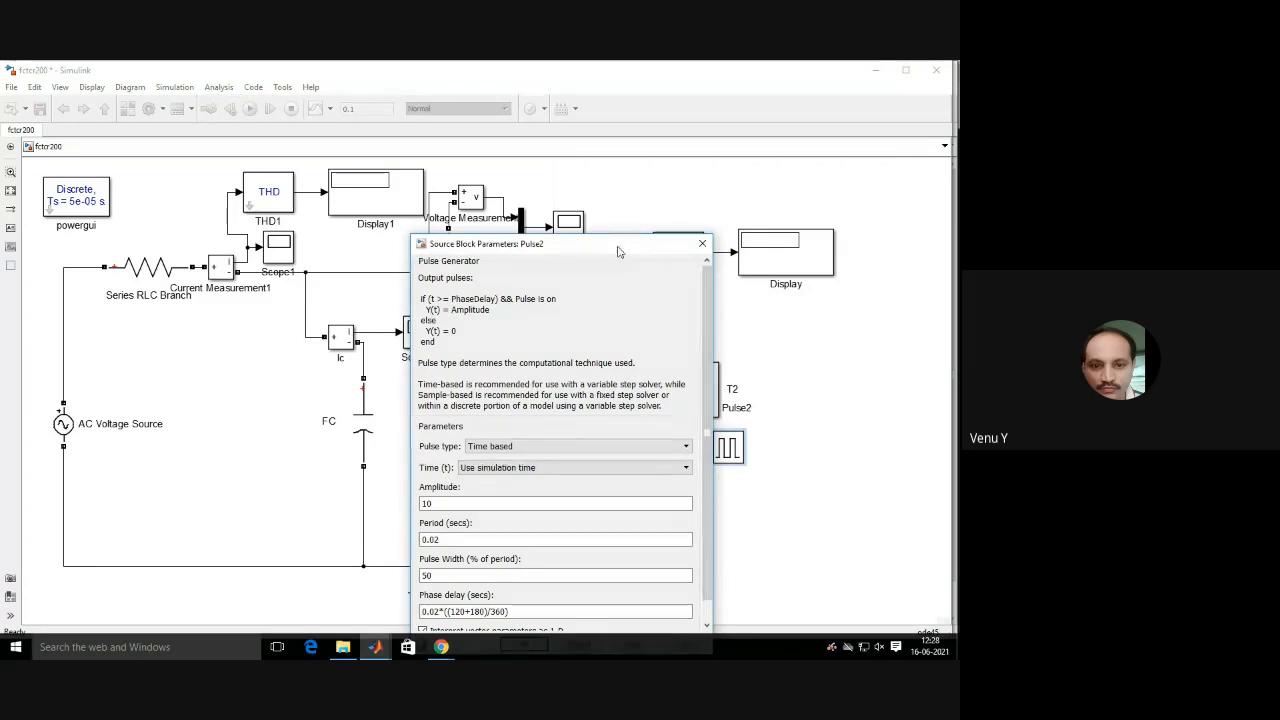
pyautogui.moveTo(620, 248); pyautogui.dragTo(616, 170)
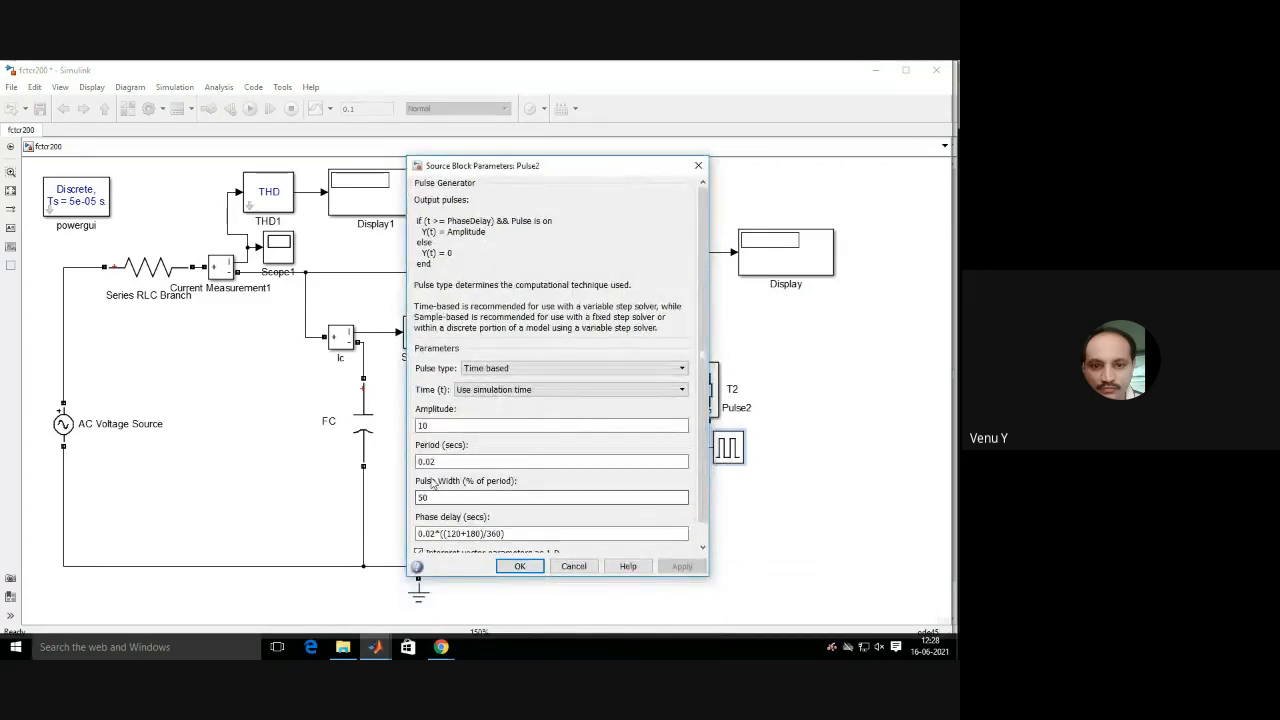
pyautogui.scroll(-1, 711, 503)
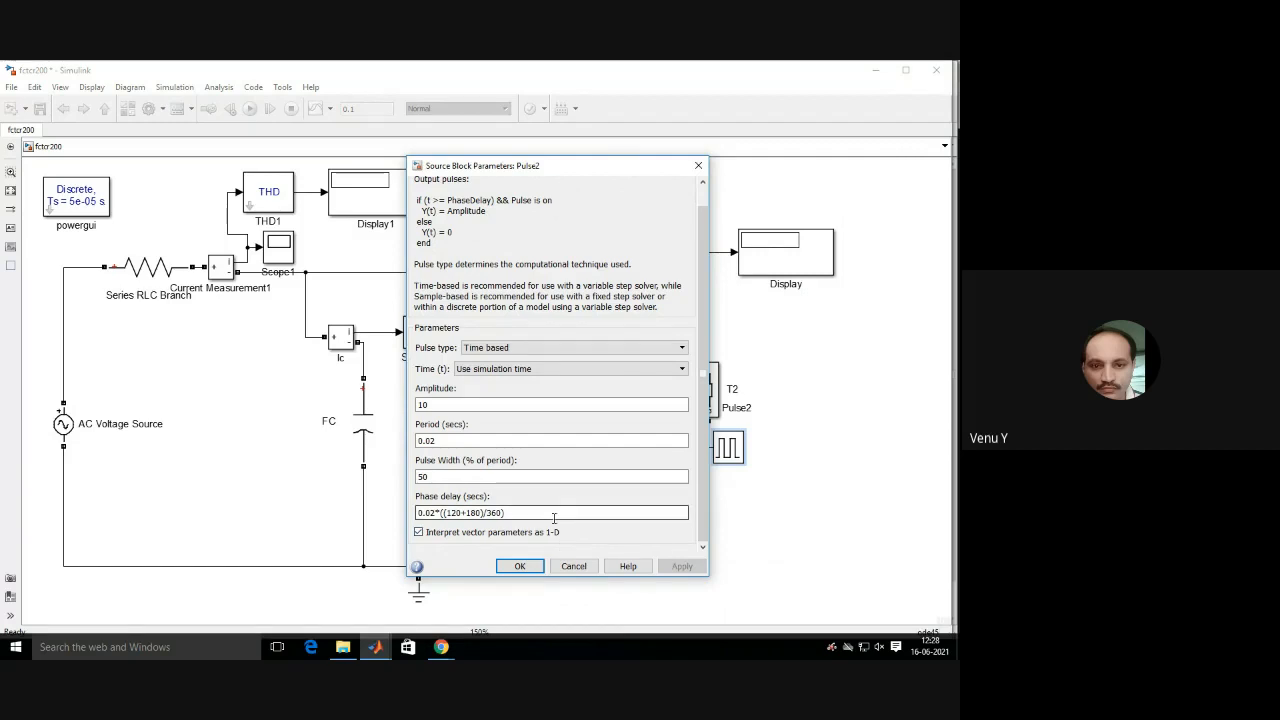
pyautogui.click(520, 567)
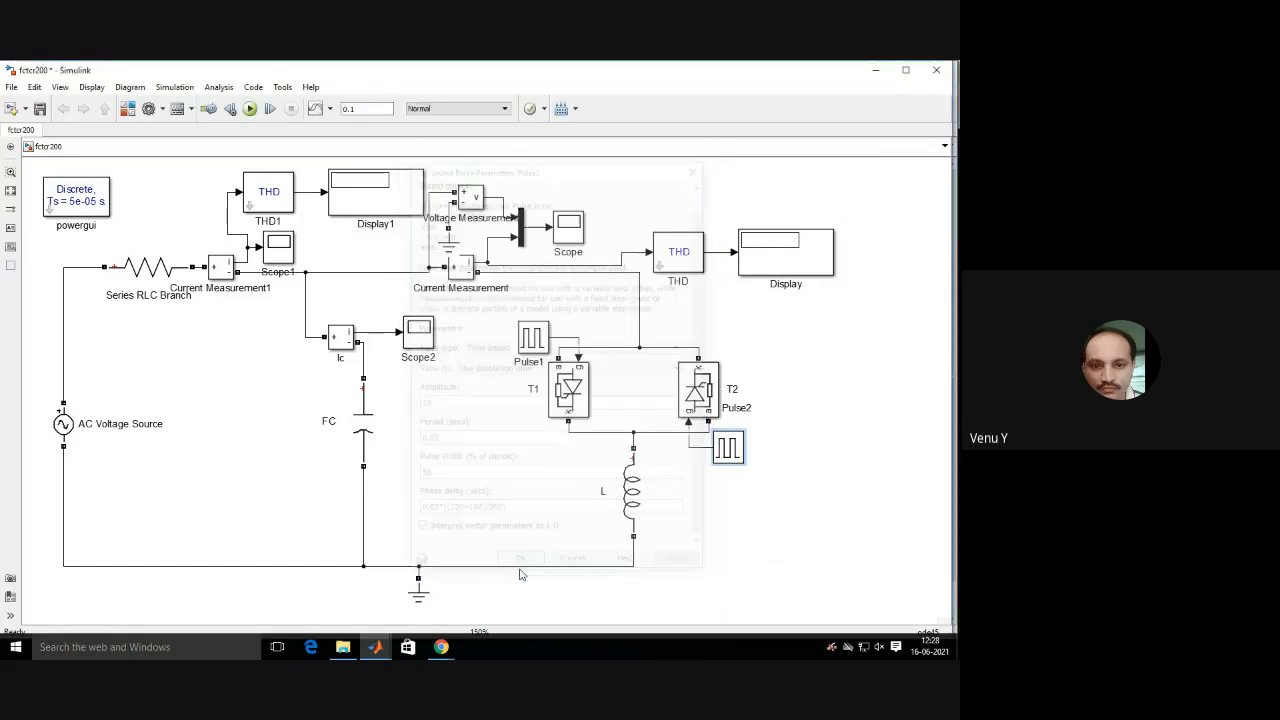
# Run the fctcr200 simulation and examine the voltage and thyristor branch current waveforms in Scope.
pyautogui.click(251, 110)
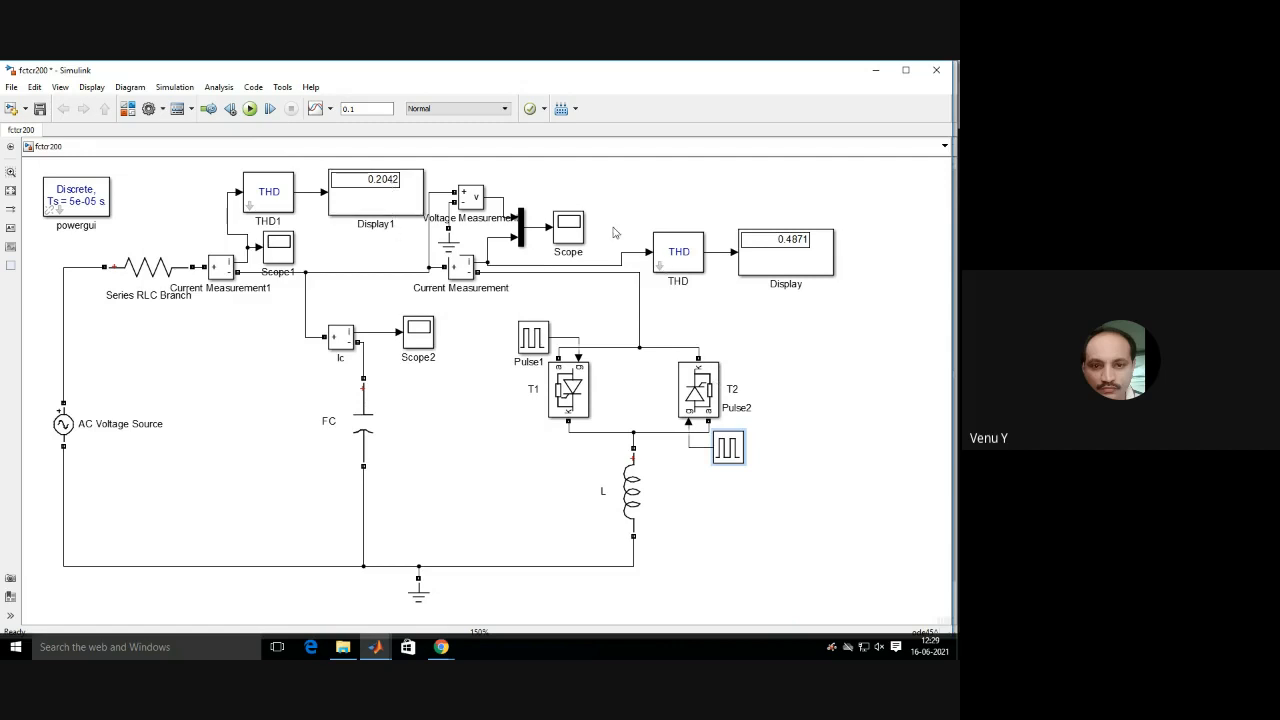
pyautogui.click(571, 228)
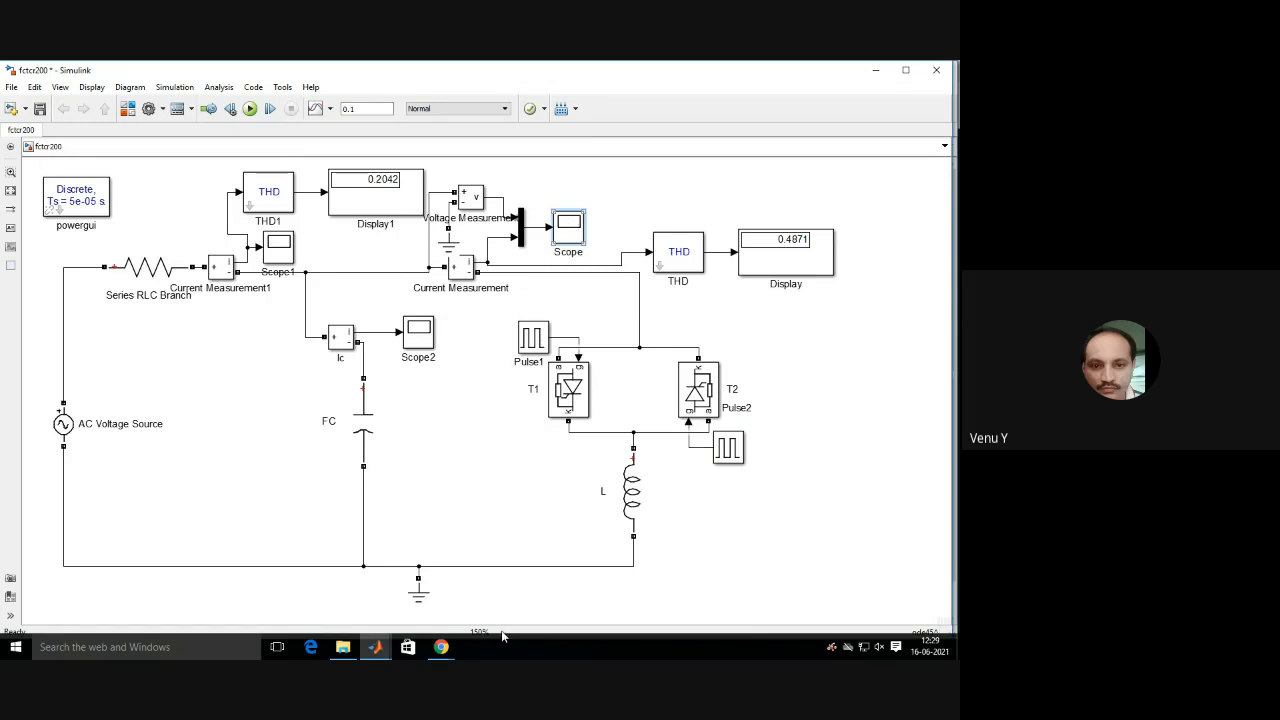
pyautogui.click(376, 649)
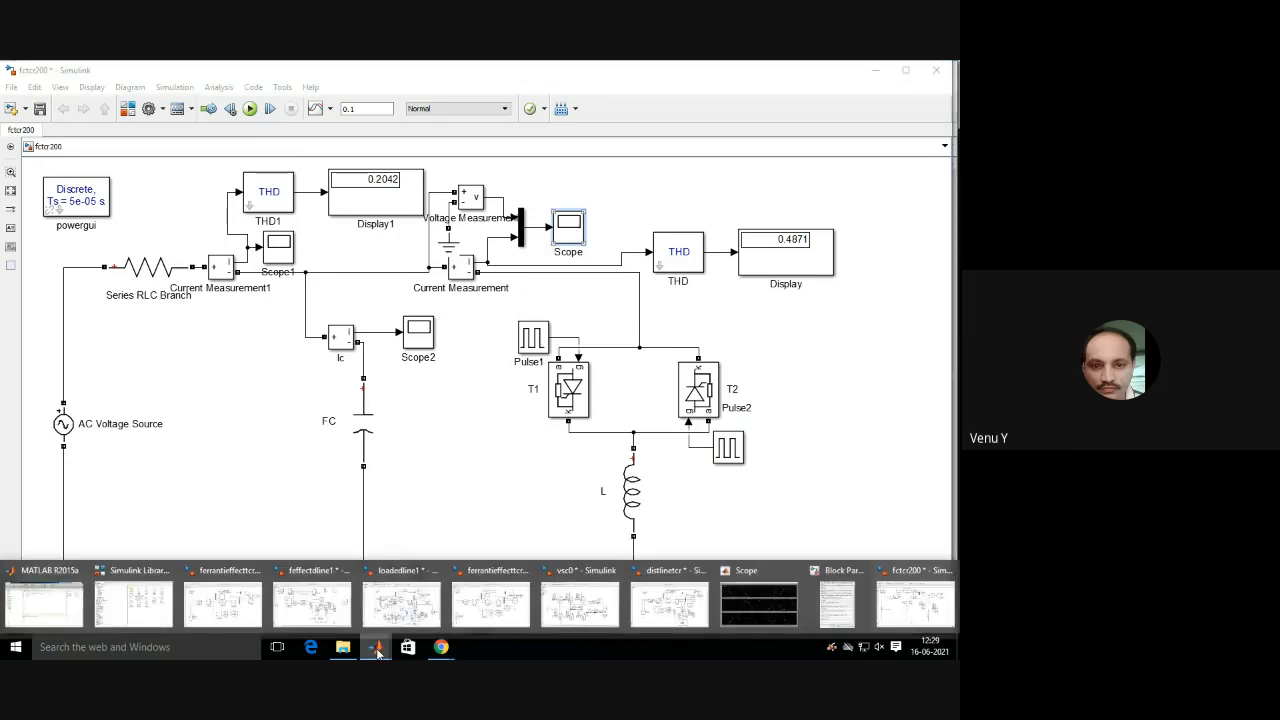
pyautogui.click(376, 649)
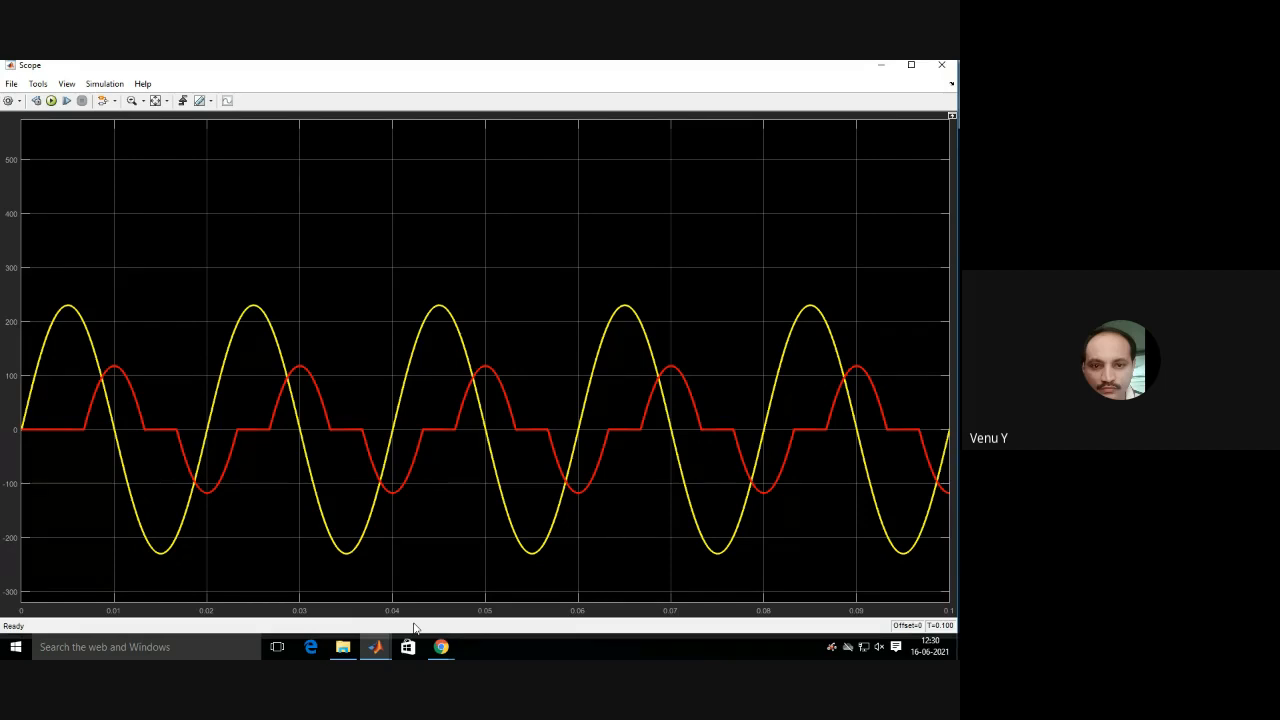
pyautogui.click(881, 66)
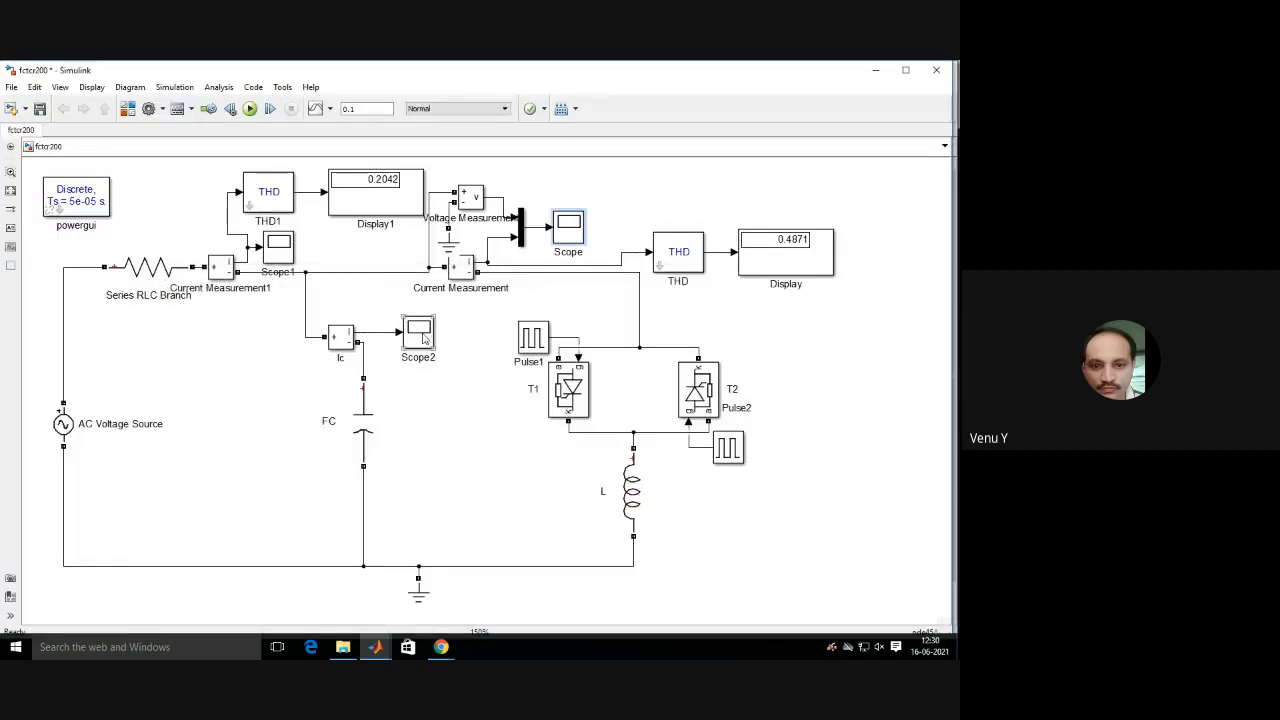
# Examine the fixed capacitor current in Scope2 and the source current in Scope1.
pyautogui.doubleClick(423, 339)
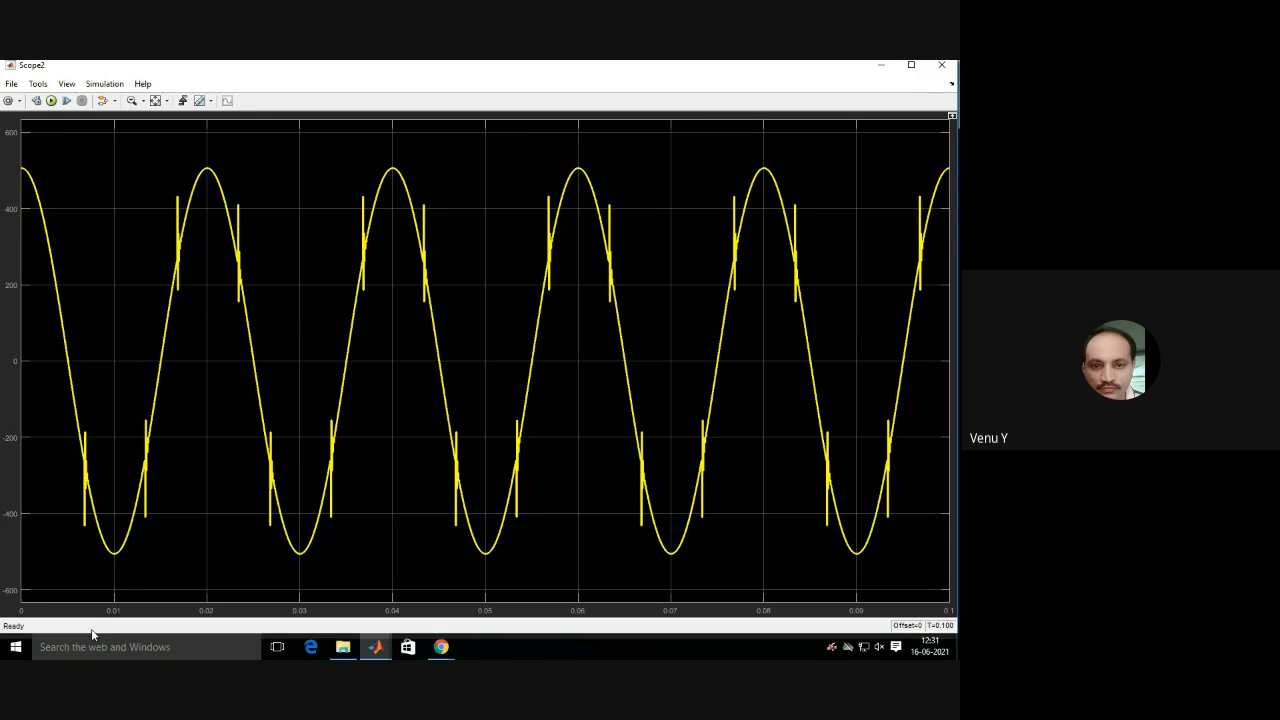
pyautogui.click(953, 66)
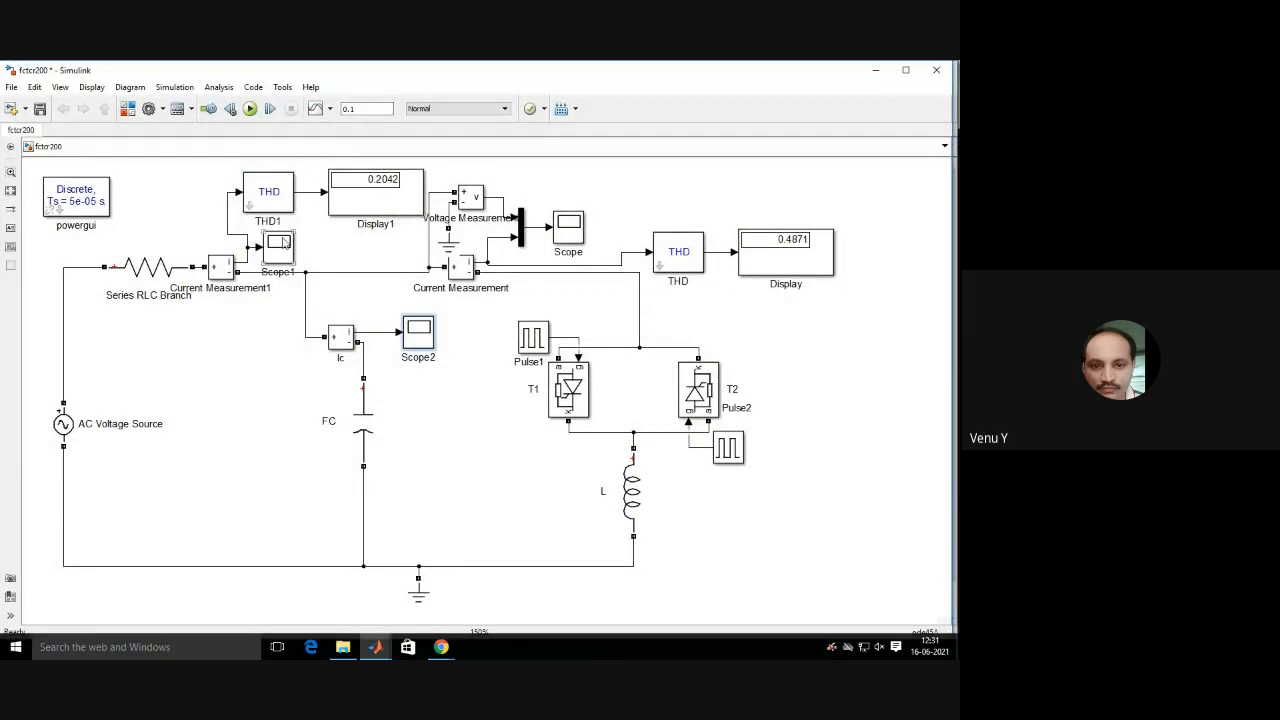
pyautogui.doubleClick(281, 243)
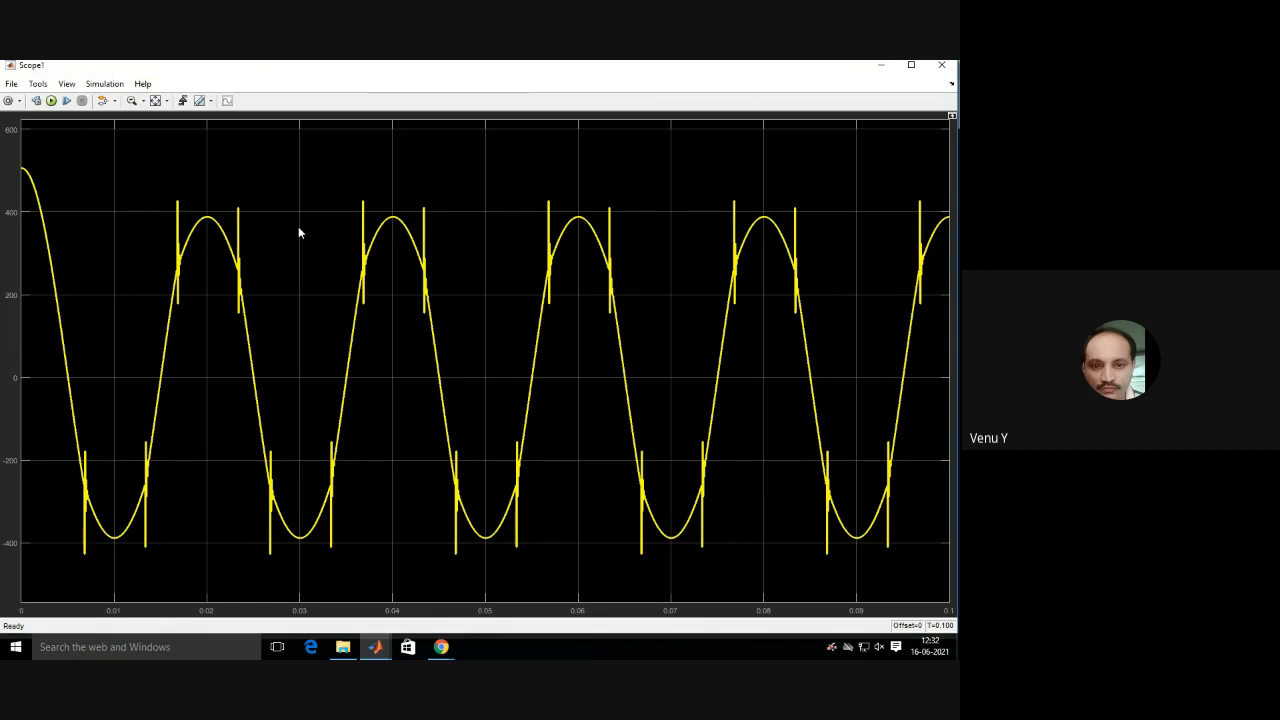
pyautogui.click(941, 65)
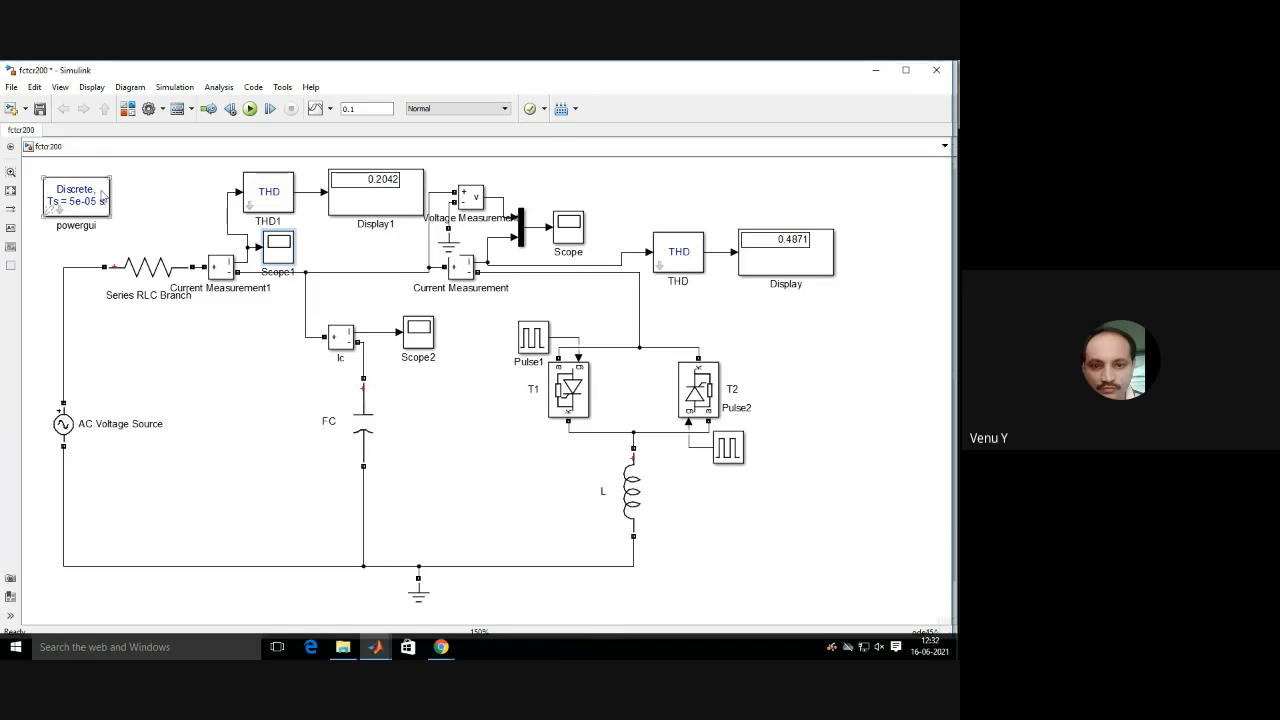
# Browse the FC TCR folder and the TCR folder of the Desktop FACTS Lab for another model to open.
pyautogui.click(19, 90)
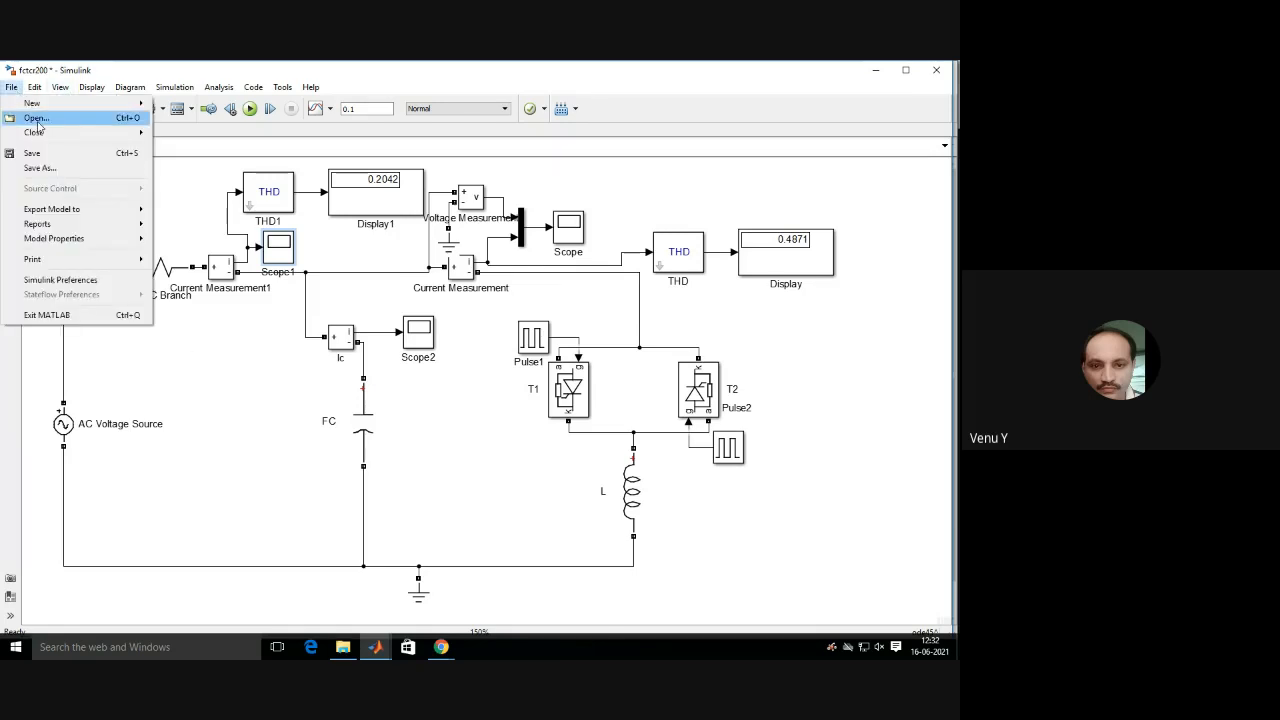
pyautogui.click(38, 118)
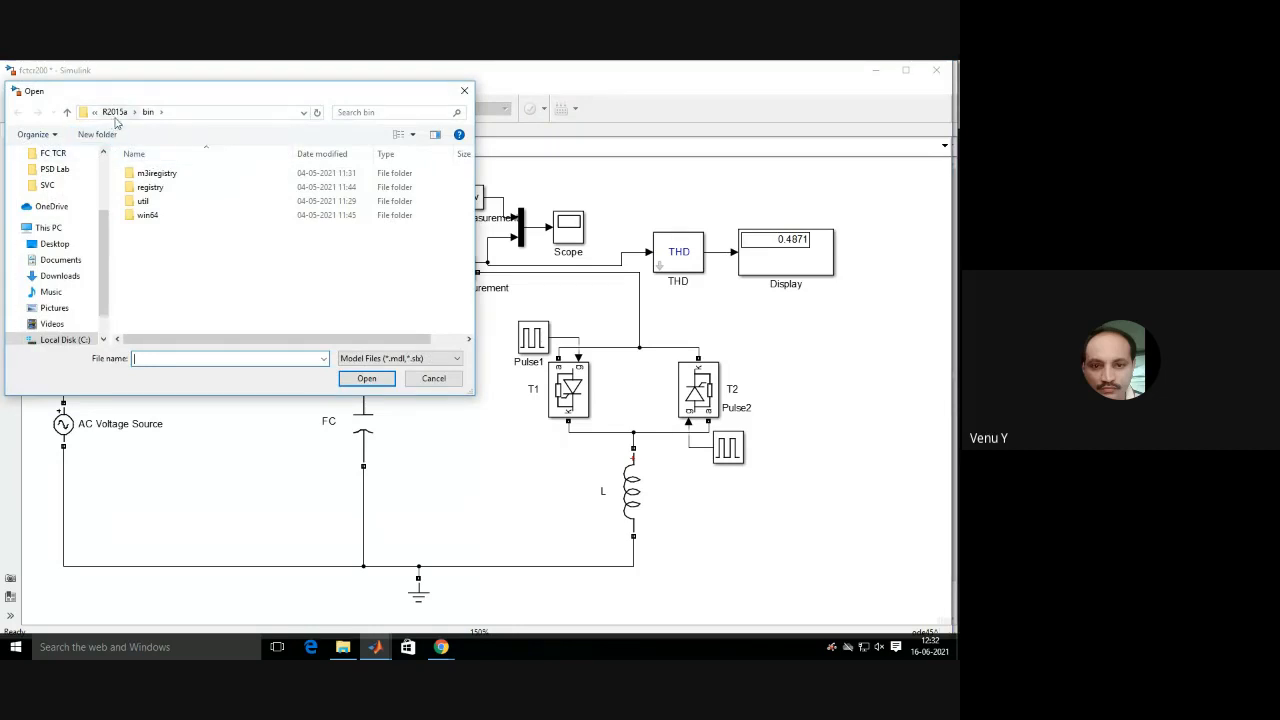
pyautogui.click(77, 155)
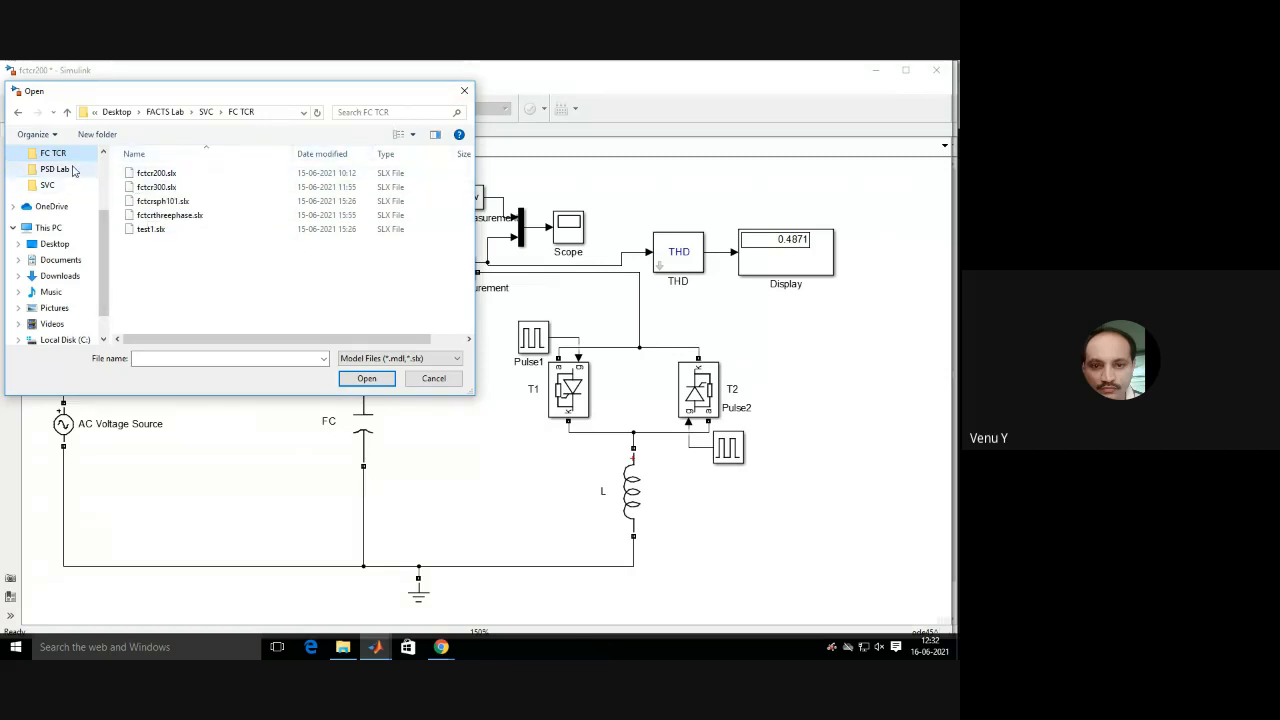
pyautogui.scroll(2, 55, 230)
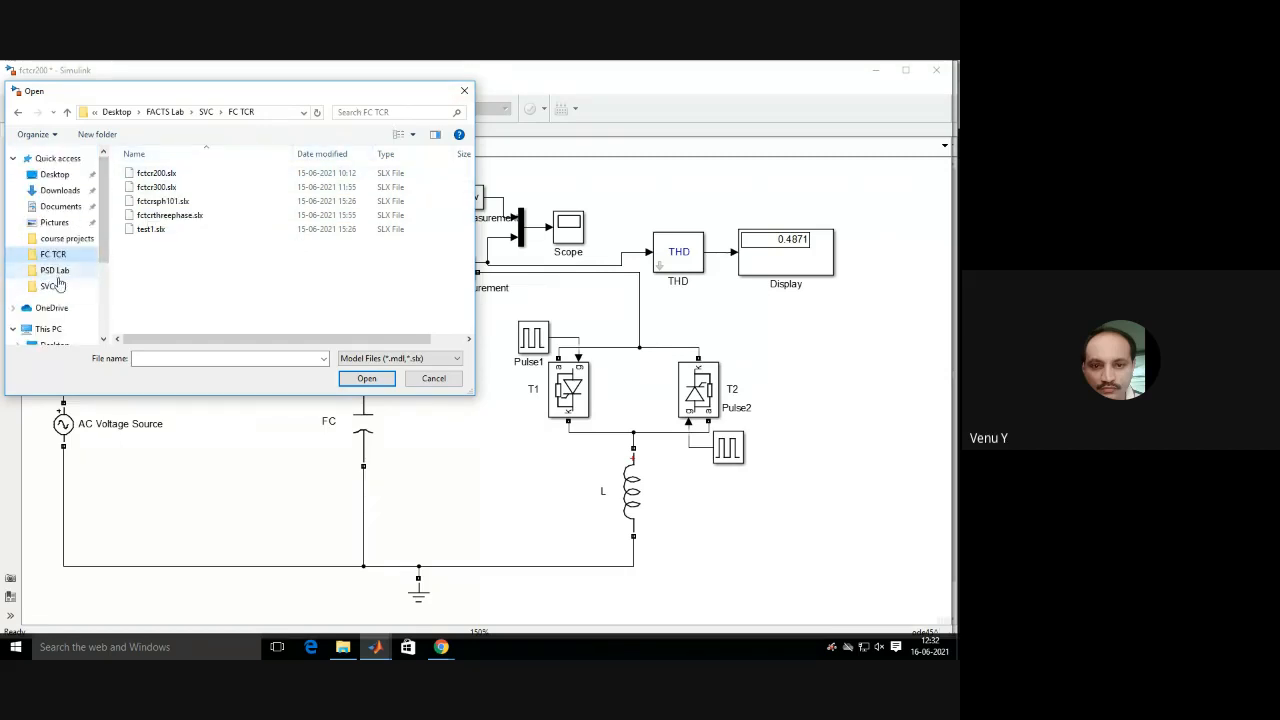
pyautogui.click(55, 175)
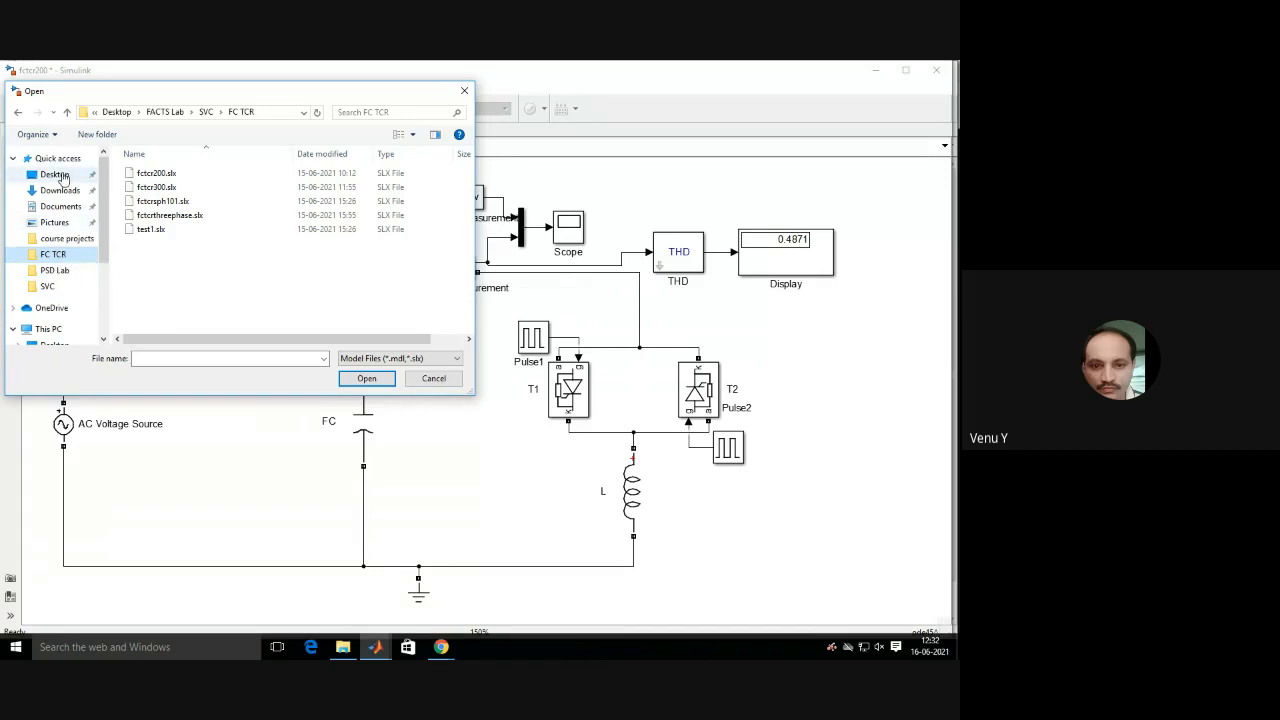
pyautogui.doubleClick(163, 175)
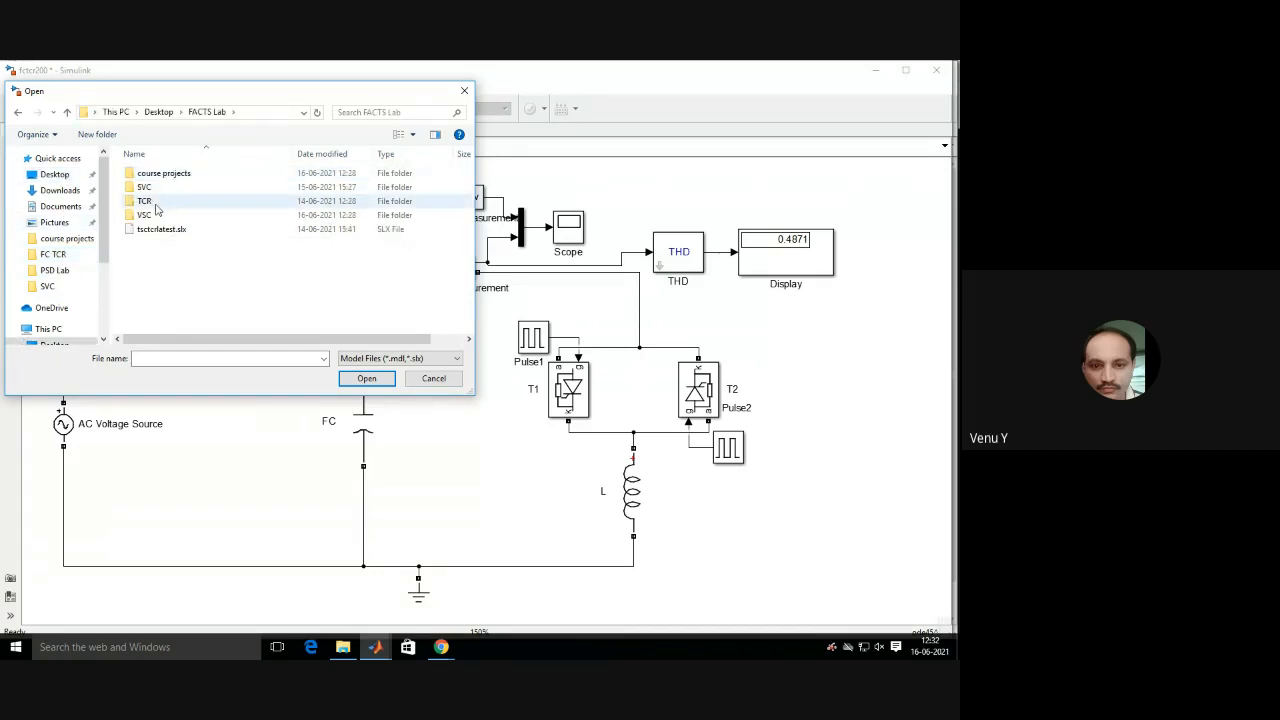
pyautogui.doubleClick(150, 203)
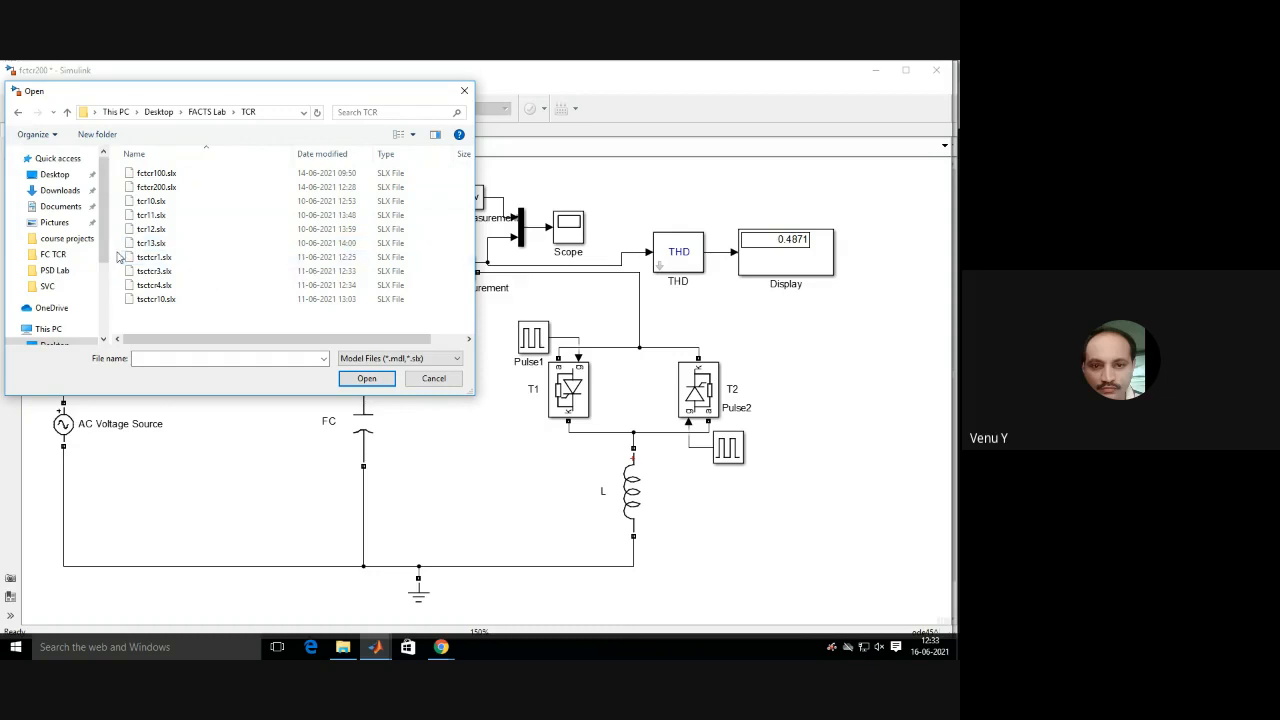
pyautogui.scroll(-1, 103, 240)
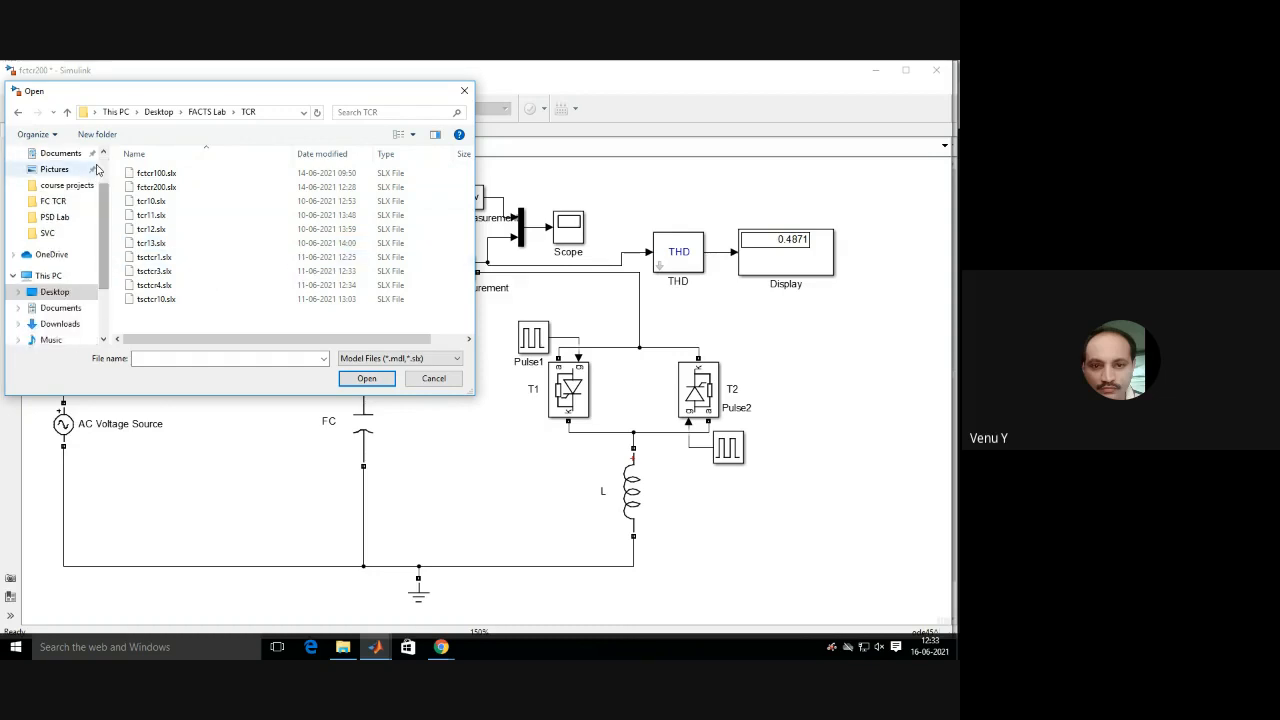
pyautogui.scroll(1, 107, 170)
pyautogui.click(60, 176)
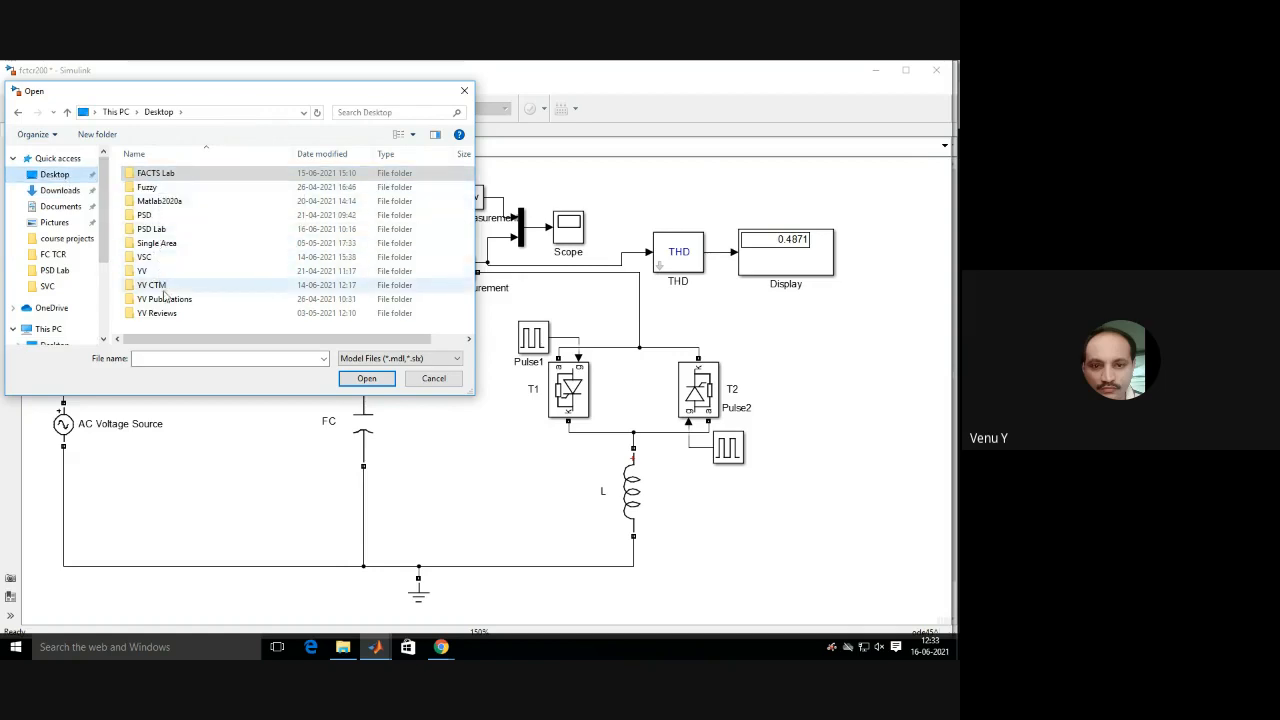
pyautogui.doubleClick(155, 174)
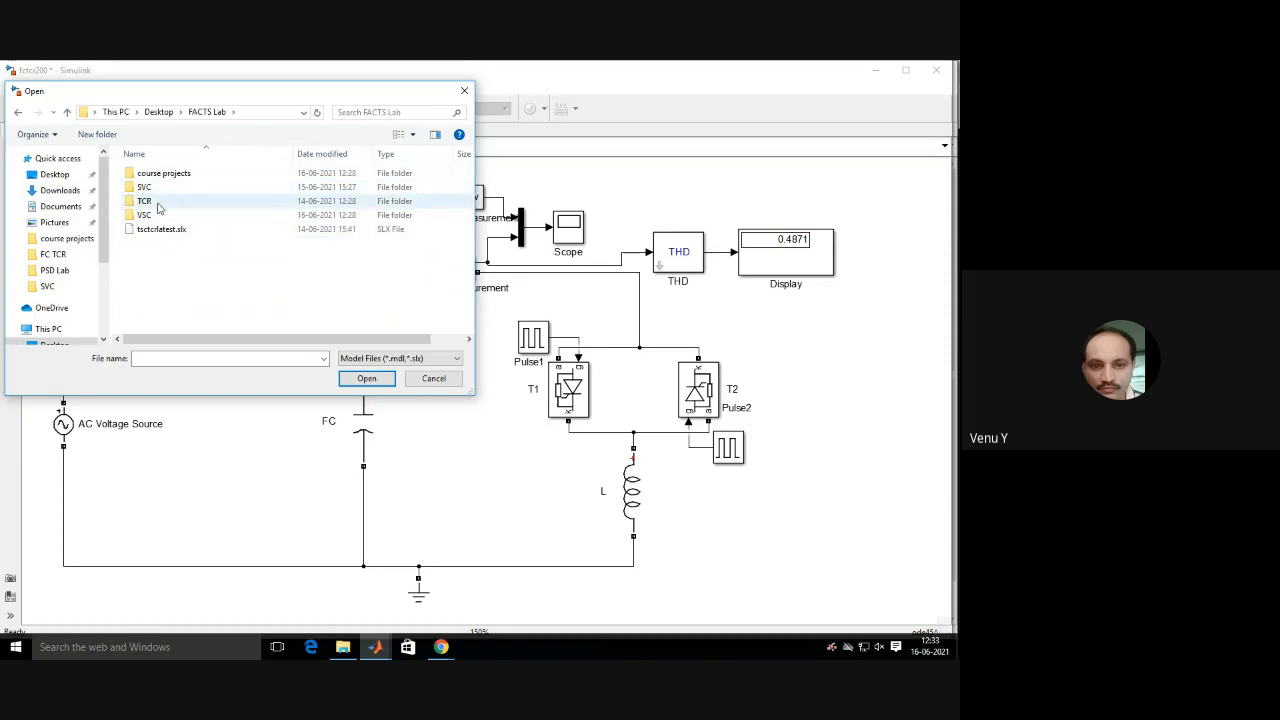
pyautogui.doubleClick(157, 204)
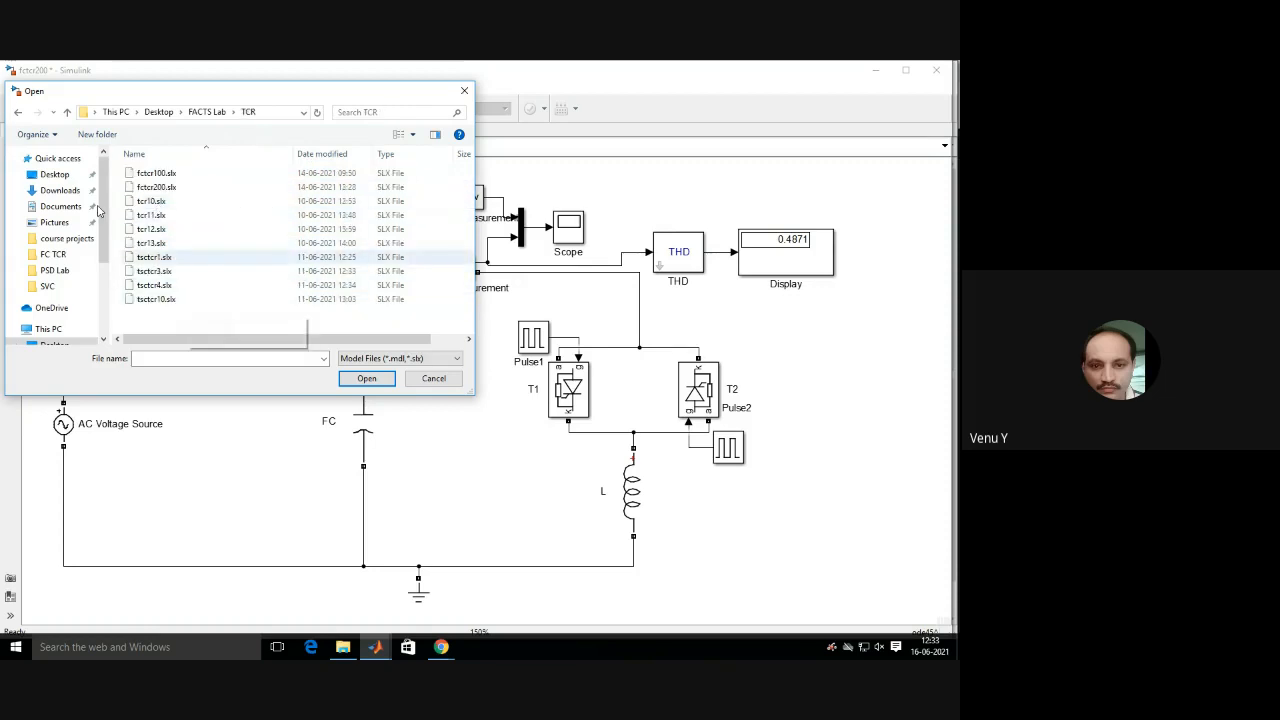
# Open tcr2.slx from the TCR folder under Desktop > YV > FACTS Lab, look over the three-phase circuit and close it.
pyautogui.click(67, 111)
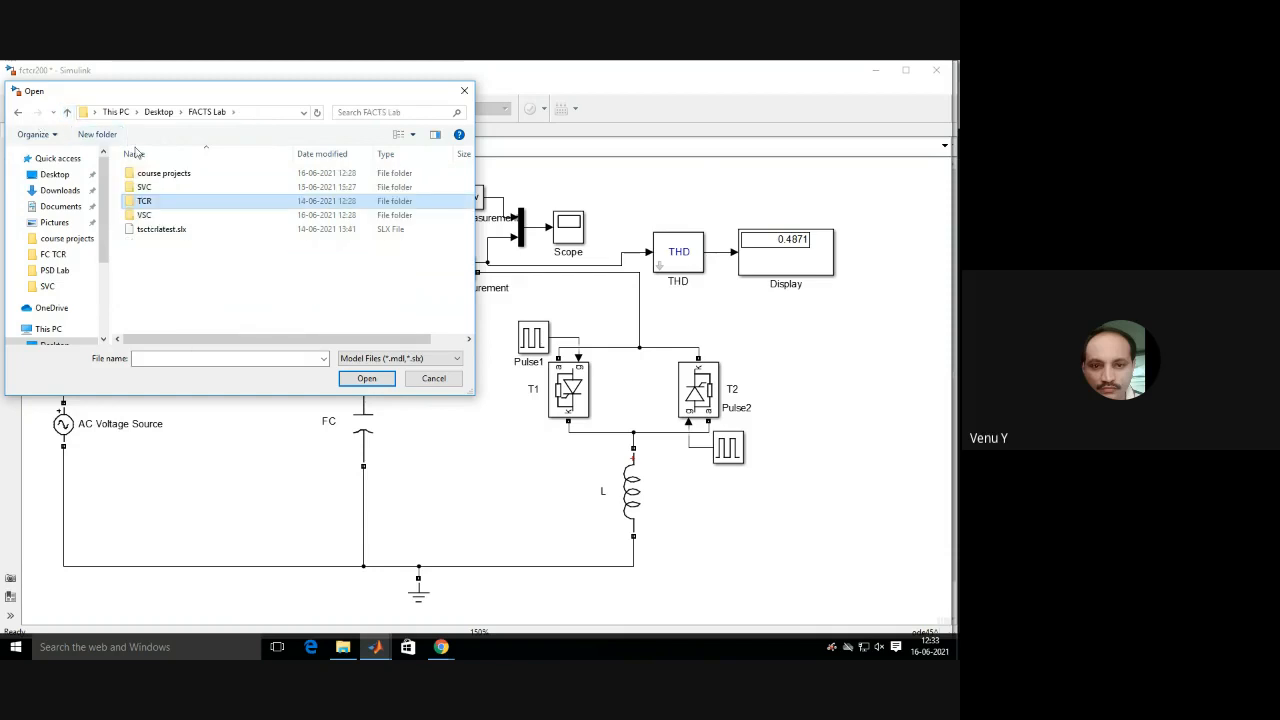
pyautogui.click(67, 112)
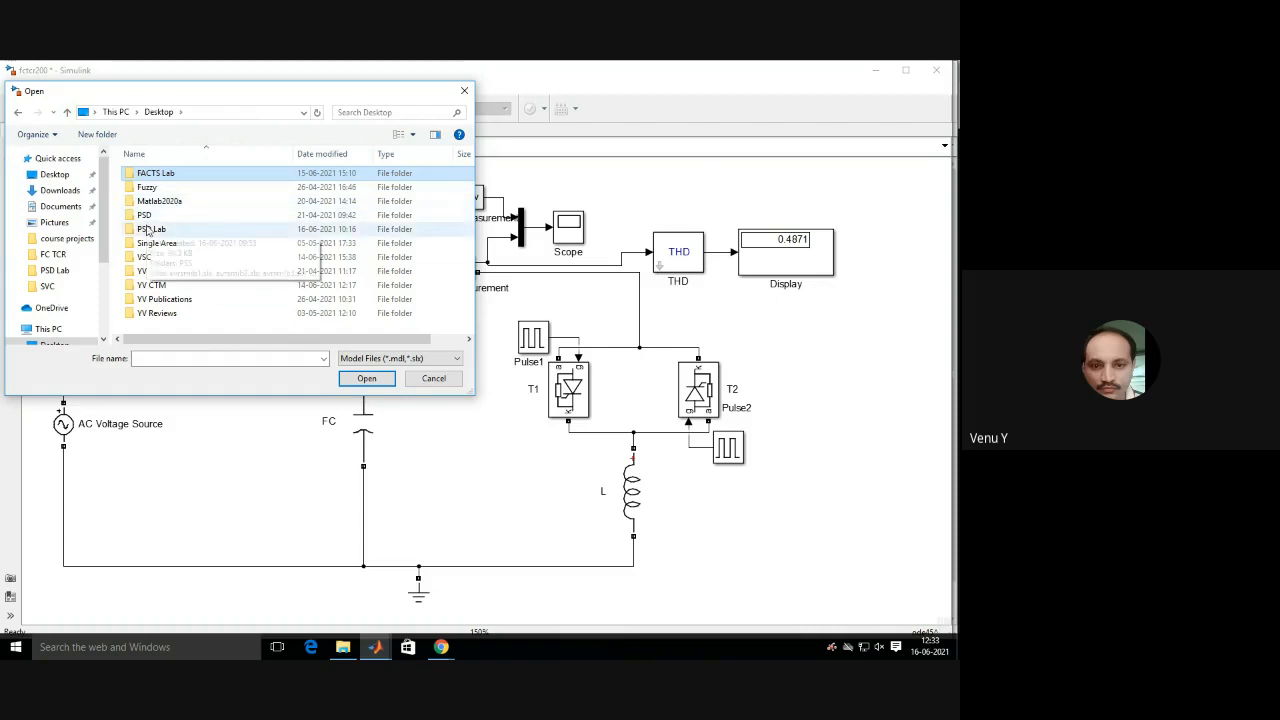
pyautogui.doubleClick(147, 273)
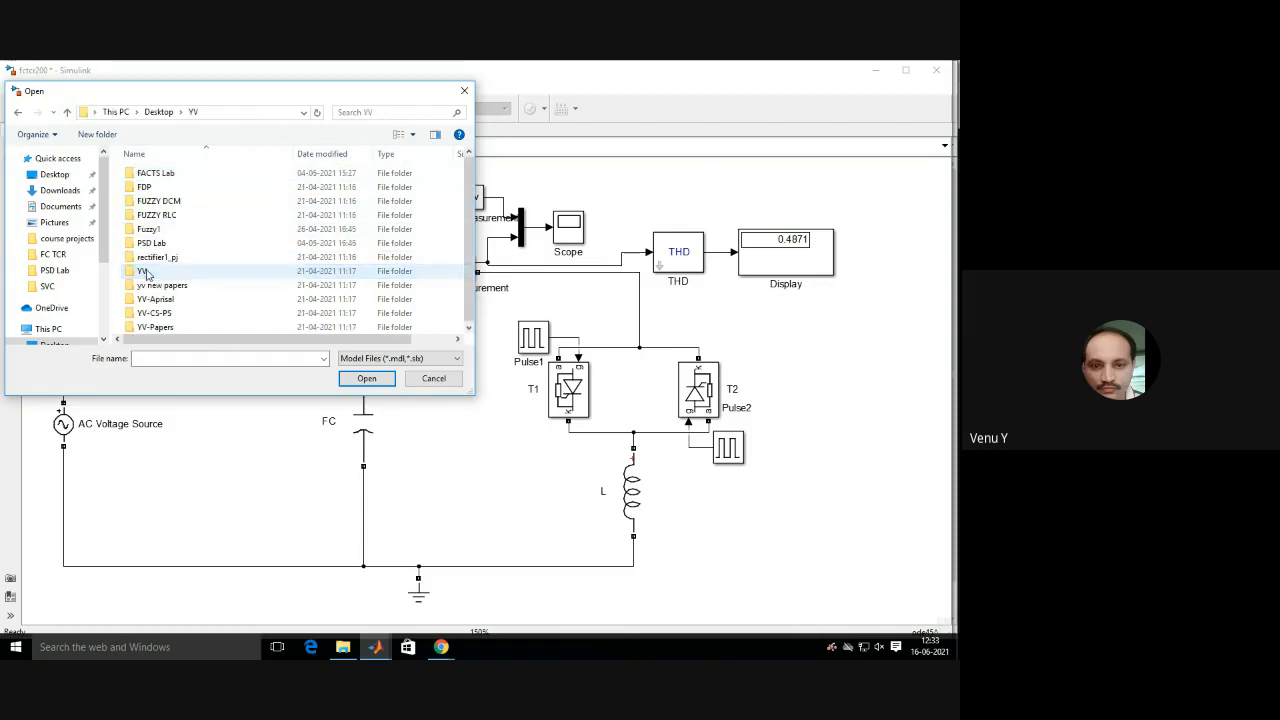
pyautogui.doubleClick(162, 178)
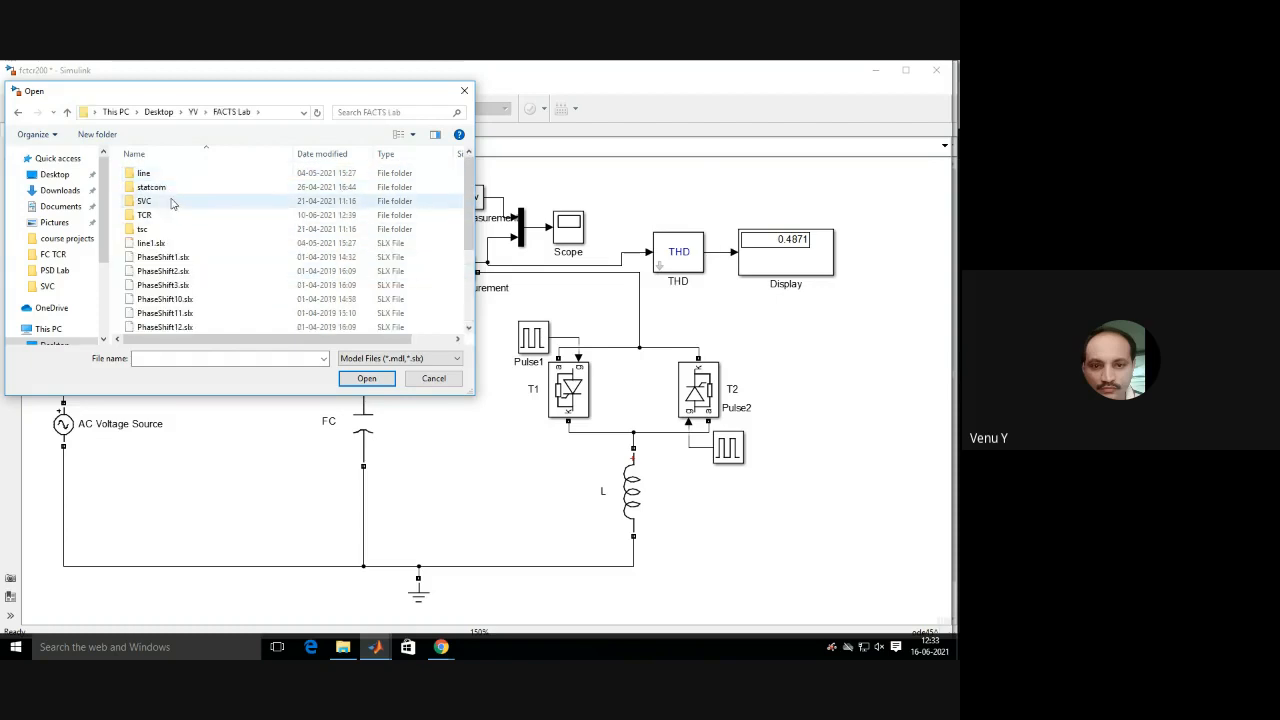
pyautogui.click(157, 217)
pyautogui.doubleClick(157, 216)
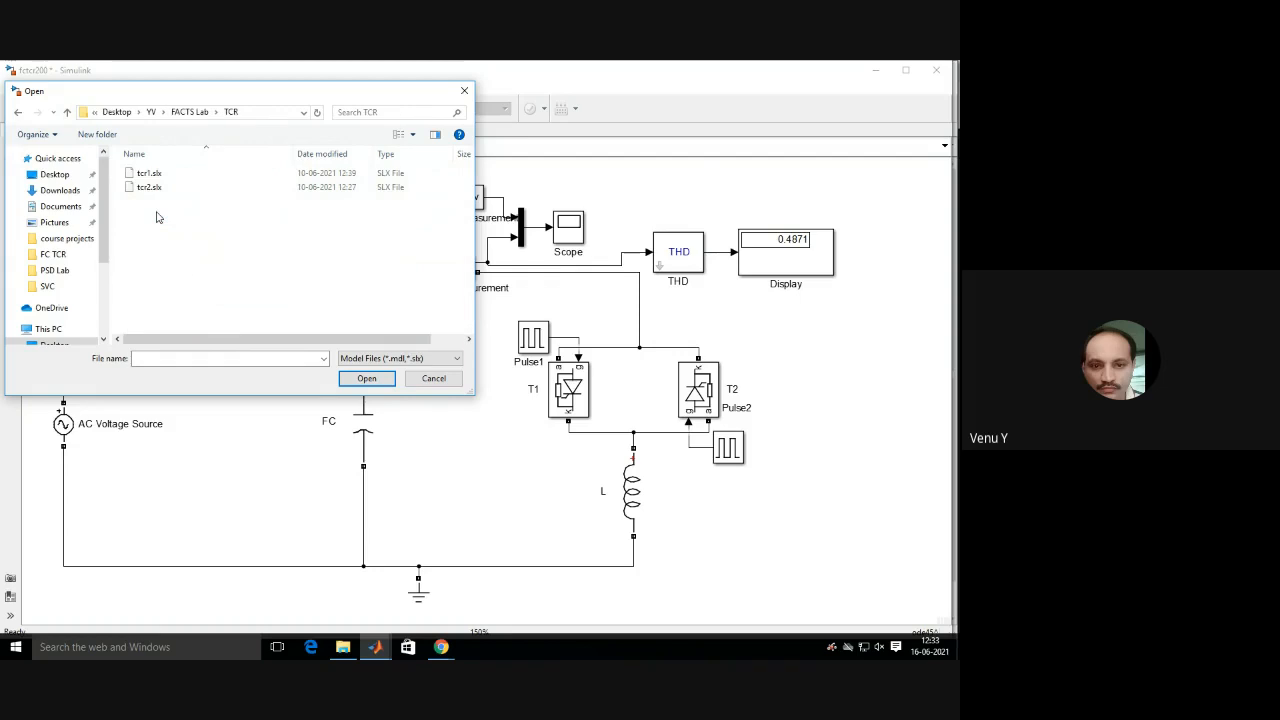
pyautogui.doubleClick(153, 188)
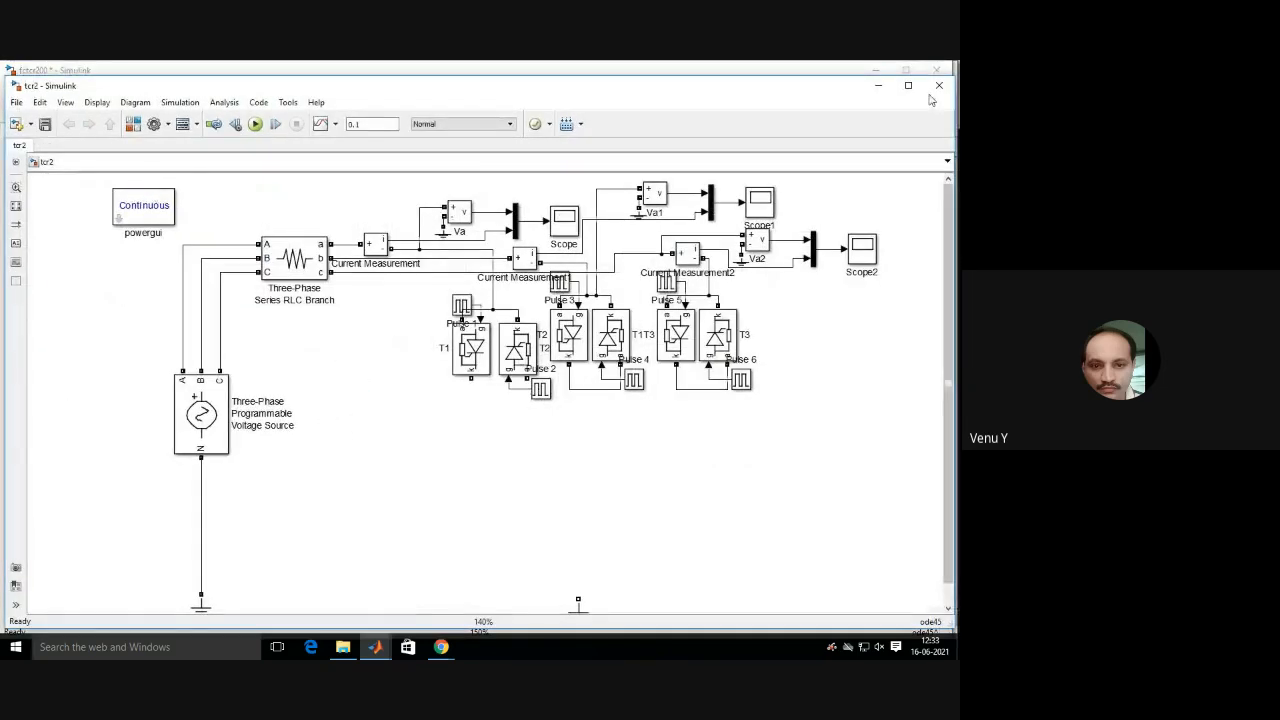
pyautogui.click(938, 86)
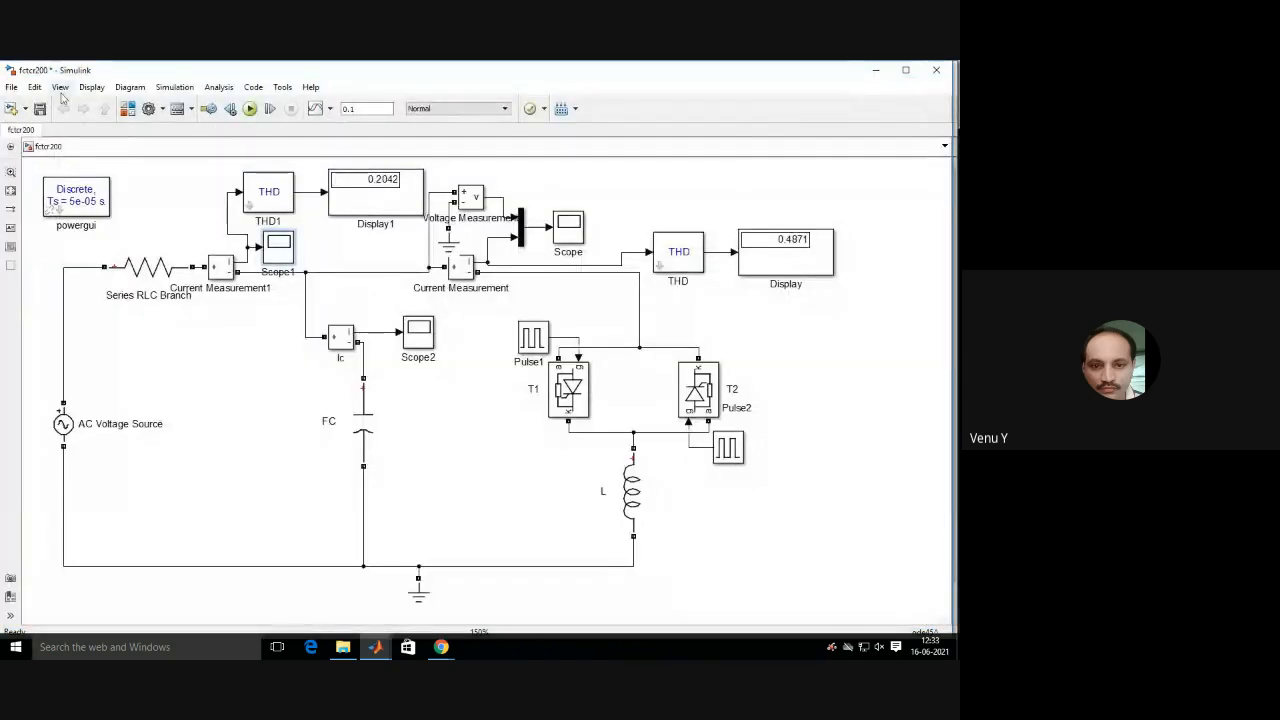
# Browse the FACTS Lab folder on the Desktop and its TCR subfolder for another model to open.
pyautogui.click(11, 87)
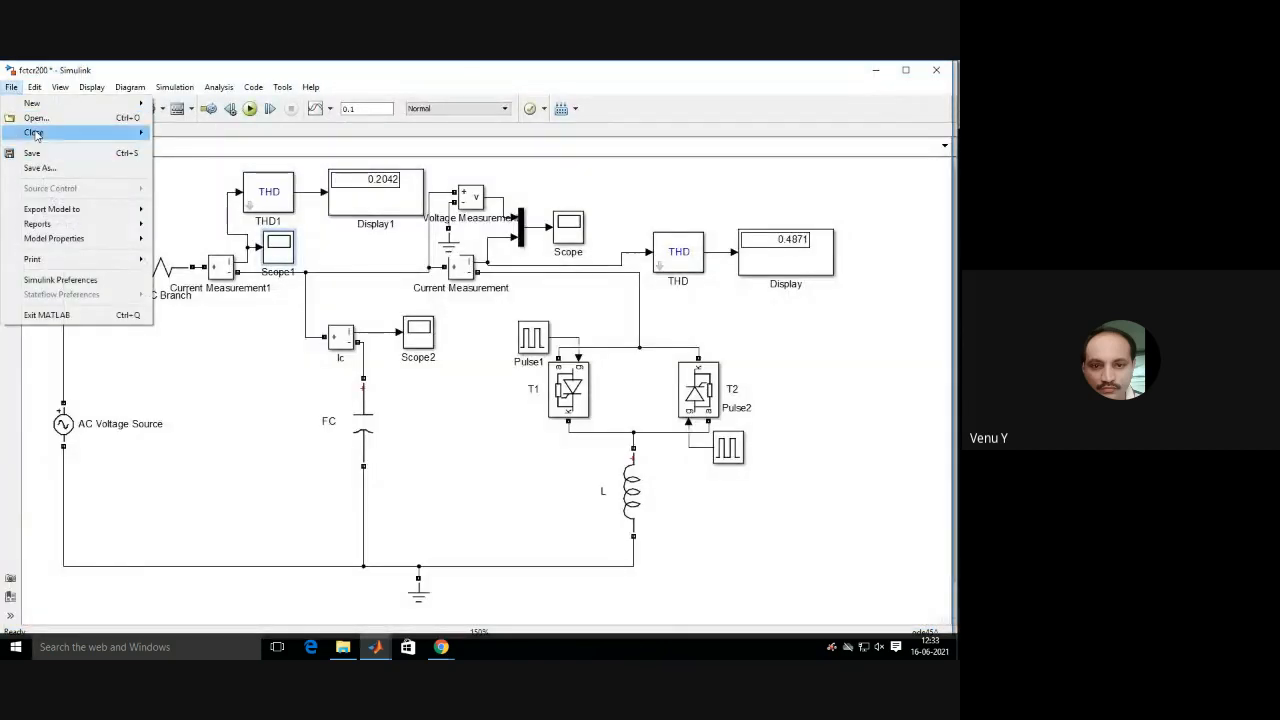
pyautogui.click(36, 118)
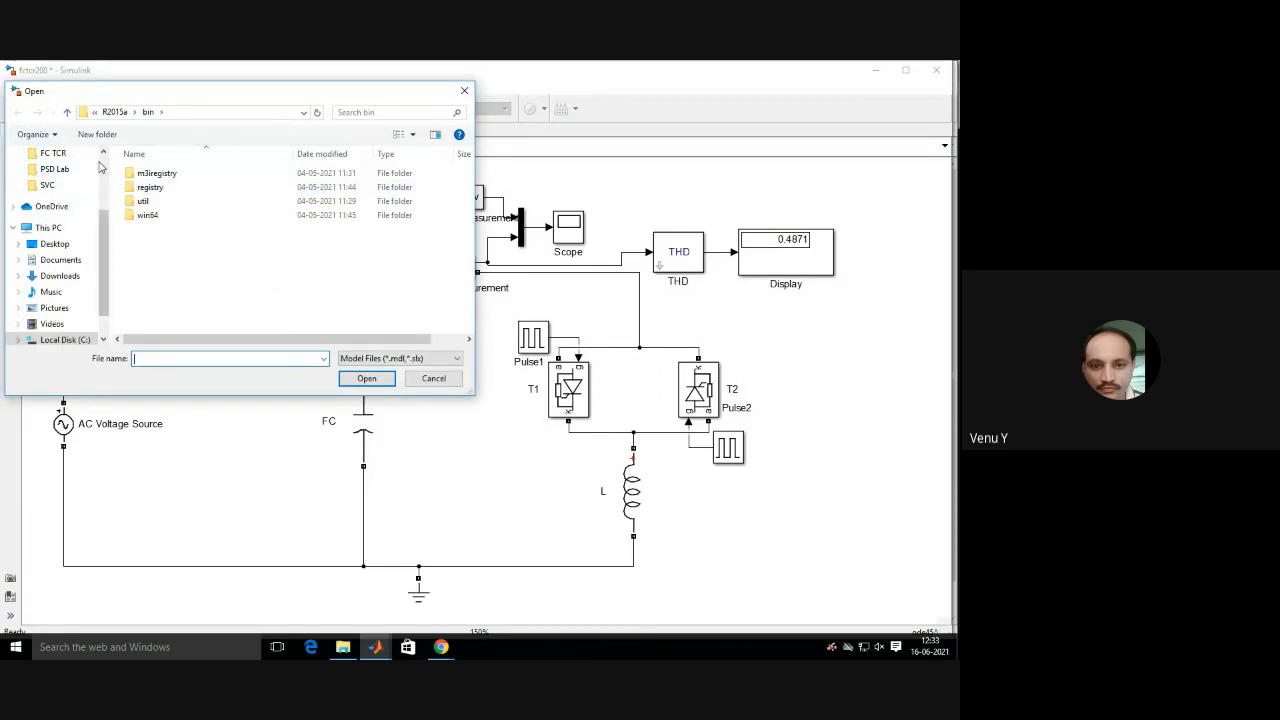
pyautogui.scroll(3, 100, 167)
pyautogui.click(55, 174)
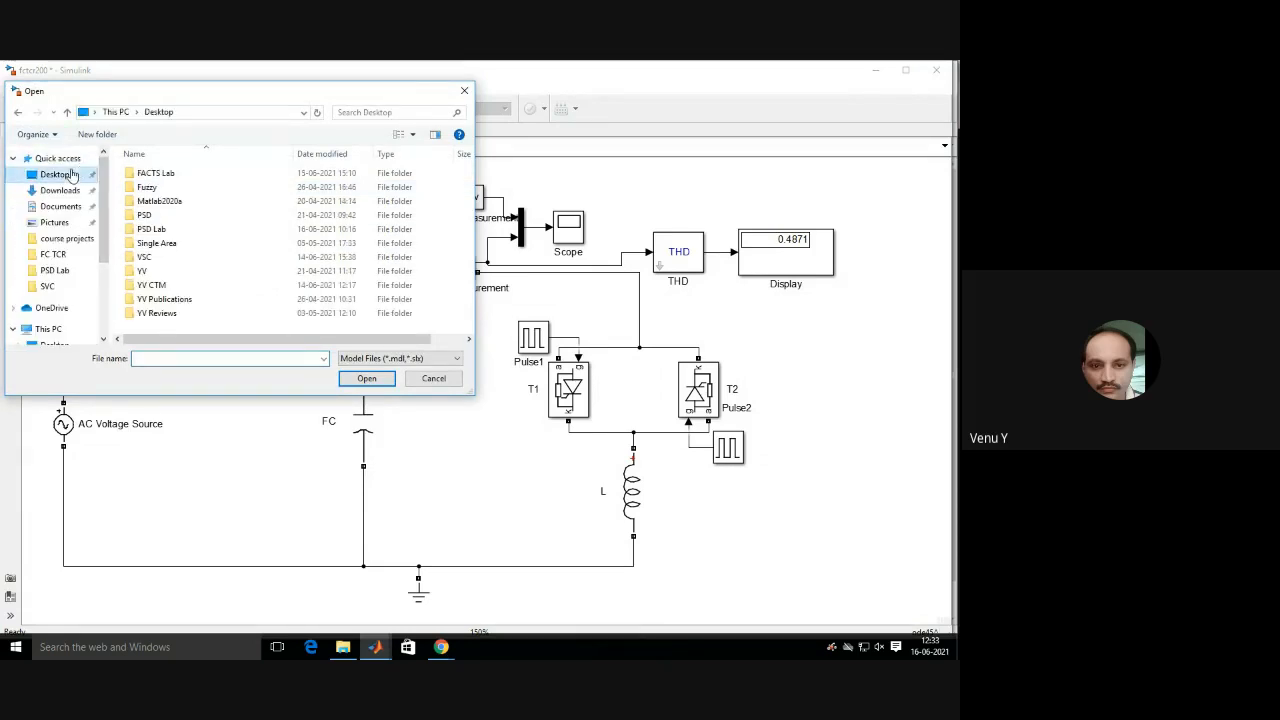
pyautogui.doubleClick(150, 175)
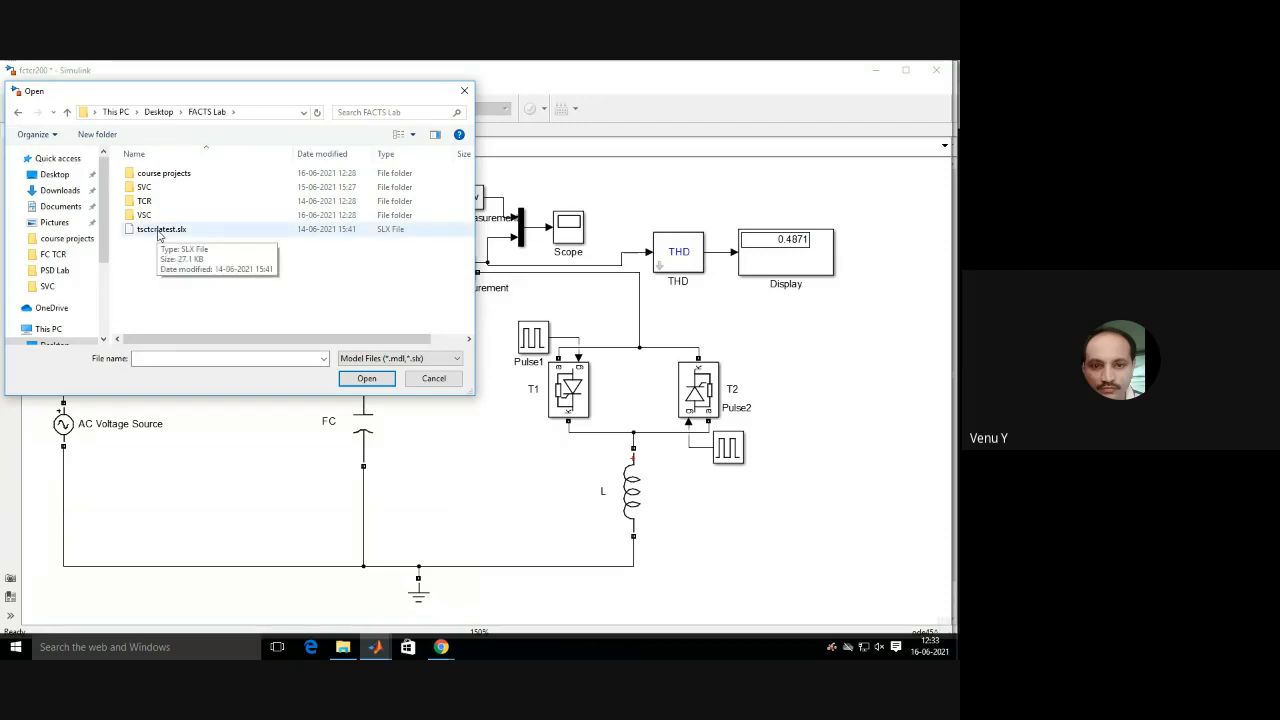
pyautogui.doubleClick(143, 201)
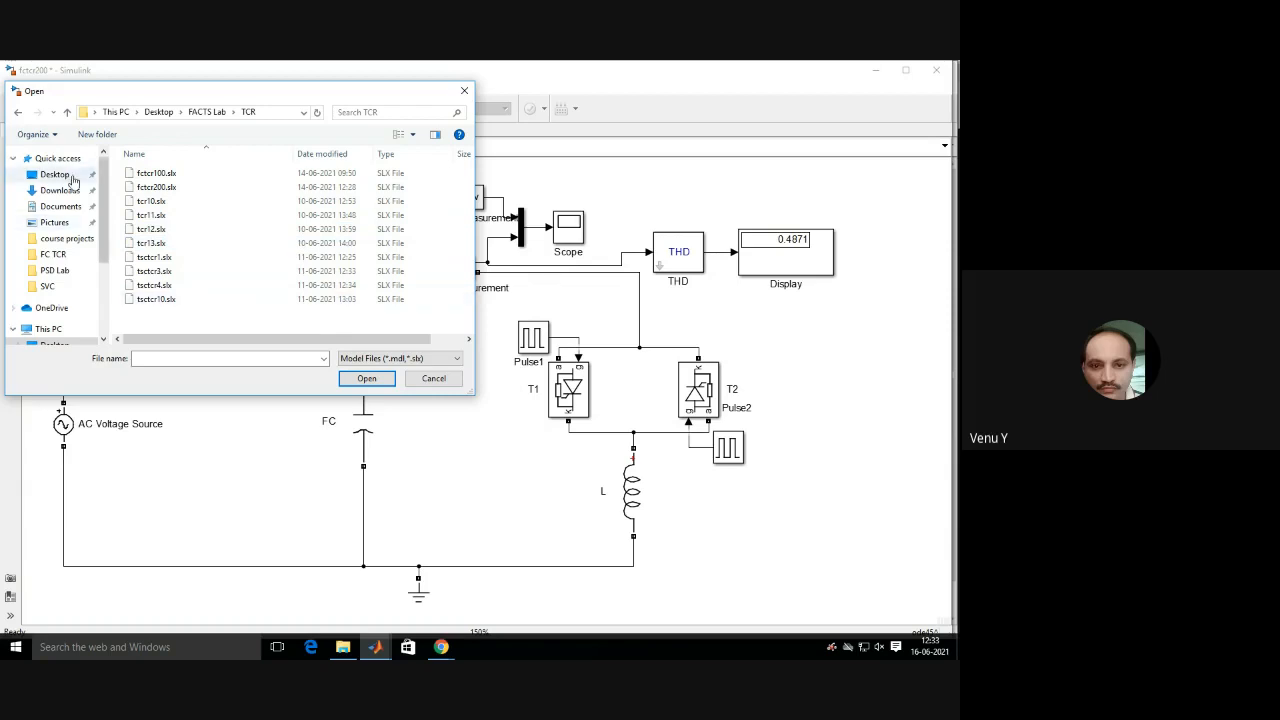
pyautogui.click(67, 114)
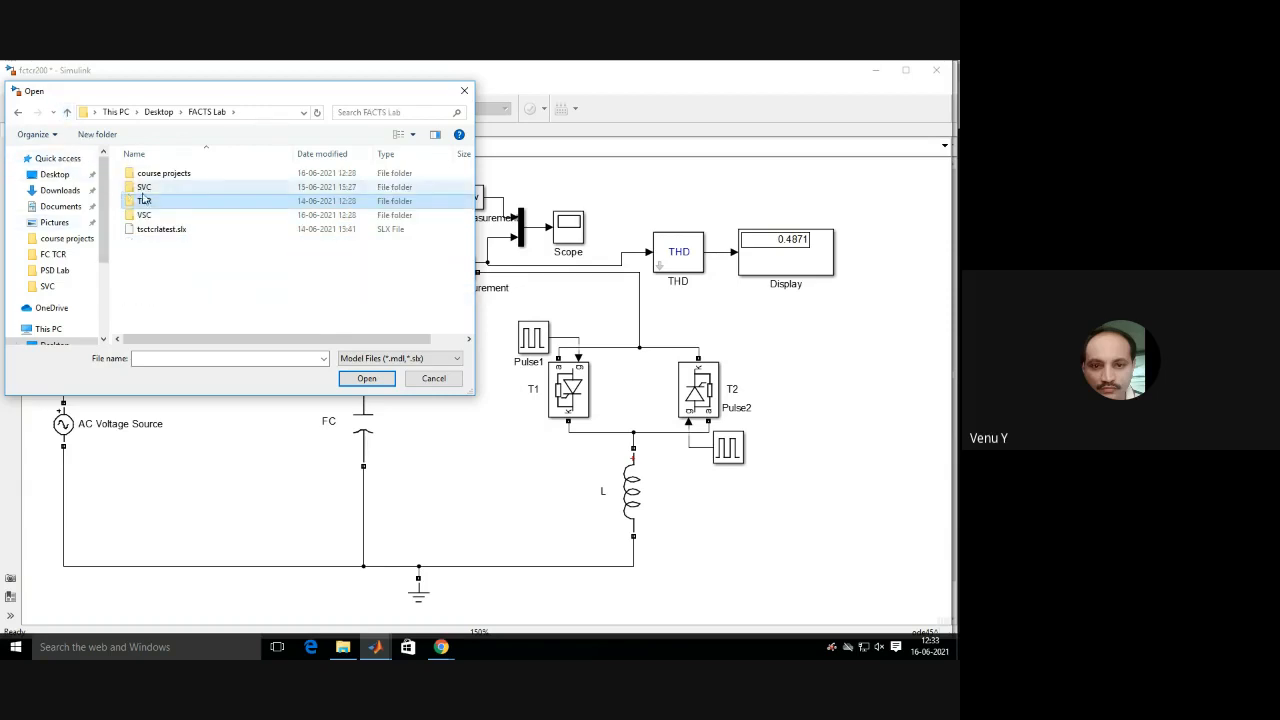
pyautogui.click(67, 114)
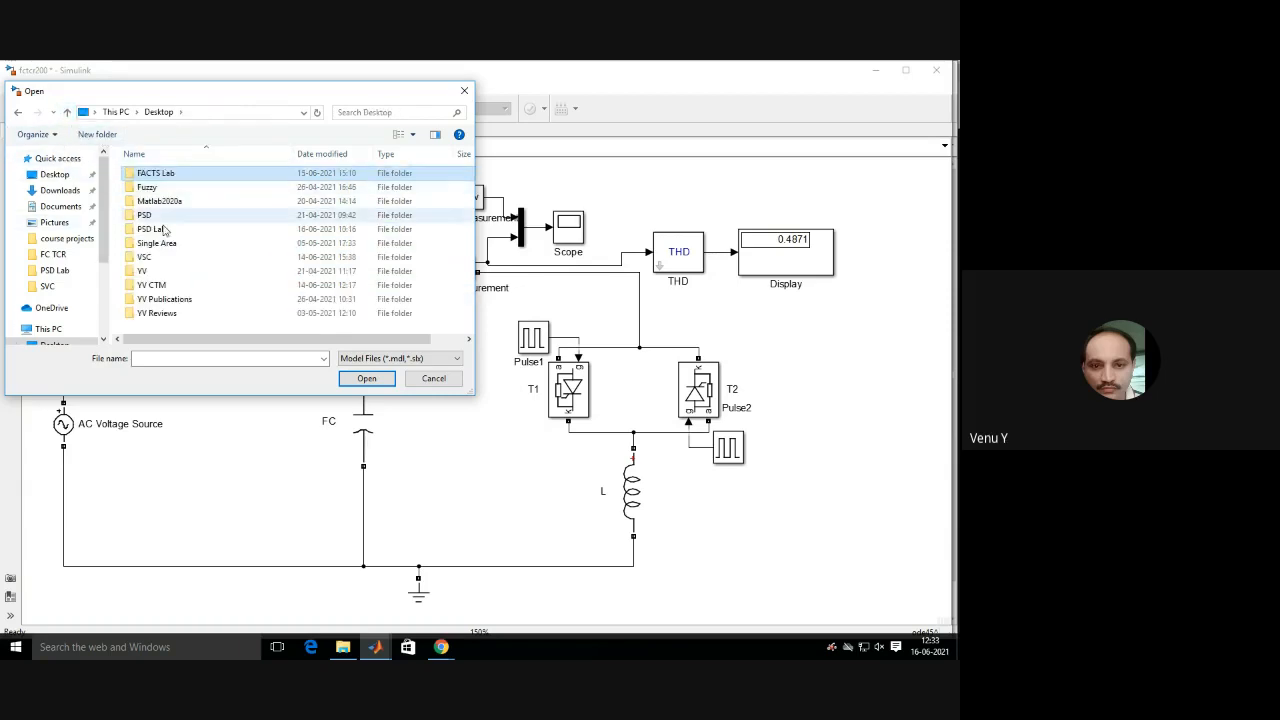
pyautogui.doubleClick(163, 174)
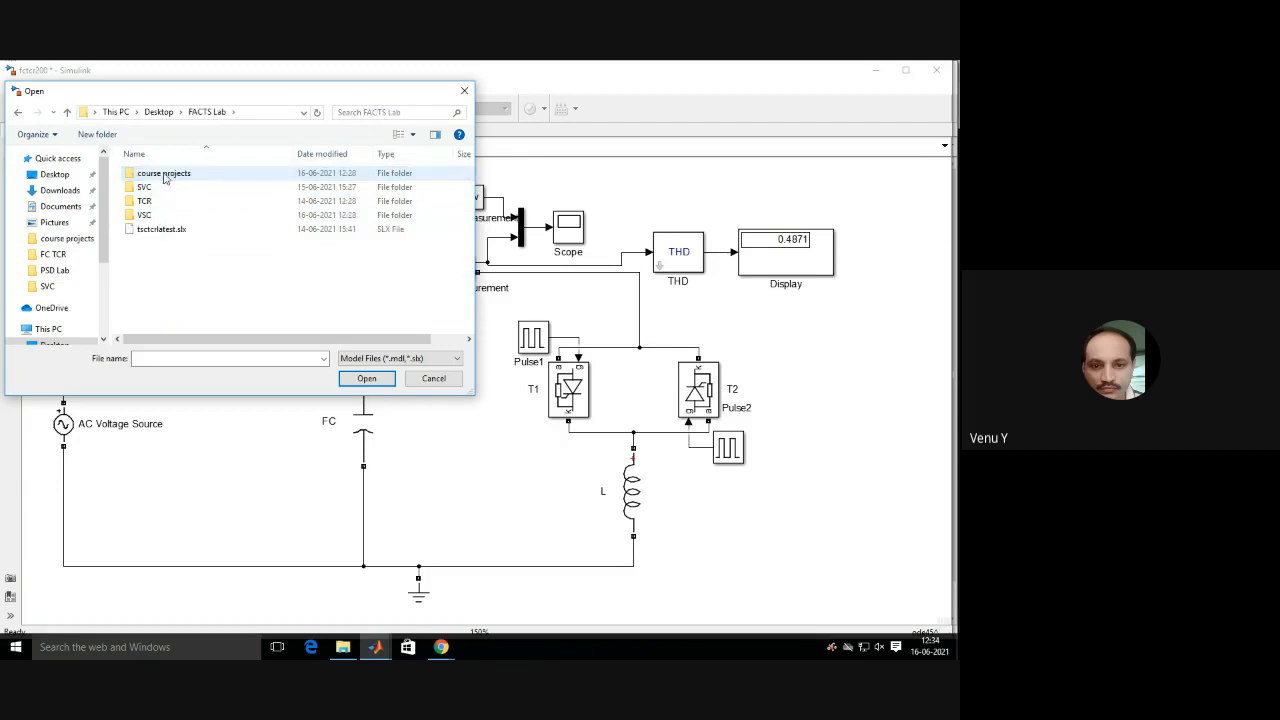
pyautogui.doubleClick(146, 203)
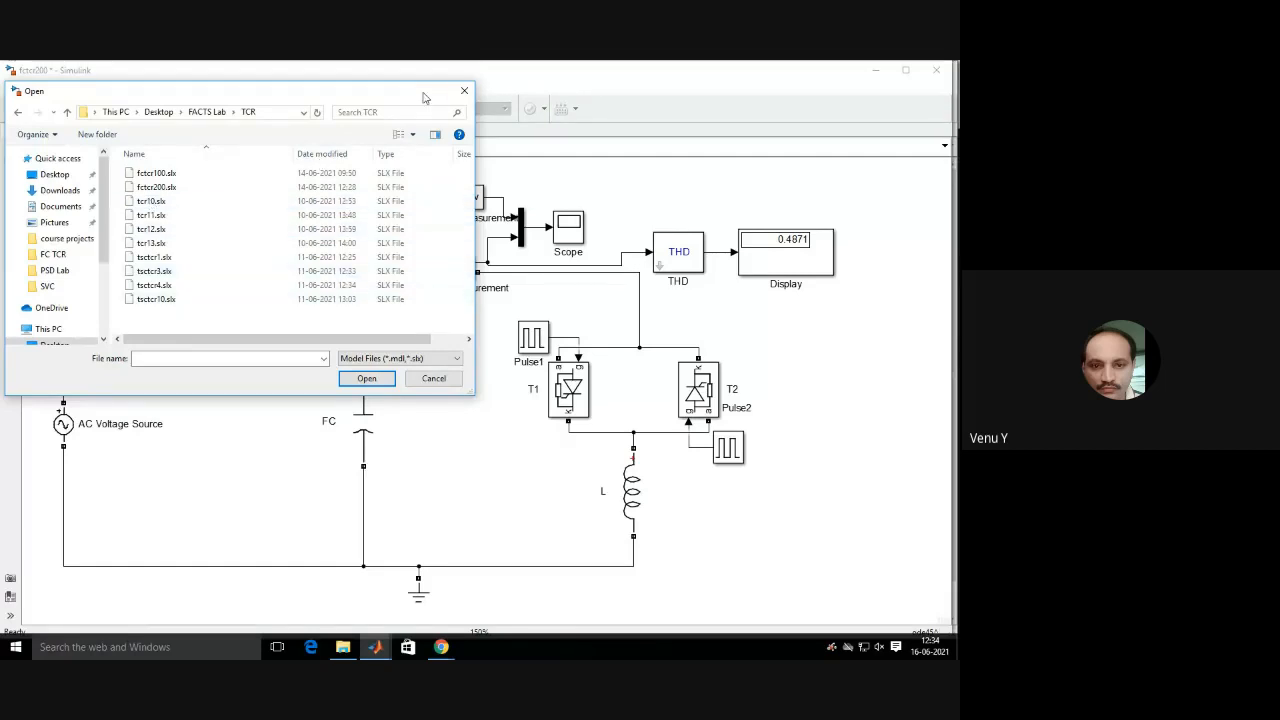
pyautogui.click(464, 91)
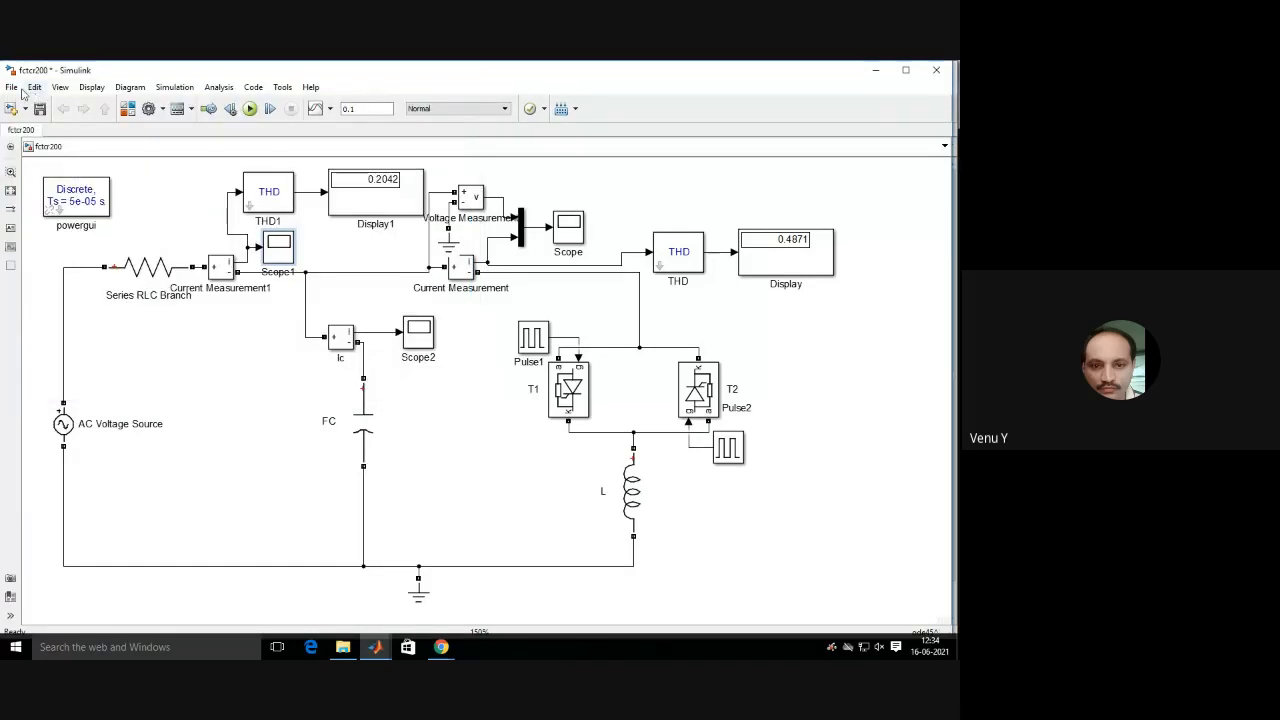
# Open the tcrthreephase100 model from the tcr folder under Desktop > FACTS Lab > SVC.
pyautogui.click(11, 87)
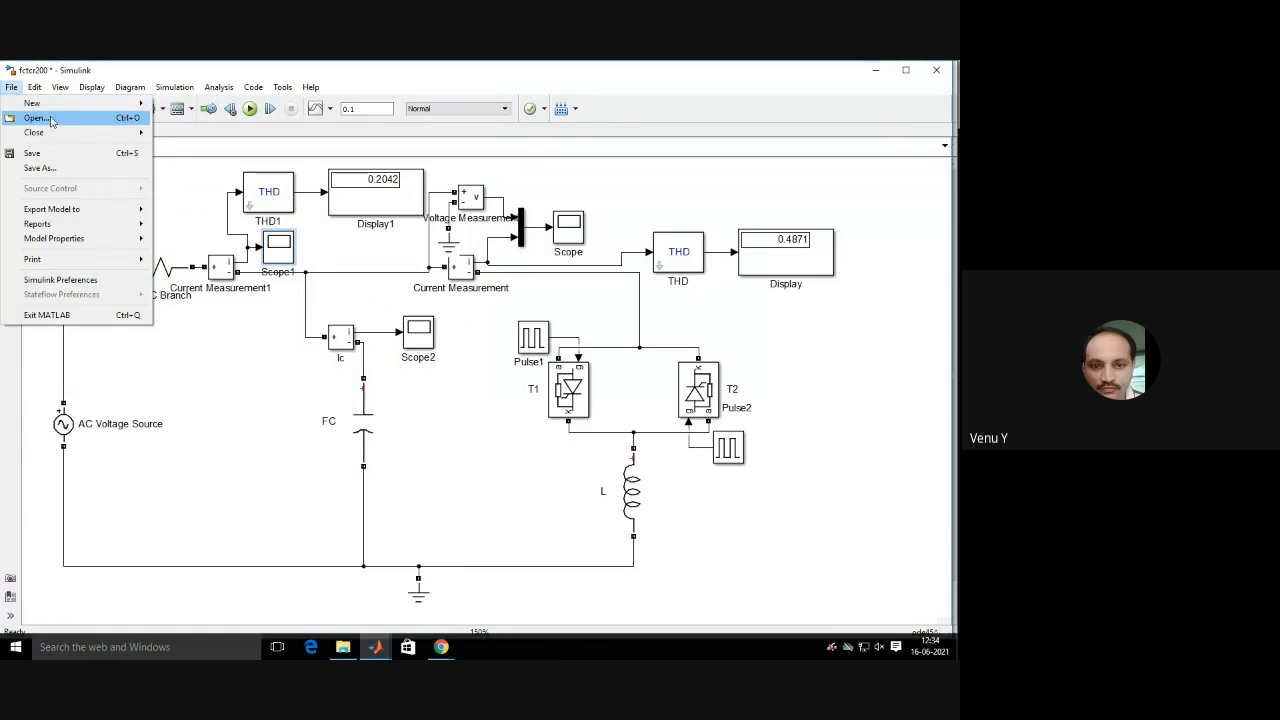
pyautogui.click(49, 117)
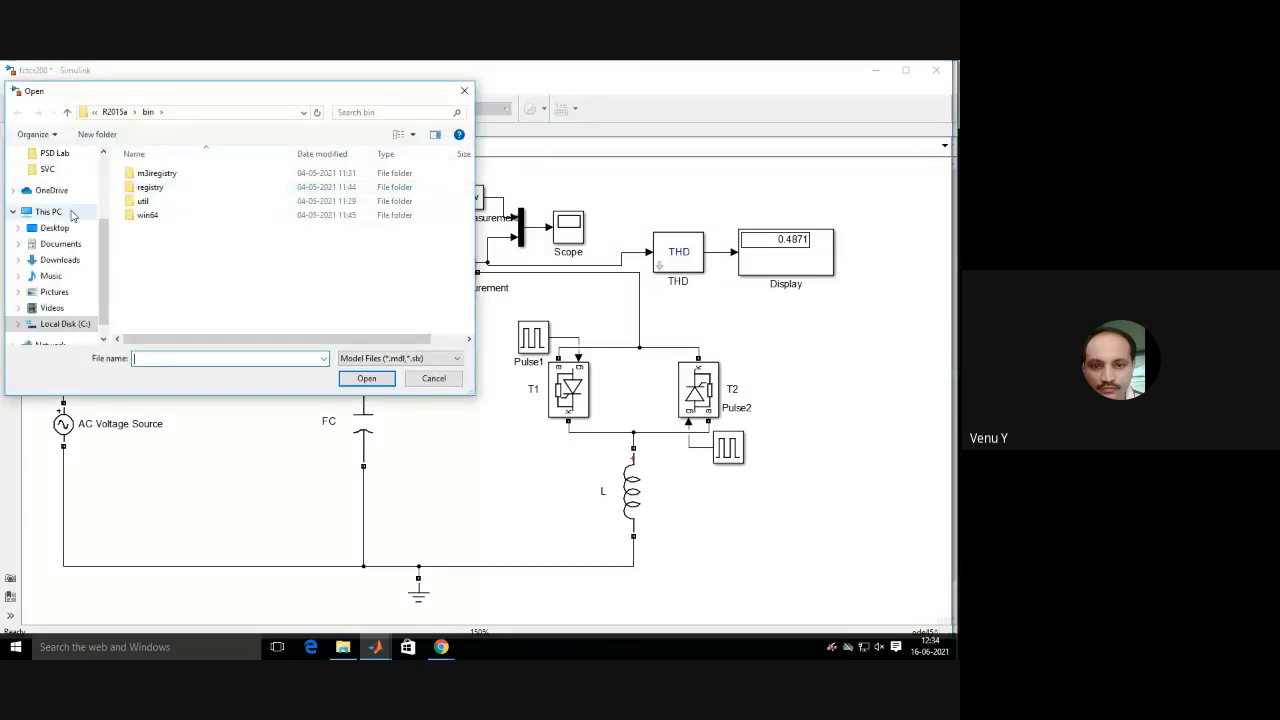
pyautogui.scroll(3, 60, 190)
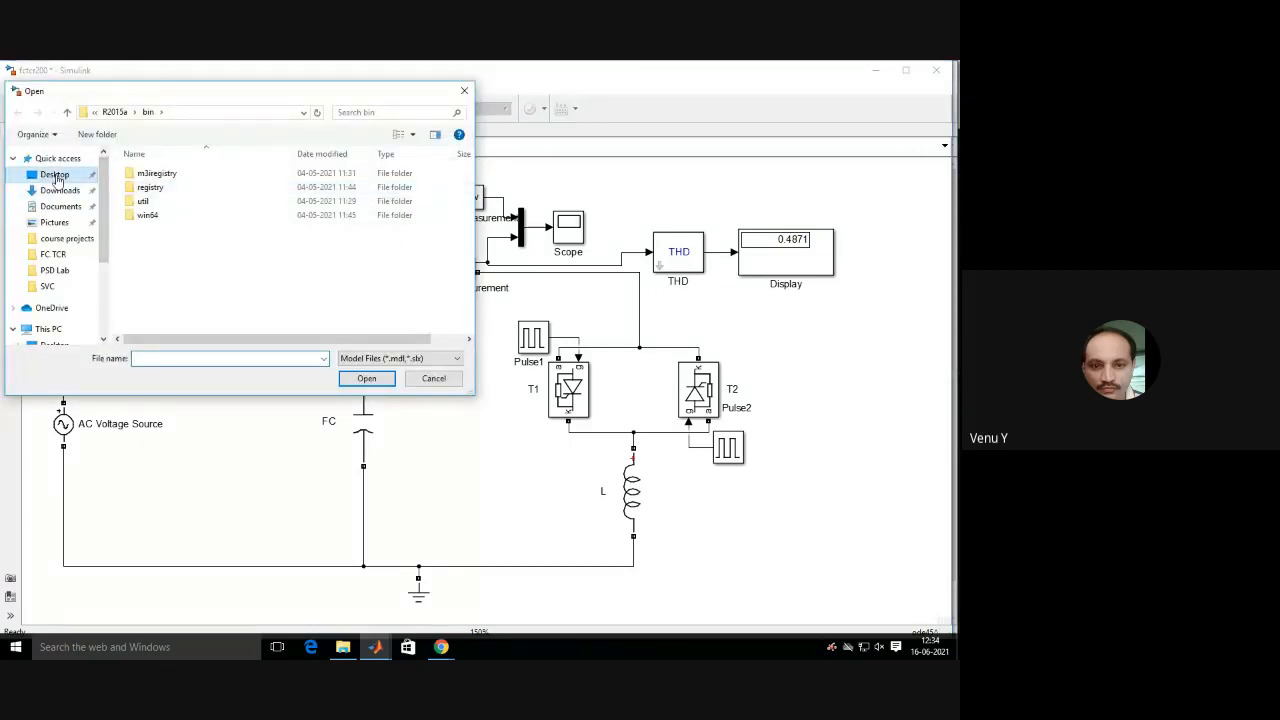
pyautogui.click(55, 175)
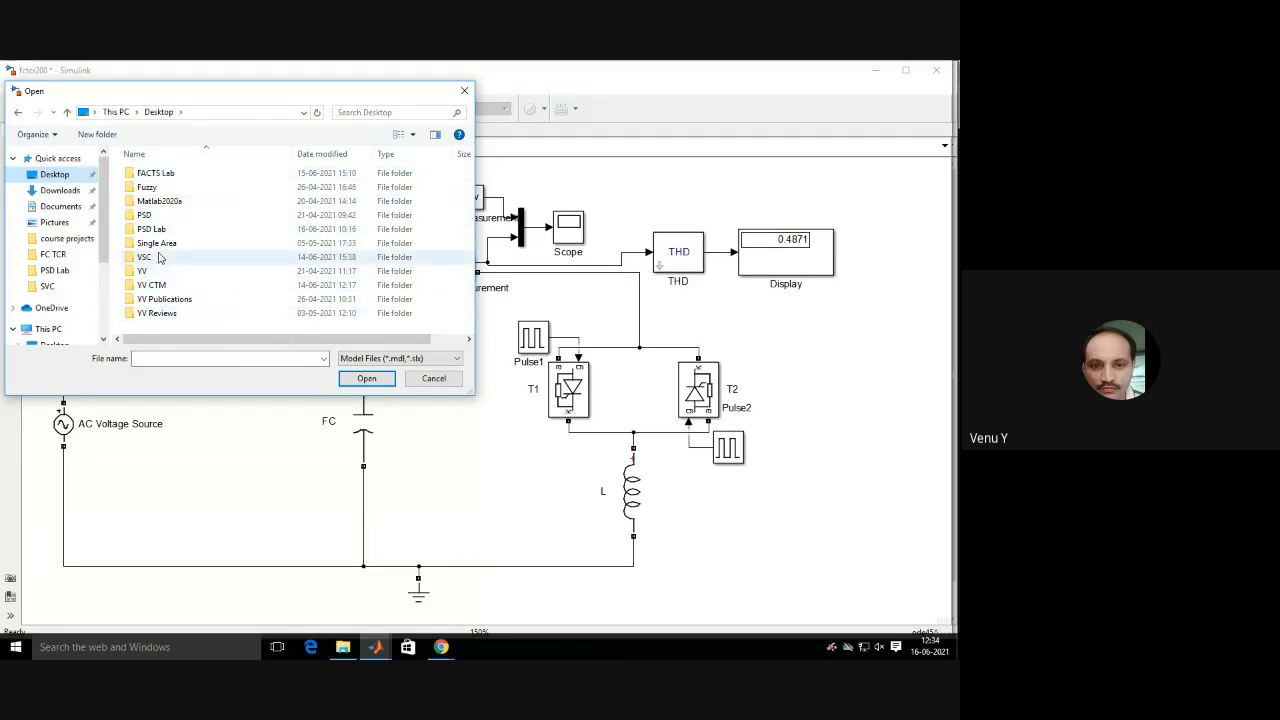
pyautogui.click(158, 176)
pyautogui.doubleClick(158, 177)
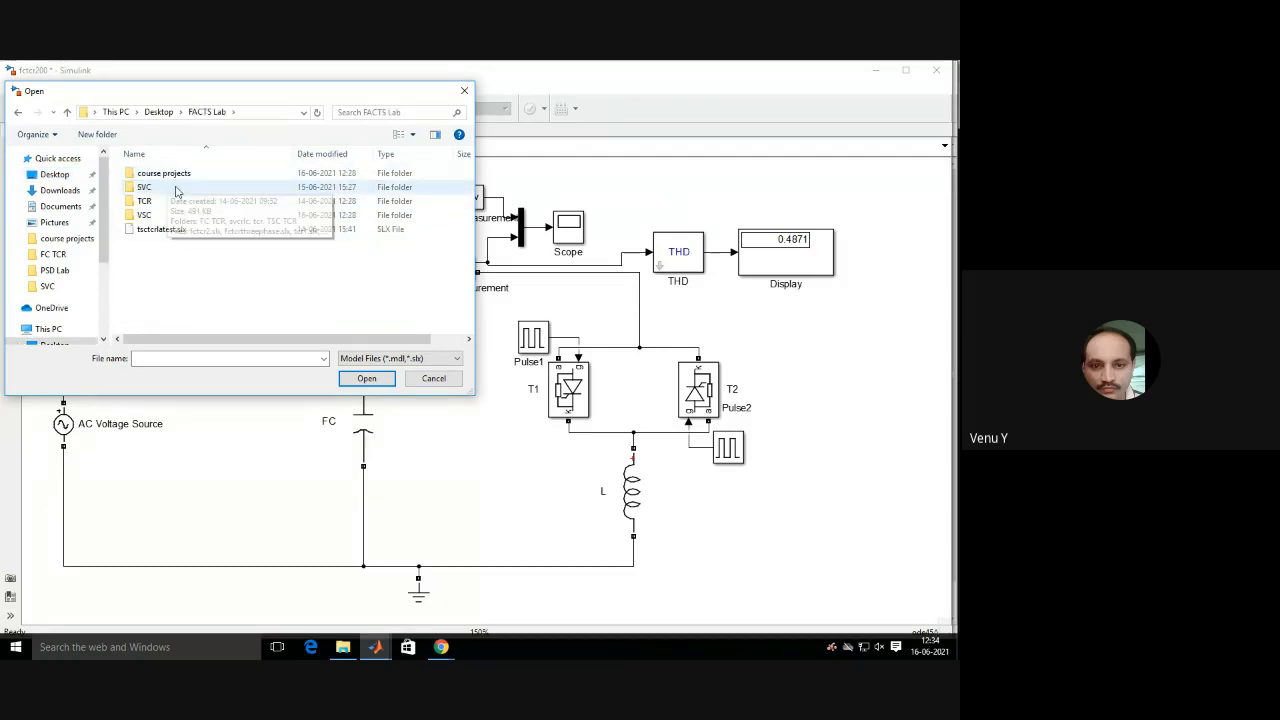
pyautogui.click(178, 177)
pyautogui.doubleClick(178, 177)
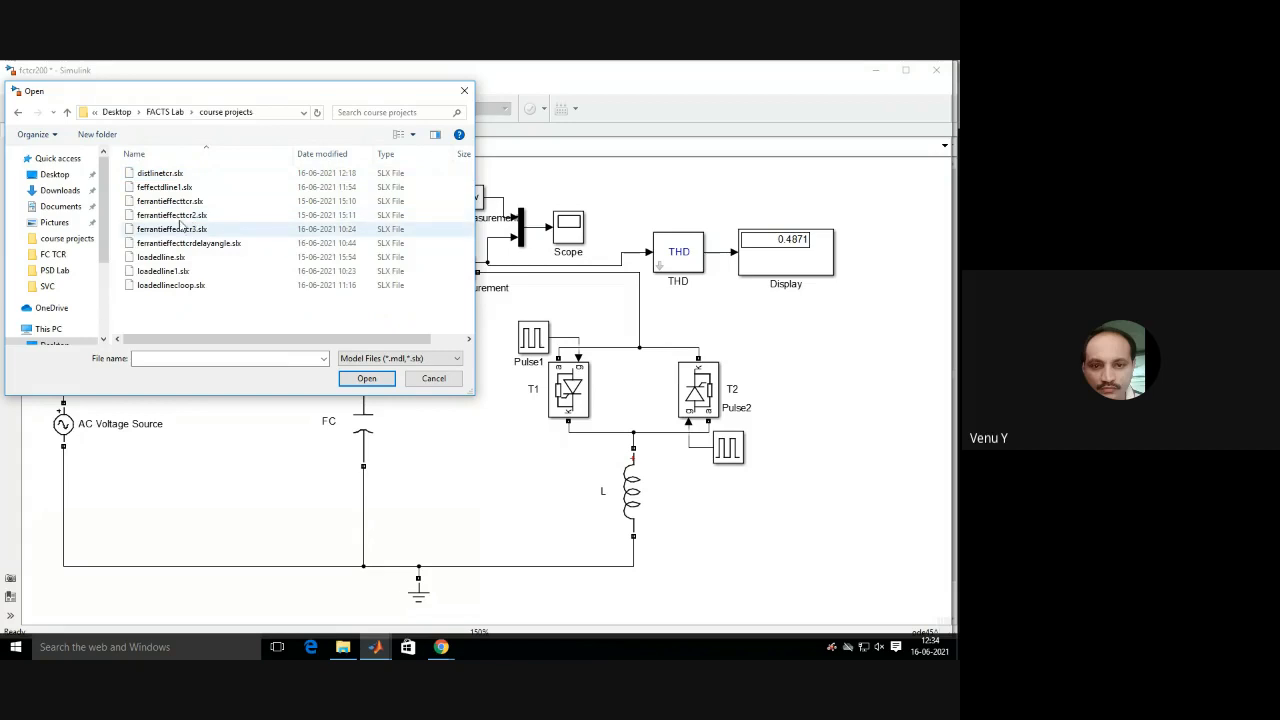
pyautogui.click(66, 112)
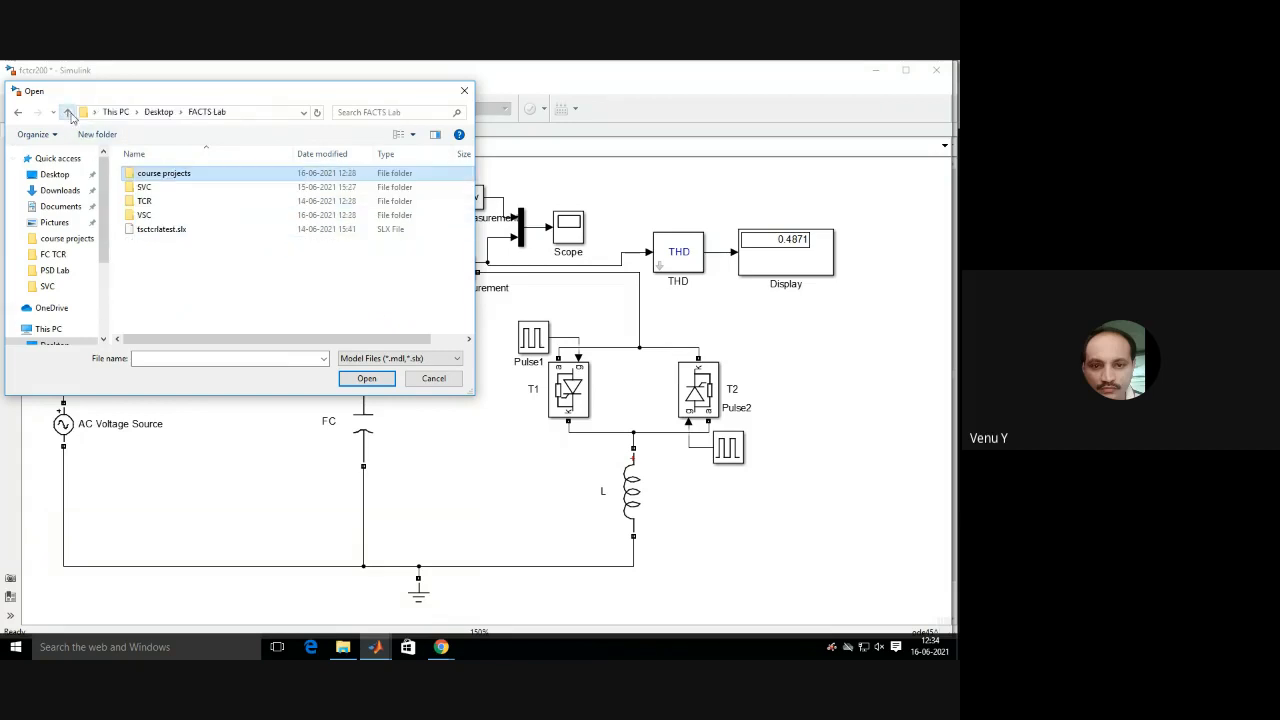
pyautogui.doubleClick(143, 188)
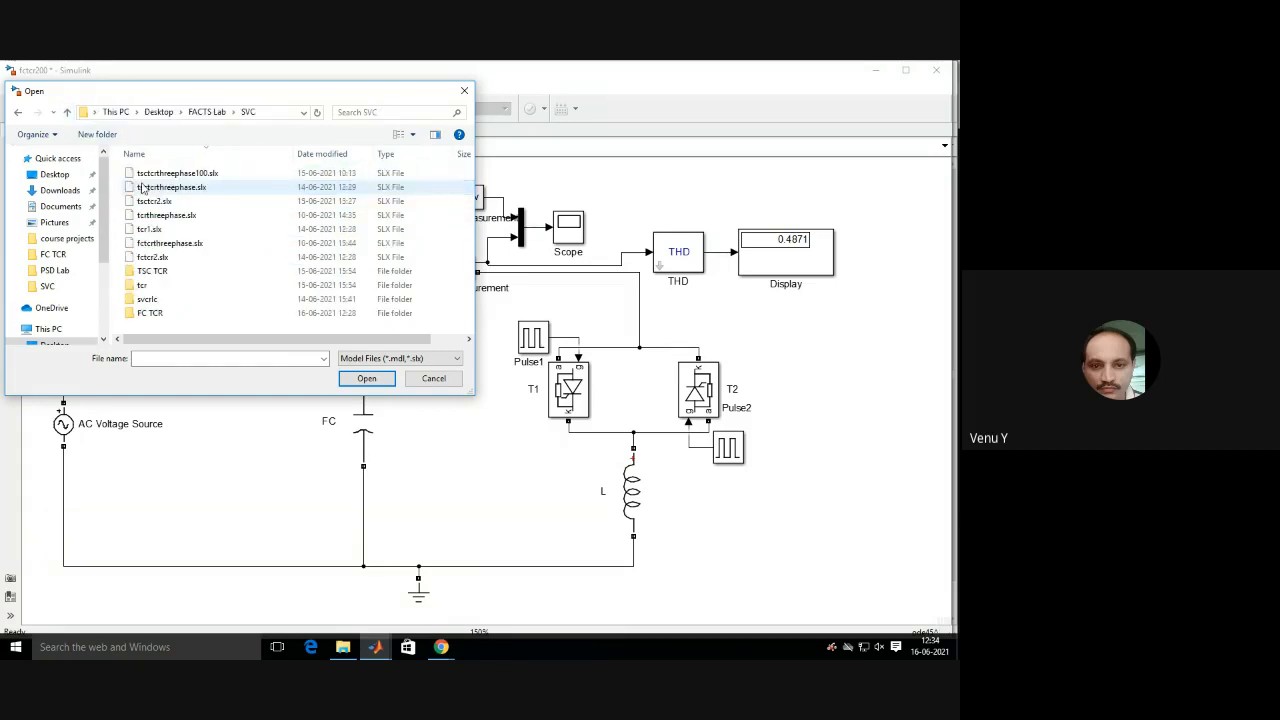
pyautogui.doubleClick(174, 288)
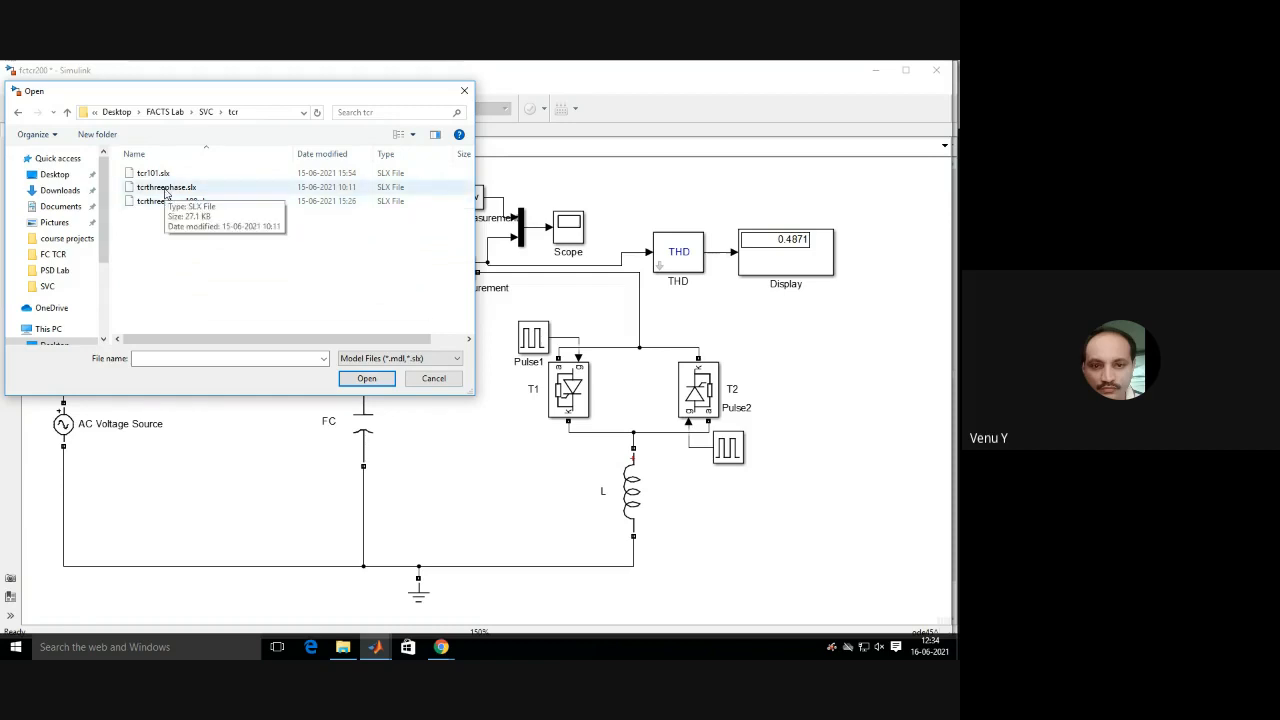
pyautogui.doubleClick(168, 202)
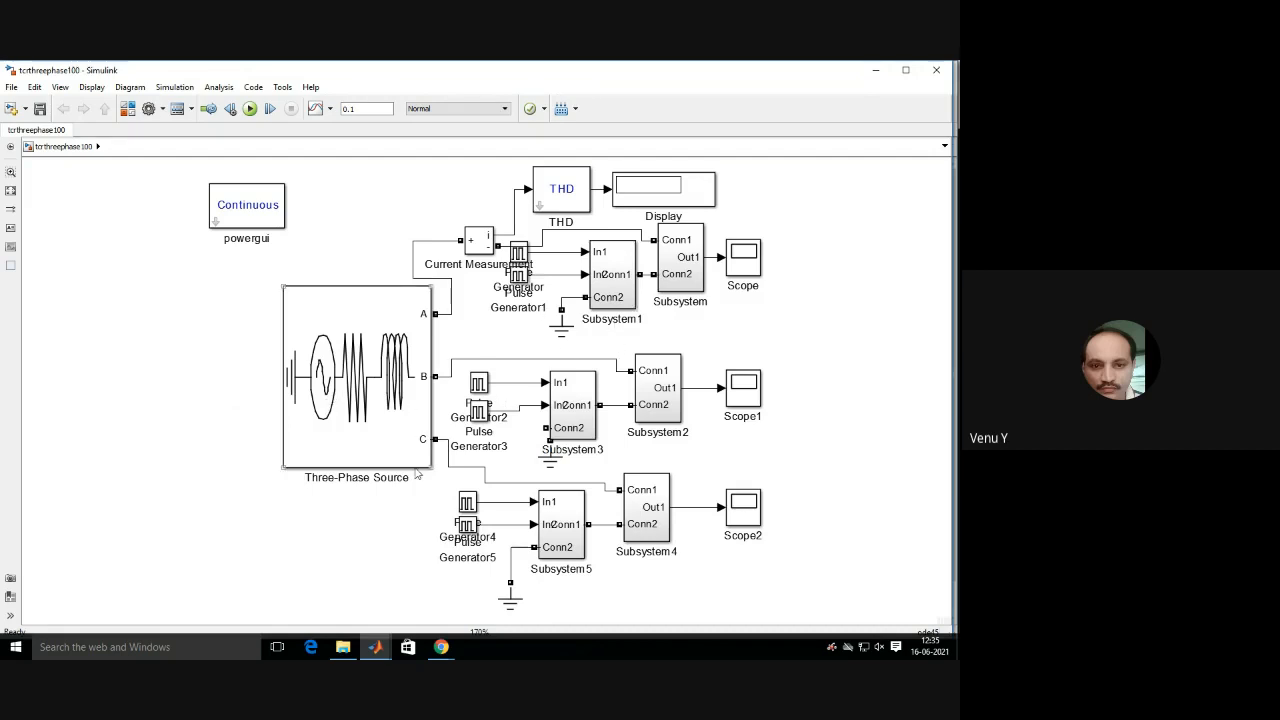
# Review the parameters of the Three-Phase Source and of the Parallel RLC Load inside Subsystem1.
pyautogui.doubleClick(357, 396)
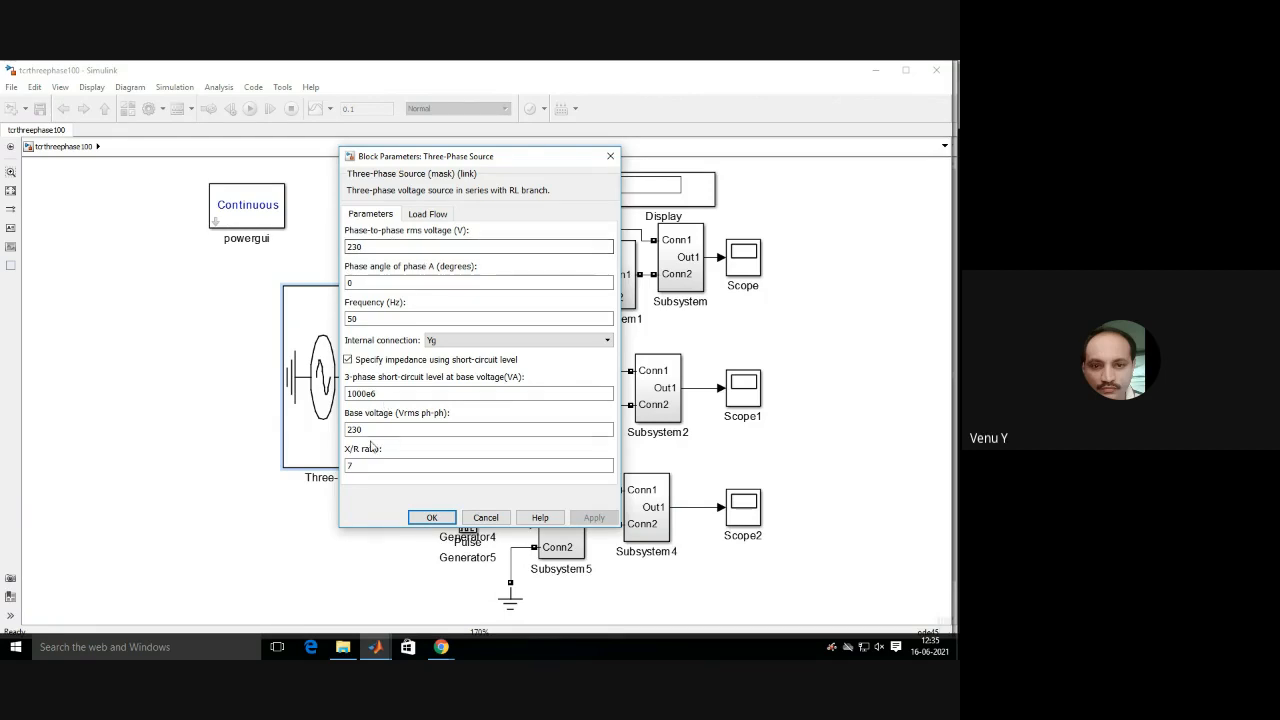
pyautogui.click(431, 518)
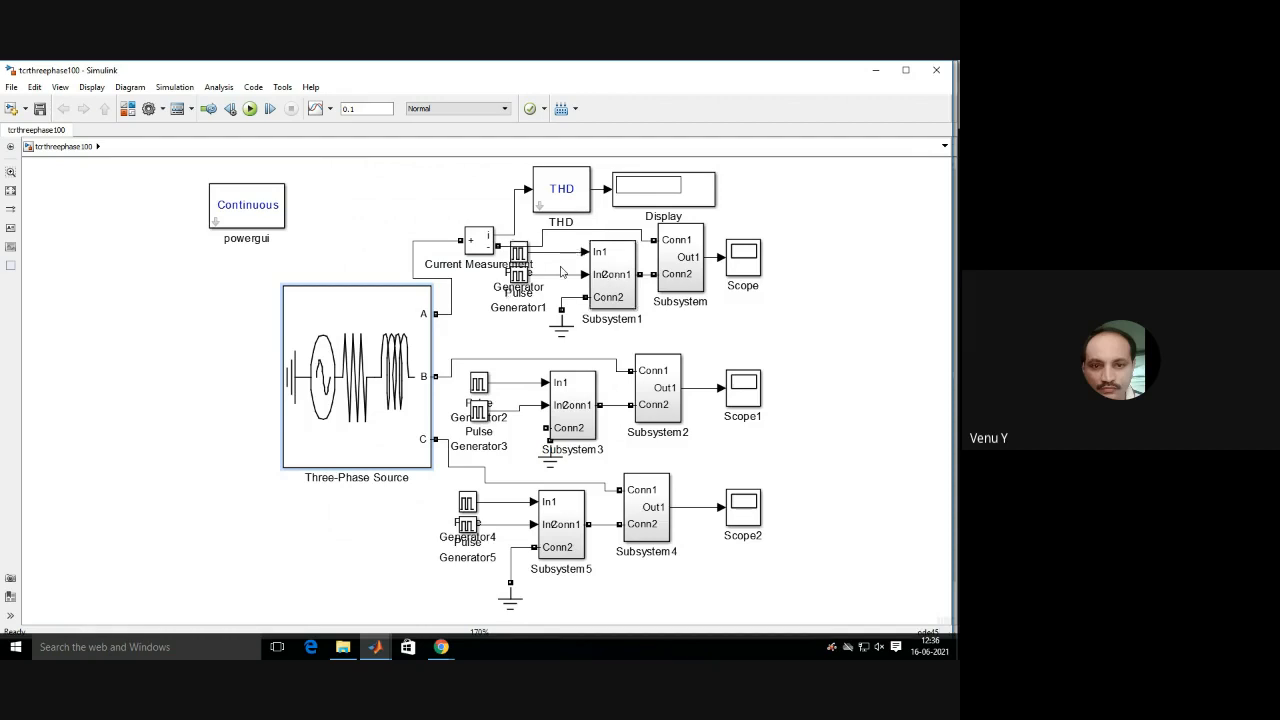
pyautogui.doubleClick(617, 260)
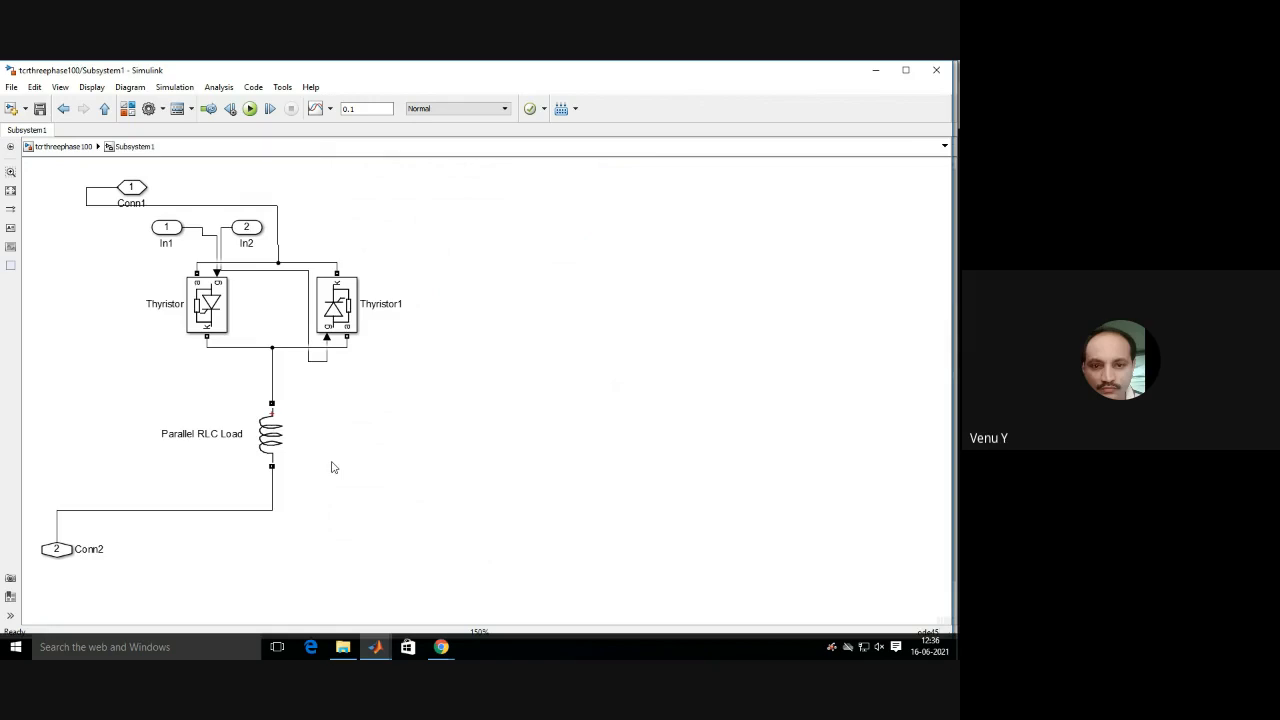
pyautogui.click(262, 449)
pyautogui.click(269, 445)
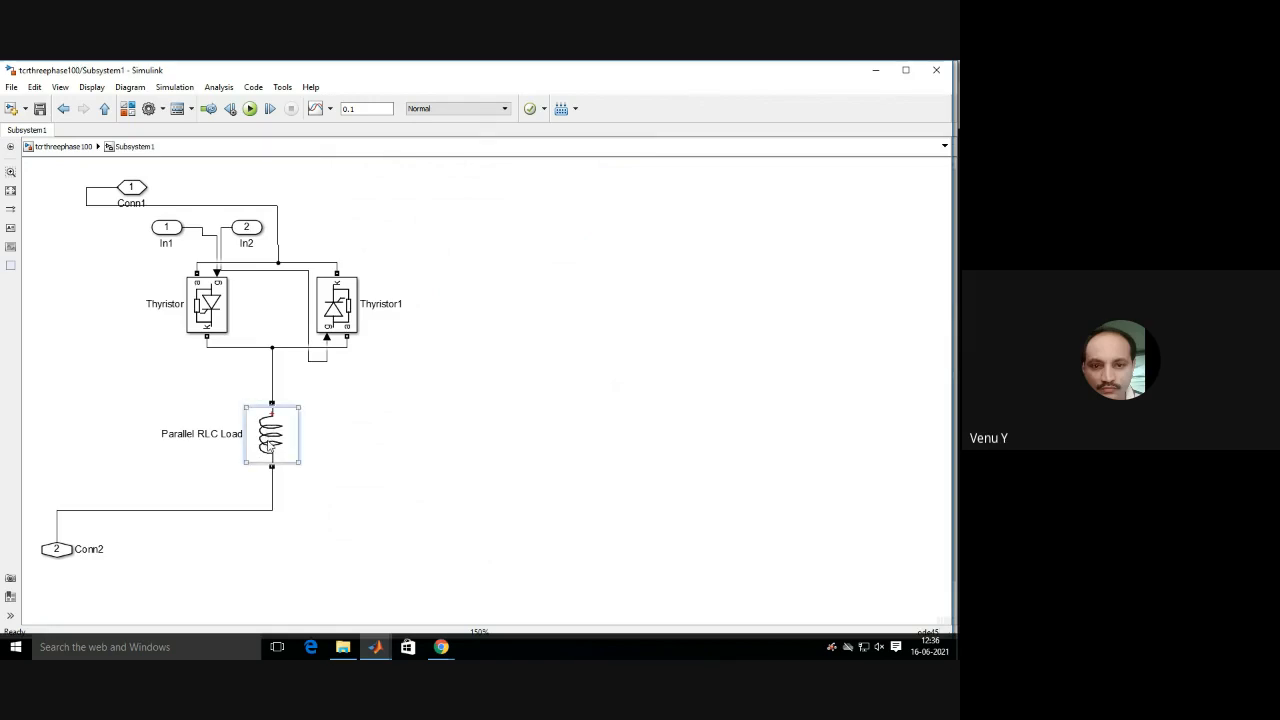
pyautogui.doubleClick(269, 445)
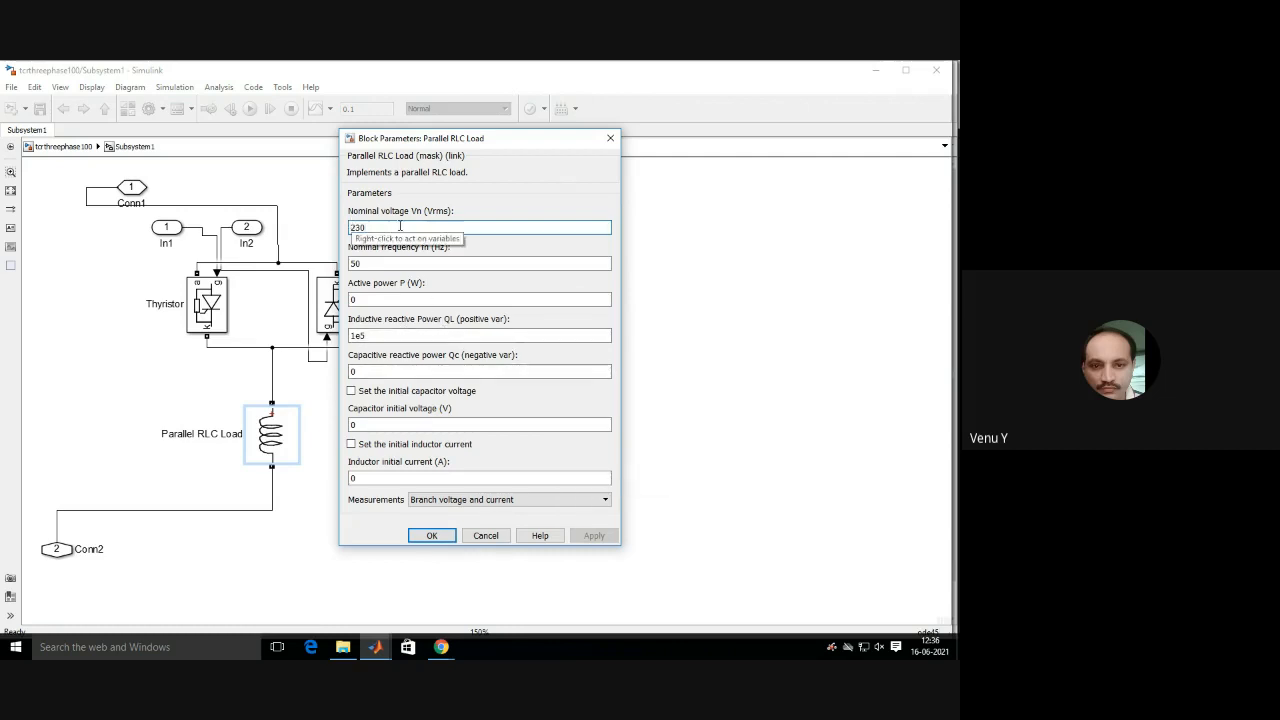
pyautogui.click(431, 537)
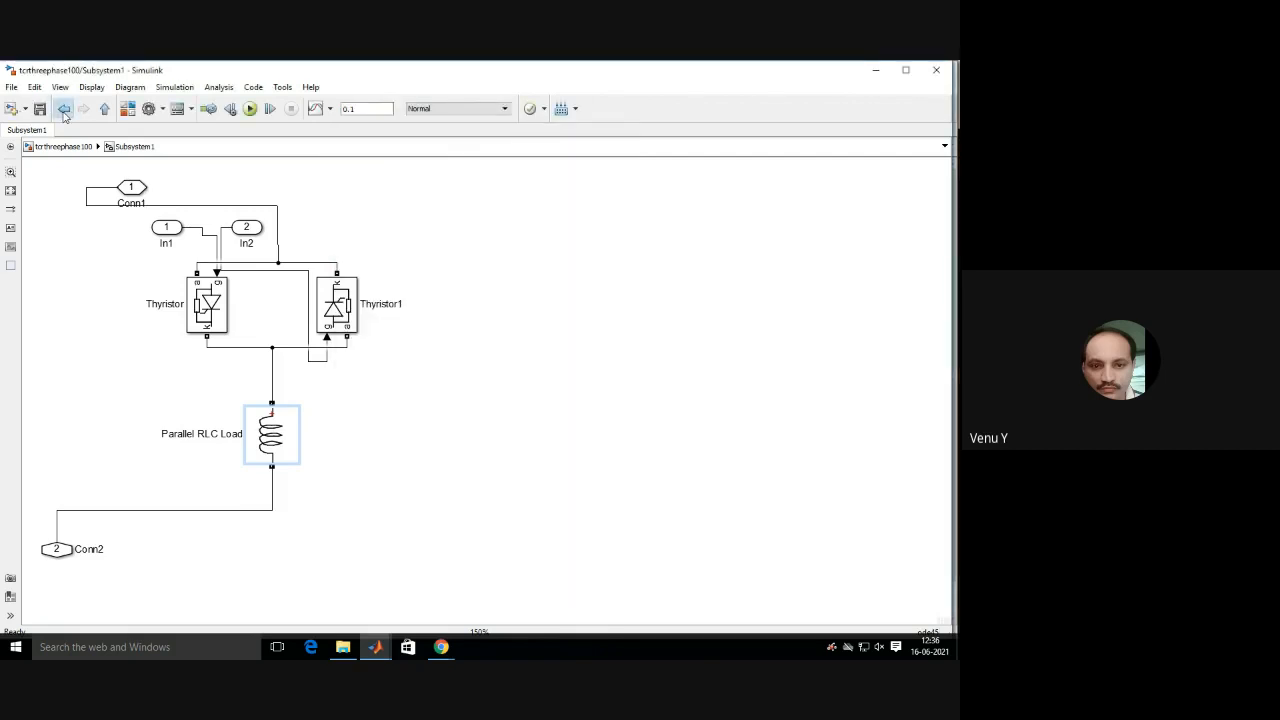
pyautogui.click(63, 110)
# Inspect the phase A measurement circuit in Subsystem and the parameters of its Series RLC Branch.
pyautogui.doubleClick(680, 258)
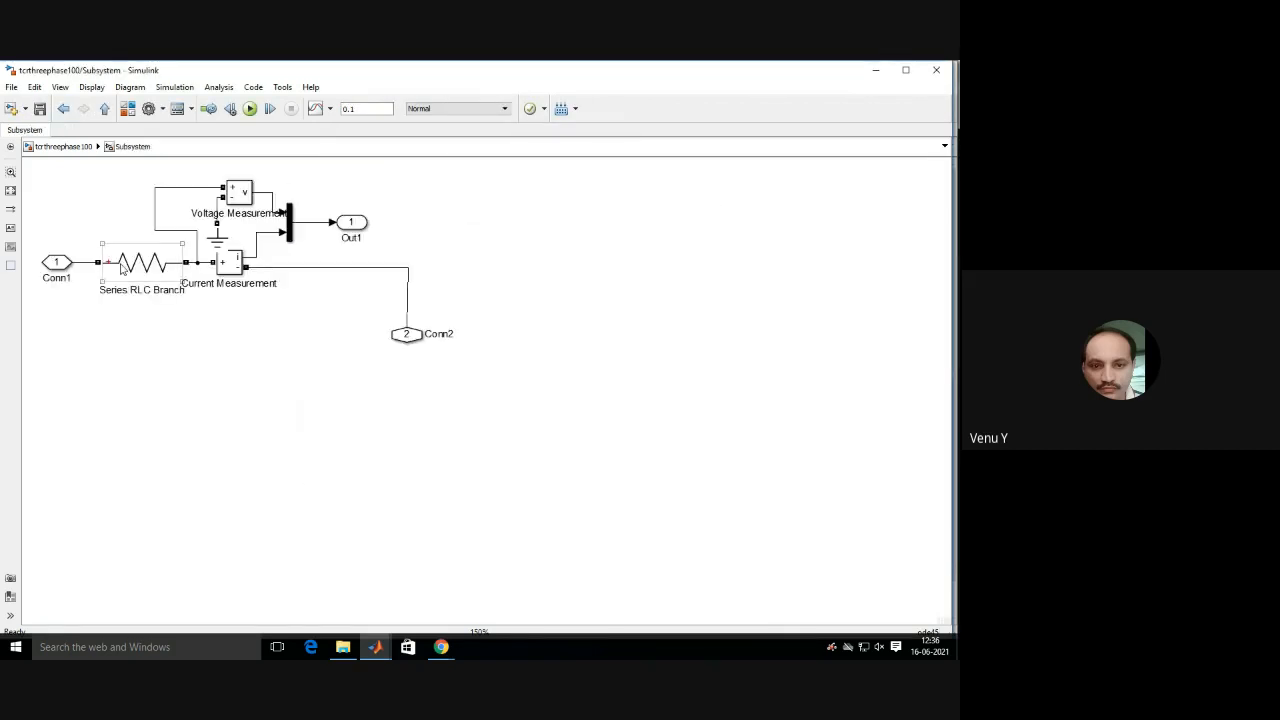
pyautogui.doubleClick(153, 272)
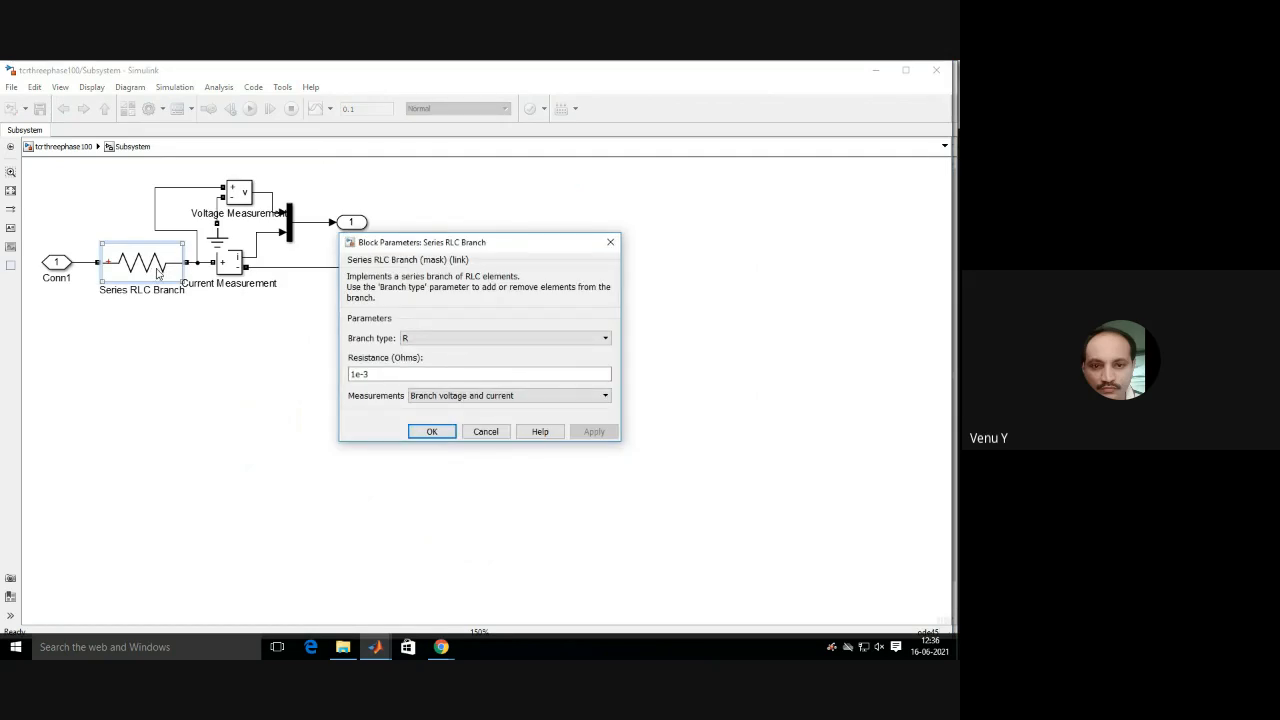
pyautogui.click(611, 243)
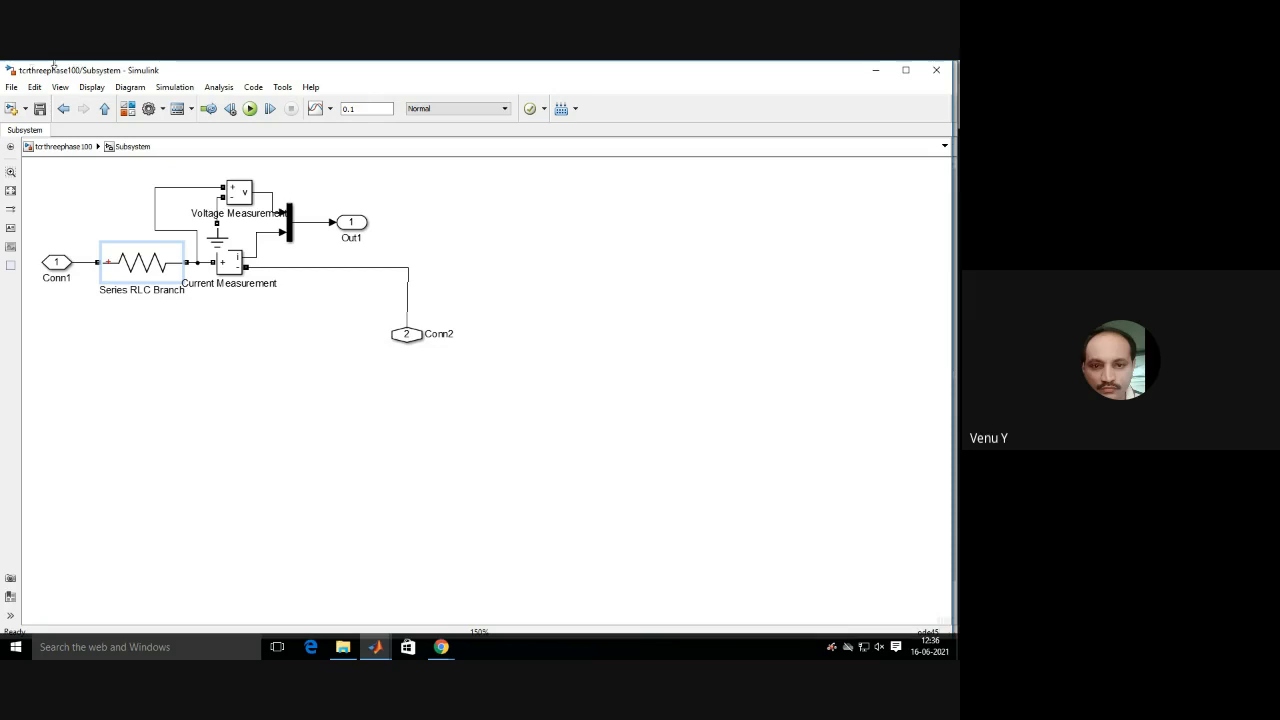
pyautogui.click(63, 110)
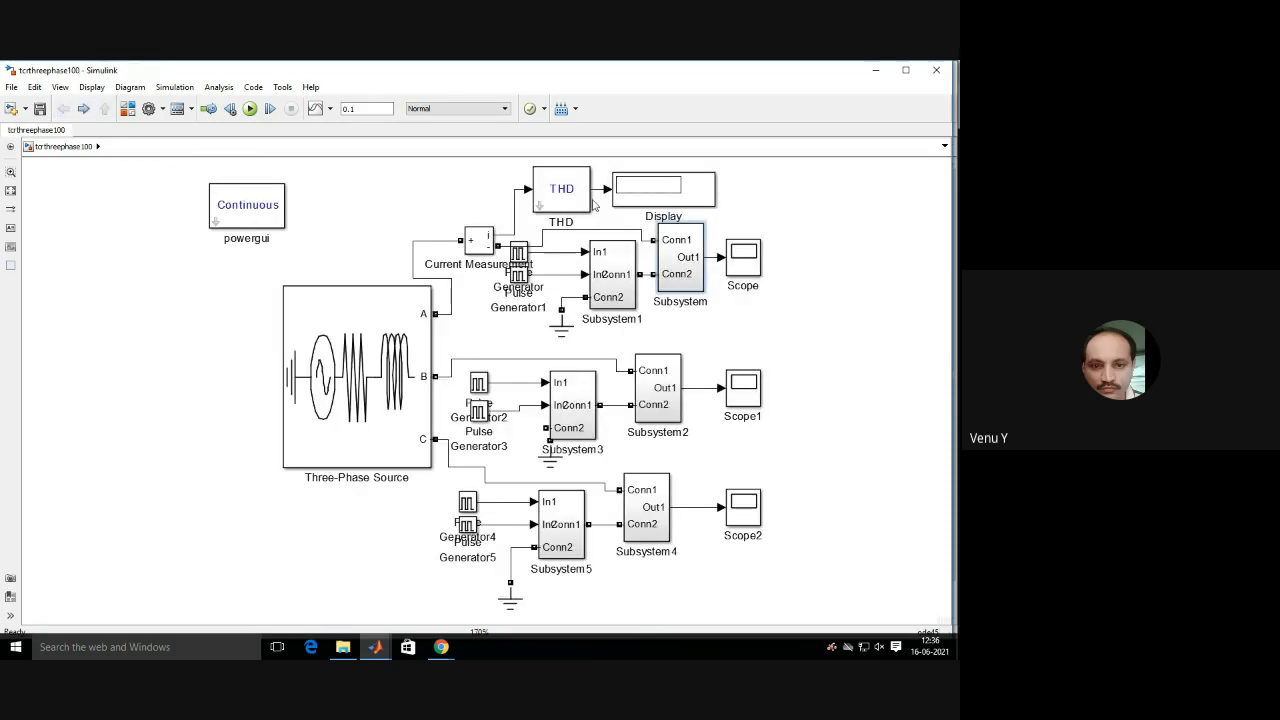
# Look inside Subsystem3 and Subsystem2 of phase B and Subsystem5 of phase C, returning to the top-level model.
pyautogui.doubleClick(578, 396)
pyautogui.click(270, 436)
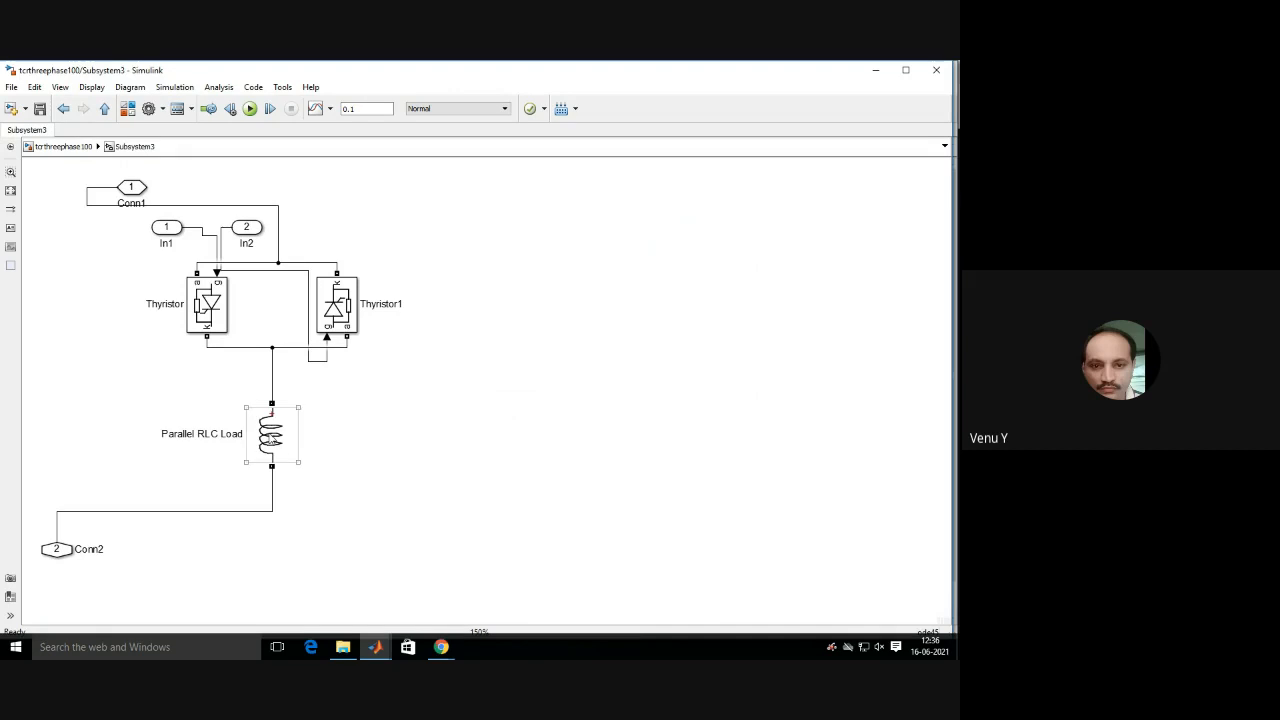
pyautogui.click(63, 110)
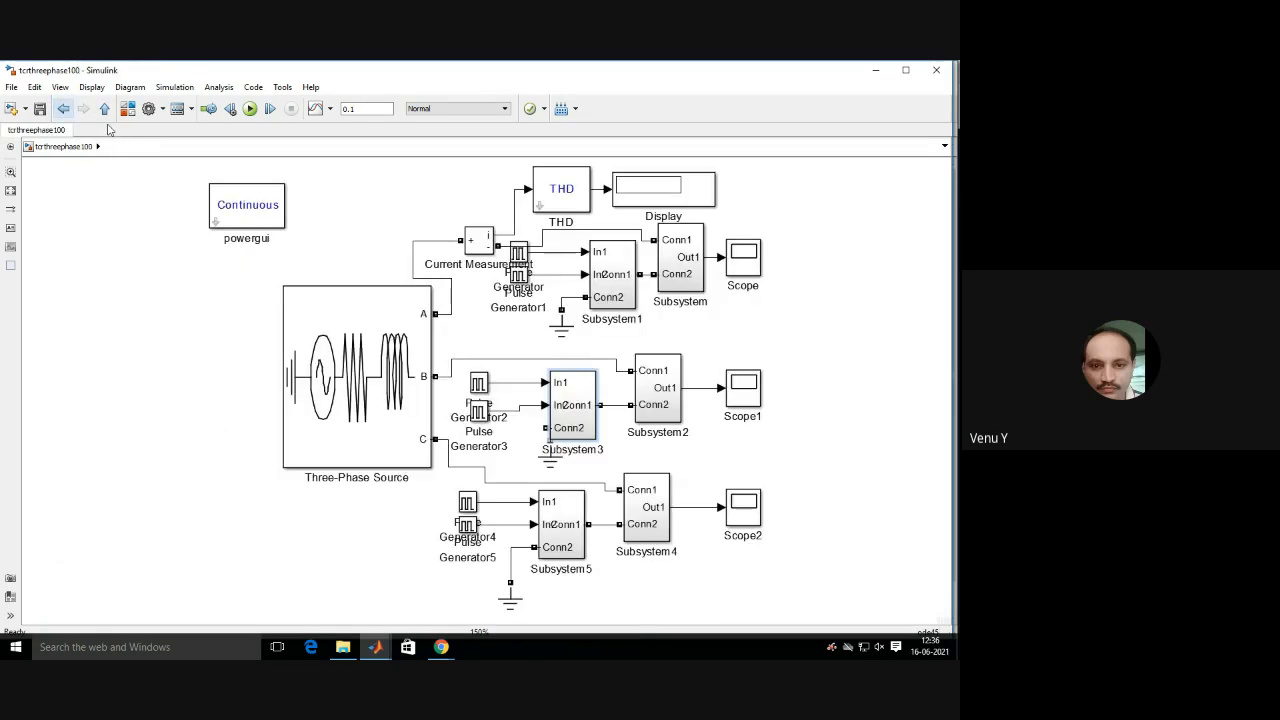
pyautogui.doubleClick(661, 381)
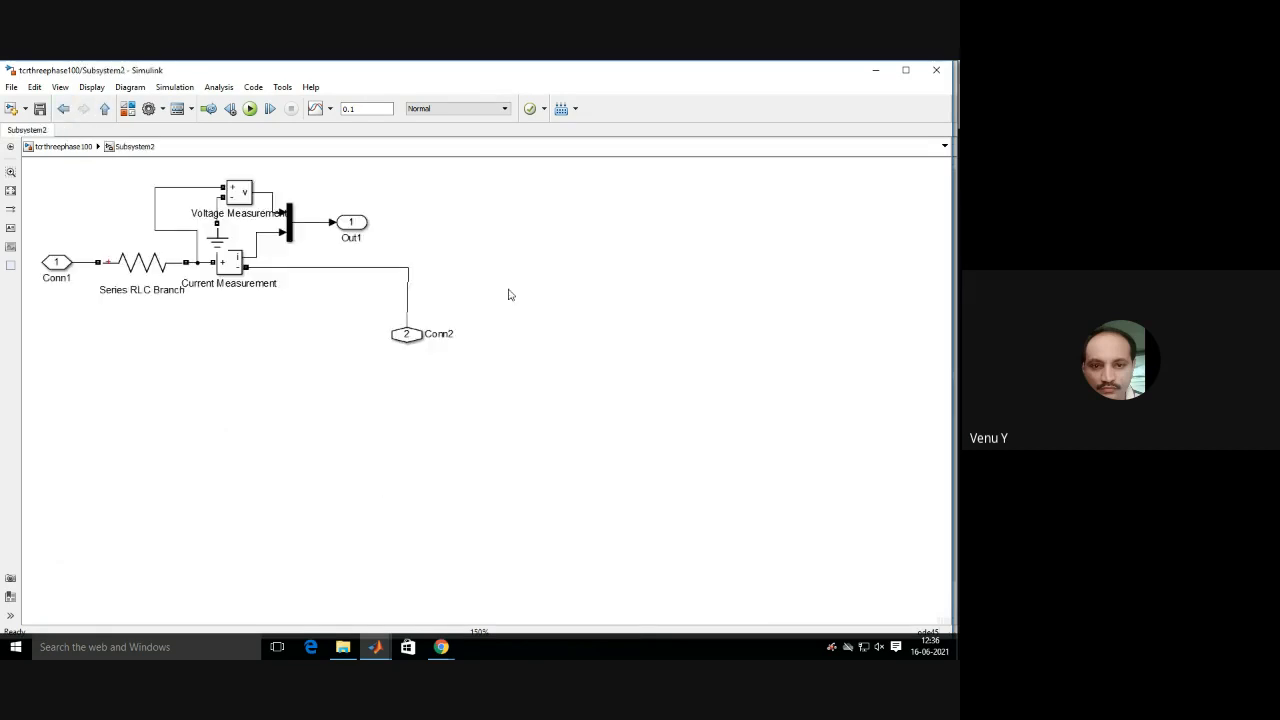
pyautogui.click(63, 108)
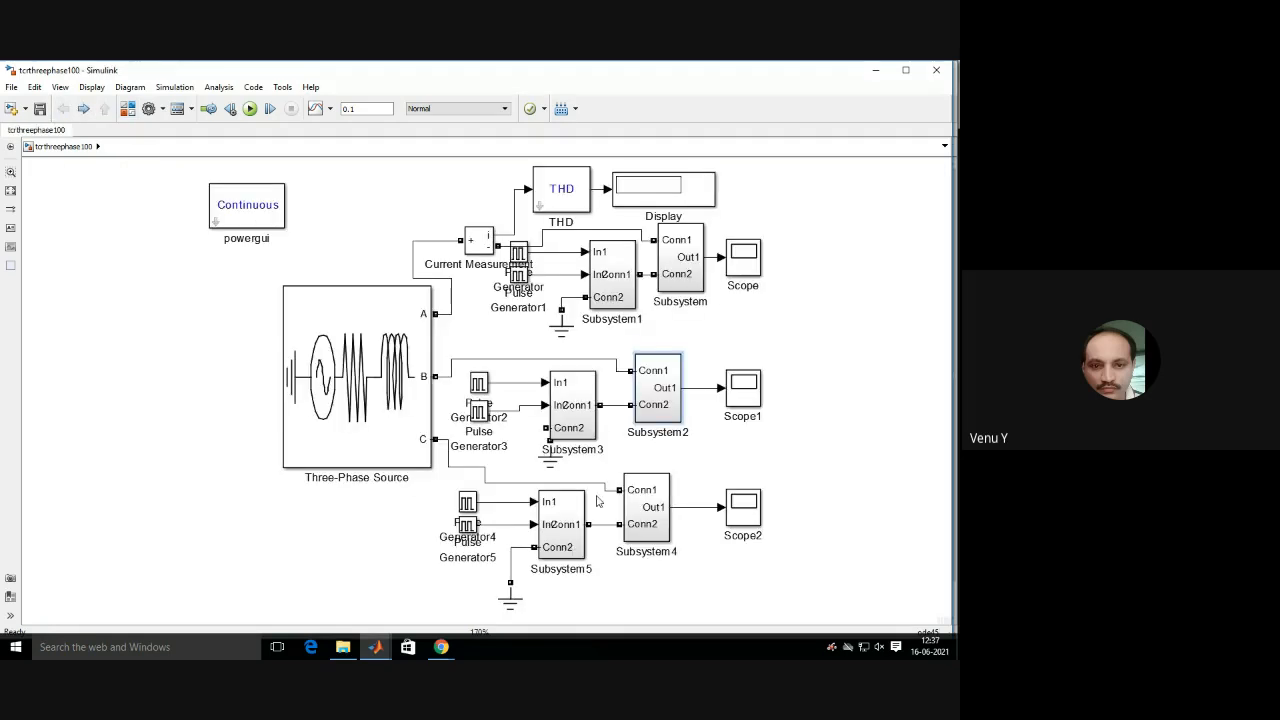
pyautogui.doubleClick(559, 535)
pyautogui.click(63, 109)
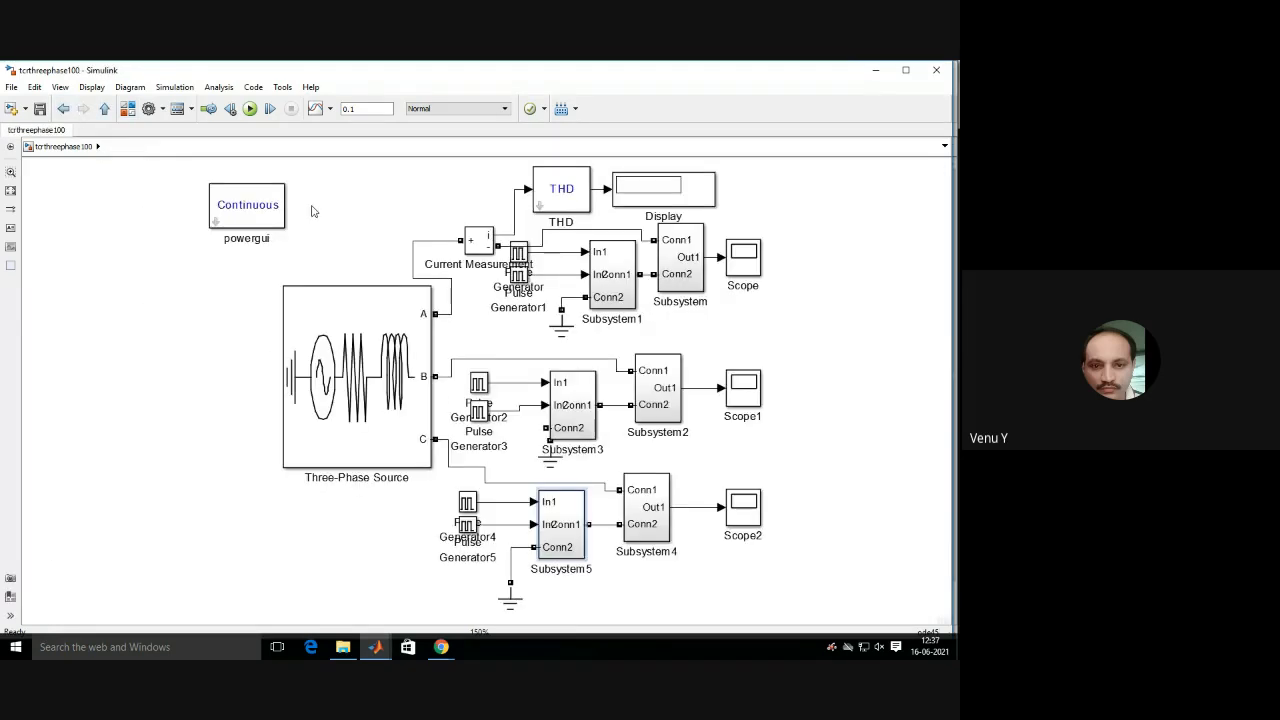
# Look inside Subsystem4 of phase C and review the parameters of the phase A blocks Pulse Generator and Pulse Generator1.
pyautogui.doubleClick(658, 508)
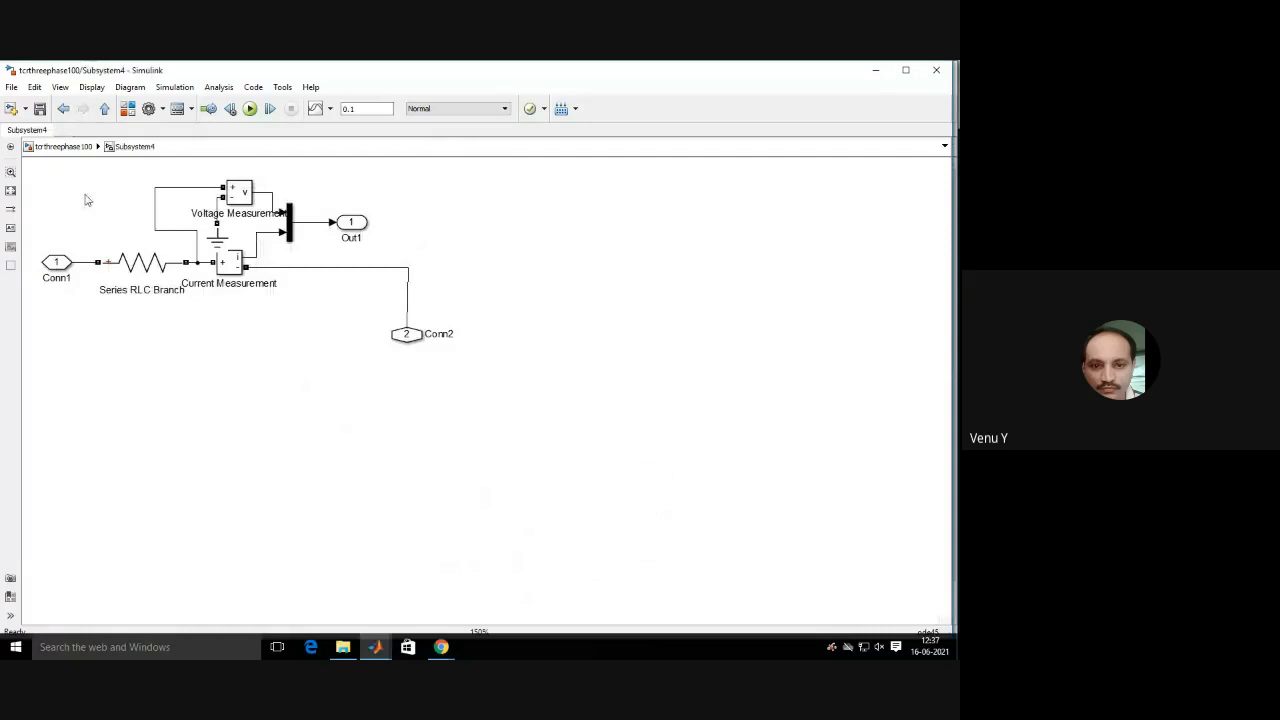
pyautogui.click(63, 108)
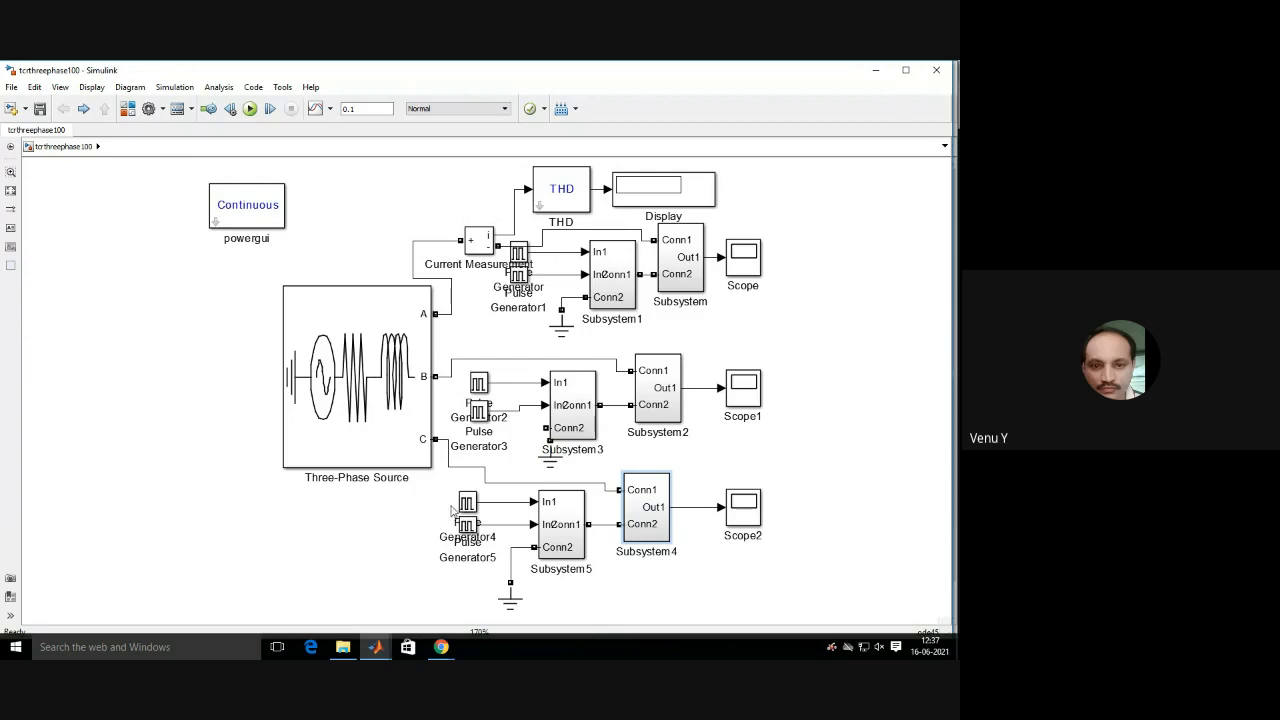
pyautogui.doubleClick(519, 248)
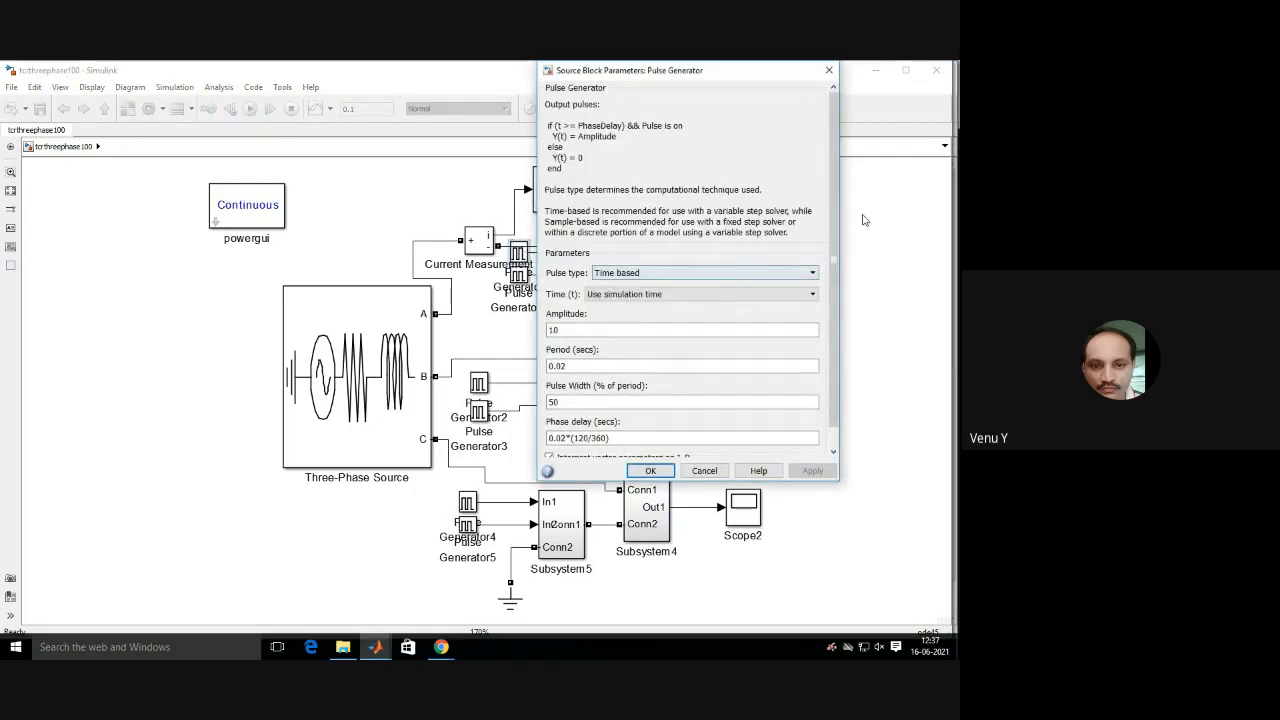
pyautogui.scroll(-1, 830, 239)
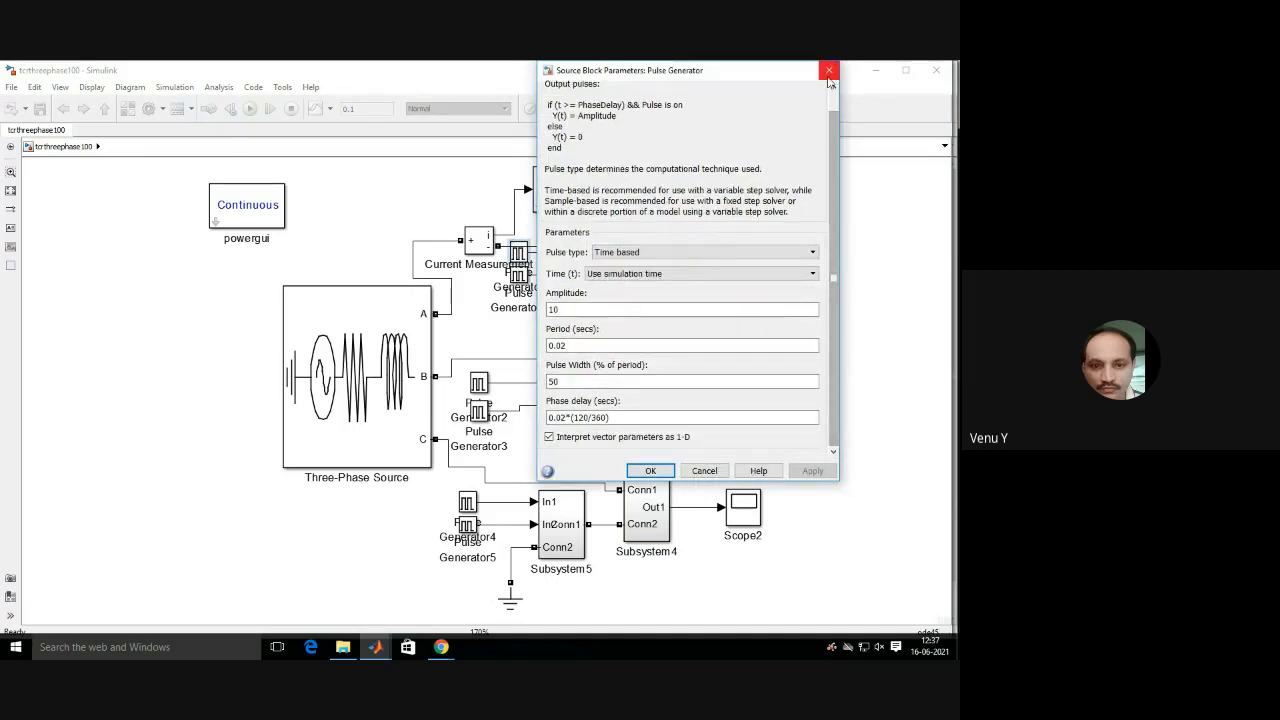
pyautogui.click(829, 70)
pyautogui.doubleClick(518, 272)
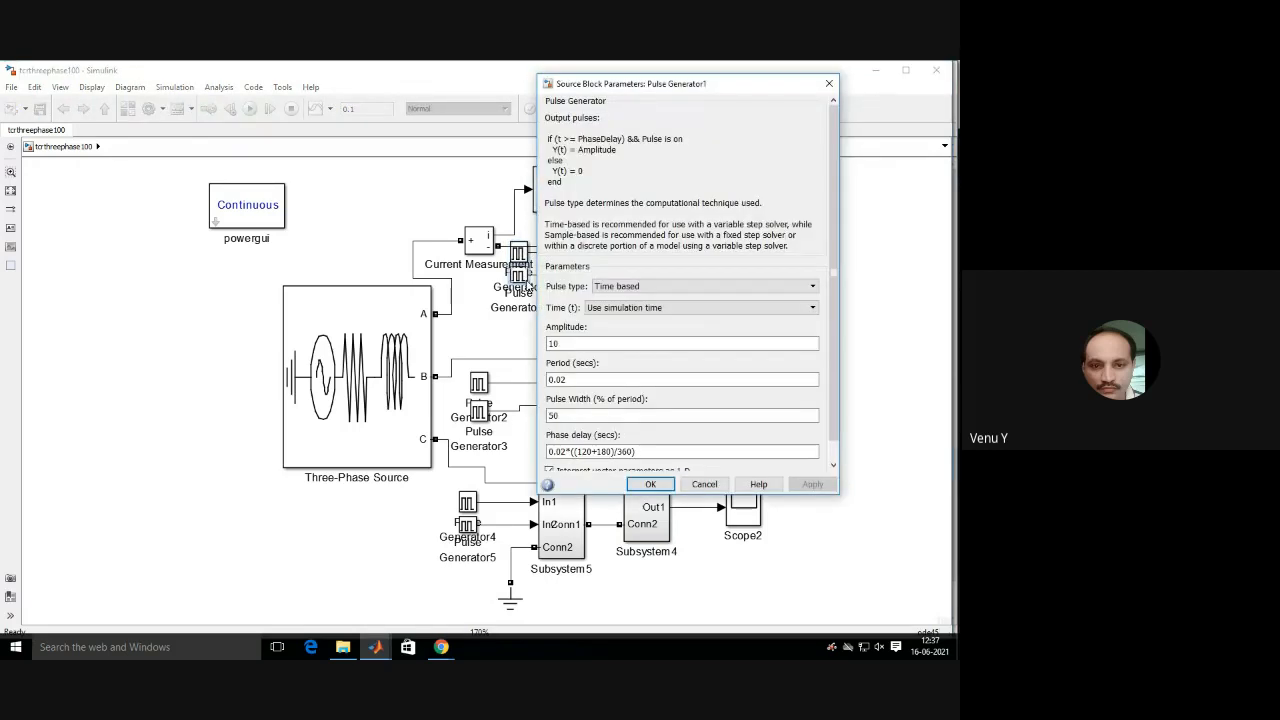
pyautogui.scroll(-1, 831, 290)
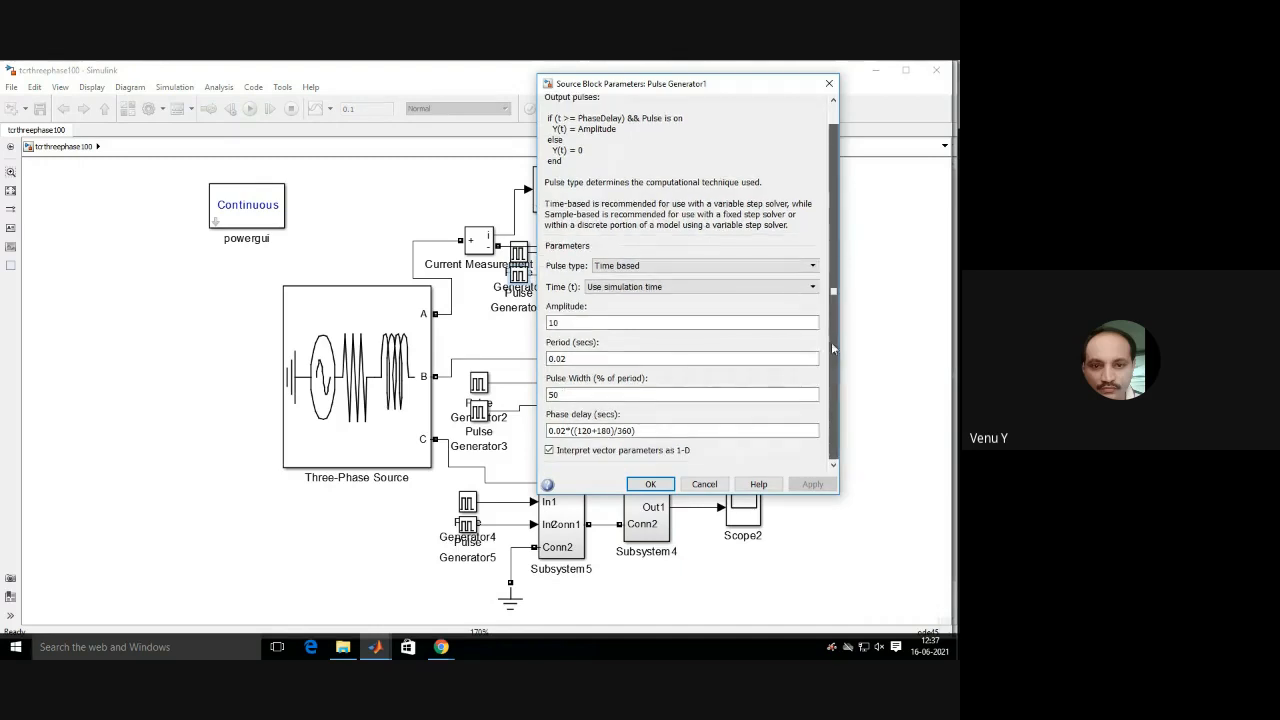
pyautogui.click(829, 84)
# Review the phase delay and other parameters of Pulse Generator2 and Pulse Generator3 in phase B.
pyautogui.doubleClick(478, 383)
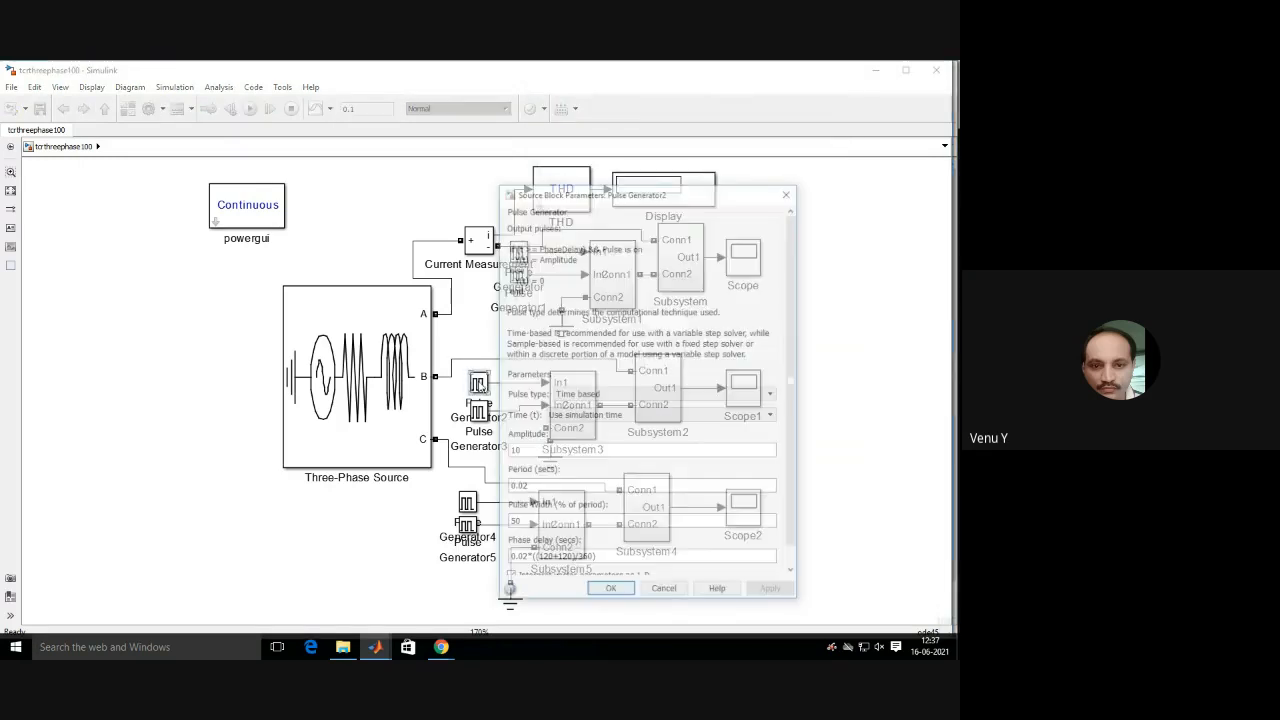
pyautogui.moveTo(720, 196); pyautogui.dragTo(713, 130)
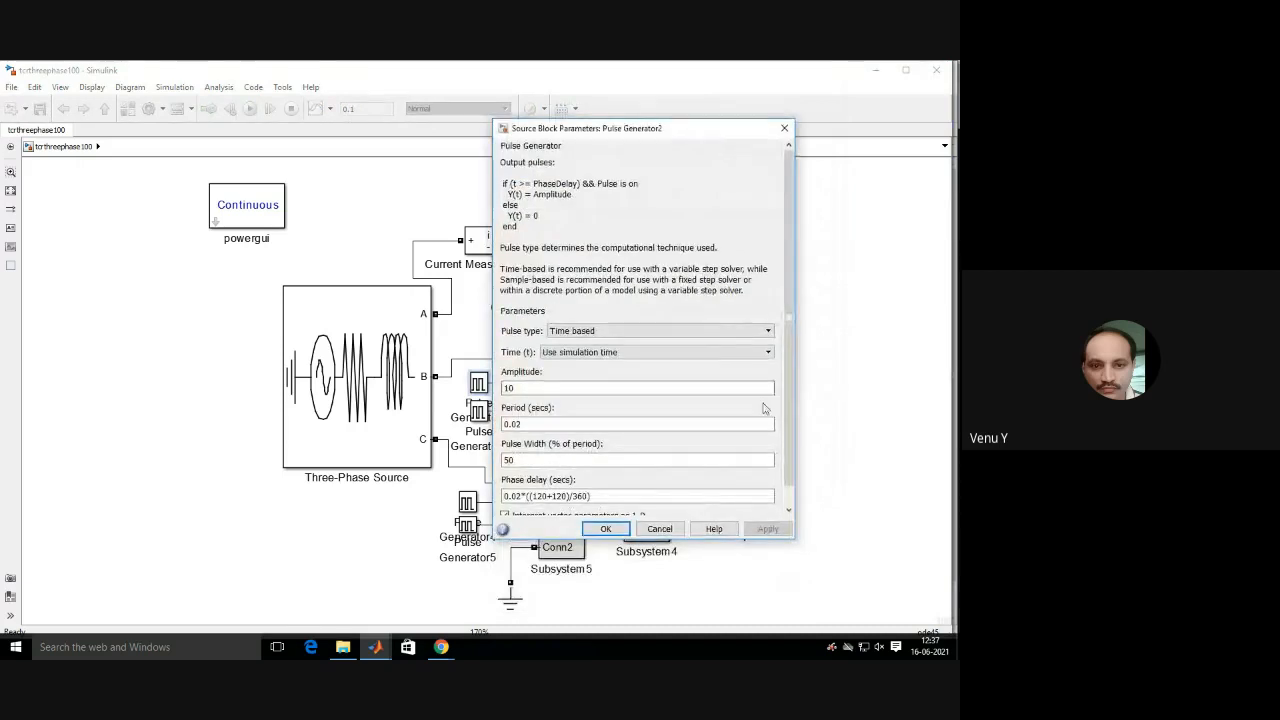
pyautogui.click(785, 129)
pyautogui.doubleClick(481, 412)
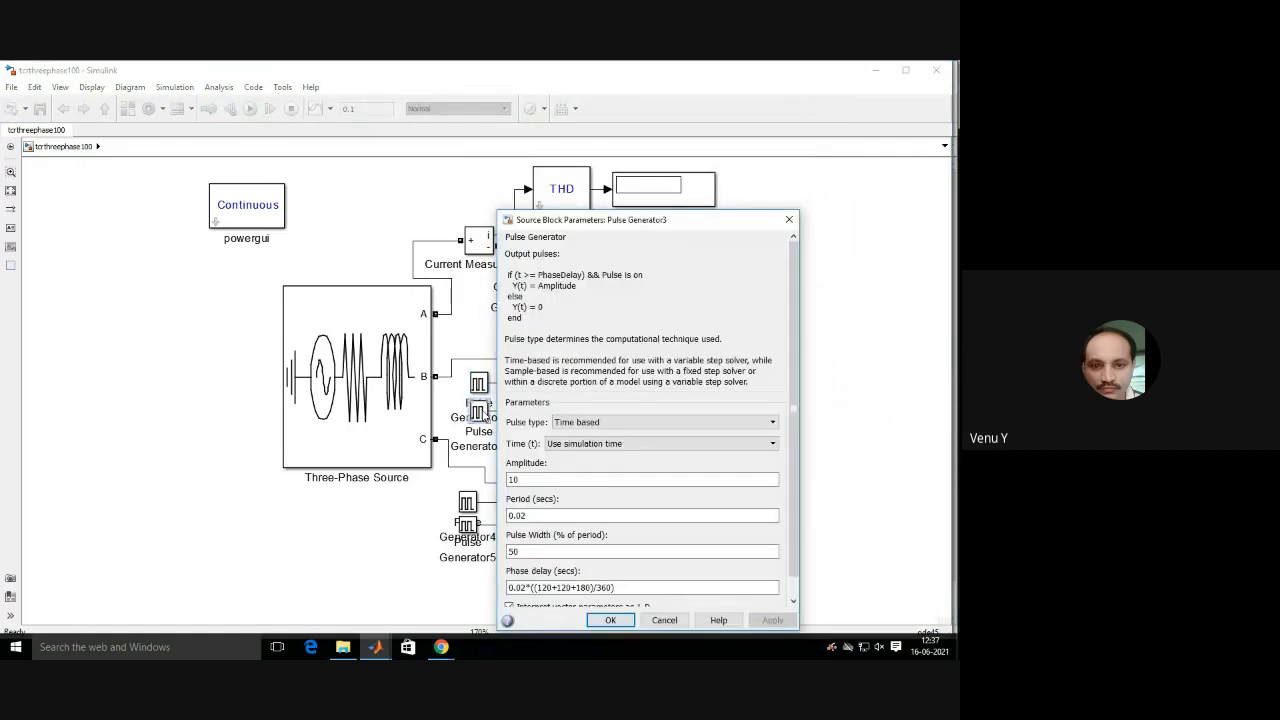
pyautogui.click(618, 620)
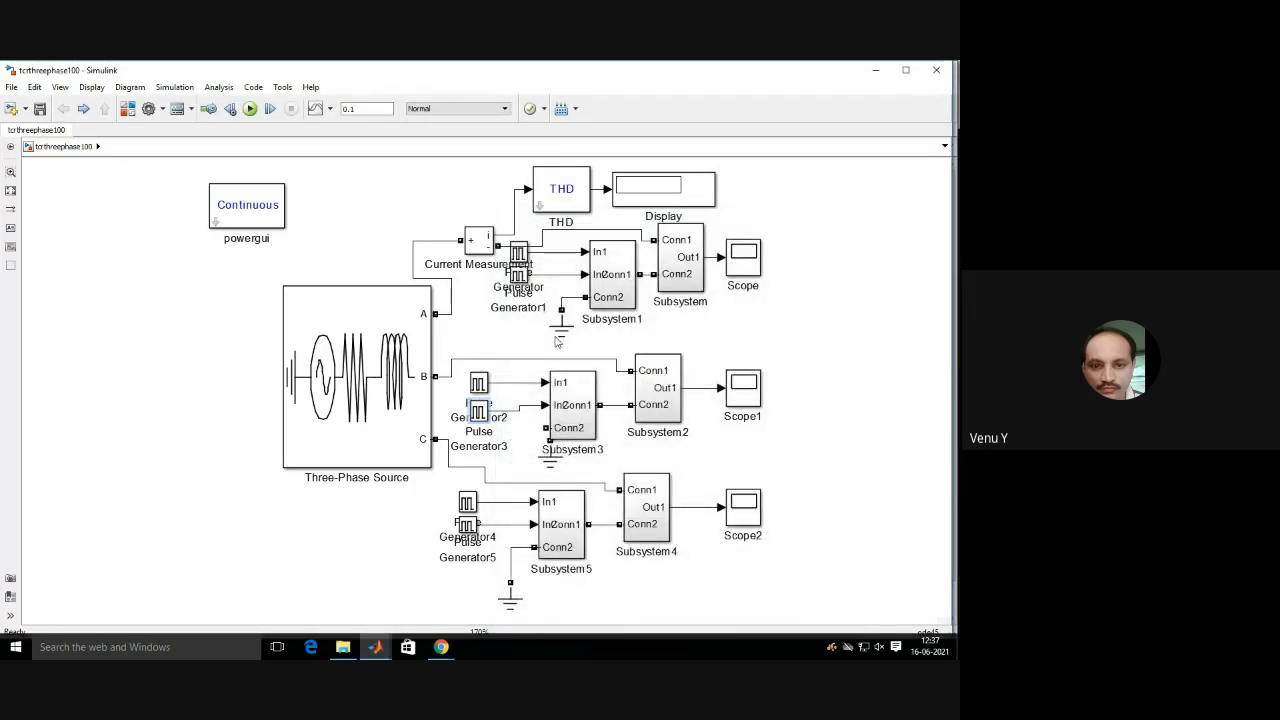
# Review the phase delay and other parameters of Pulse Generator4 and Pulse Generator5 in phase C.
pyautogui.doubleClick(467, 502)
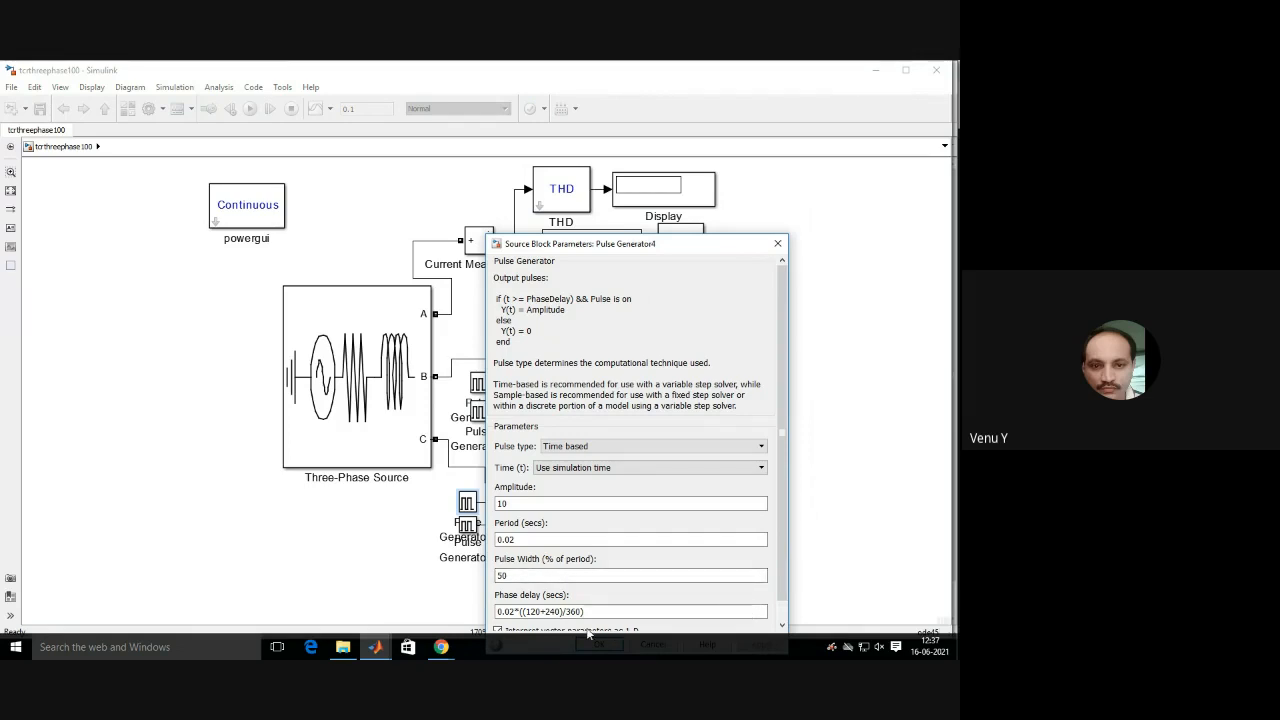
pyautogui.moveTo(617, 250); pyautogui.dragTo(601, 180)
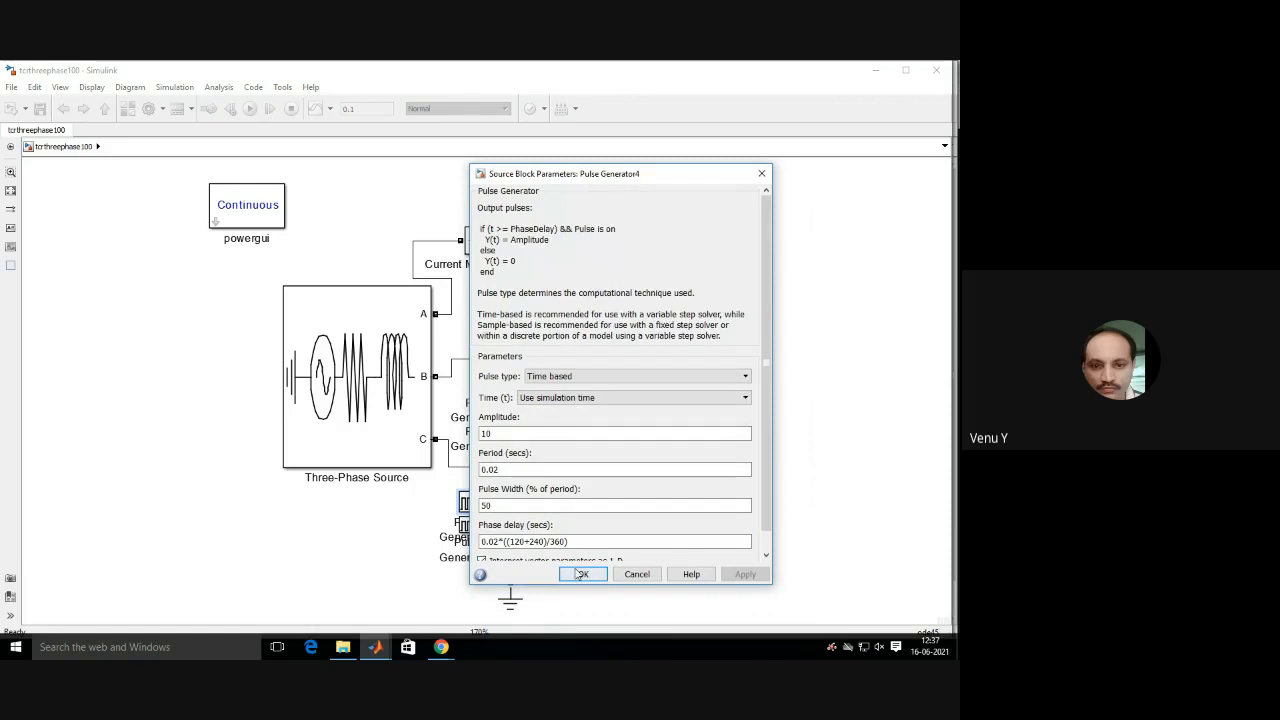
pyautogui.click(582, 573)
pyautogui.doubleClick(467, 525)
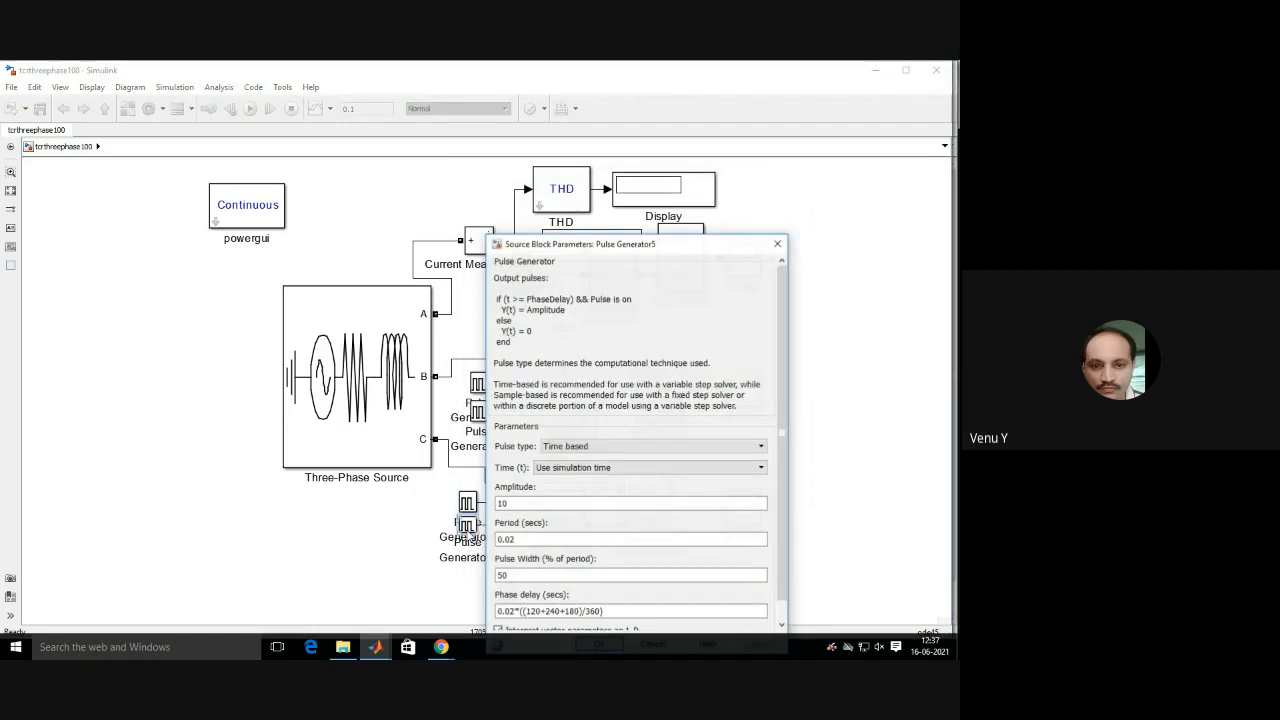
pyautogui.moveTo(675, 243); pyautogui.dragTo(675, 161)
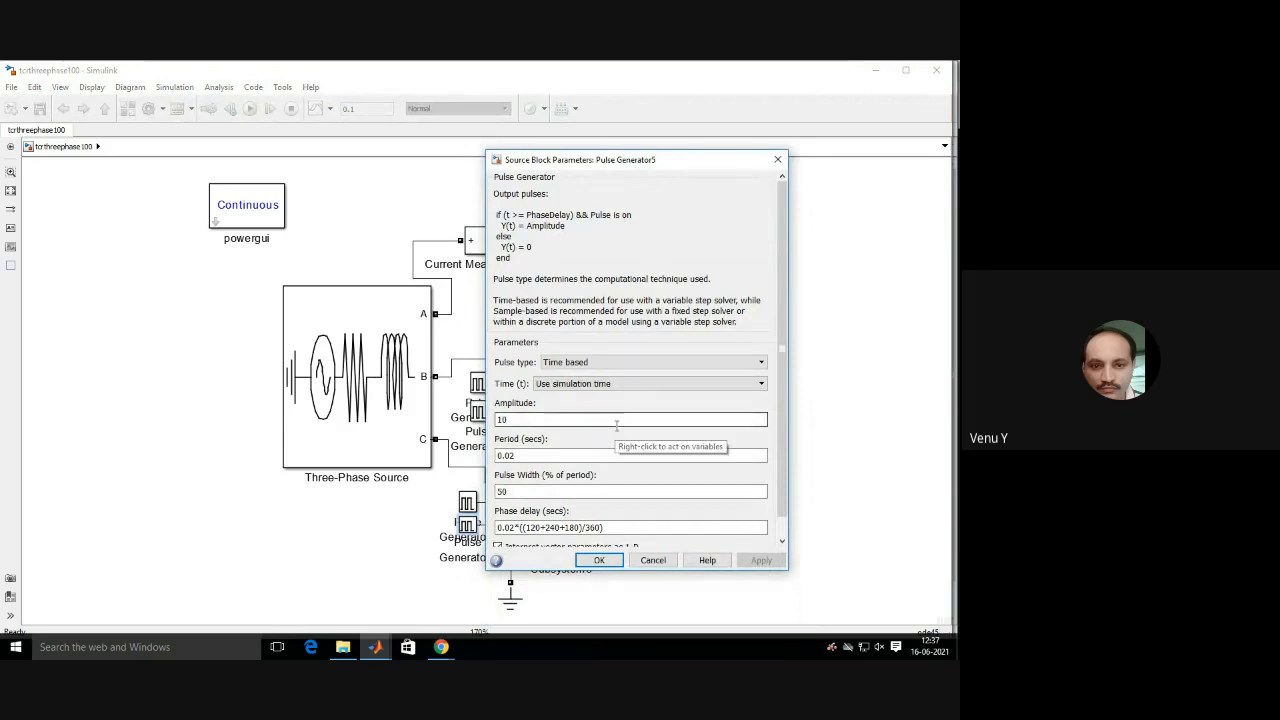
pyautogui.click(611, 558)
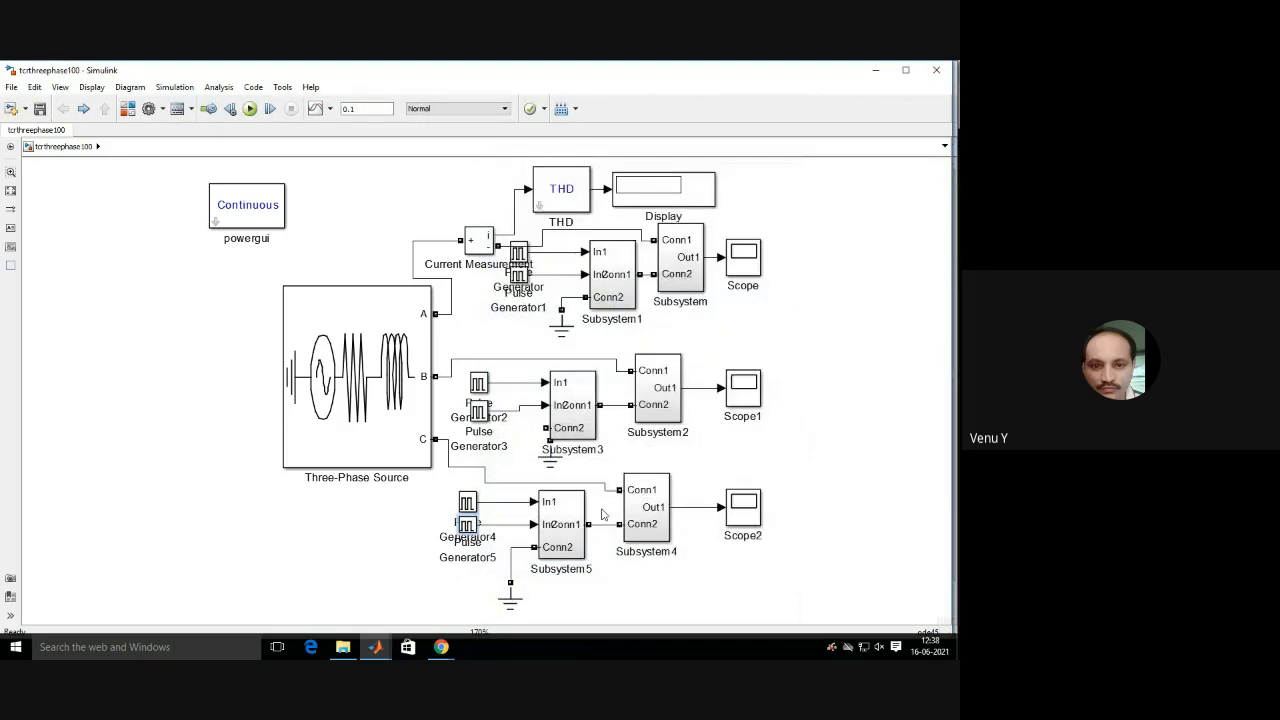
# Run the three-phase simulation and examine the autoscaled phase A voltage and current waveforms in Scope.
pyautogui.click(255, 114)
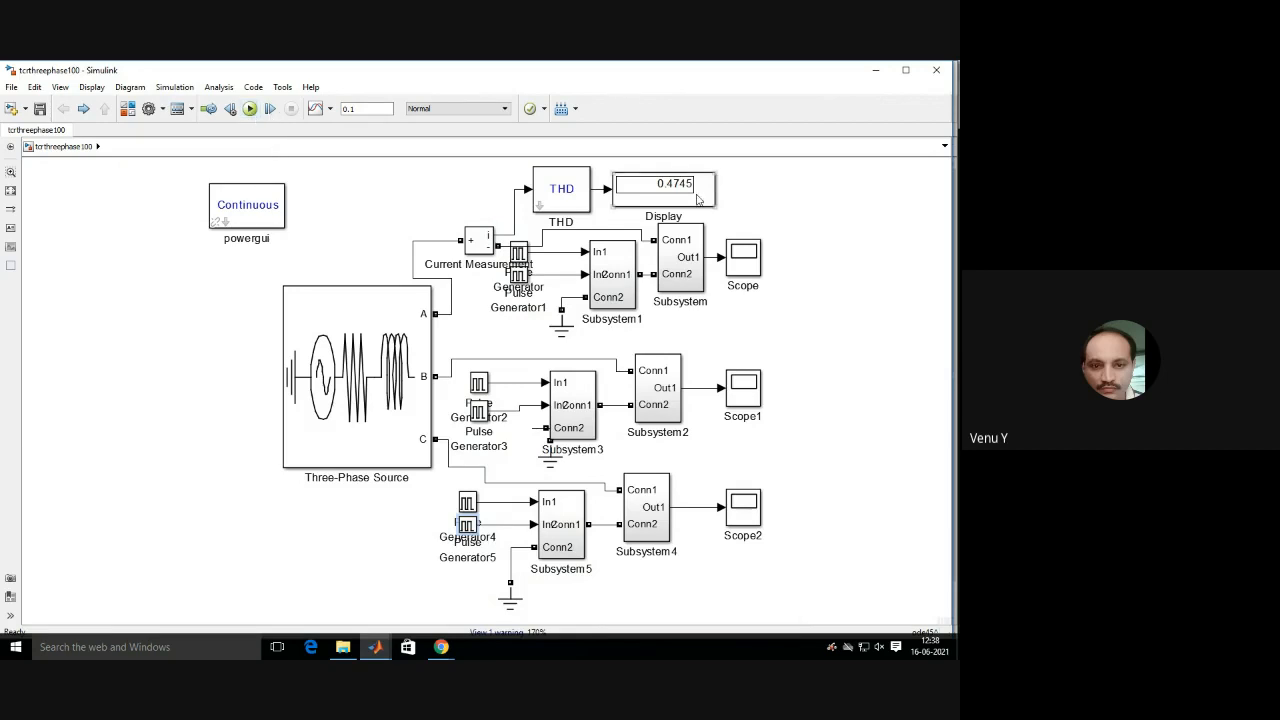
pyautogui.doubleClick(743, 258)
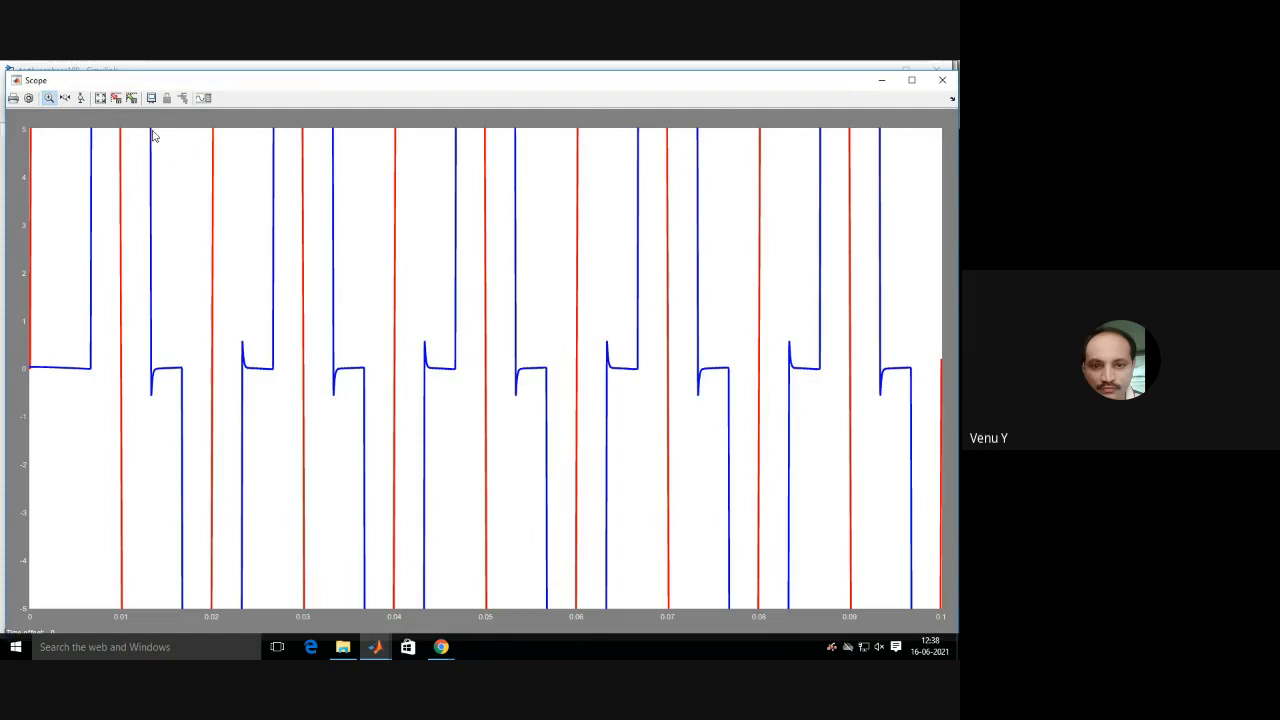
pyautogui.click(100, 97)
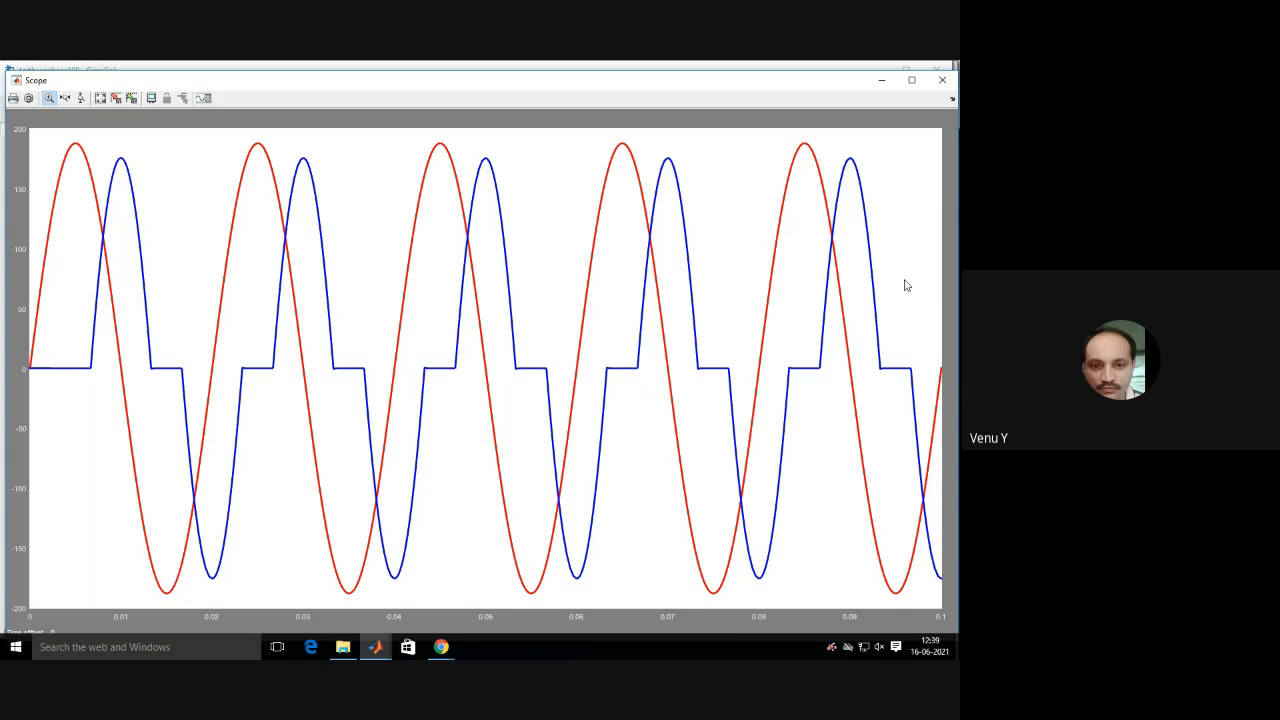
pyautogui.click(950, 82)
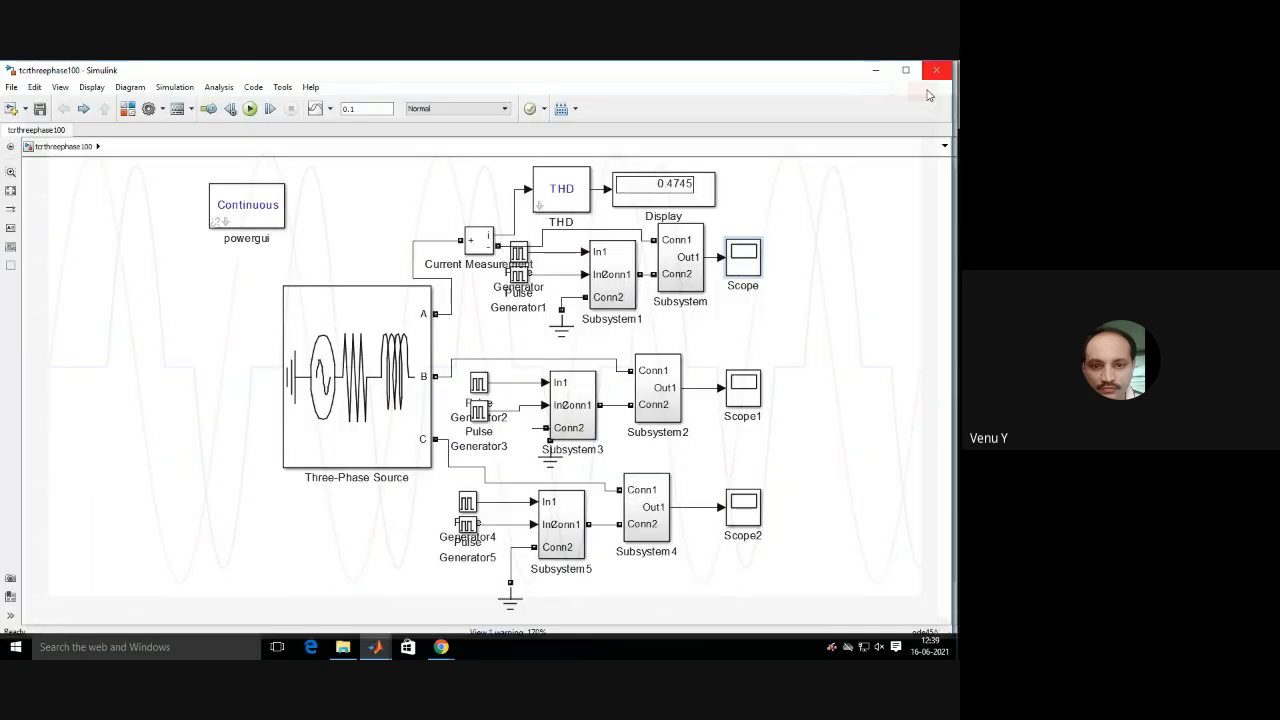
# Examine the autoscaled phase B voltage and current waveforms in Scope1.
pyautogui.doubleClick(748, 397)
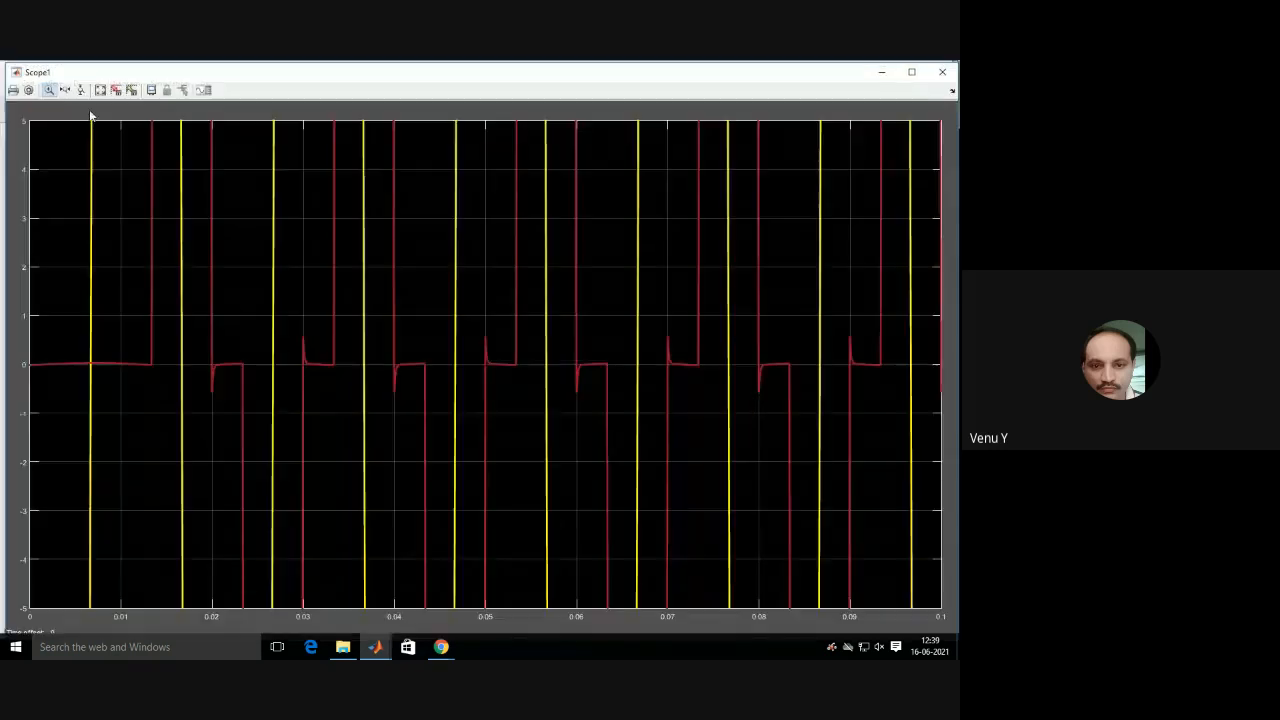
pyautogui.click(100, 90)
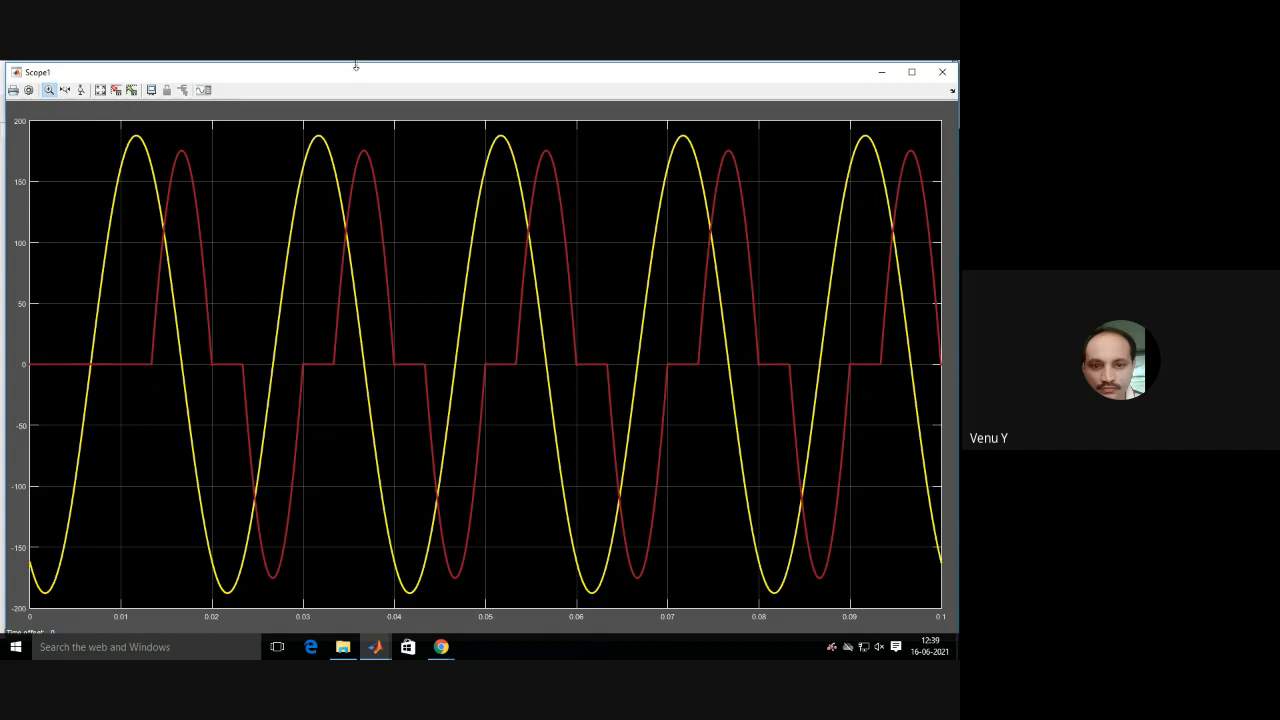
pyautogui.click(944, 73)
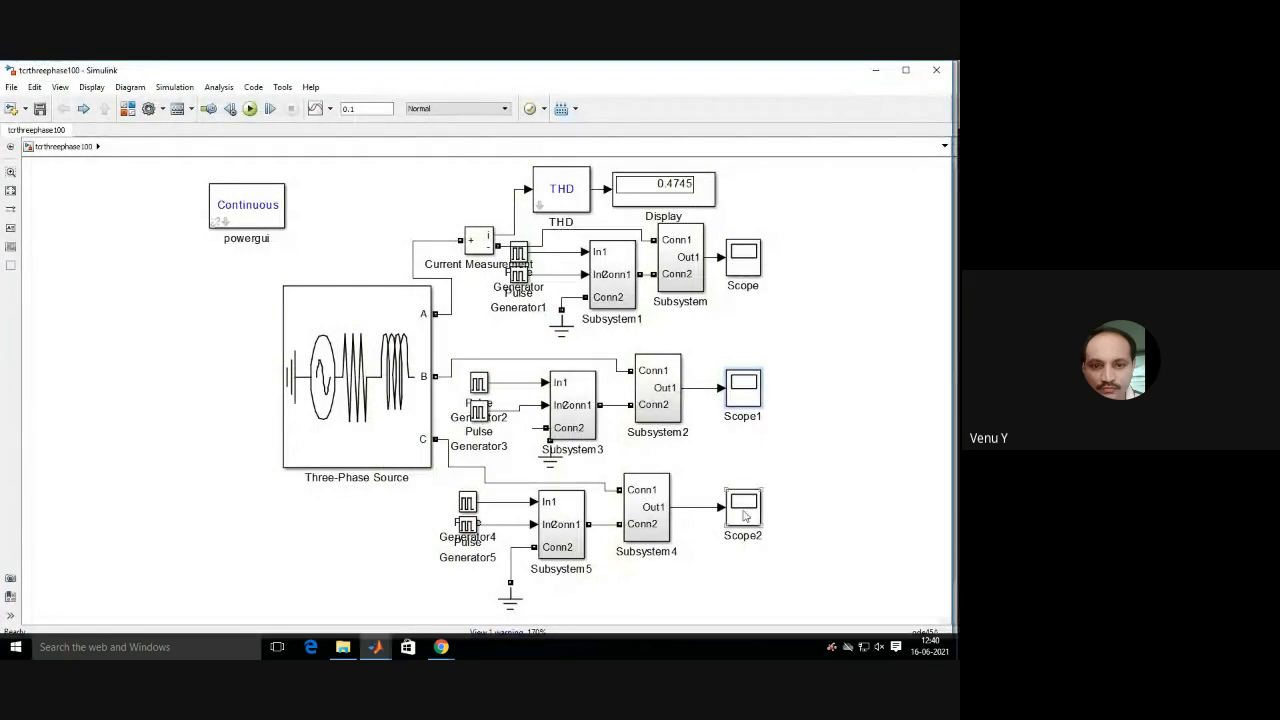
# Examine the phase C waveforms in Scope2 autoscaled and magnified around the zero line, and check the measurement circuit inside Subsystem4.
pyautogui.doubleClick(744, 510)
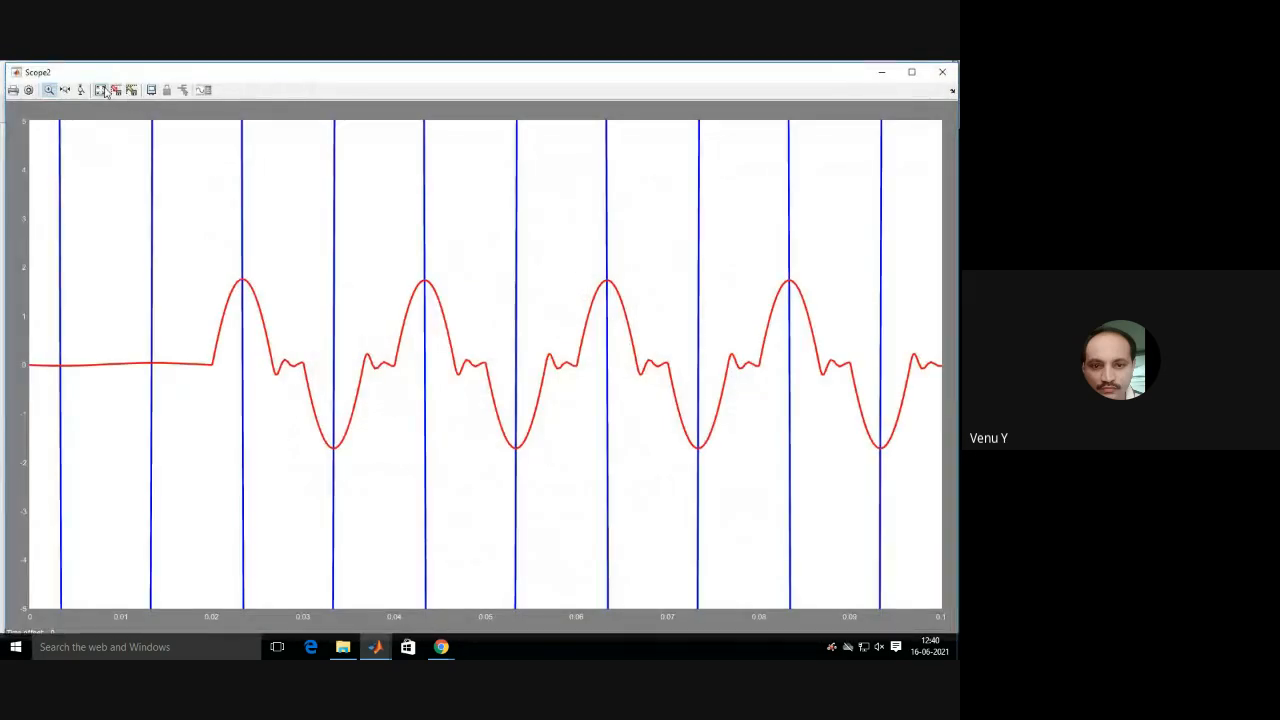
pyautogui.click(102, 90)
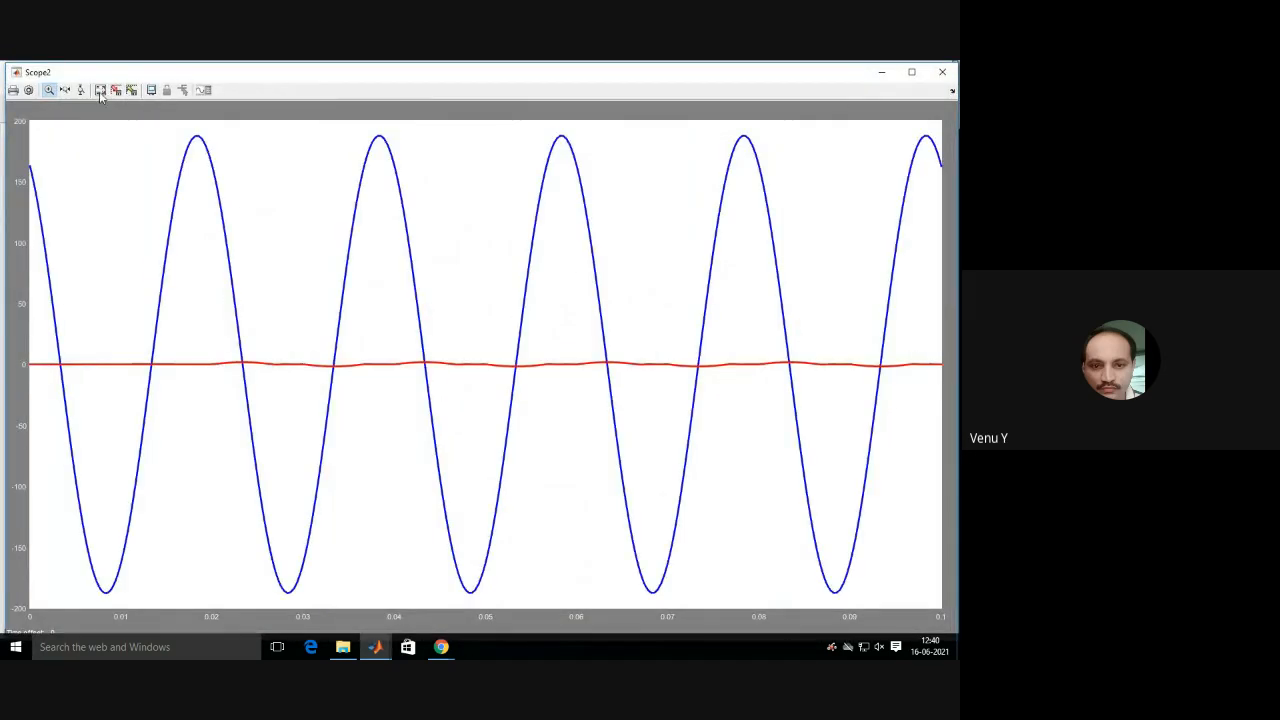
pyautogui.moveTo(84, 274); pyautogui.dragTo(302, 458)
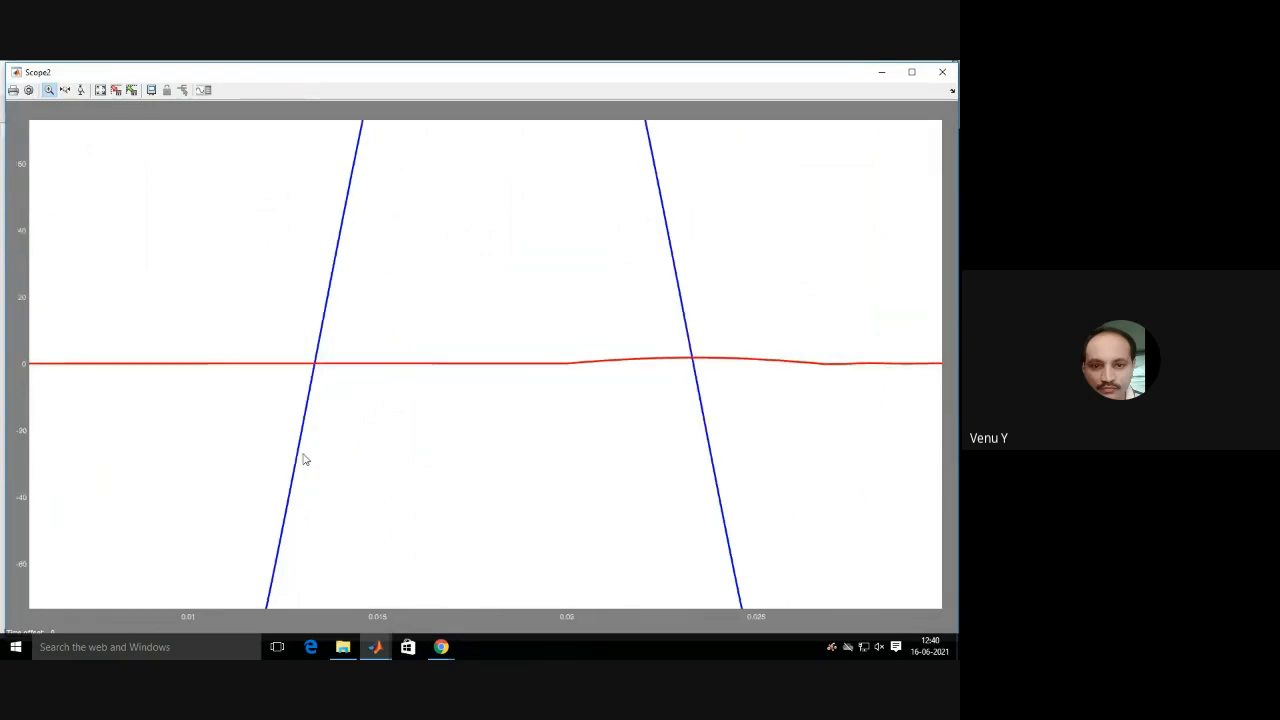
pyautogui.click(942, 72)
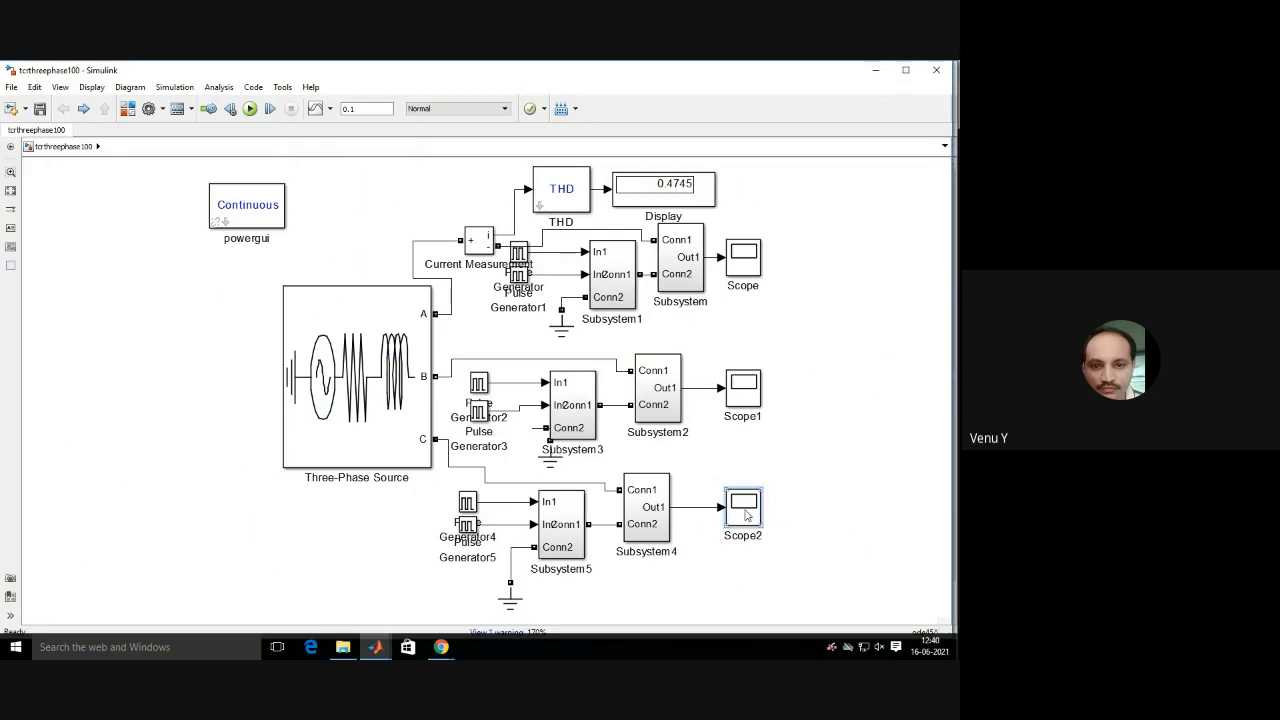
pyautogui.doubleClick(745, 512)
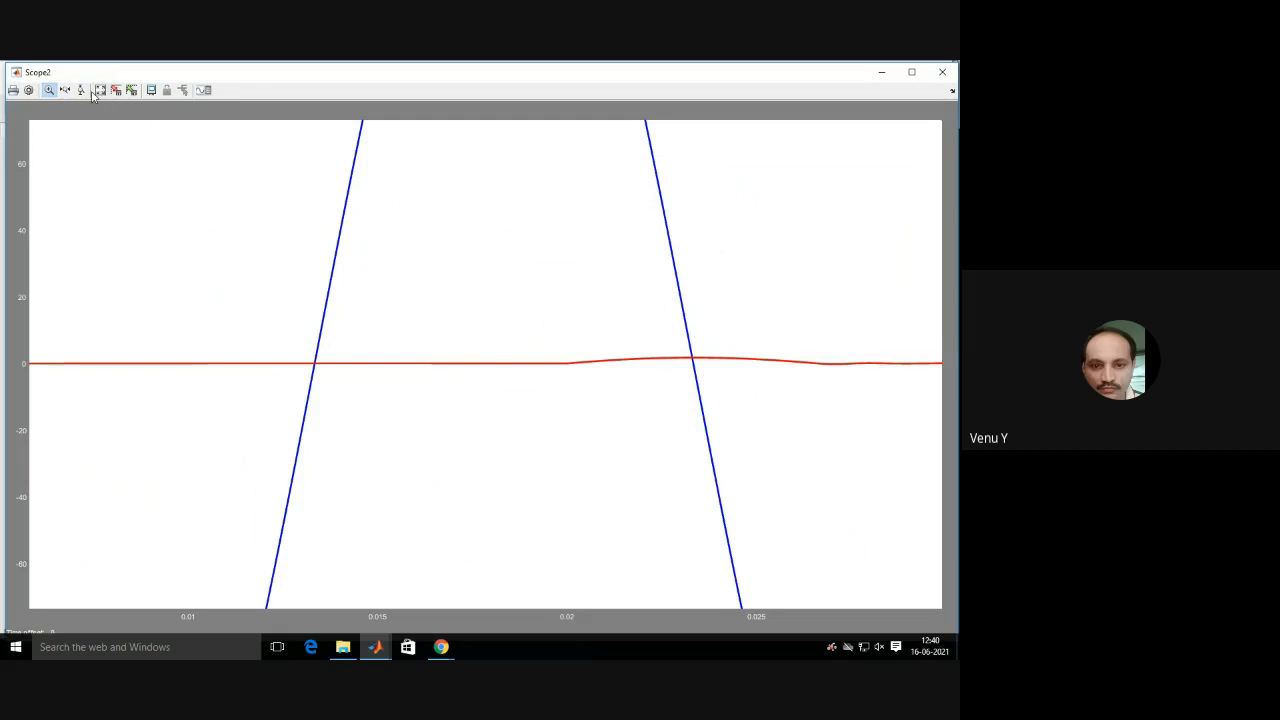
pyautogui.click(100, 90)
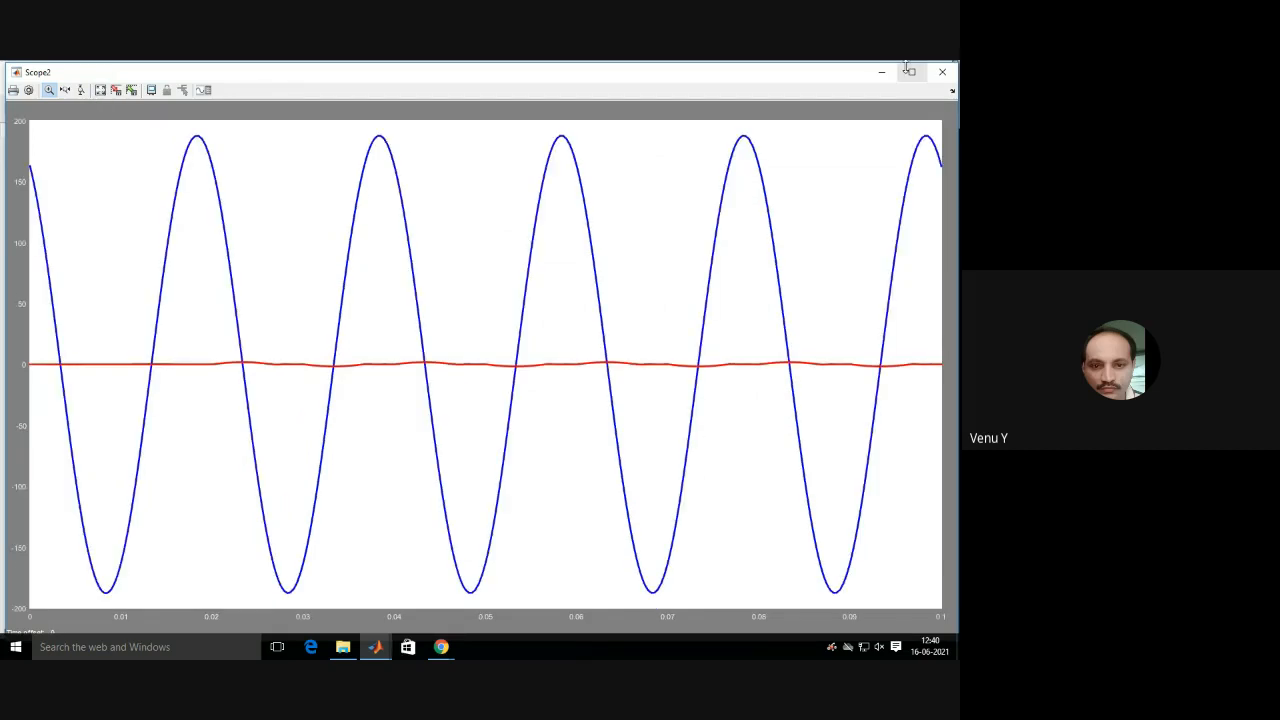
pyautogui.click(942, 72)
pyautogui.doubleClick(646, 510)
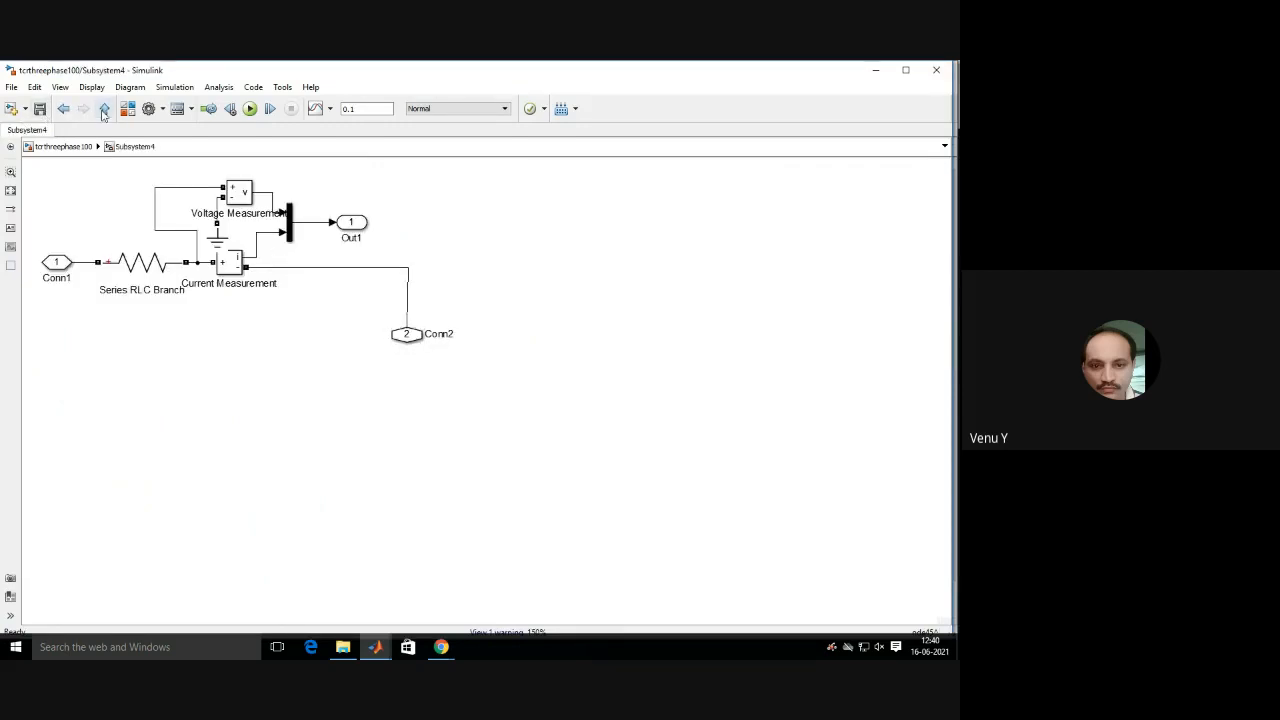
pyautogui.click(63, 109)
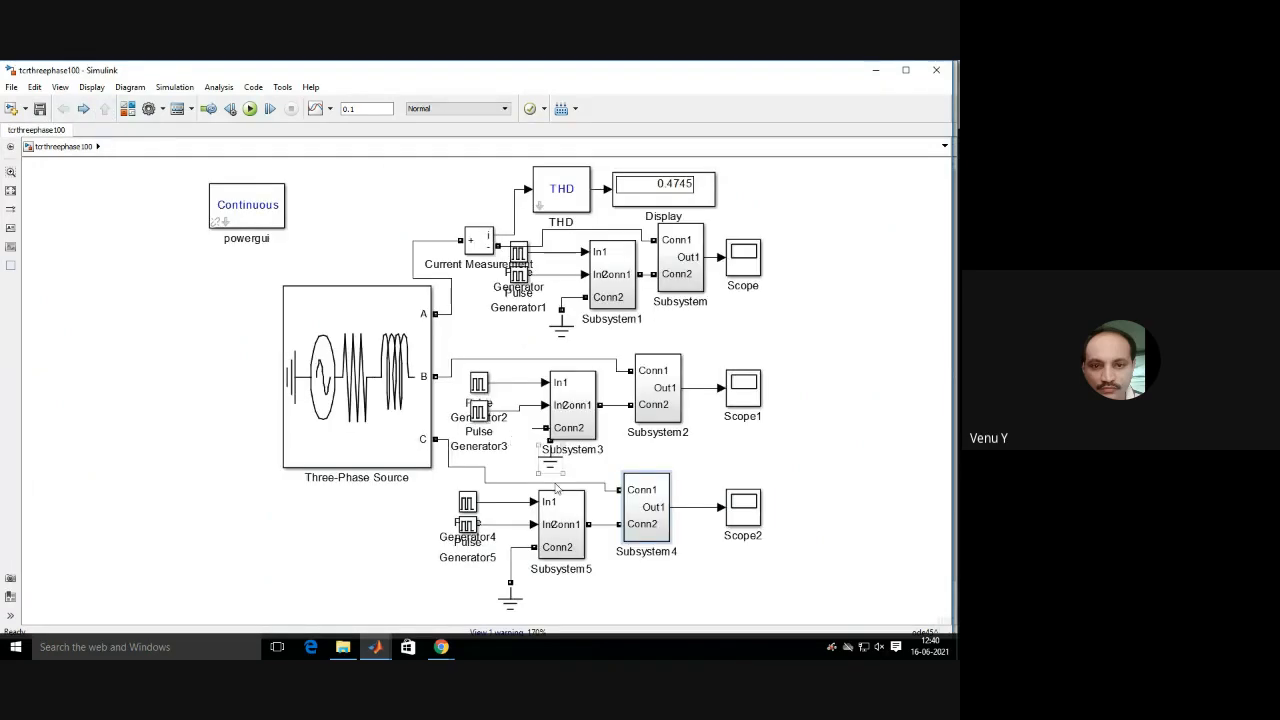
# Delete the phase C branch, including its source connection, Pulse Generator4 and 5, Subsystem4 and 5, ground and Scope2.
pyautogui.click(458, 470)
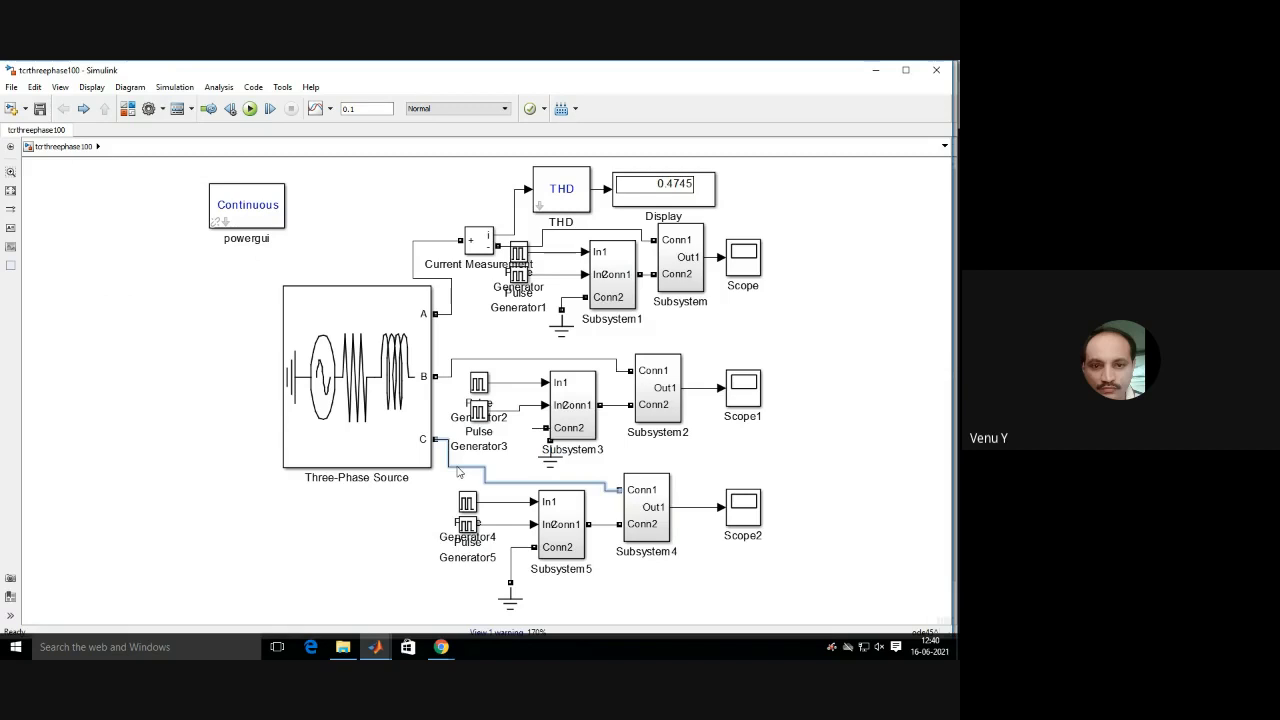
pyautogui.press('Delete')
pyautogui.moveTo(452, 468); pyautogui.dragTo(800, 606)
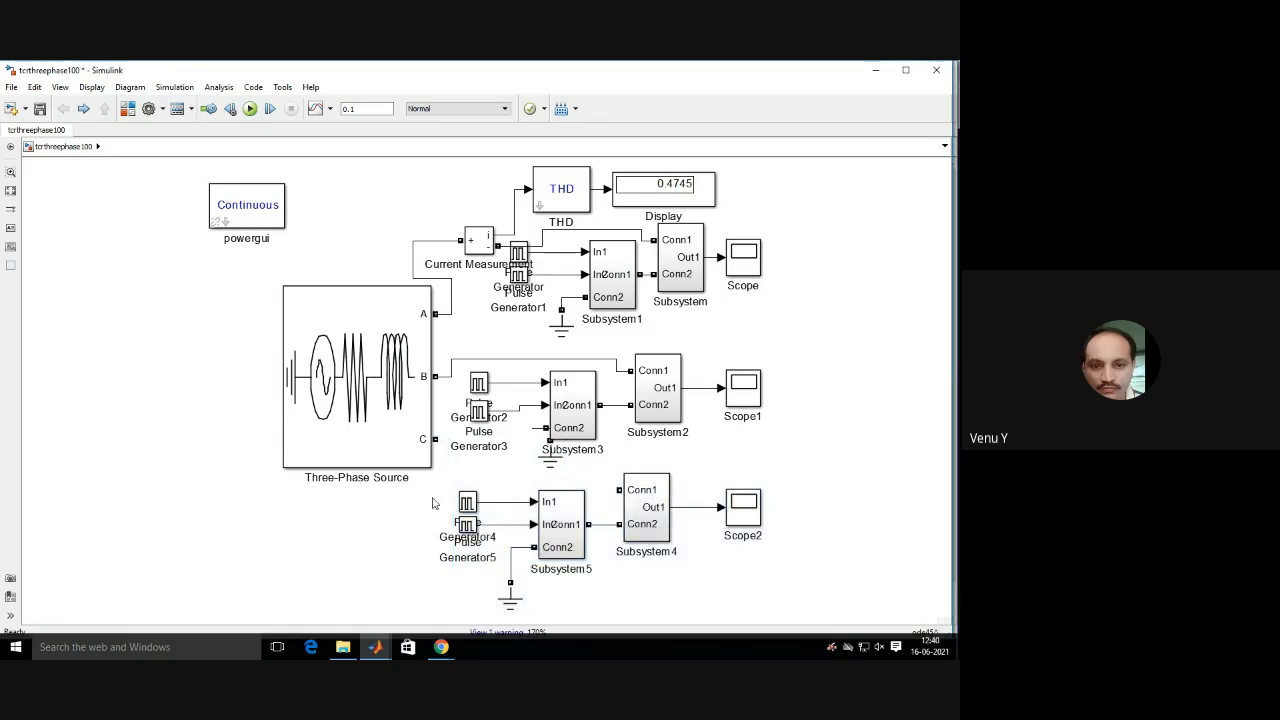
pyautogui.moveTo(429, 490); pyautogui.dragTo(785, 593)
pyautogui.press('Delete')
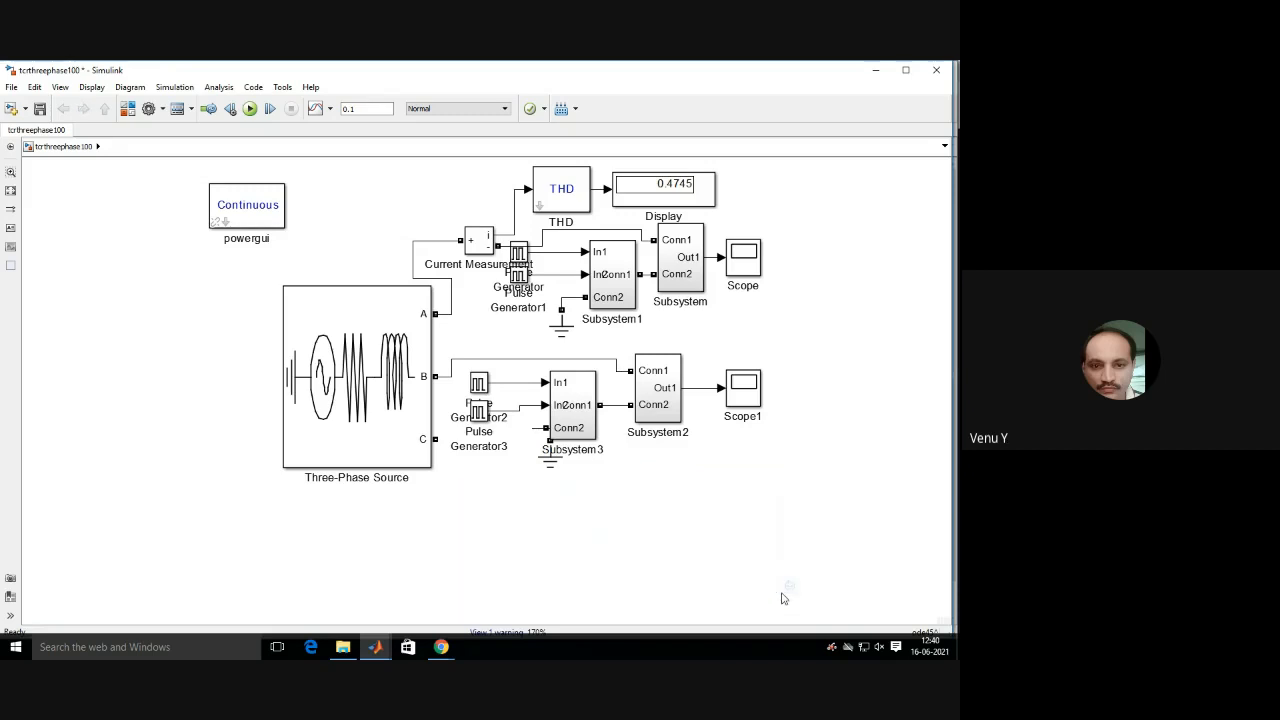
# Duplicate the phase B branch of pulse generators, subsystems, ground and scope below it, and connect the copy to source terminal C.
pyautogui.moveTo(731, 442); pyautogui.dragTo(776, 452)
pyautogui.click(880, 363)
pyautogui.moveTo(466, 358); pyautogui.dragTo(776, 452)
pyautogui.rightClick(662, 386)
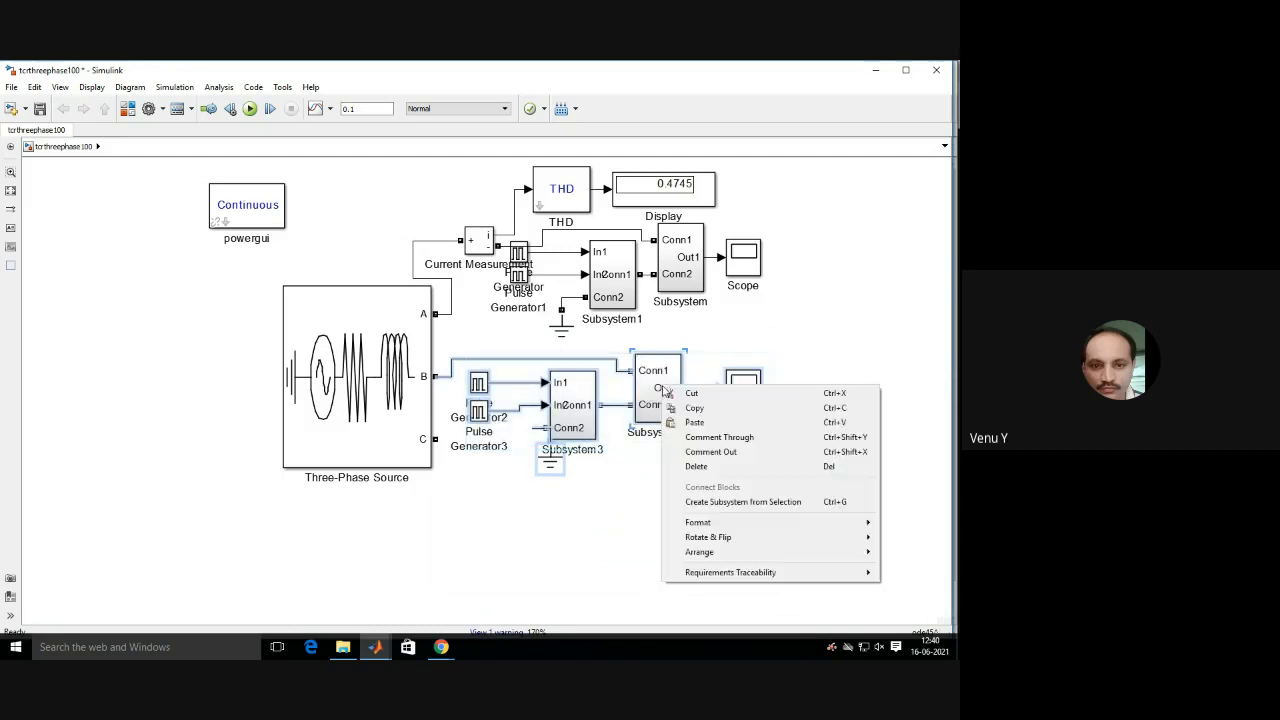
pyautogui.click(740, 410)
pyautogui.click(537, 516)
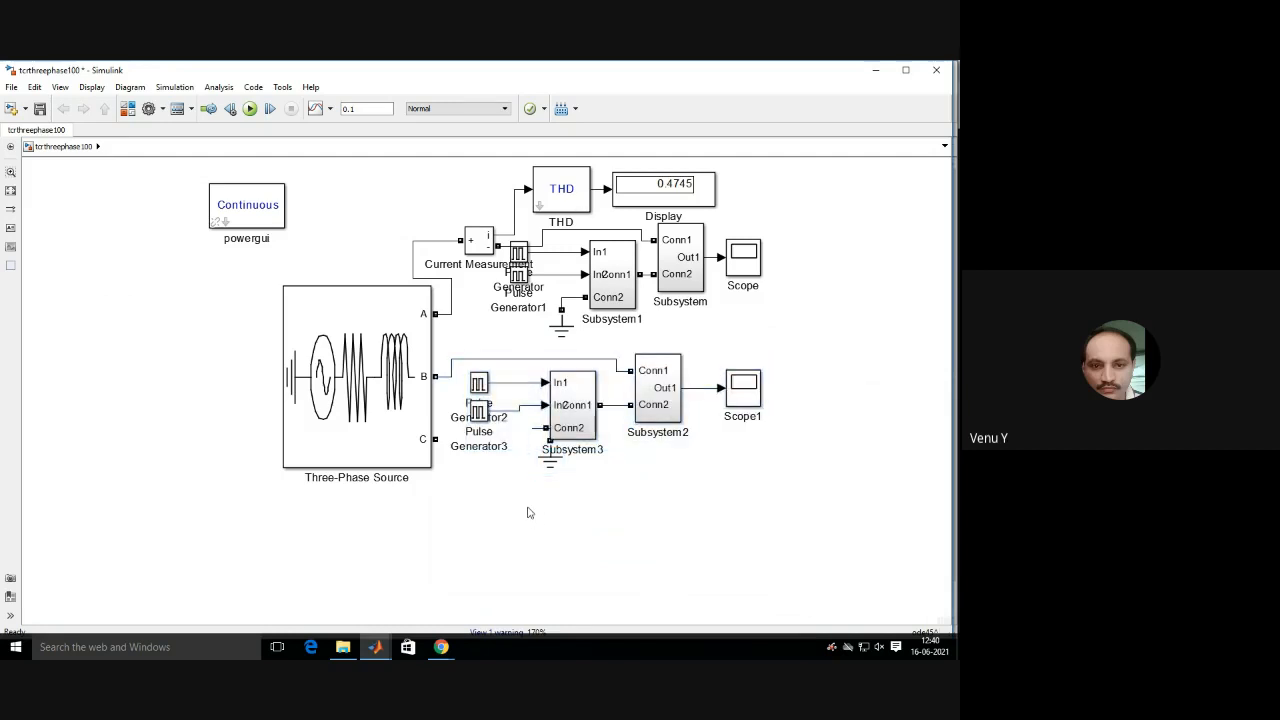
pyautogui.rightClick(522, 514)
pyautogui.click(553, 170)
pyautogui.moveTo(543, 539); pyautogui.dragTo(496, 504)
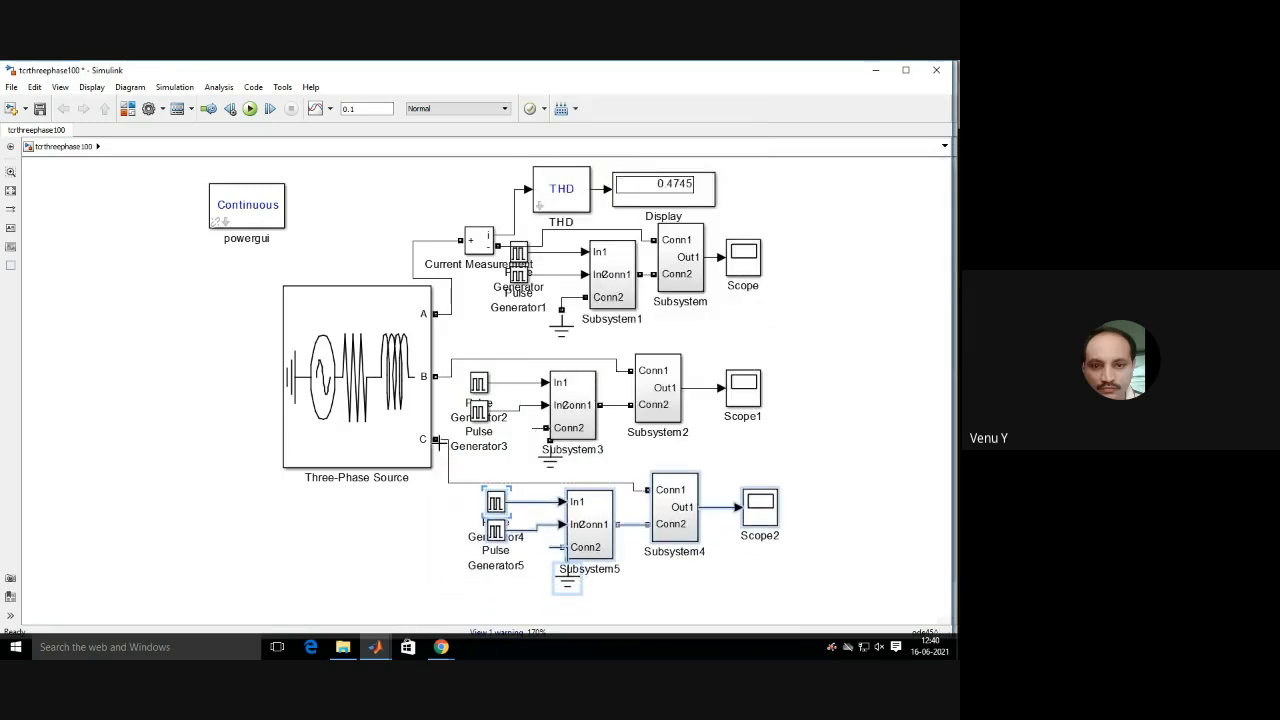
# Check the phase delay expression of Pulse Generator2 in the phase B branch.
pyautogui.doubleClick(479, 390)
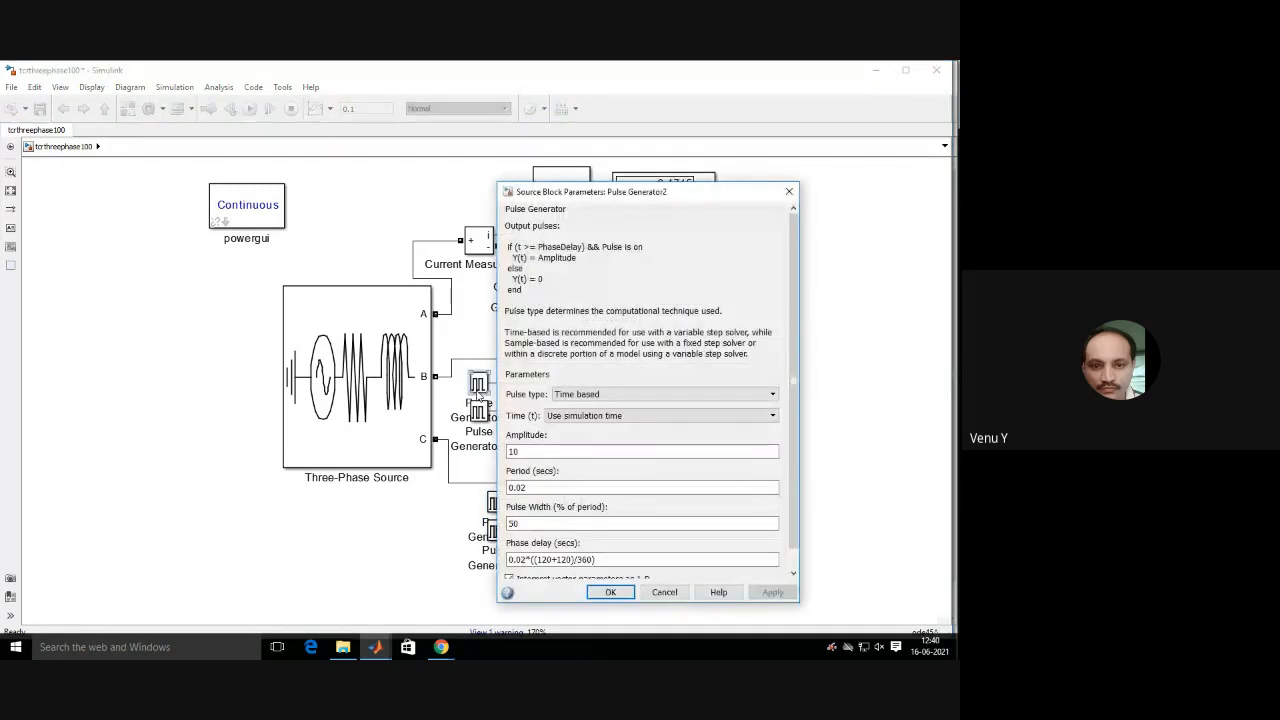
pyautogui.moveTo(607, 561); pyautogui.dragTo(508, 560)
pyautogui.rightClick(568, 560)
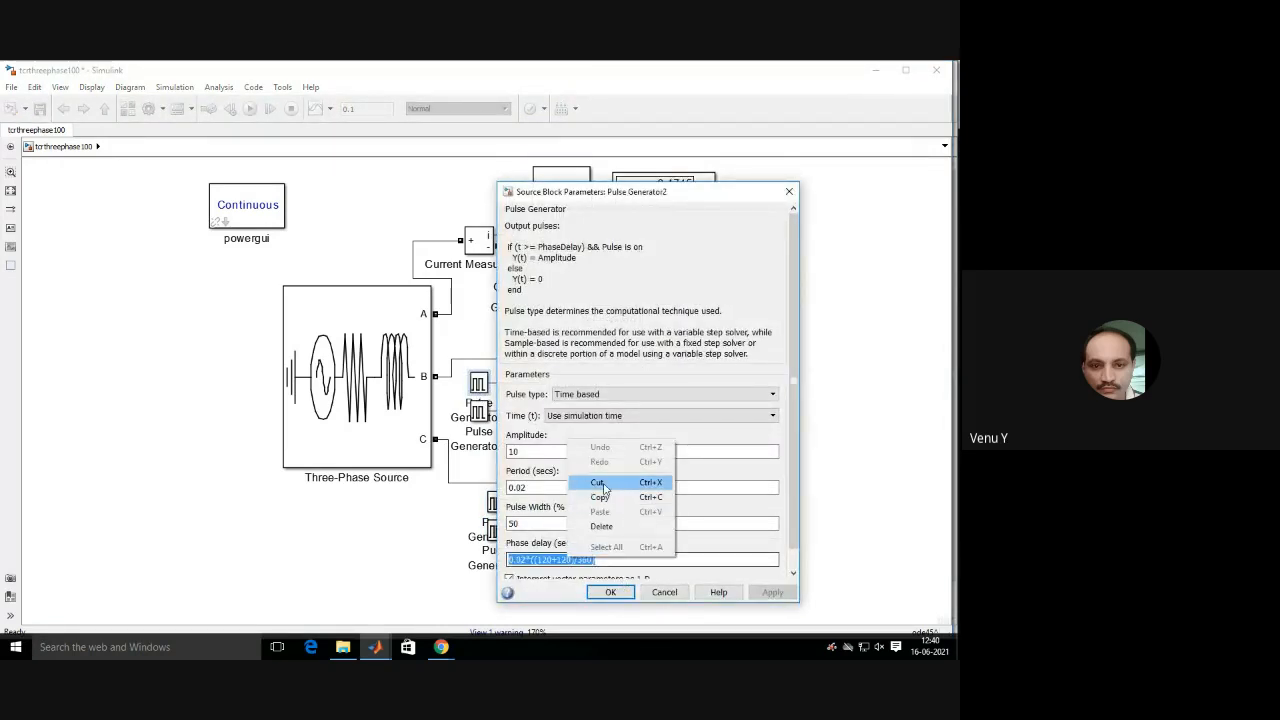
pyautogui.click(605, 491)
pyautogui.click(789, 191)
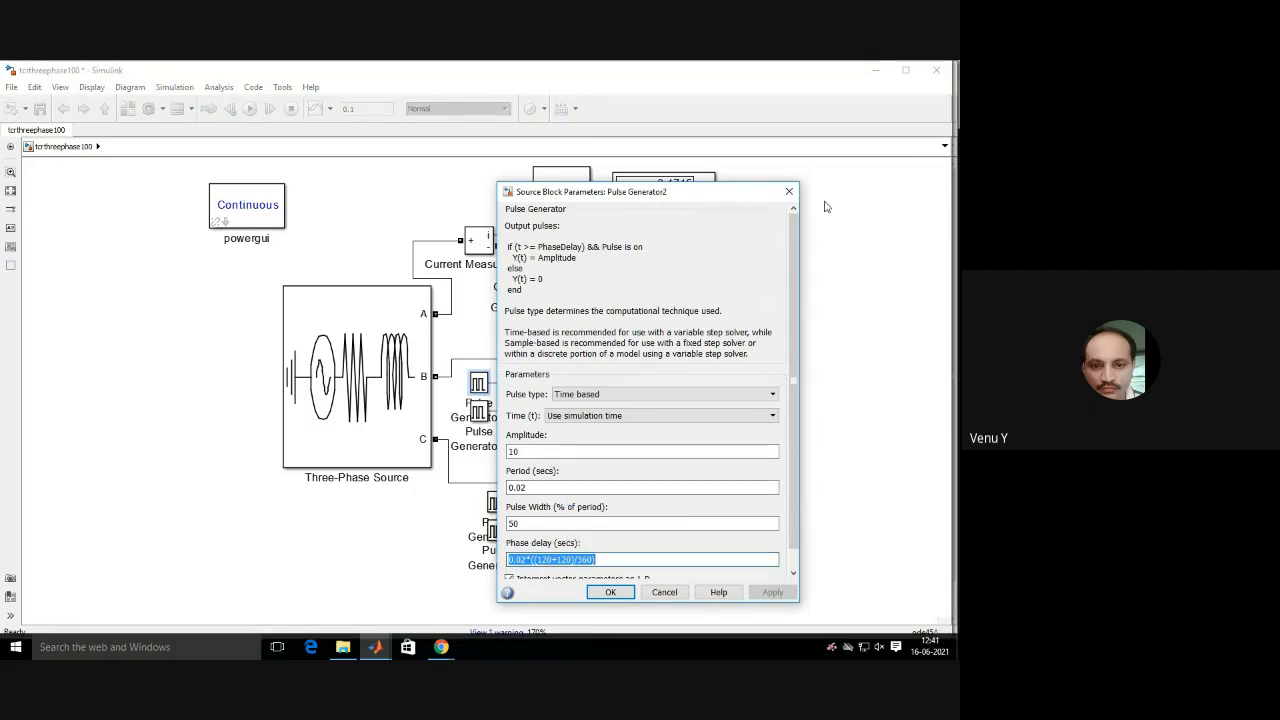
# Set the phase delay of Pulse Generator4 to 0.02*((120+220)/360) seconds.
pyautogui.click(496, 503)
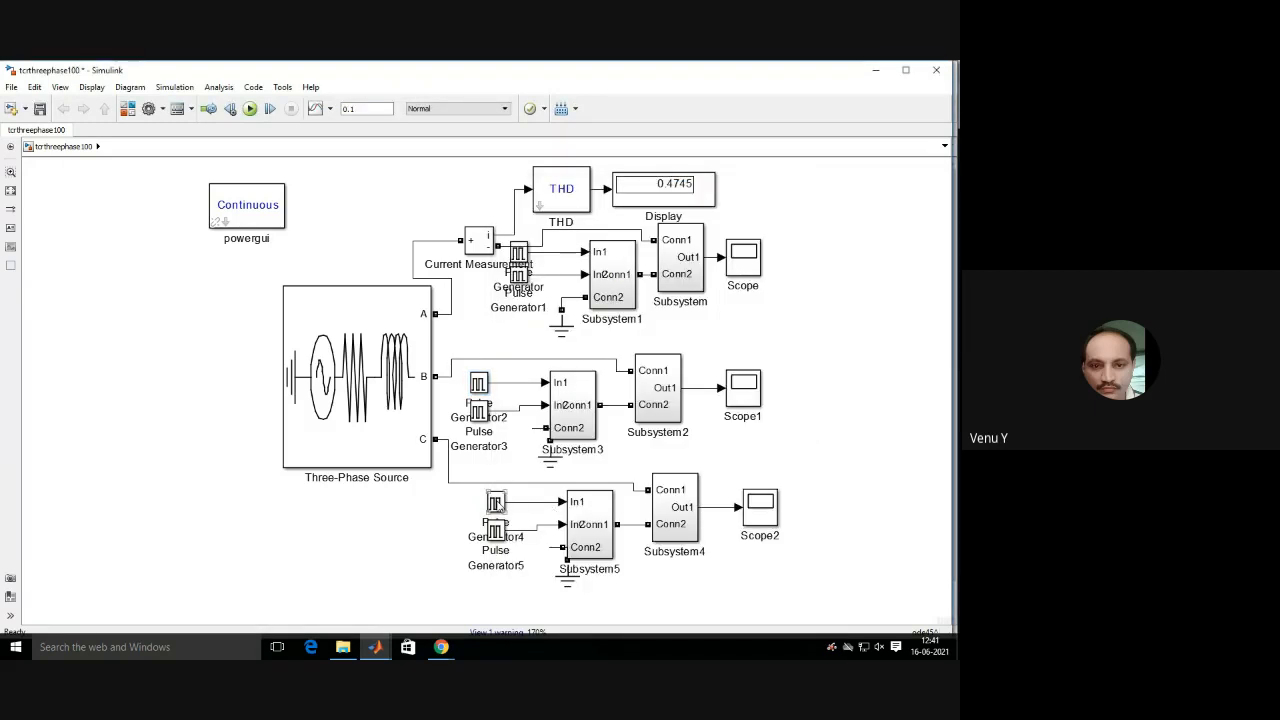
pyautogui.doubleClick(496, 503)
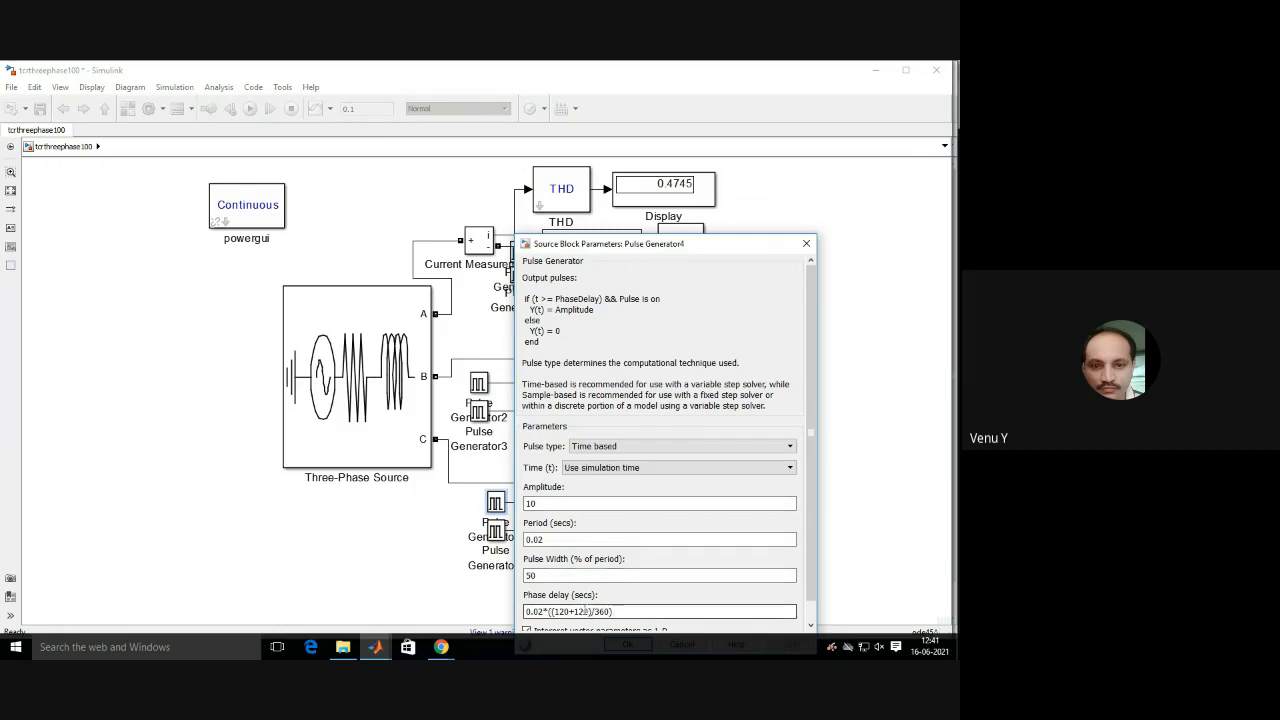
pyautogui.tripleClick(585, 611)
pyautogui.doubleClick(583, 611)
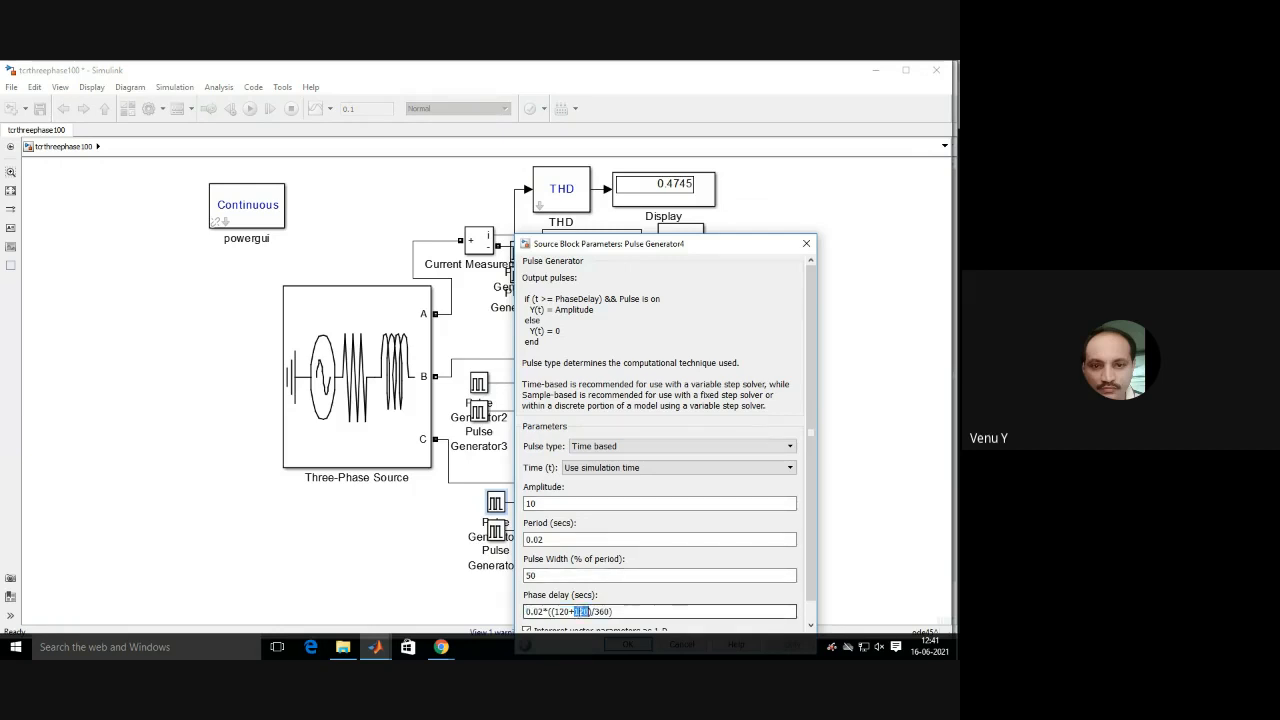
pyautogui.click(592, 611)
pyautogui.press('BackSpace')
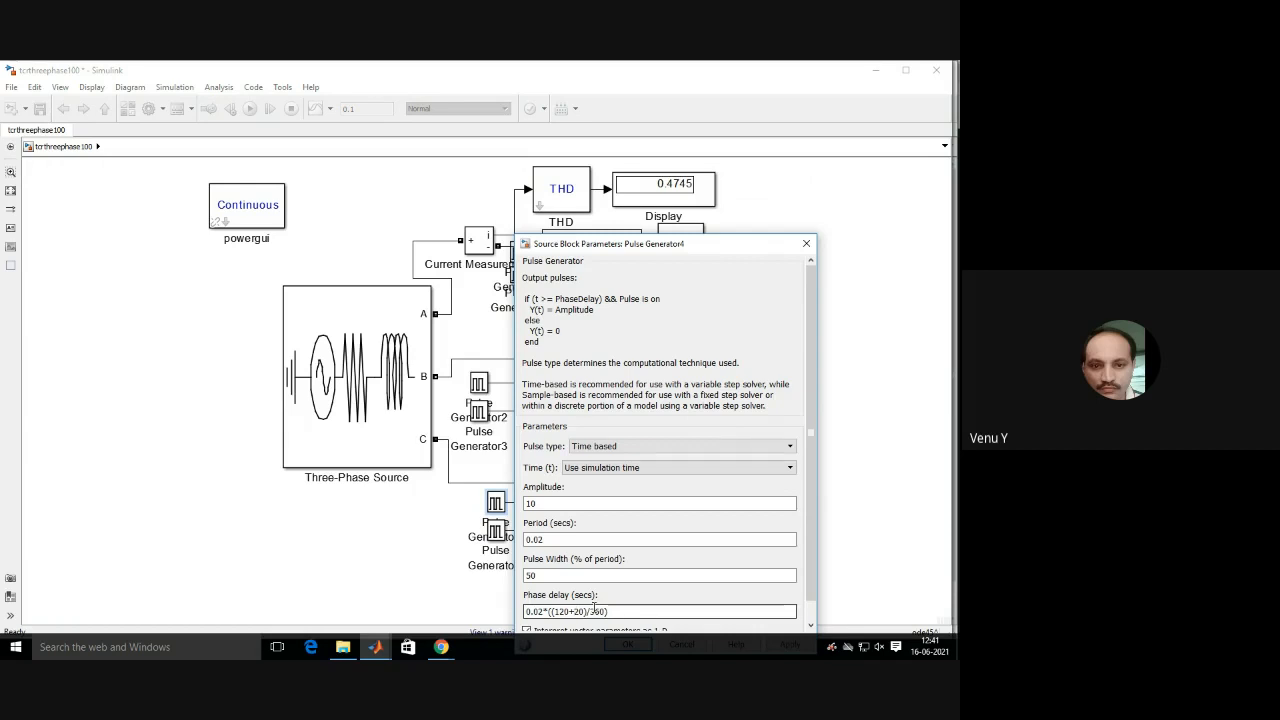
pyautogui.write('2')
pyautogui.moveTo(672, 244); pyautogui.dragTo(660, 140)
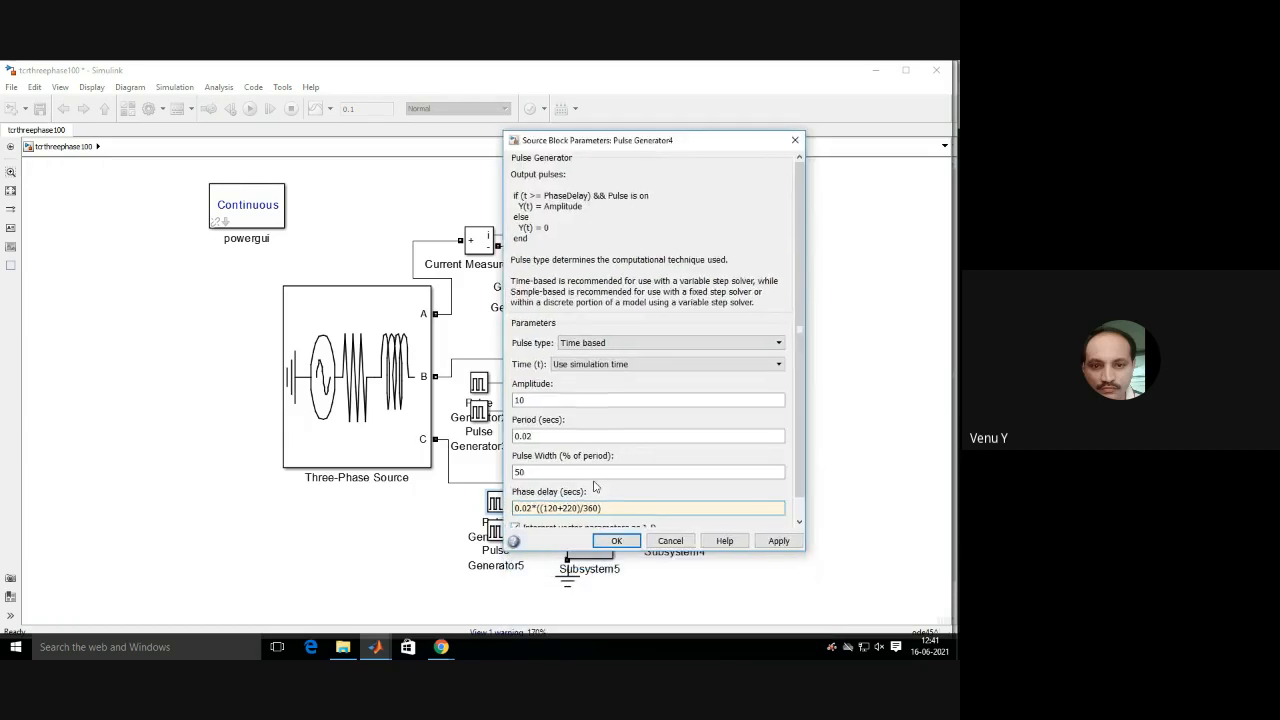
pyautogui.click(614, 540)
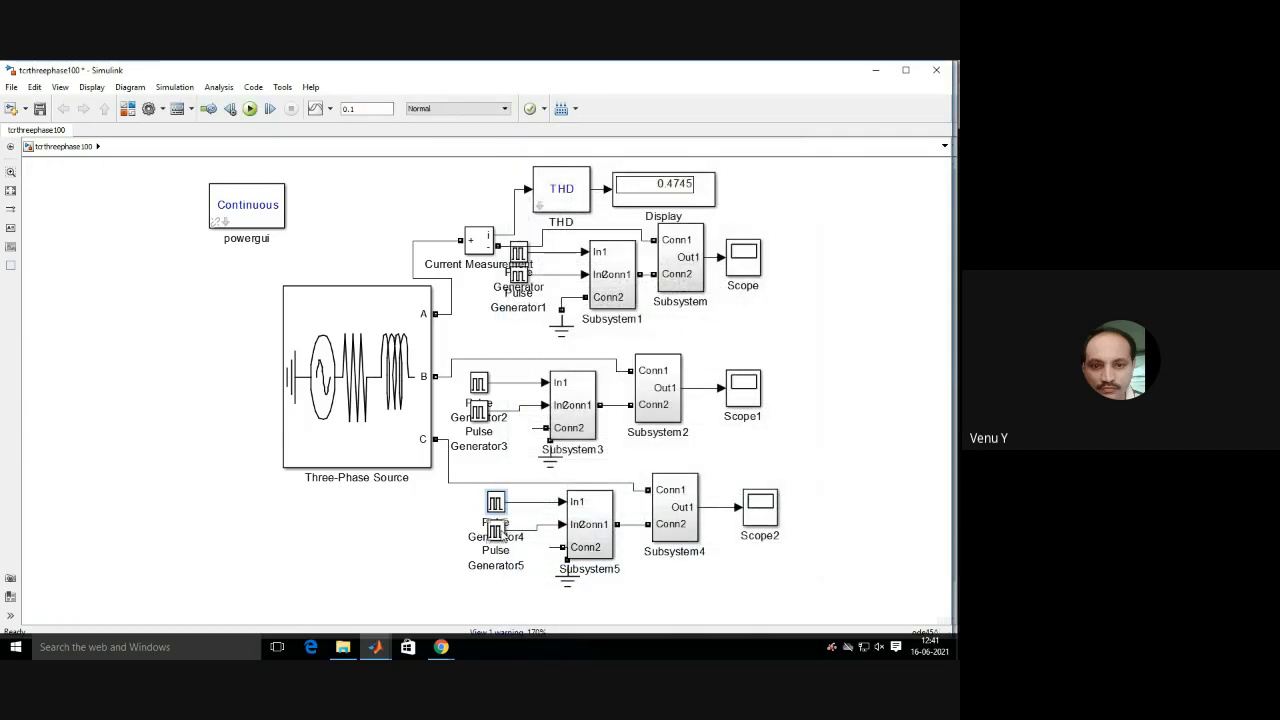
# Set the phase delay of Pulse Generator5 to 0.02*((120+240+180)/360) seconds.
pyautogui.doubleClick(495, 531)
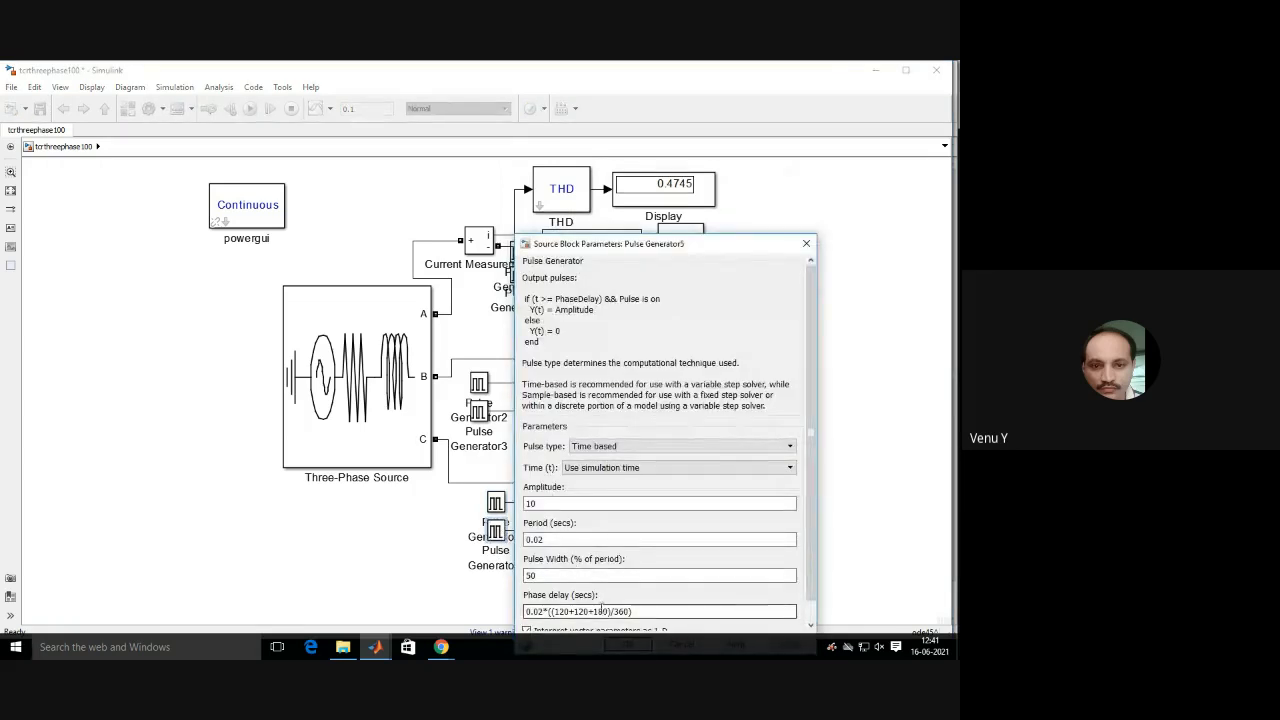
pyautogui.click(603, 611)
pyautogui.tripleClick(585, 611)
pyautogui.doubleClick(585, 611)
pyautogui.click(585, 611)
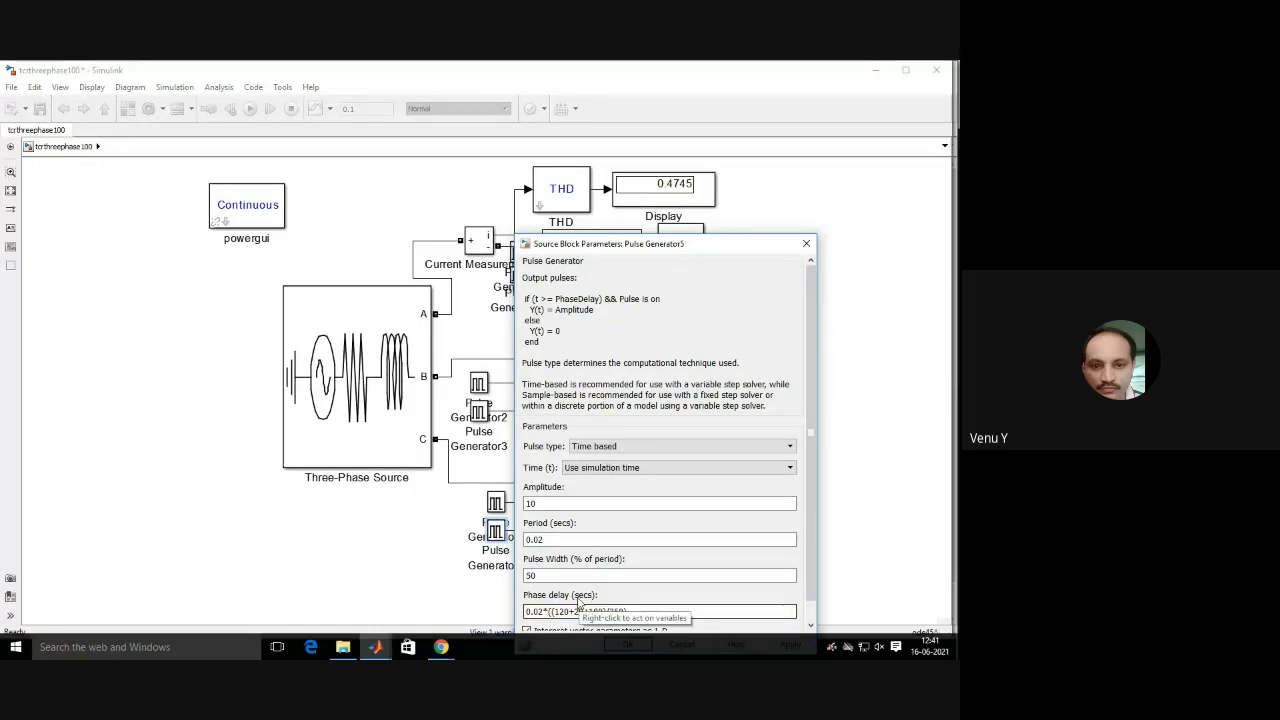
pyautogui.press('BackSpace')
pyautogui.press('BackSpace')
pyautogui.write('240+')
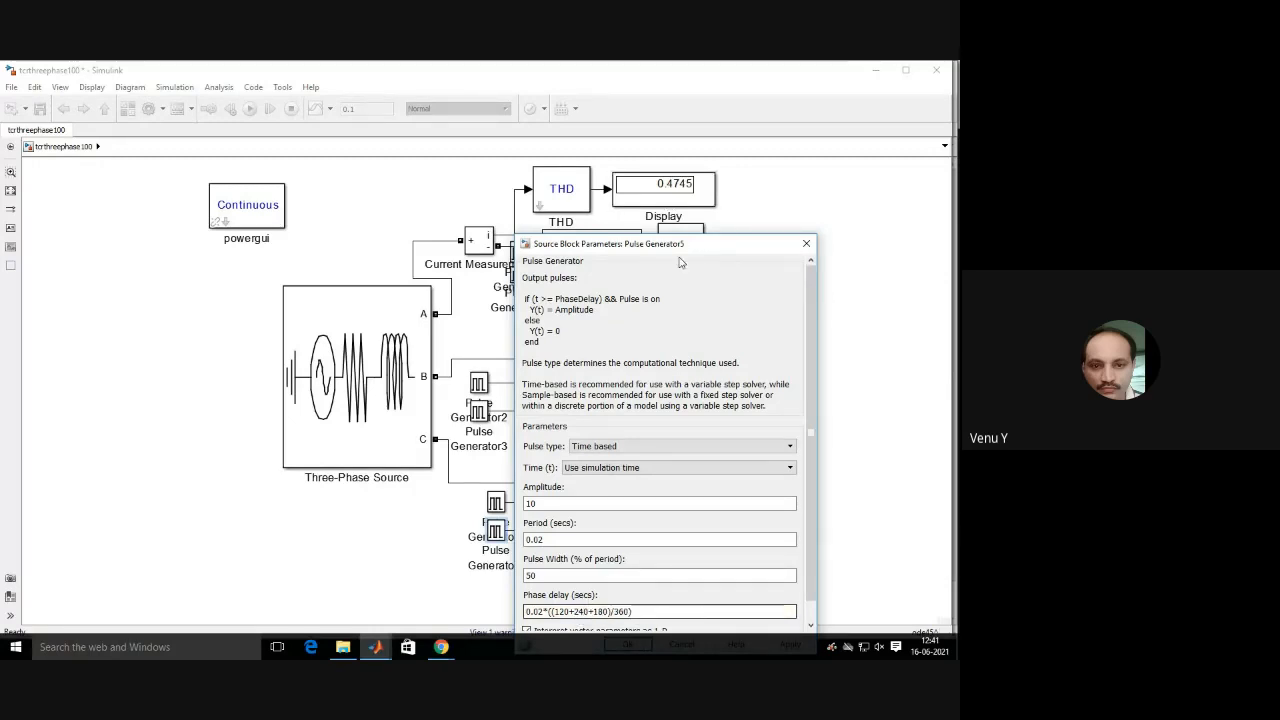
pyautogui.moveTo(681, 243); pyautogui.dragTo(659, 143)
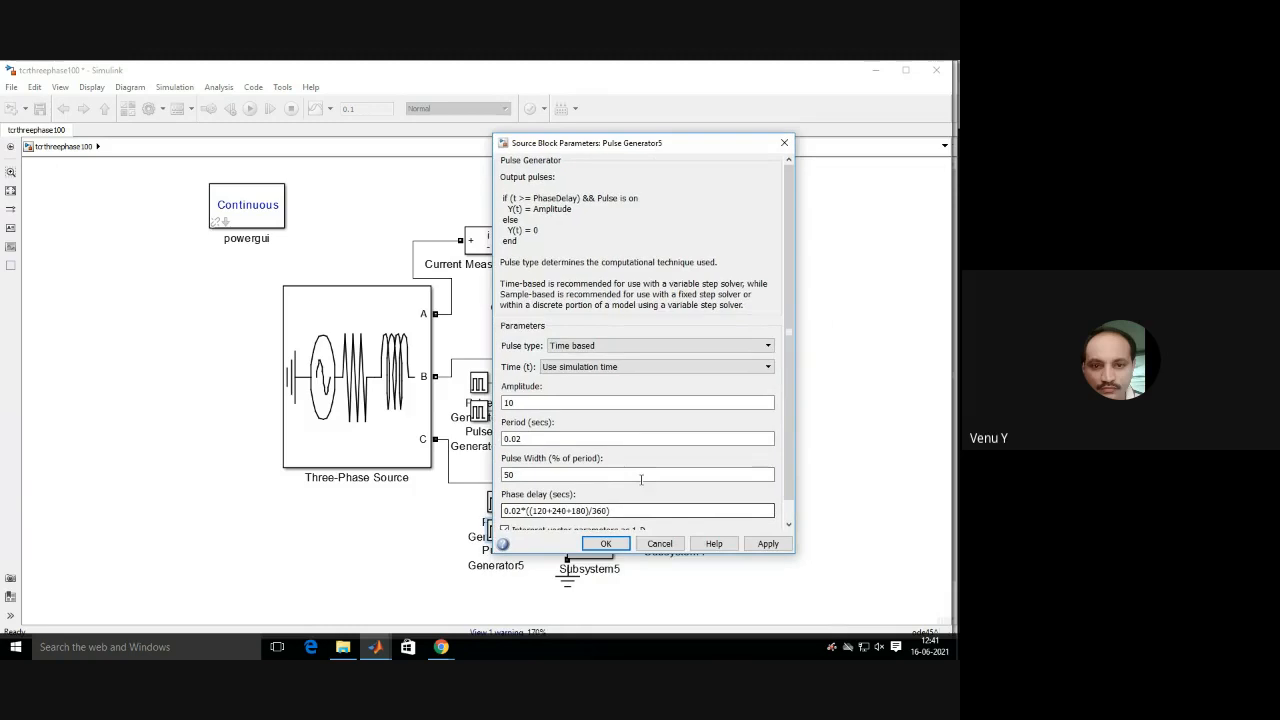
pyautogui.click(605, 543)
# Run the simulation and examine the autoscaled phase C voltage and current waveforms in Scope2.
pyautogui.click(251, 109)
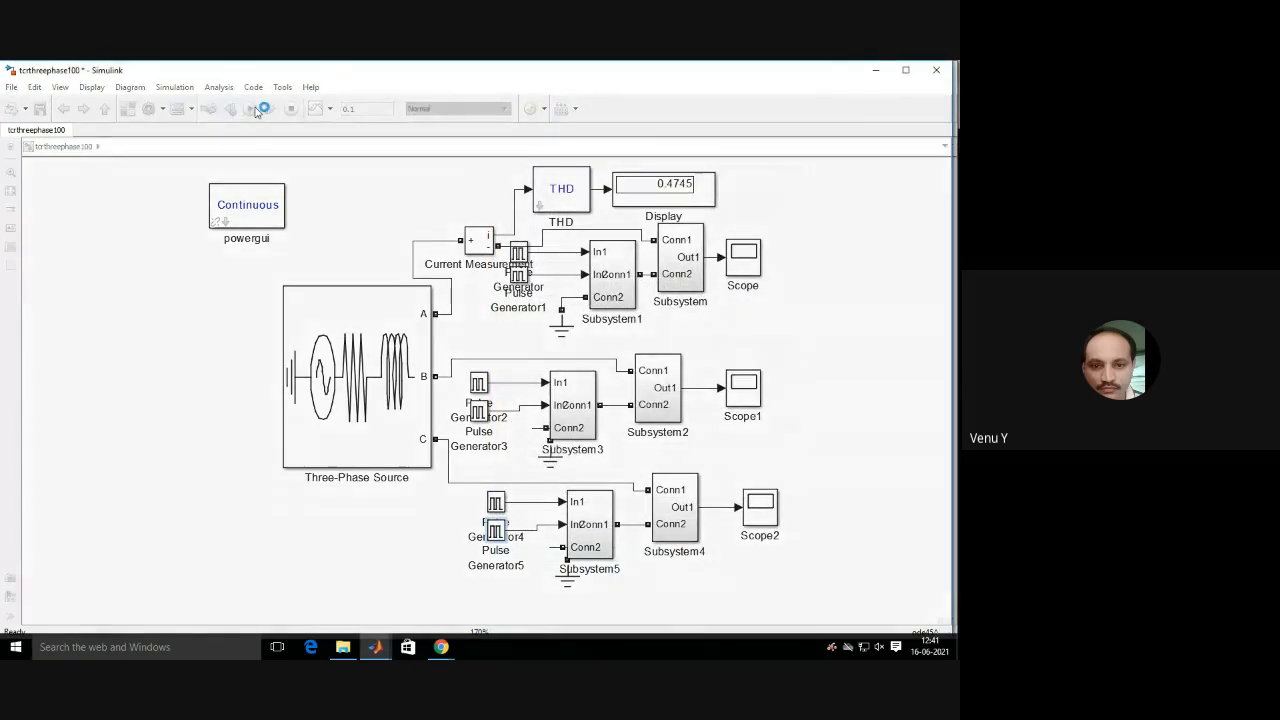
pyautogui.doubleClick(774, 505)
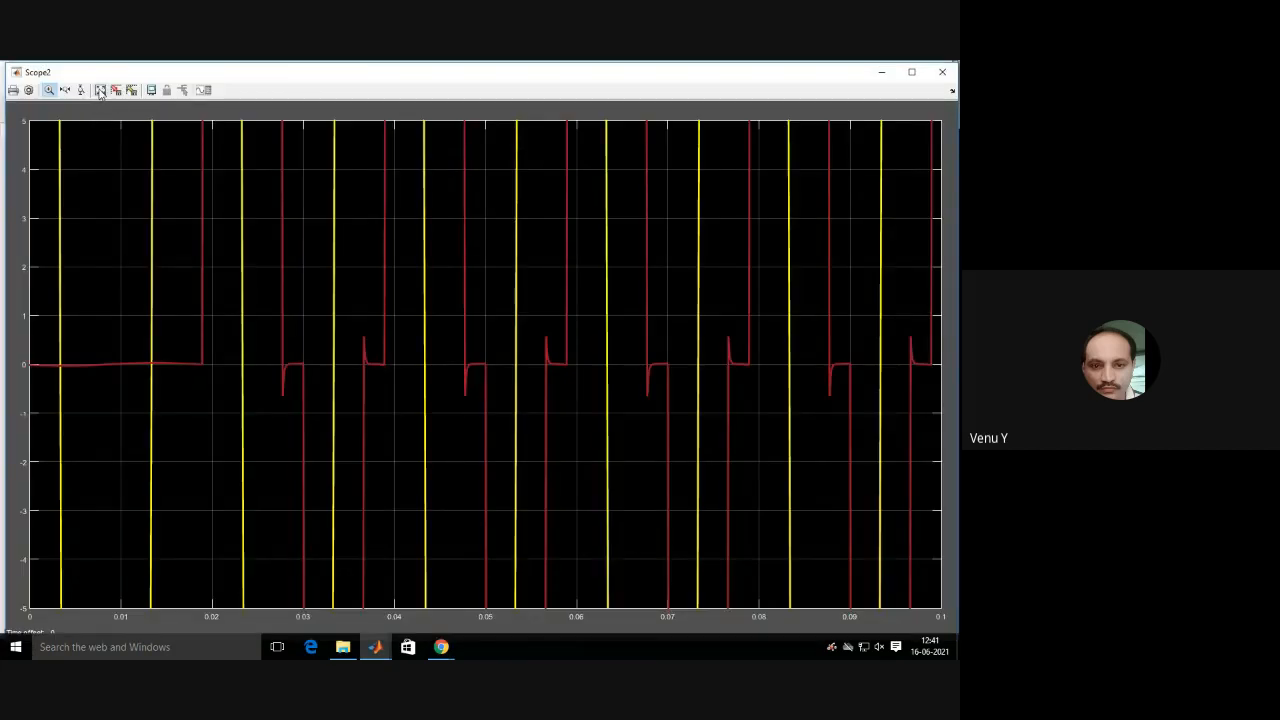
pyautogui.click(100, 90)
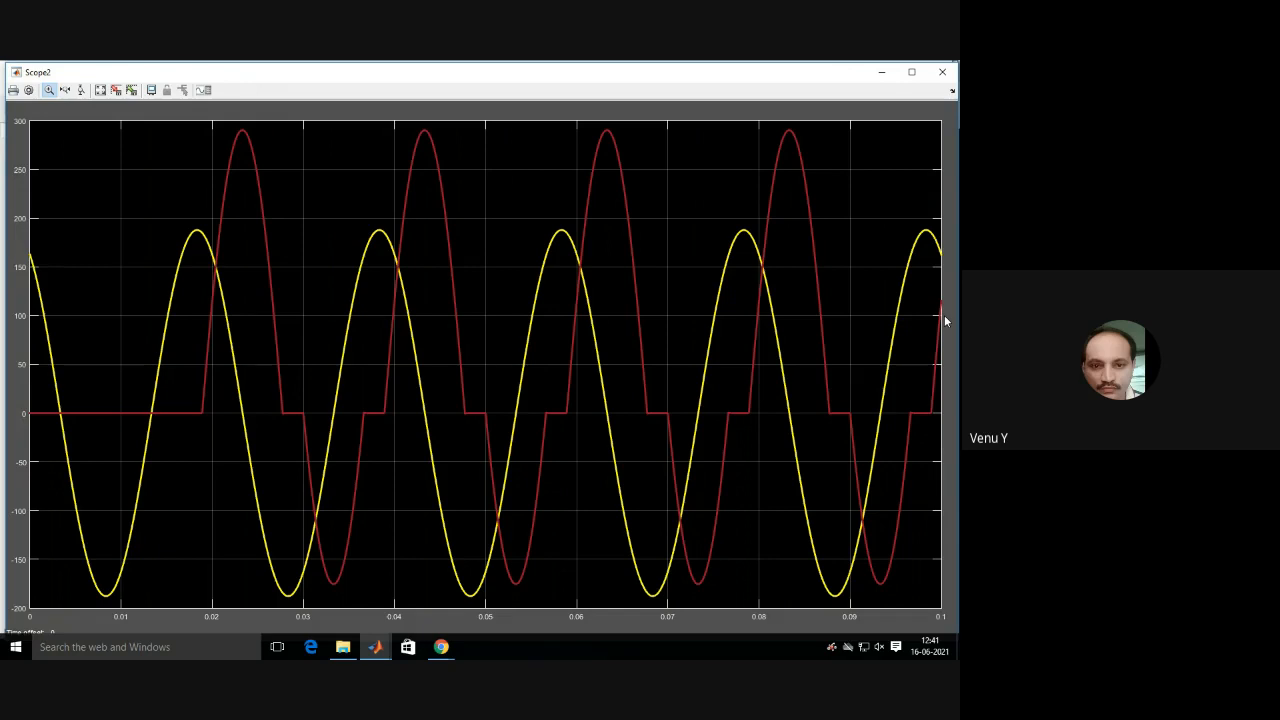
pyautogui.click(946, 72)
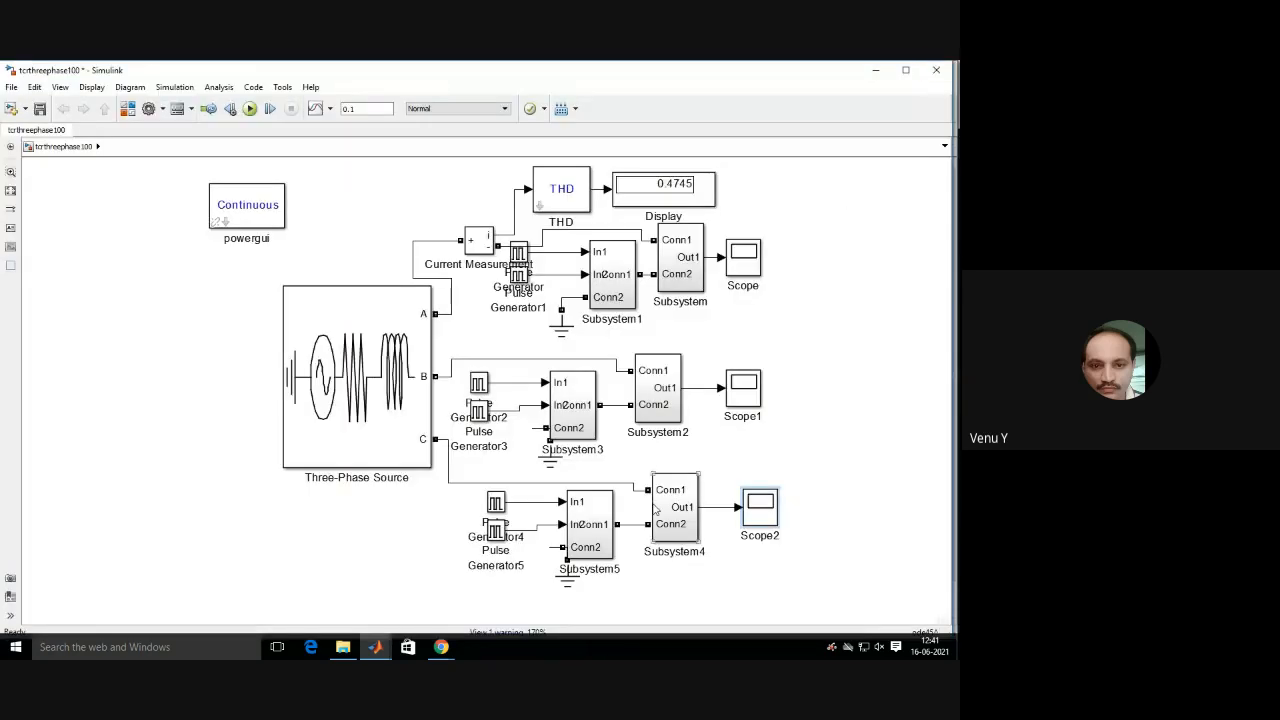
# Shift the Voltage Measurement ground slightly inside Subsystem4 and check the Series RLC Branch parameters.
pyautogui.doubleClick(686, 507)
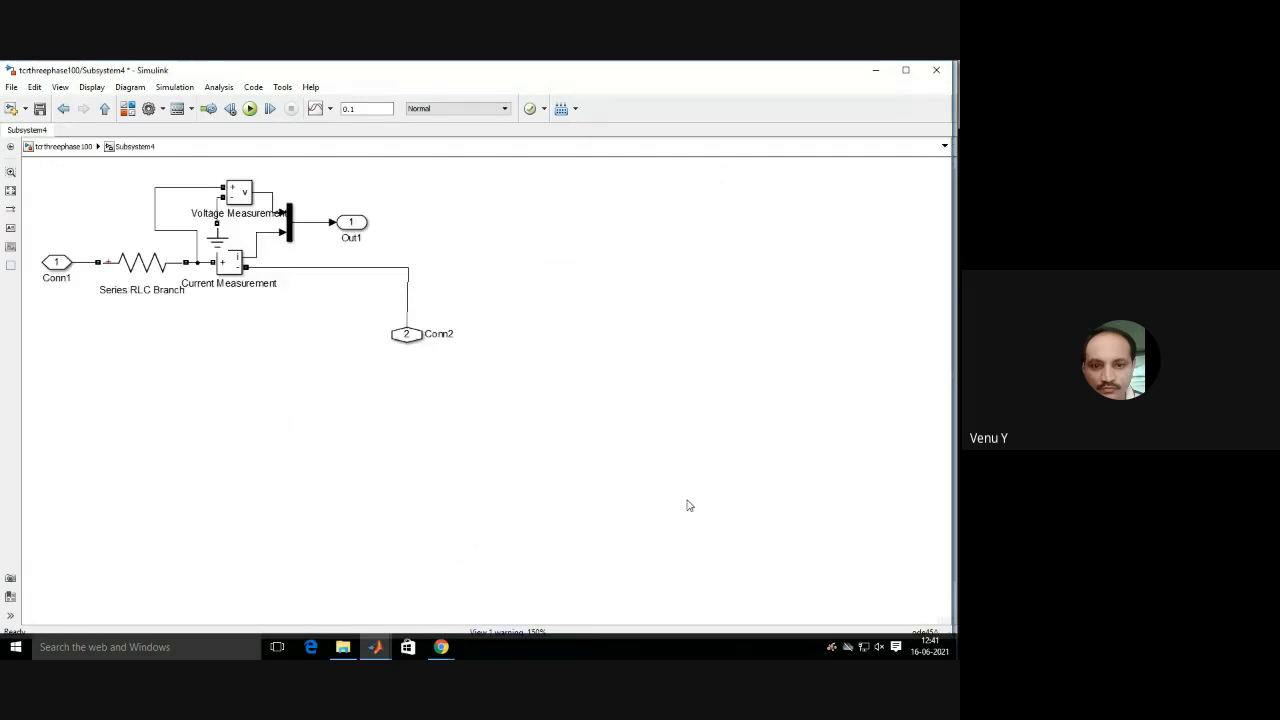
pyautogui.moveTo(216, 243); pyautogui.dragTo(211, 229)
pyautogui.click(137, 250)
pyautogui.doubleClick(132, 268)
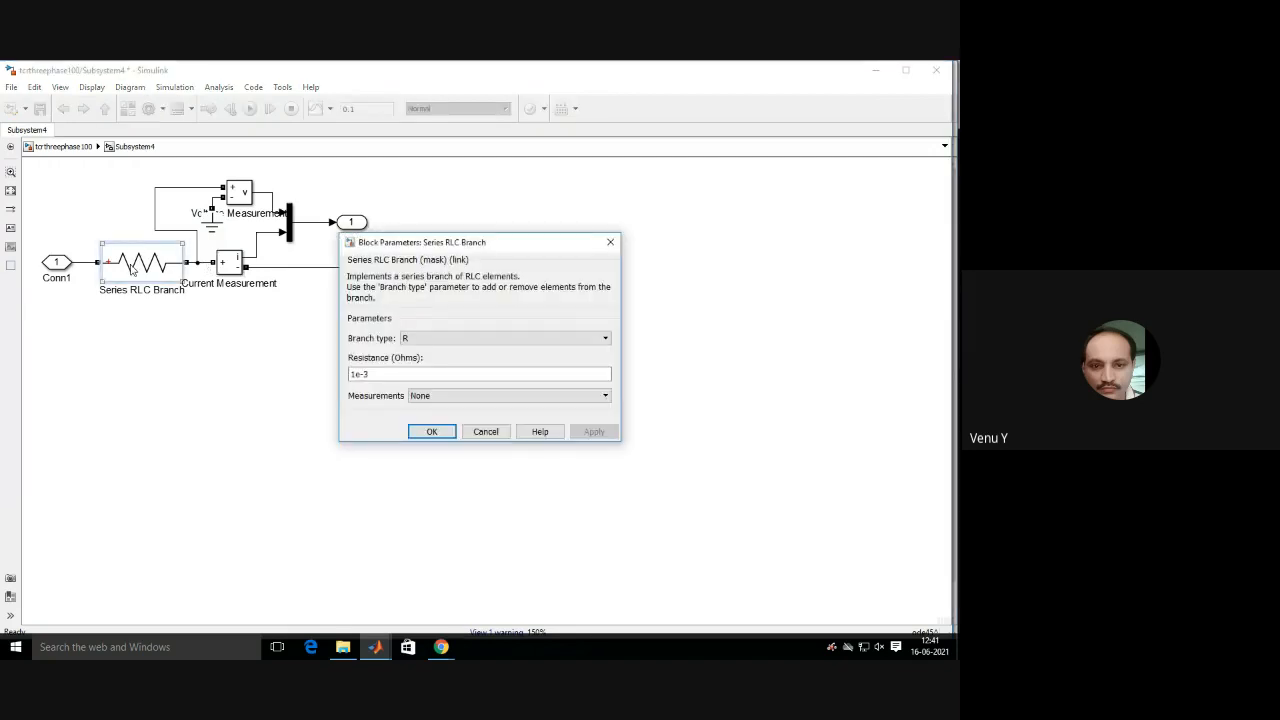
pyautogui.click(430, 431)
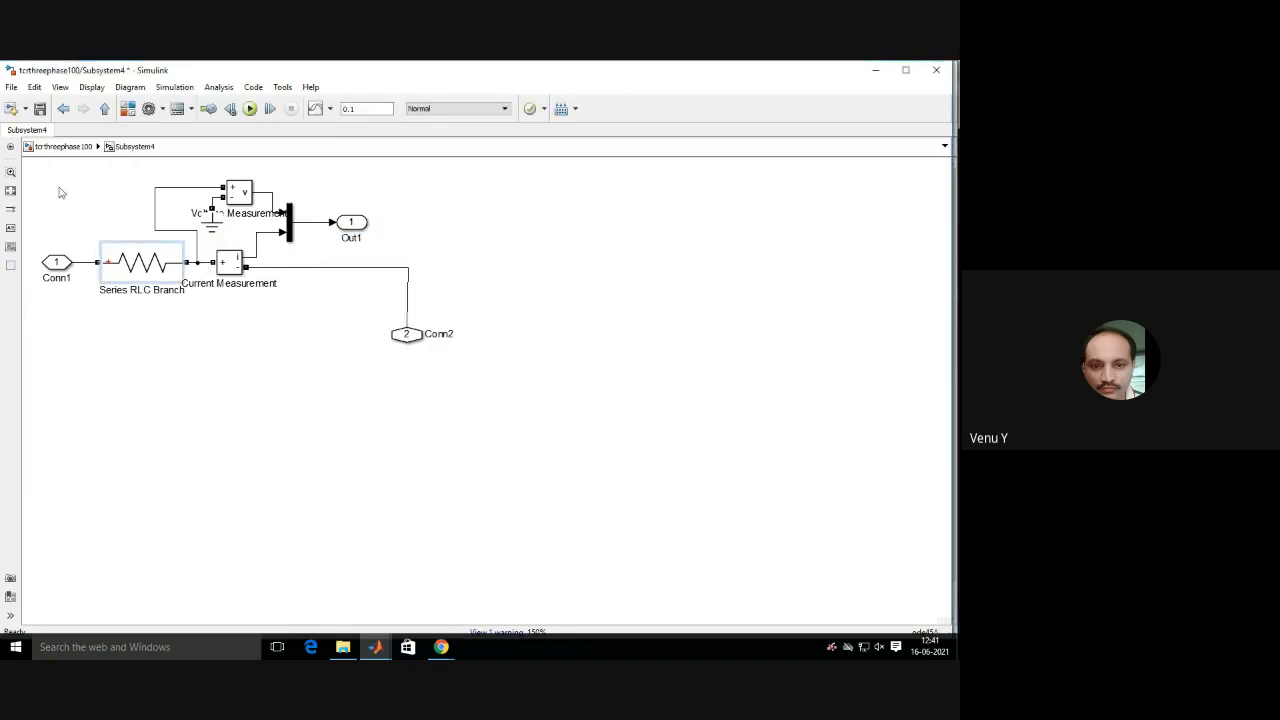
pyautogui.click(63, 108)
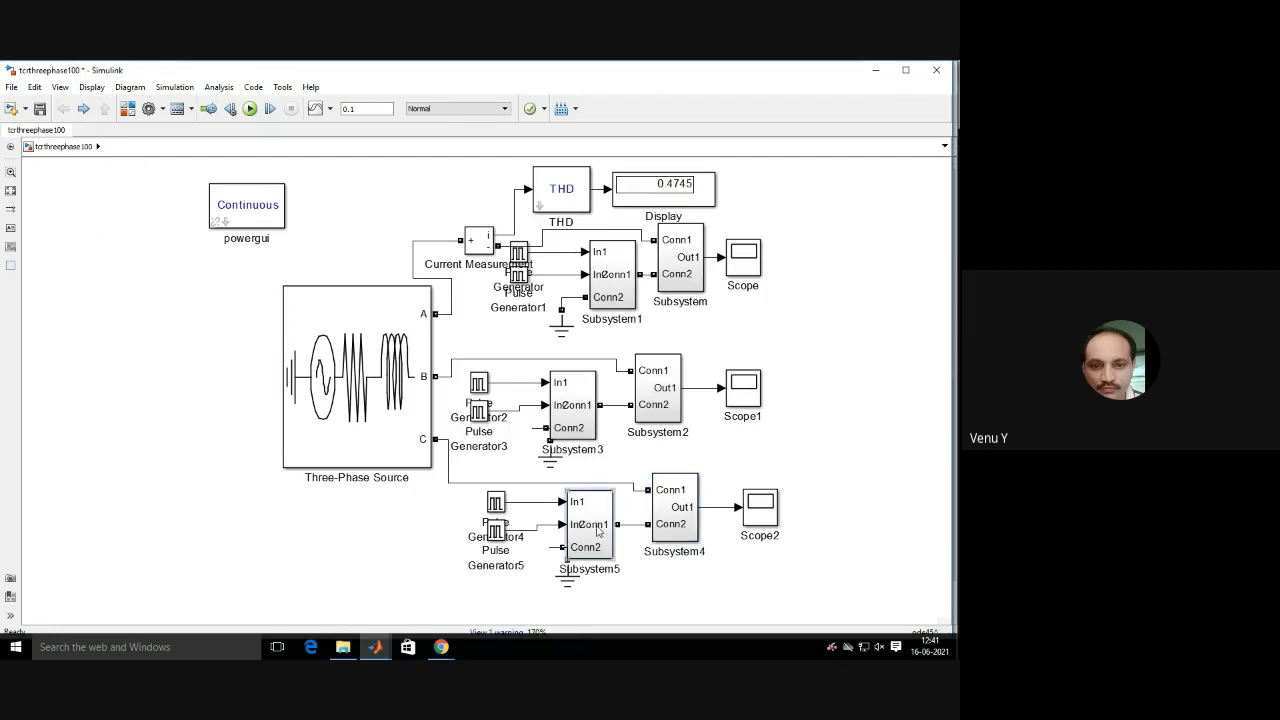
# Inspect the thyristor circuit inside Subsystem5 and the parameters of its Parallel RLC Load.
pyautogui.doubleClick(597, 532)
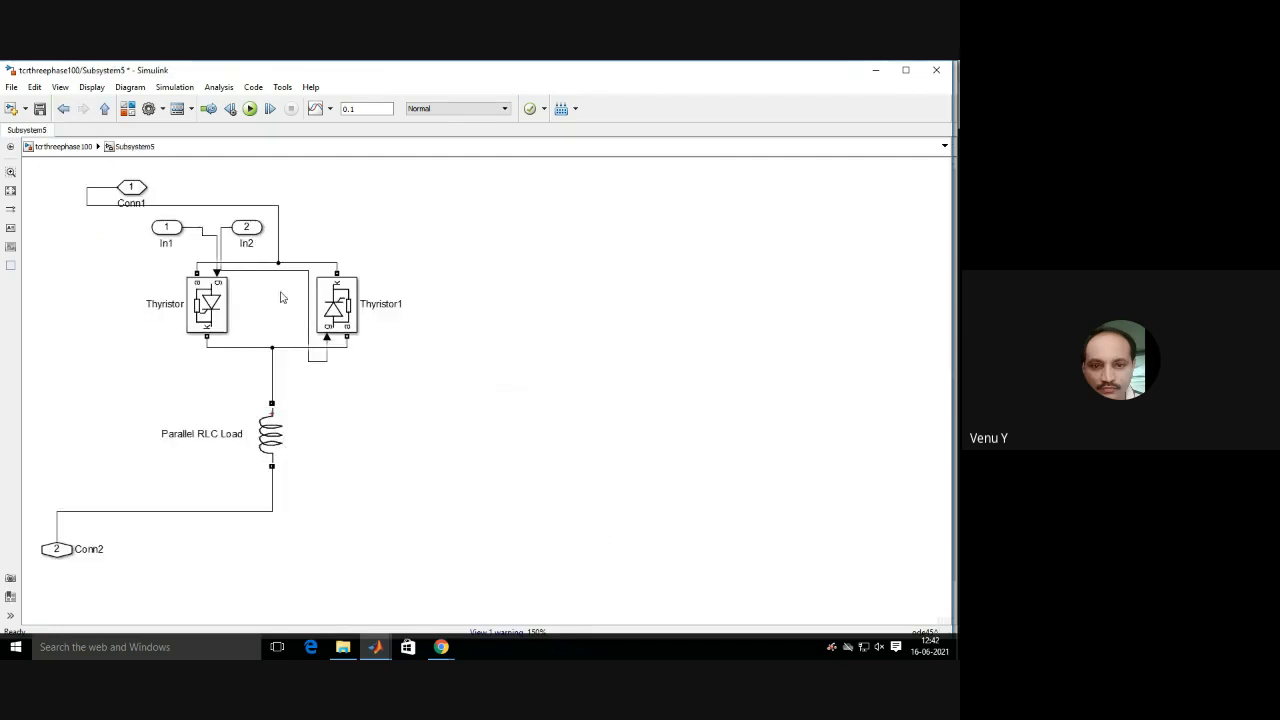
pyautogui.click(281, 413)
pyautogui.doubleClick(281, 413)
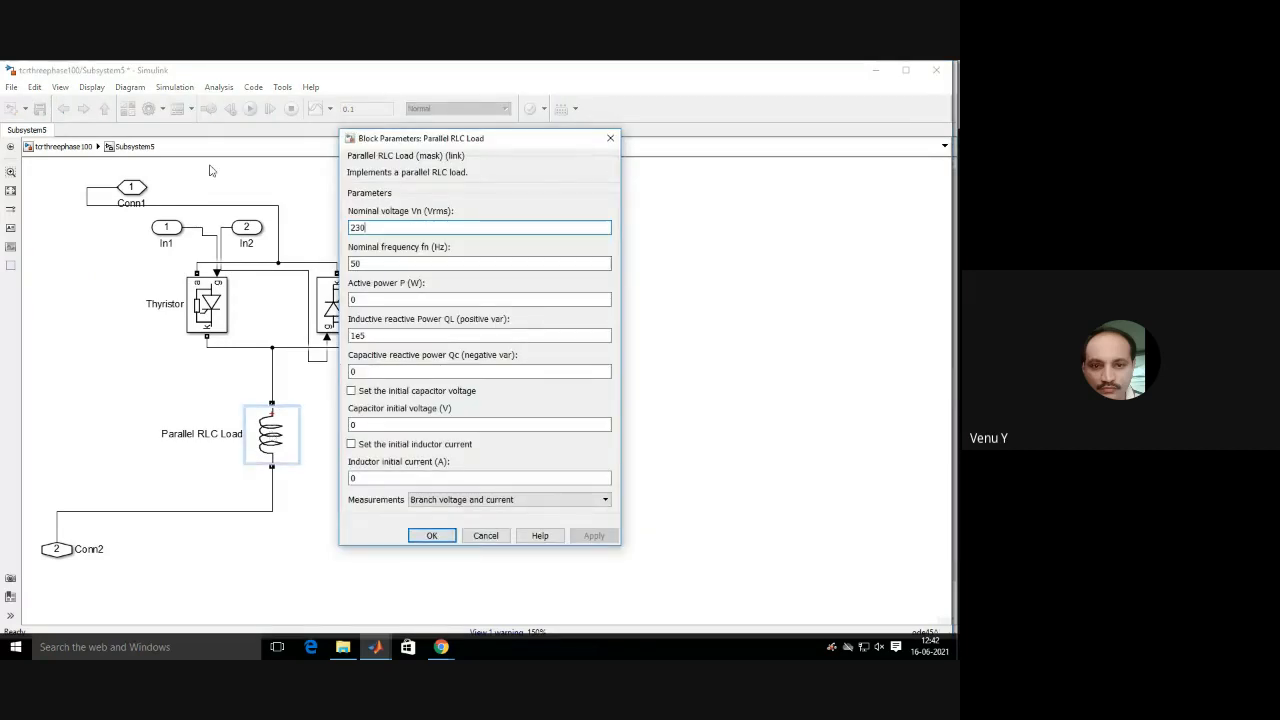
pyautogui.press('Return')
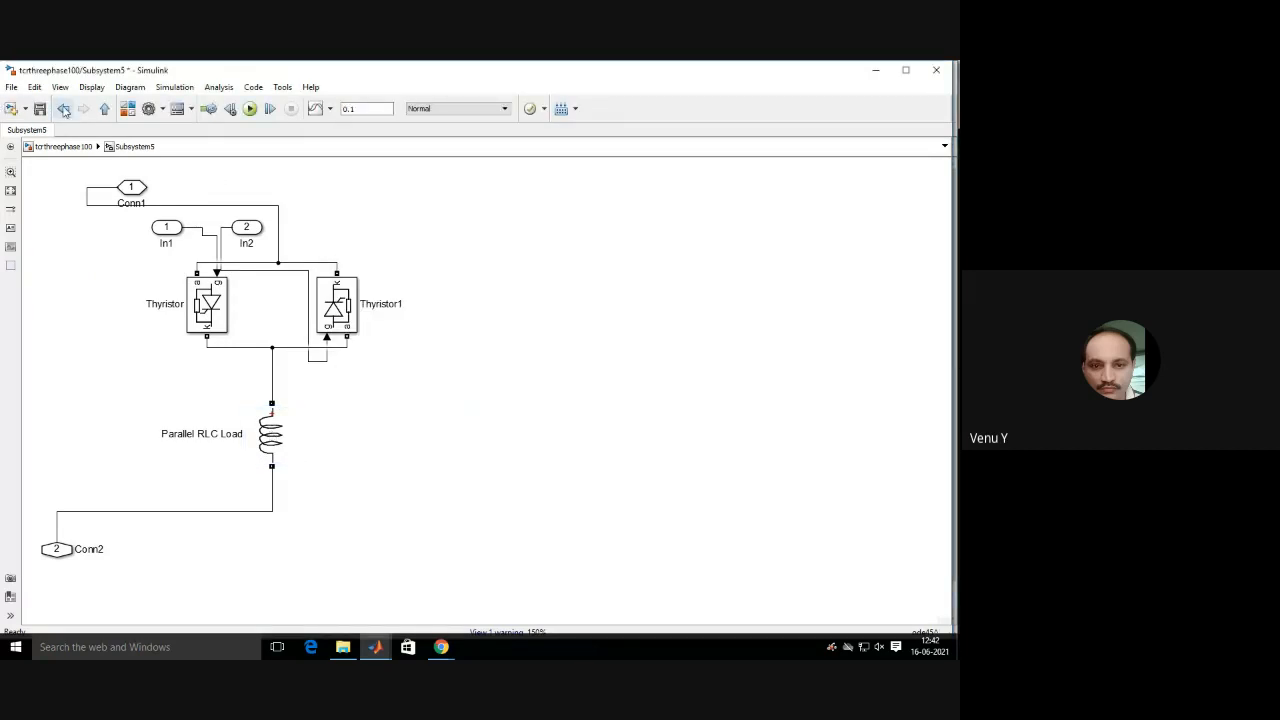
pyautogui.click(63, 109)
# Move the grounds of Subsystem5 and Subsystem3 clear of the blocks beneath their Conn2 ports, and rerun the simulation to examine Scope2.
pyautogui.moveTo(568, 573); pyautogui.dragTo(534, 458)
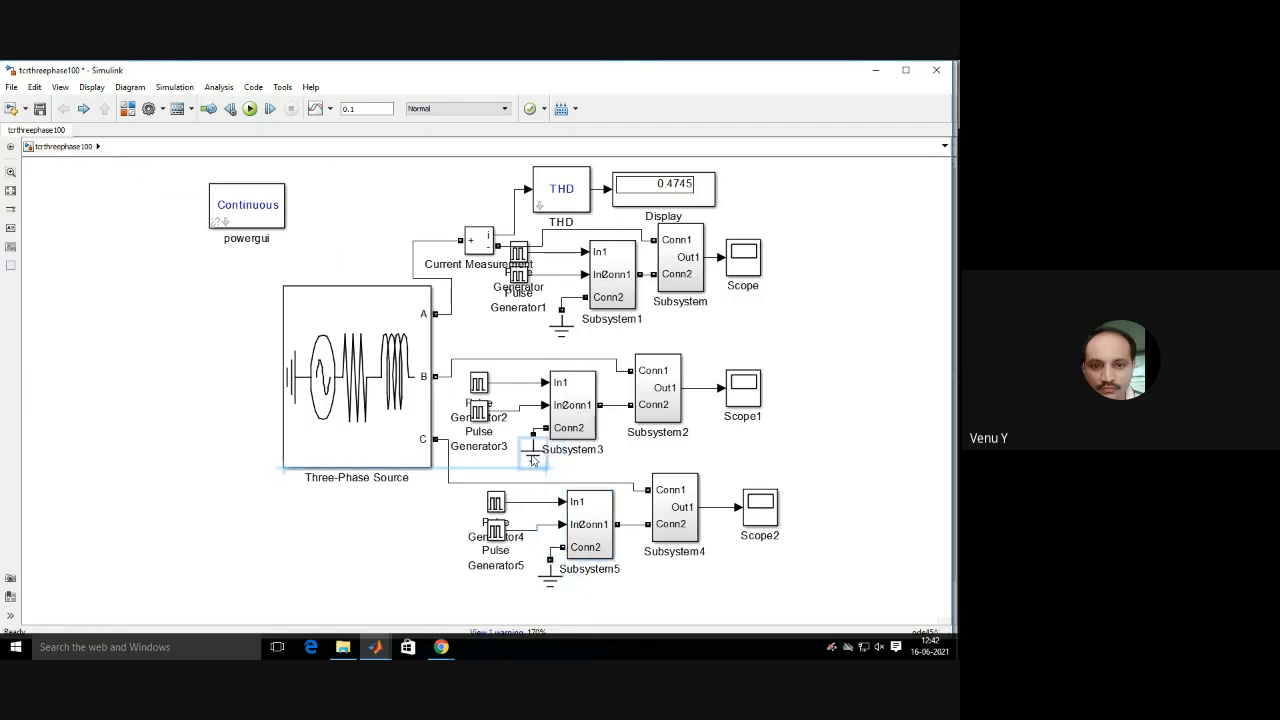
pyautogui.click(908, 396)
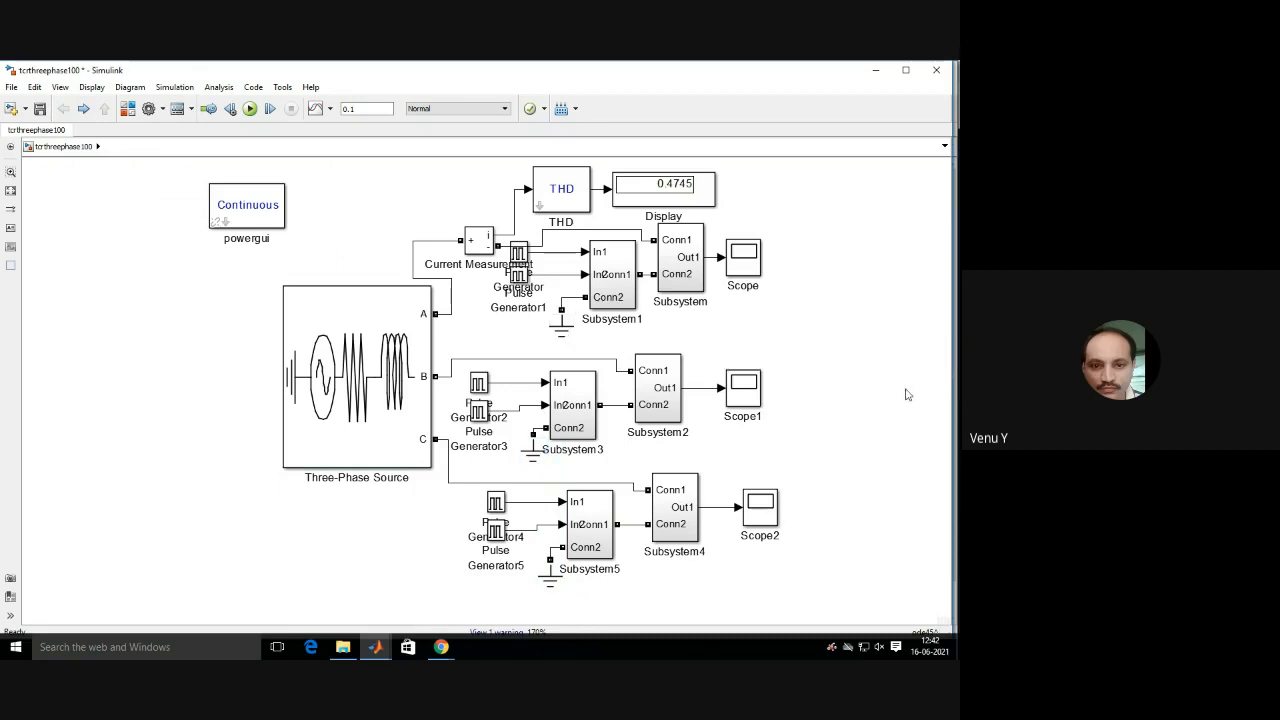
pyautogui.click(250, 108)
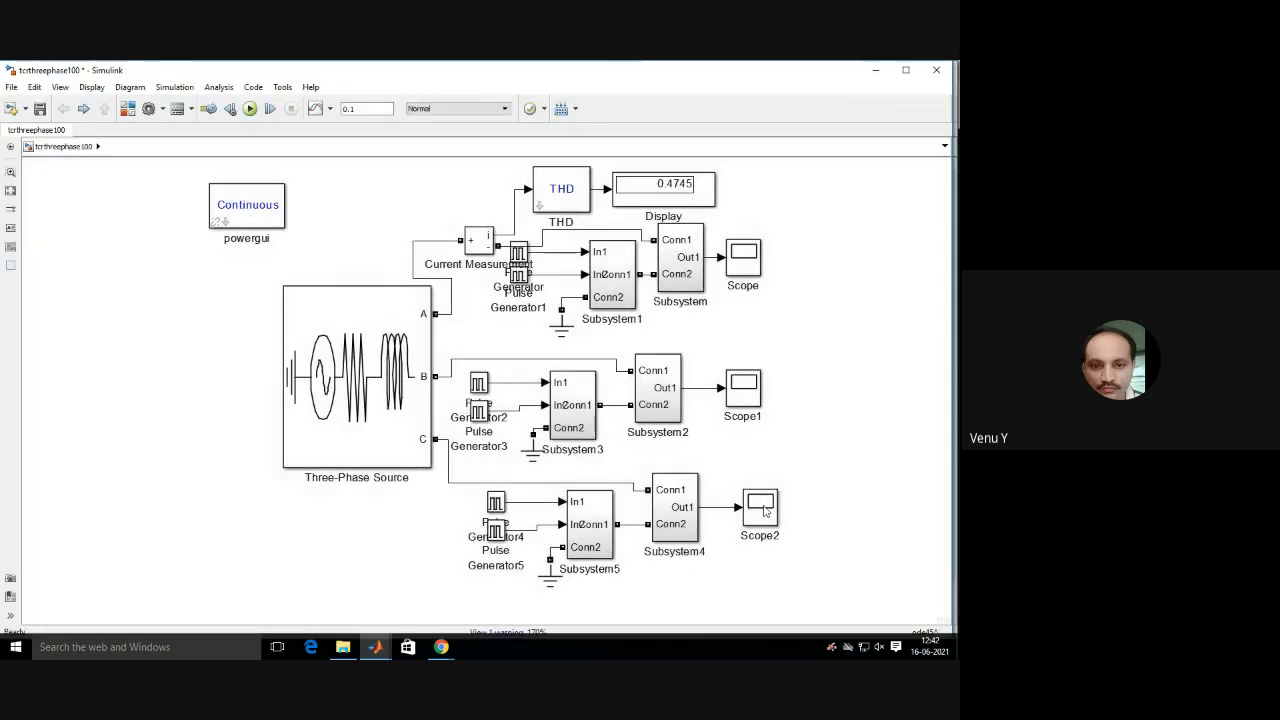
pyautogui.doubleClick(762, 506)
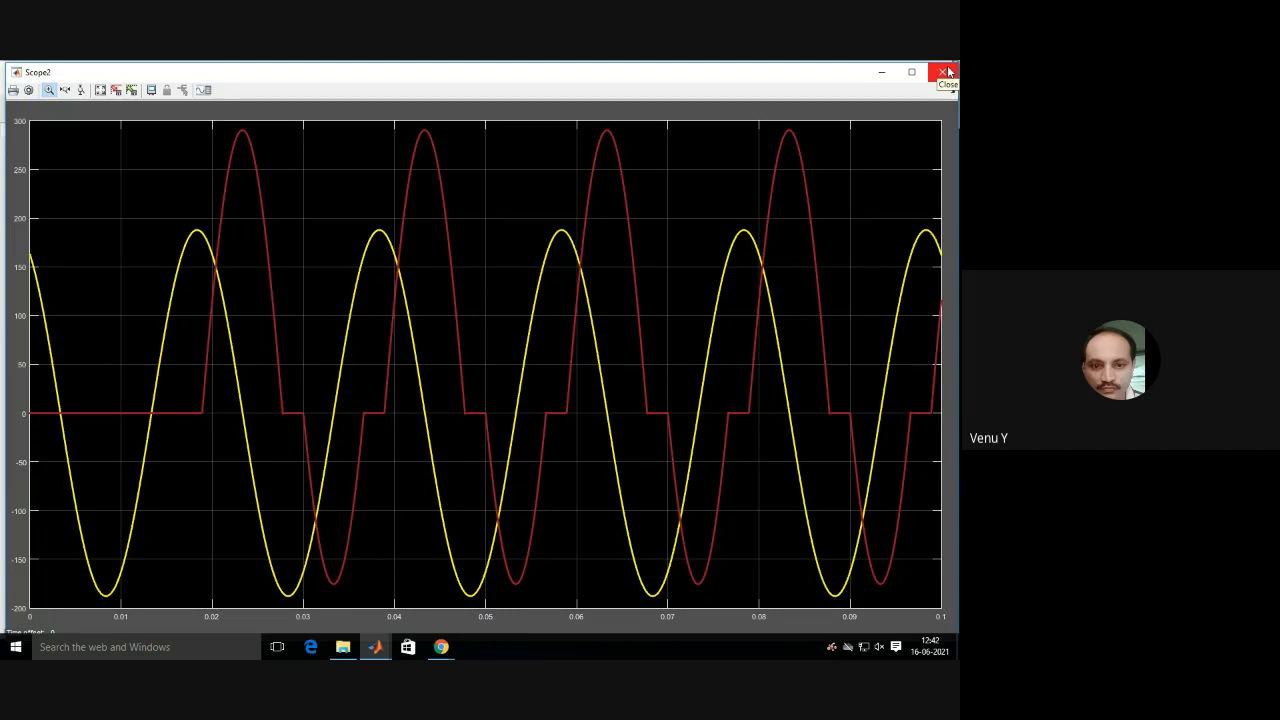
pyautogui.click(946, 72)
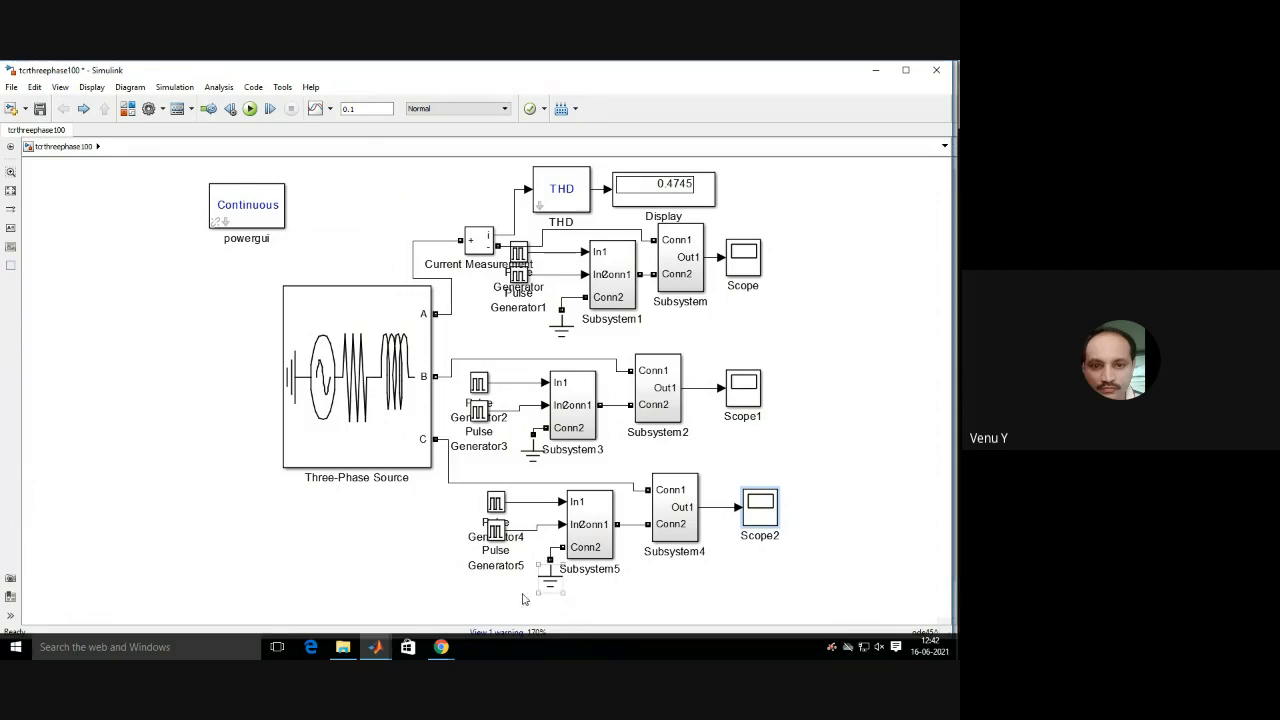
# Try to open the model FCTCR3ph.slx from the SVC folder under YV and FACTS Lab on the Desktop.
pyautogui.click(383, 650)
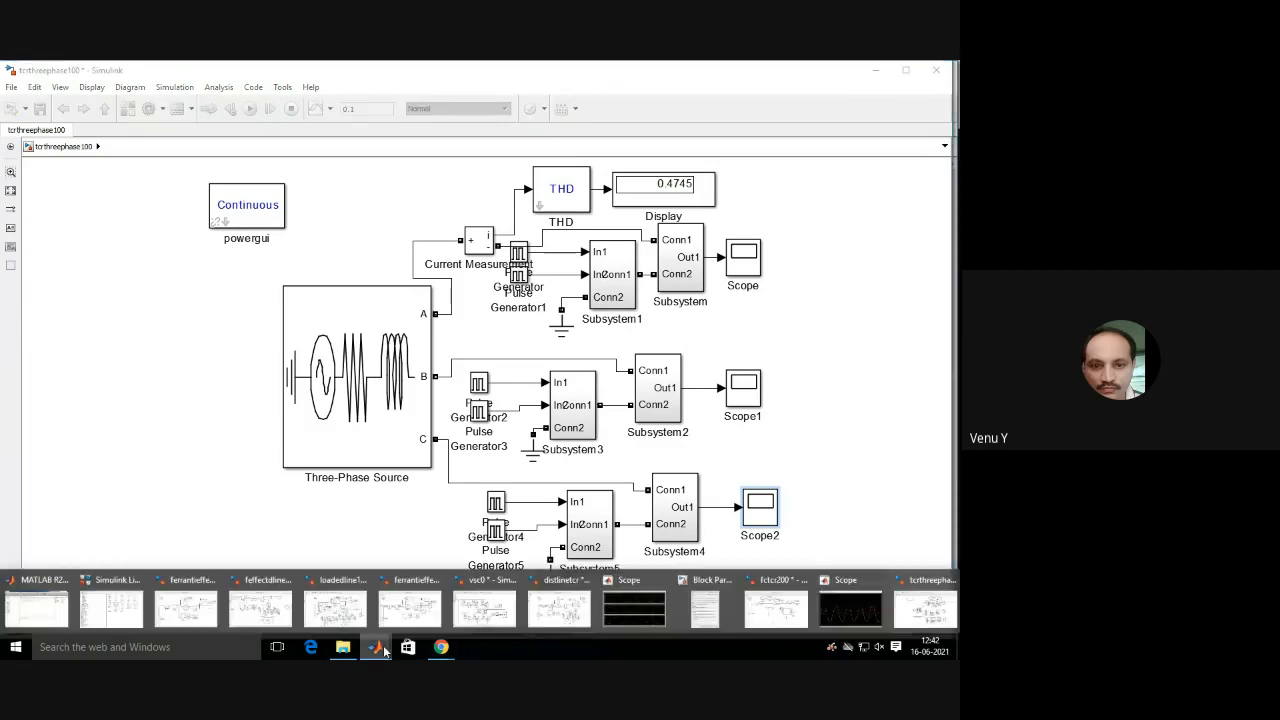
pyautogui.click(14, 89)
pyautogui.click(14, 88)
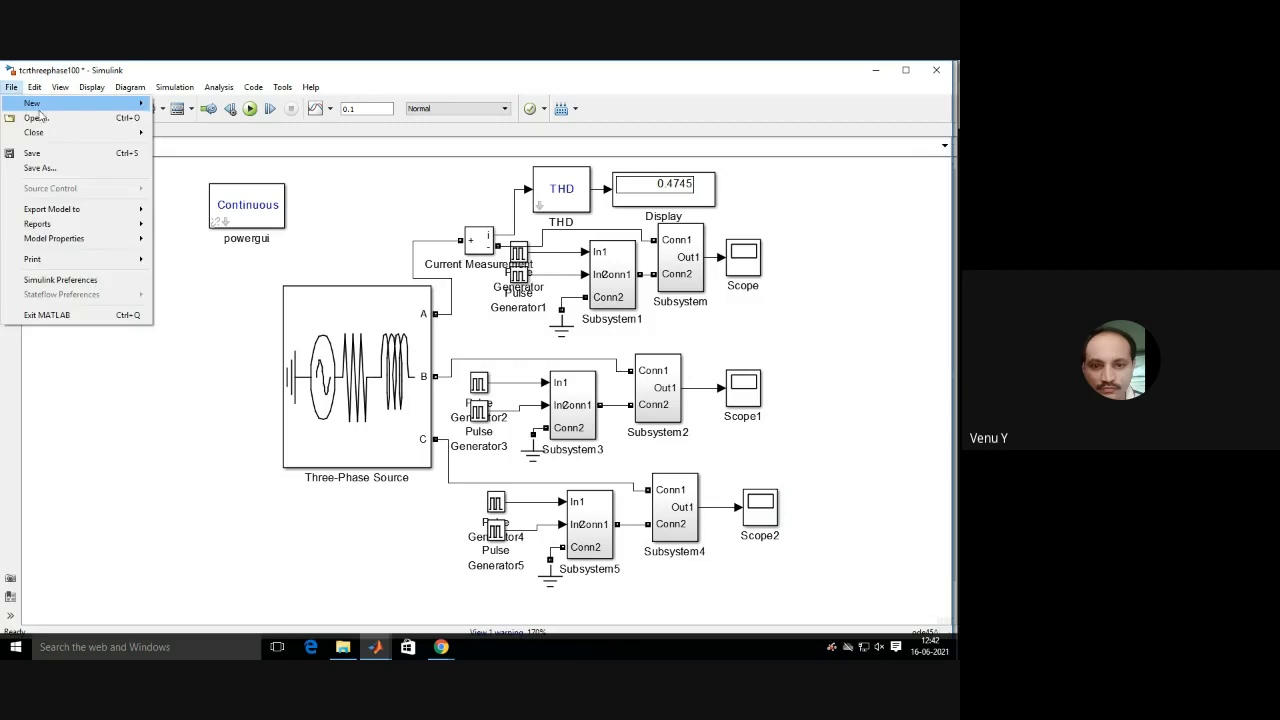
pyautogui.click(56, 123)
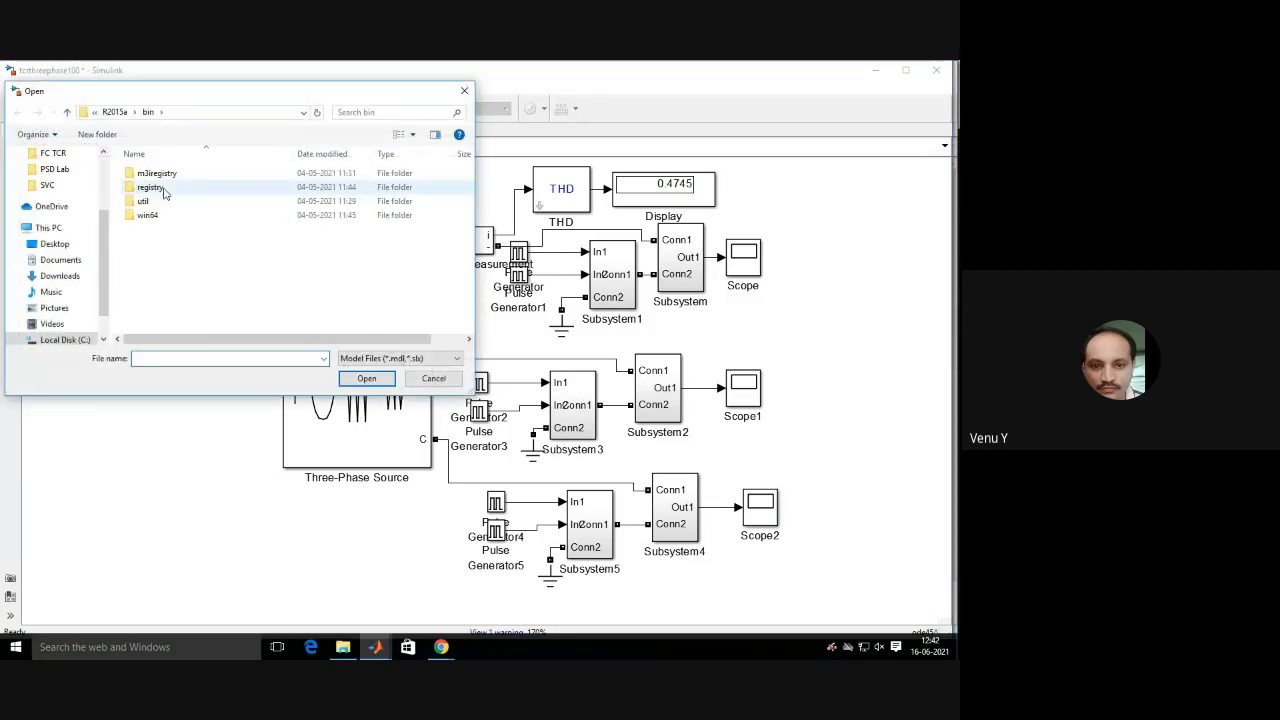
pyautogui.scroll(3, 72, 167)
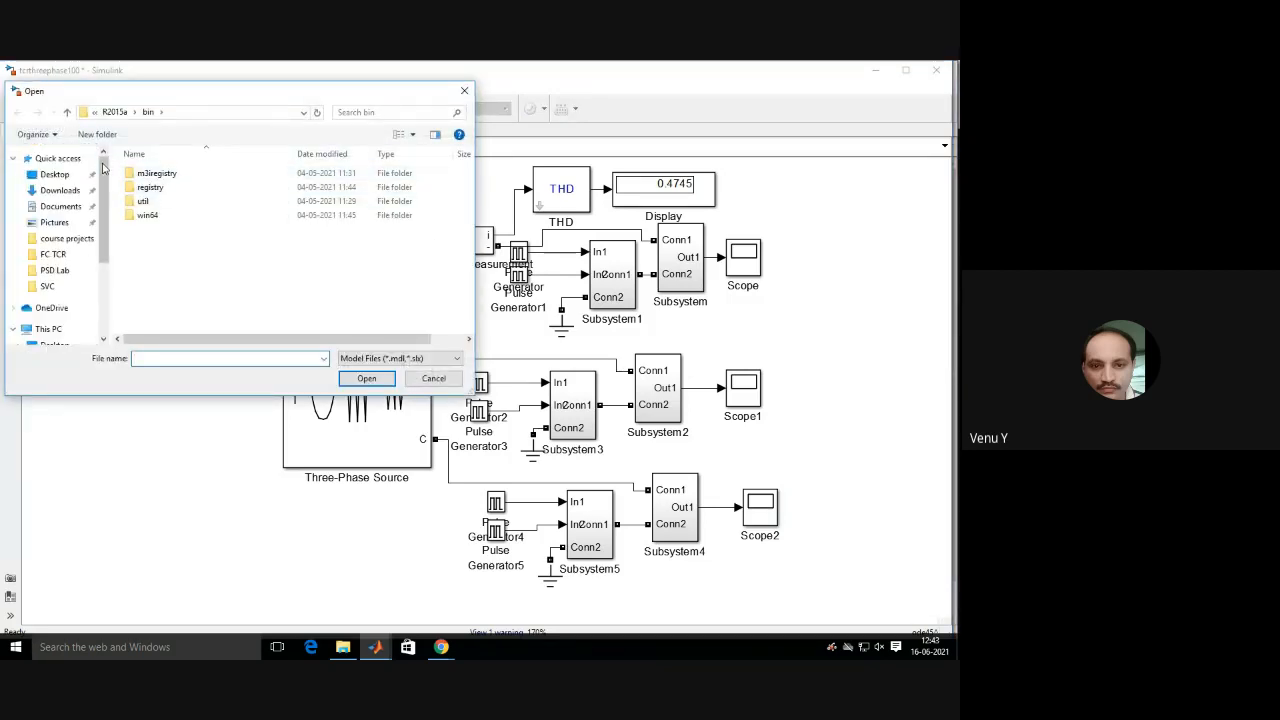
pyautogui.click(58, 175)
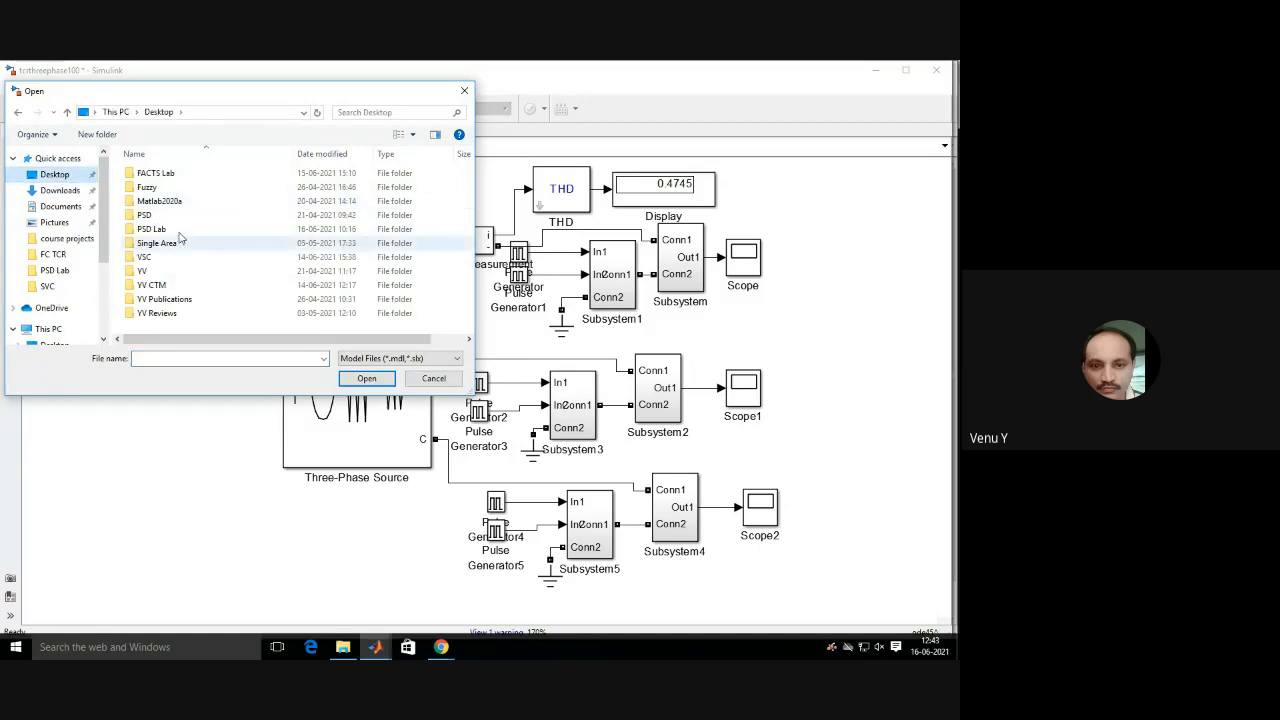
pyautogui.click(172, 273)
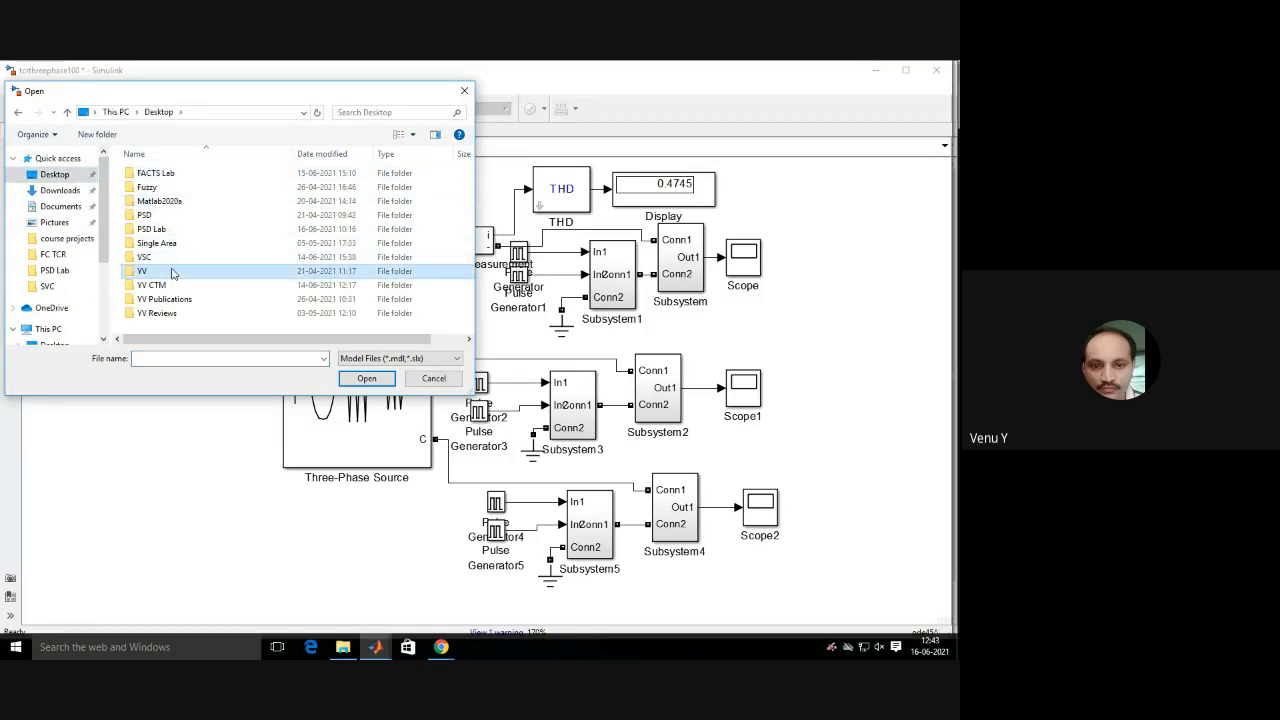
pyautogui.doubleClick(172, 273)
pyautogui.doubleClick(150, 174)
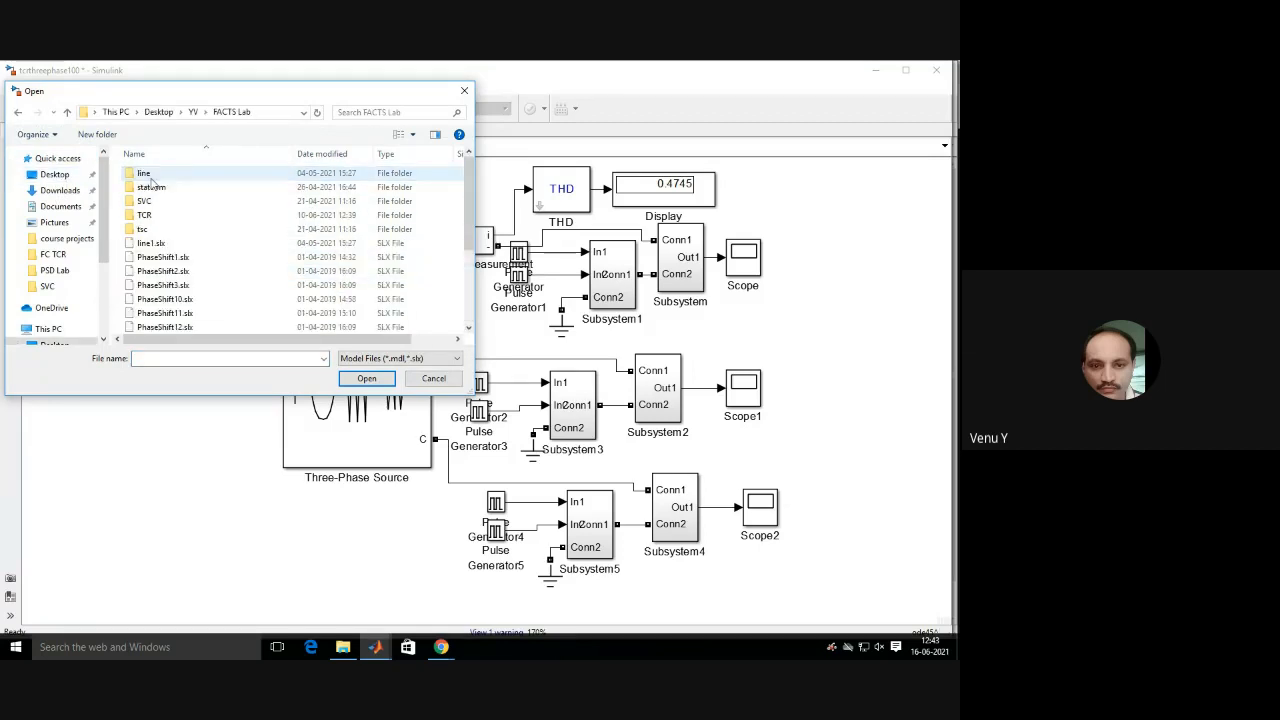
pyautogui.click(167, 204)
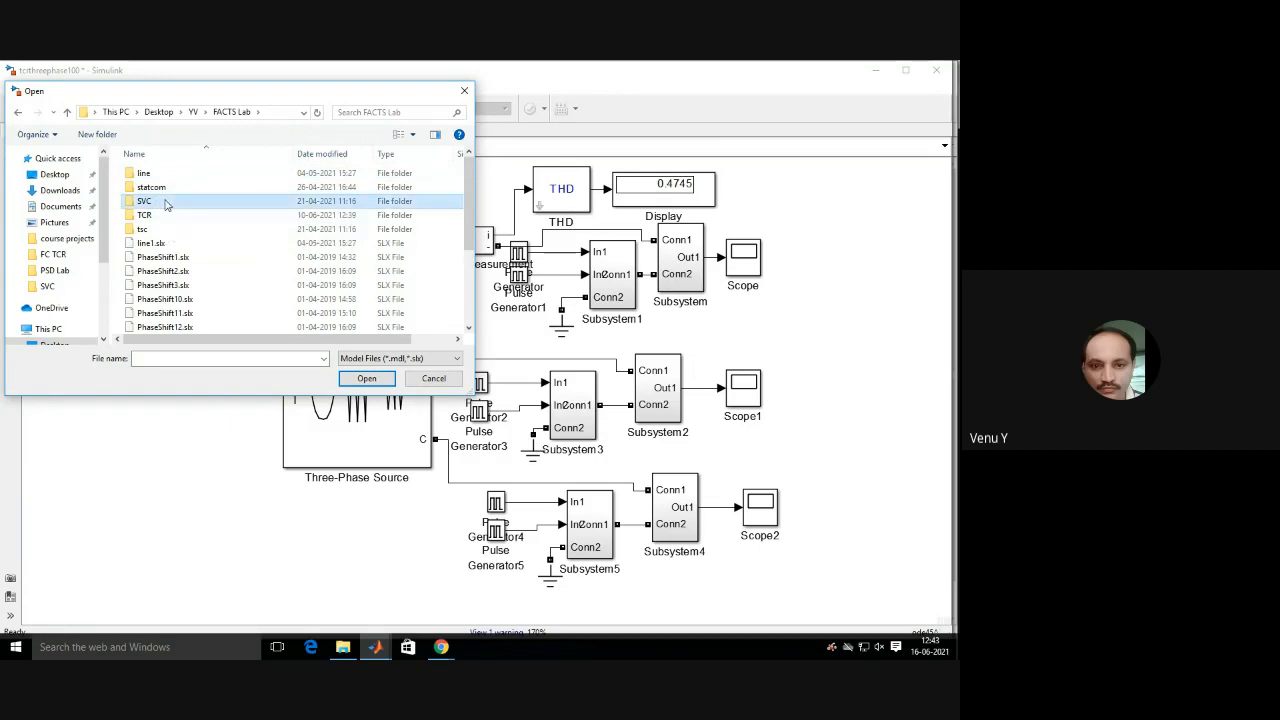
pyautogui.doubleClick(167, 204)
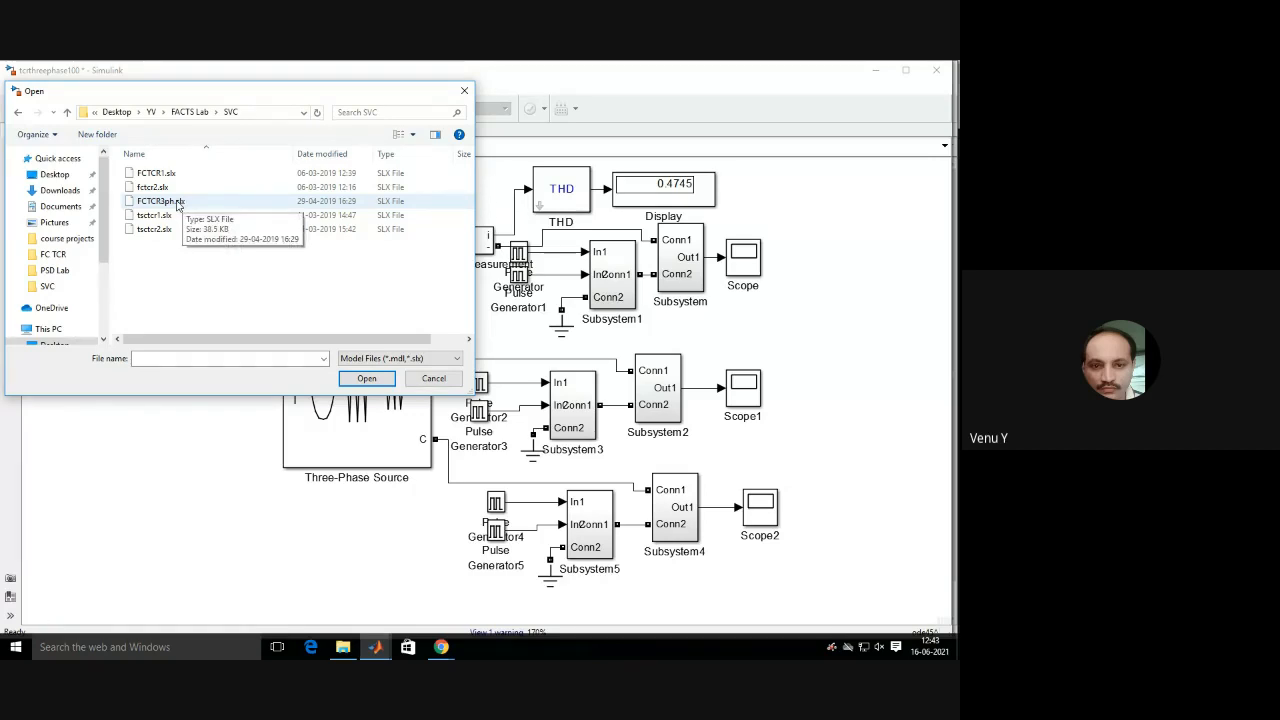
pyautogui.doubleClick(178, 204)
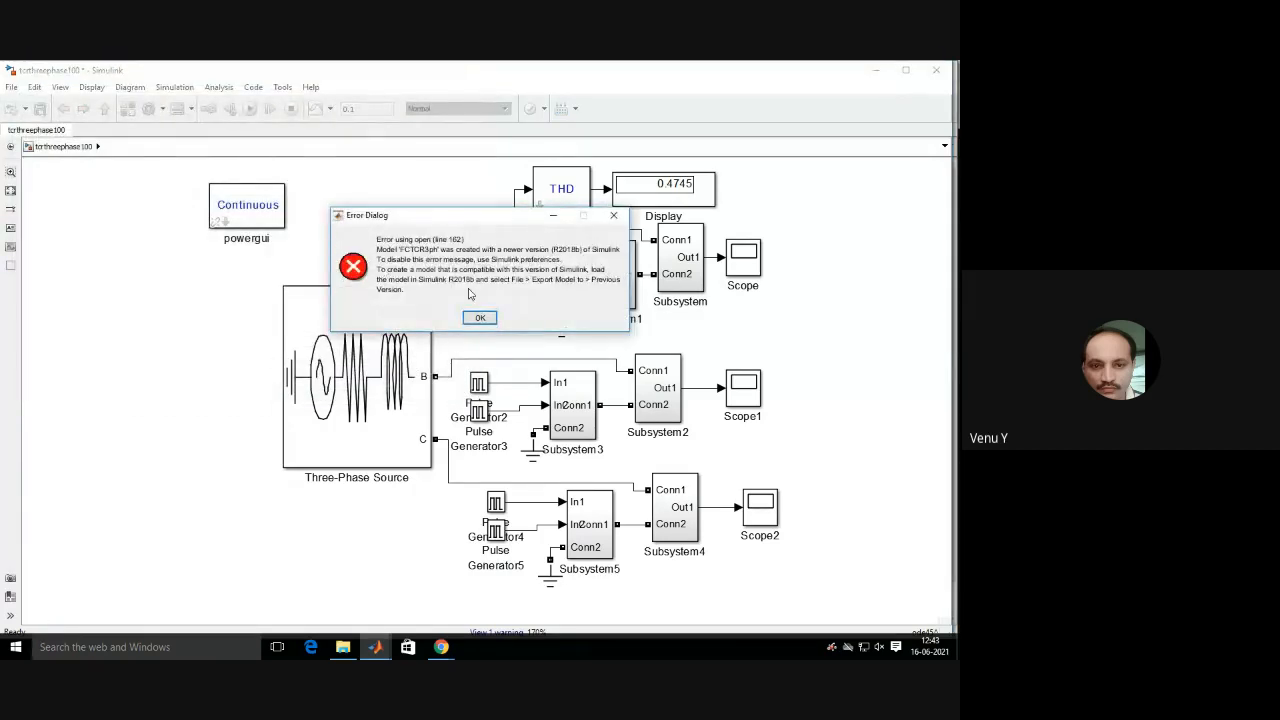
pyautogui.click(479, 317)
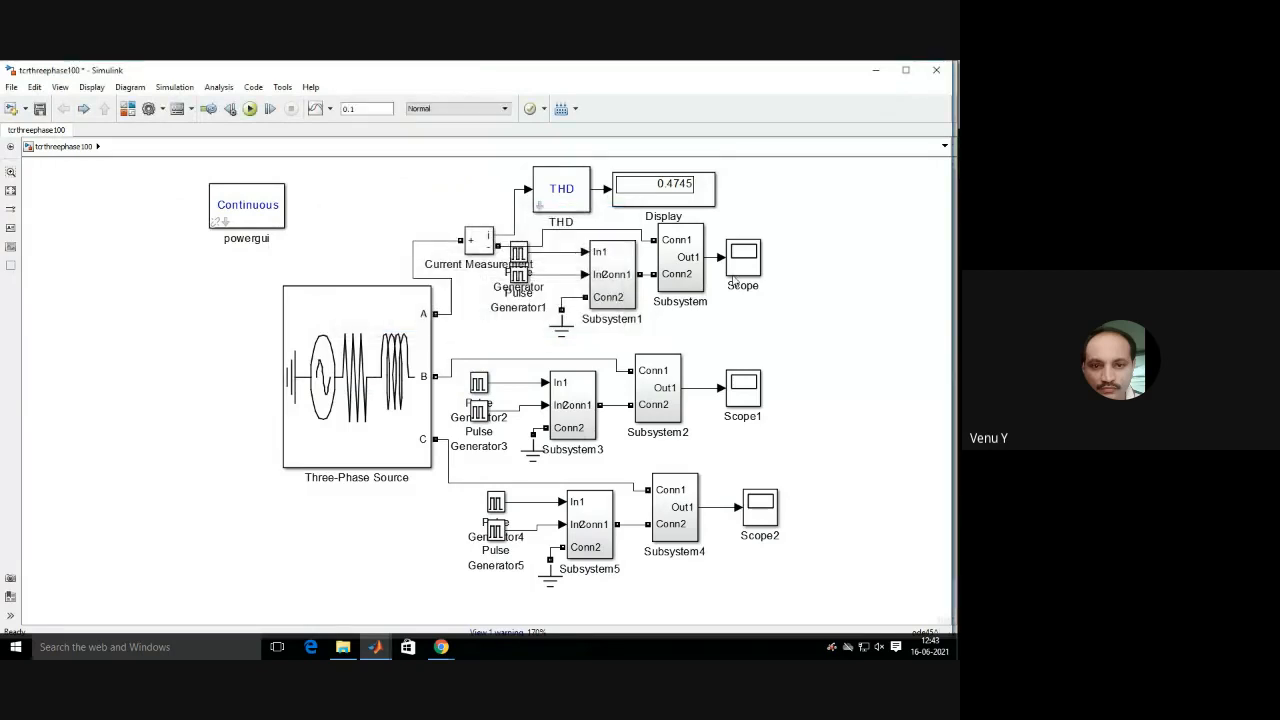
# Open the model fctcrthreephase.slx from the FC TCR folder.
pyautogui.click(11, 87)
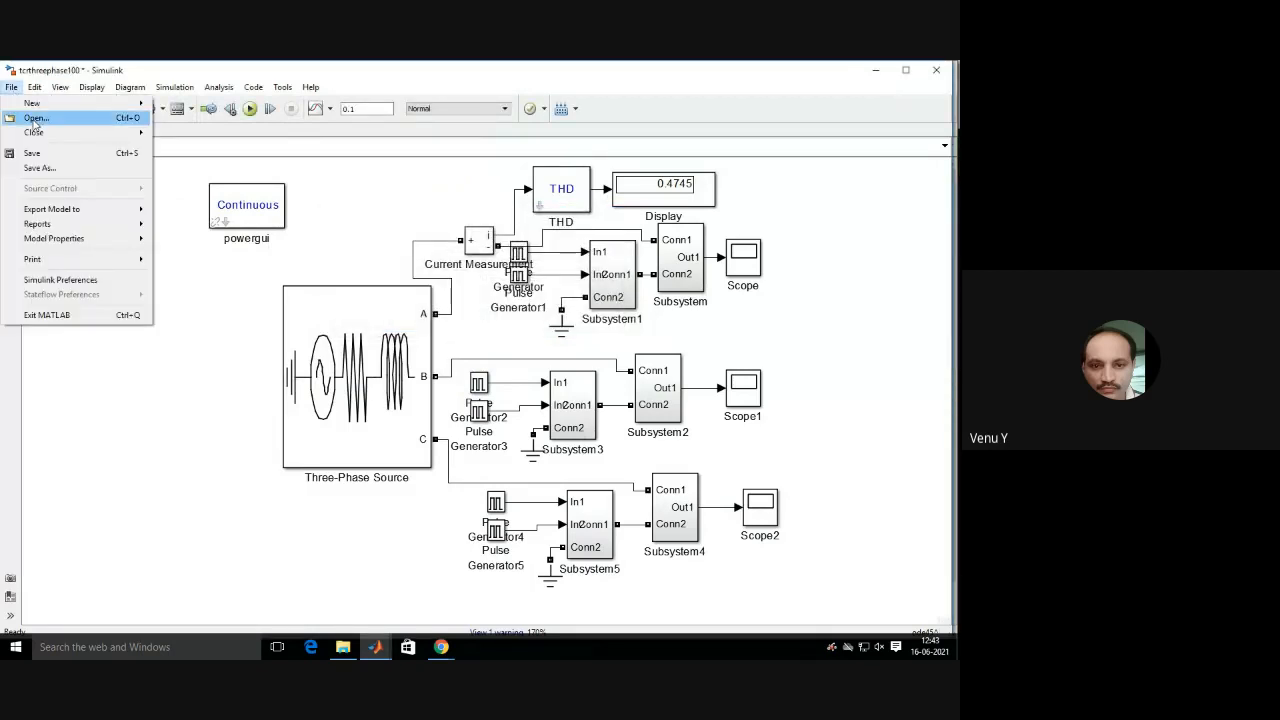
pyautogui.click(35, 118)
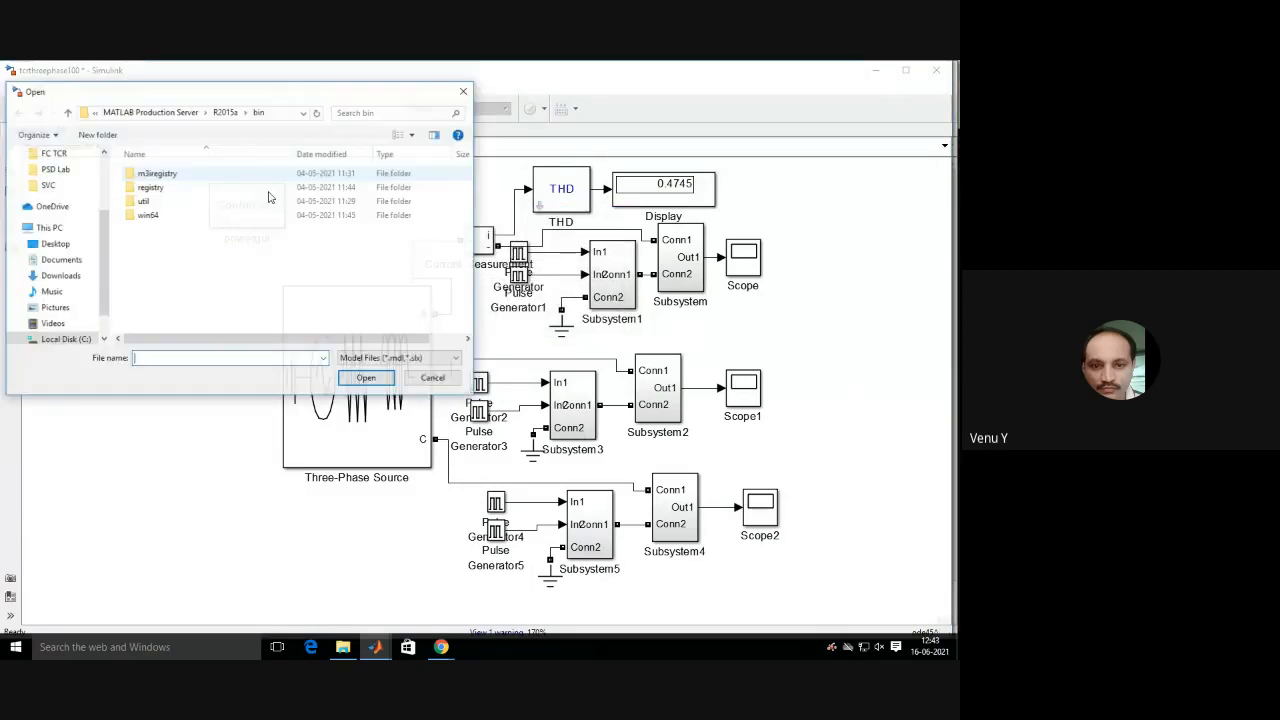
pyautogui.click(66, 156)
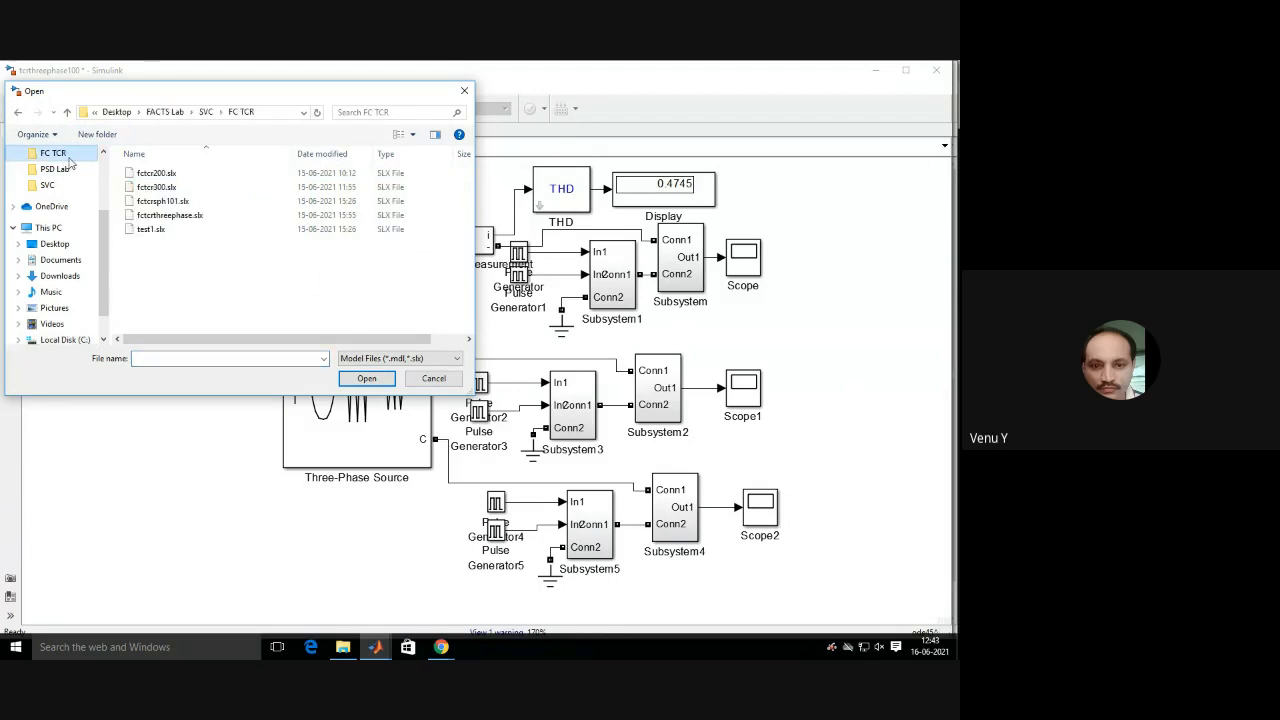
pyautogui.doubleClick(184, 221)
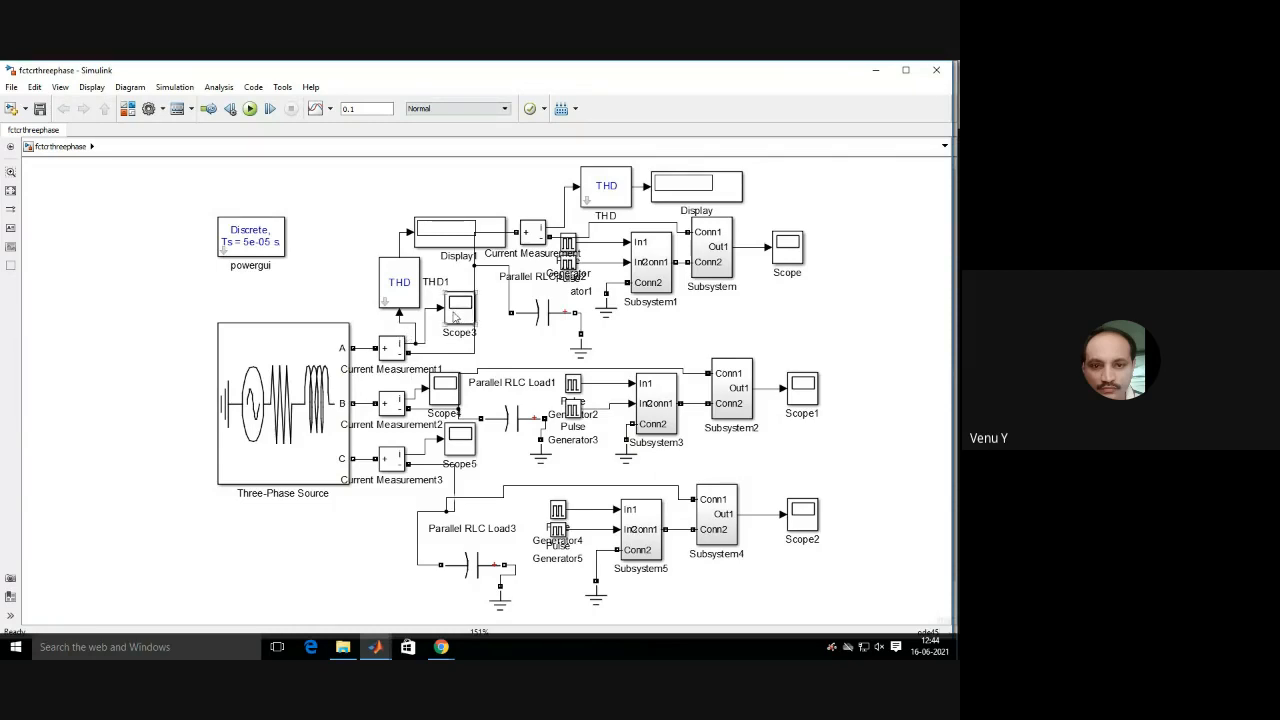
# Move Display1 and THD1 upward and align them so the signal lines from Current Measurement1 run straight.
pyautogui.click(398, 348)
pyautogui.click(520, 226)
pyautogui.click(409, 288)
pyautogui.moveTo(436, 240); pyautogui.dragTo(436, 195)
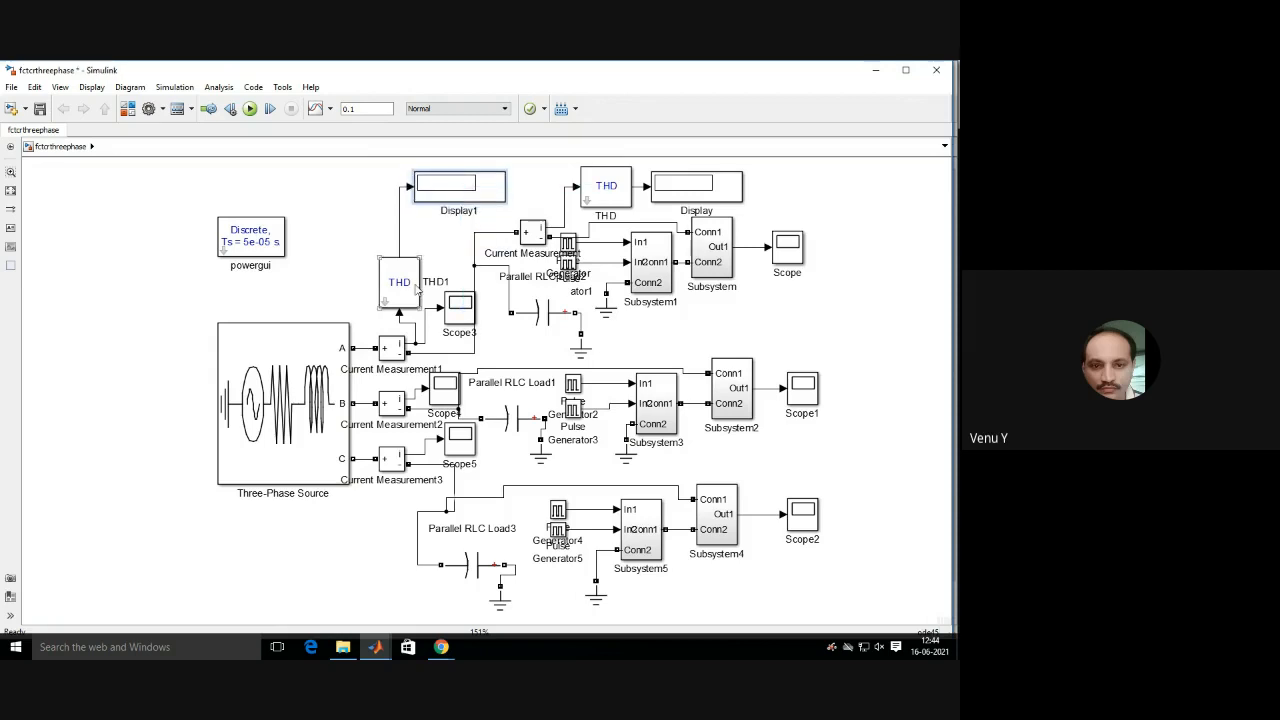
pyautogui.moveTo(418, 288); pyautogui.dragTo(425, 256)
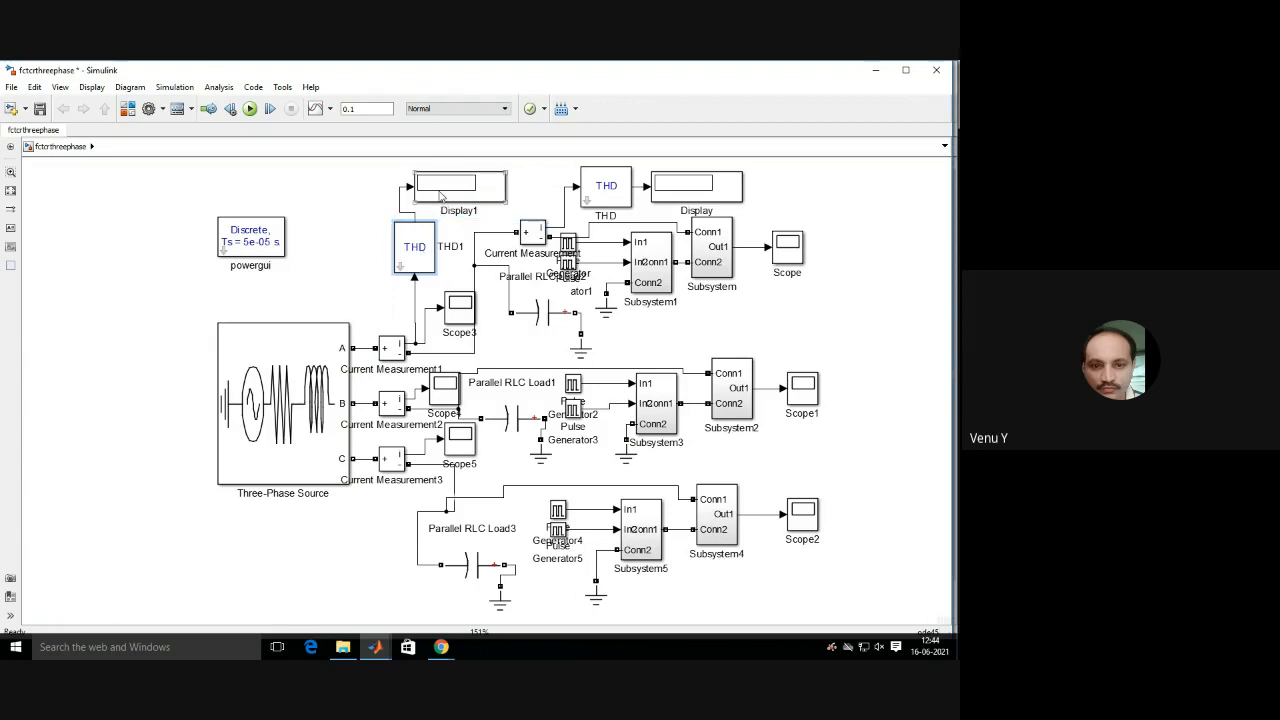
pyautogui.moveTo(446, 199)
pyautogui.mouseDown()
pyautogui.moveTo(505, 200)
pyautogui.moveTo(461, 203)
pyautogui.mouseUp()
pyautogui.click(880, 245)
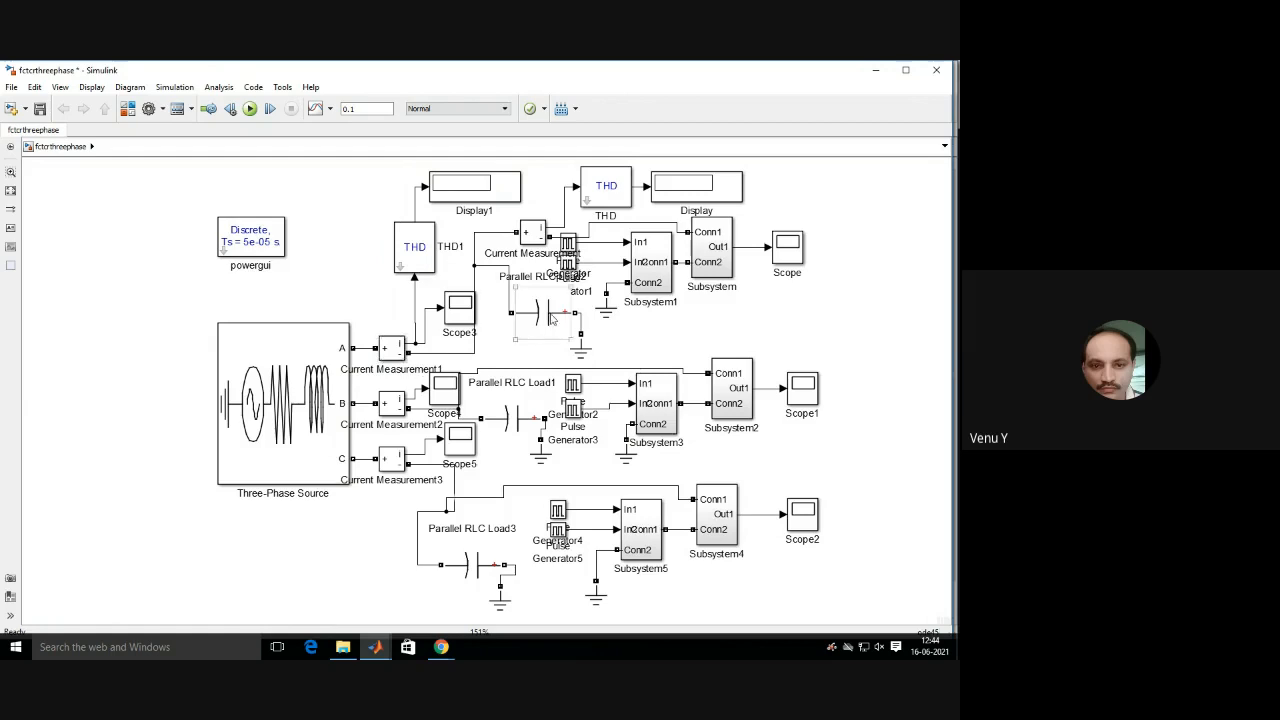
# Check the parameters of Parallel RLC Load2 and inspect the phase A circuits inside Subsystem1 and Subsystem.
pyautogui.doubleClick(551, 318)
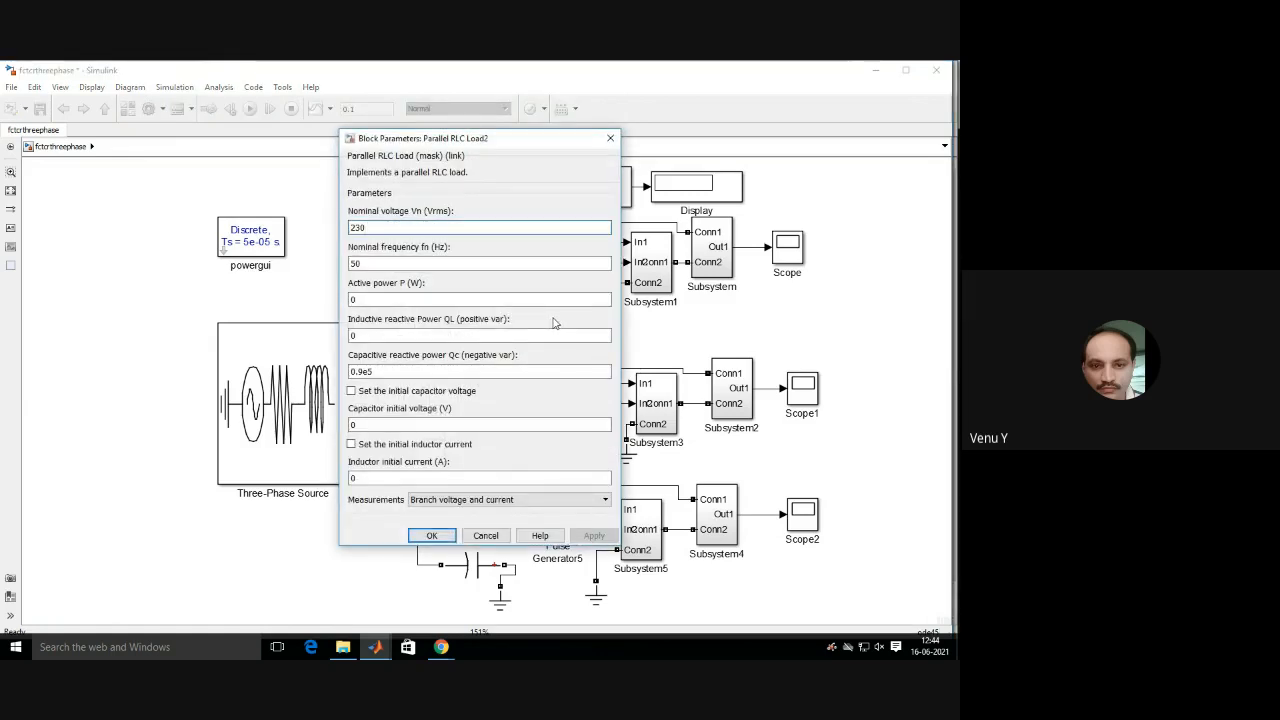
pyautogui.click(433, 536)
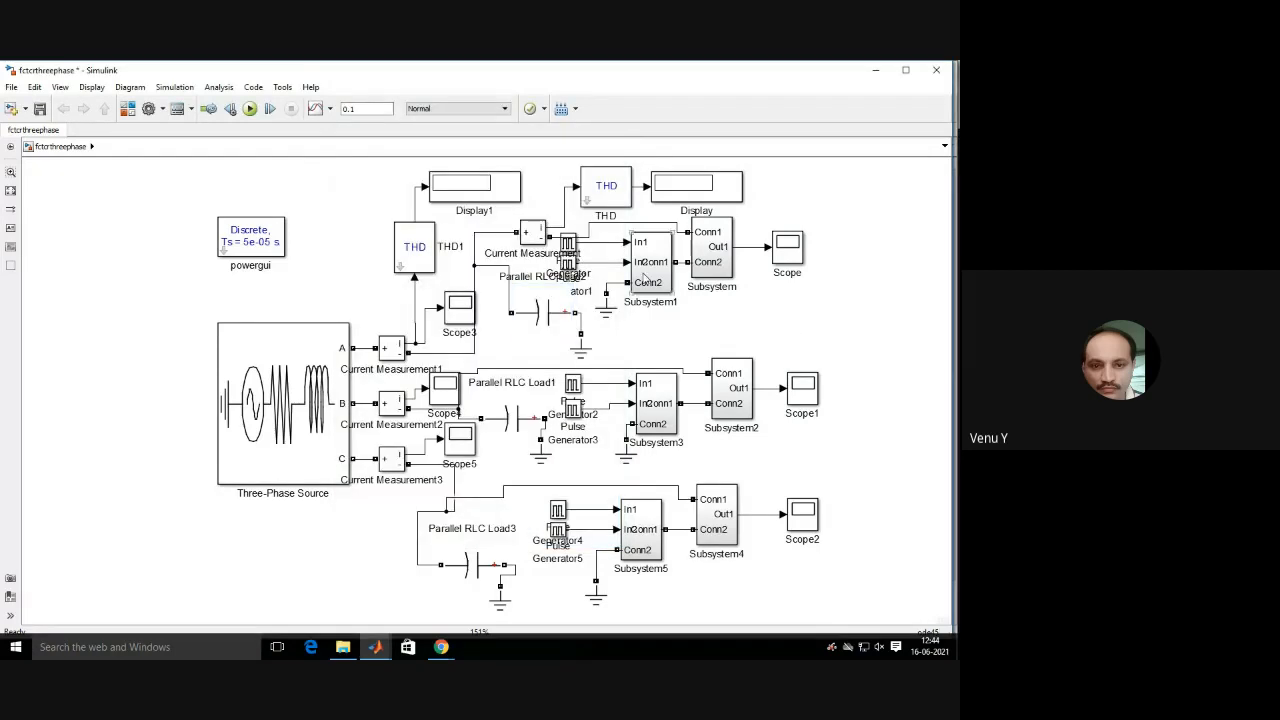
pyautogui.doubleClick(647, 275)
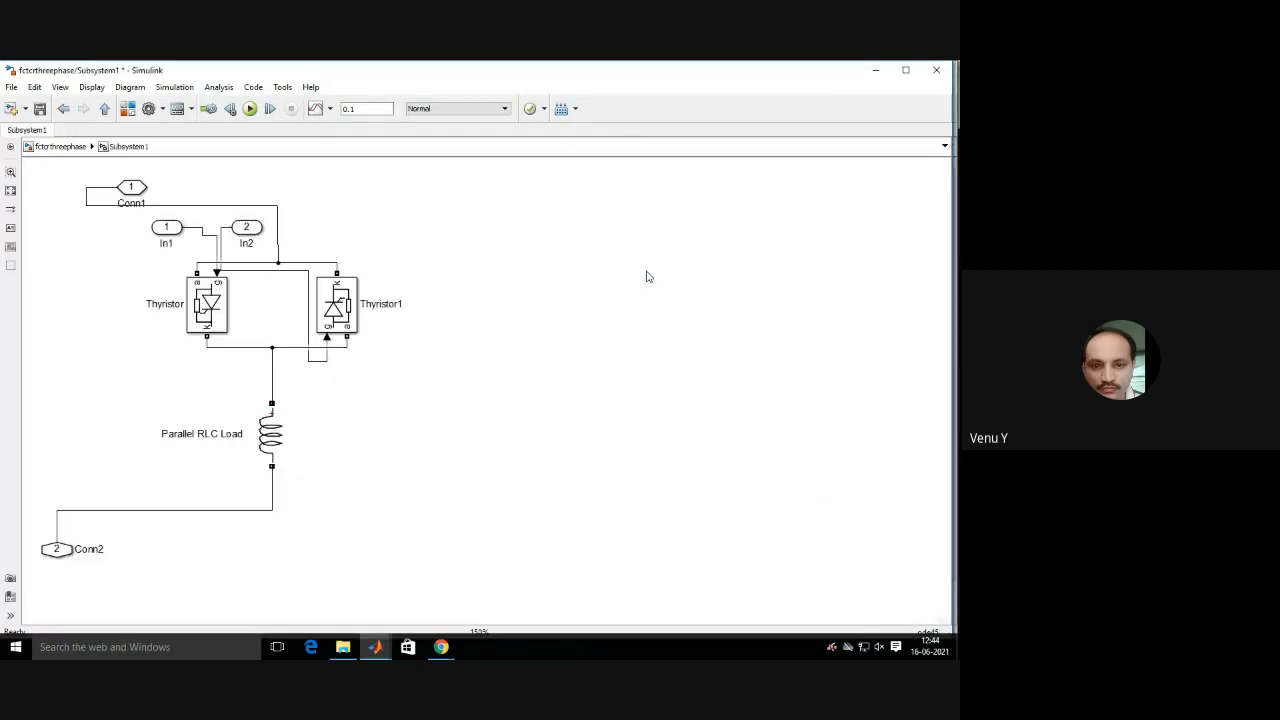
pyautogui.click(63, 109)
pyautogui.doubleClick(708, 265)
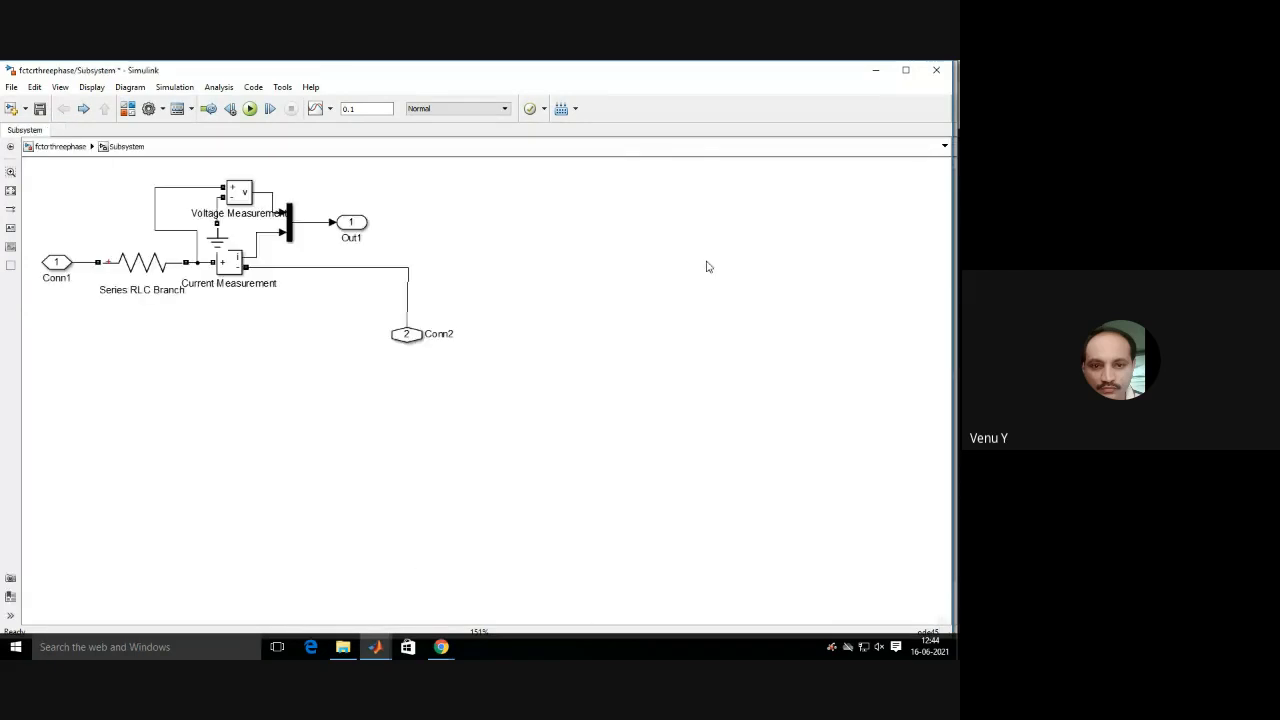
pyautogui.click(62, 109)
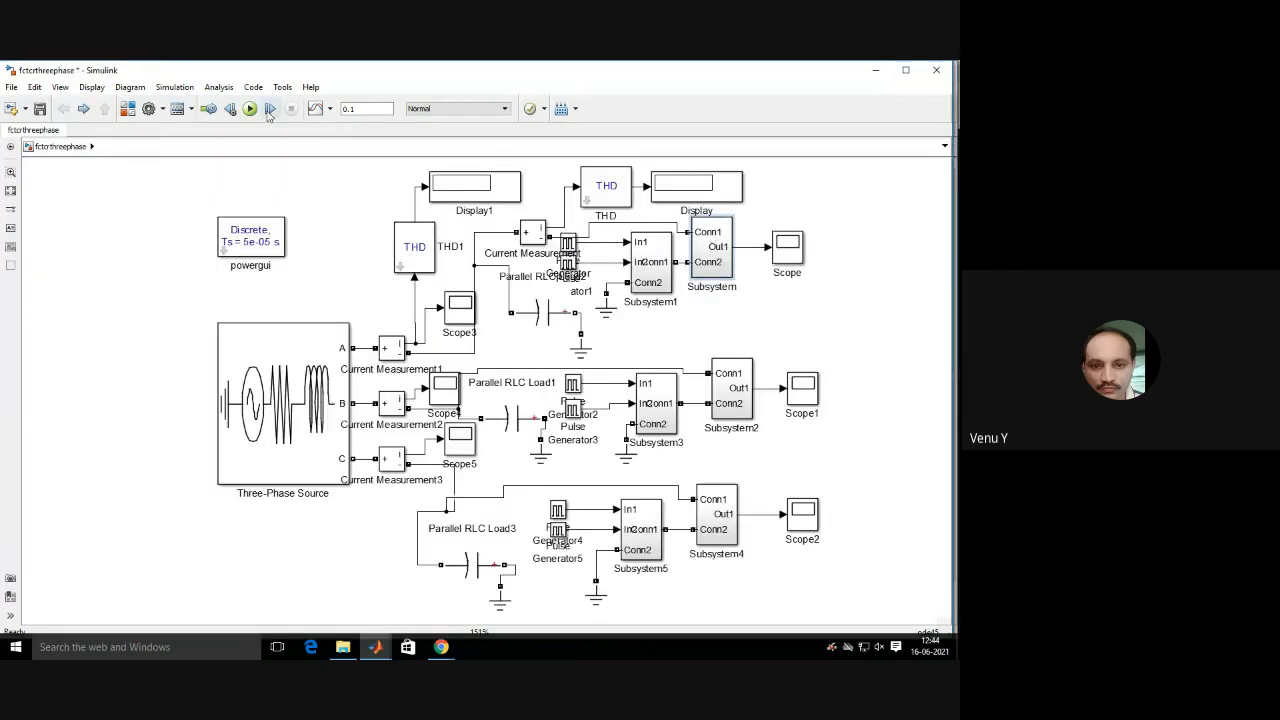
# Run the simulation and examine the autoscaled phase A voltage and current waveforms in Scope.
pyautogui.click(250, 109)
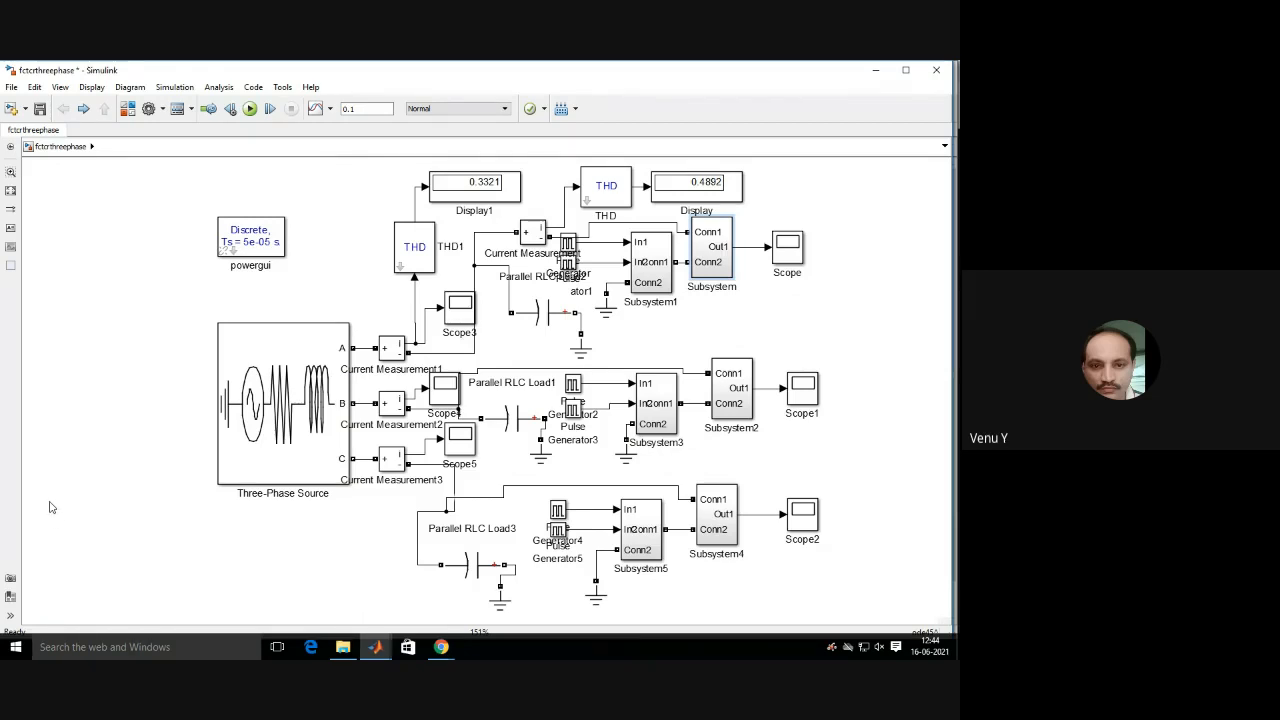
pyautogui.doubleClick(787, 250)
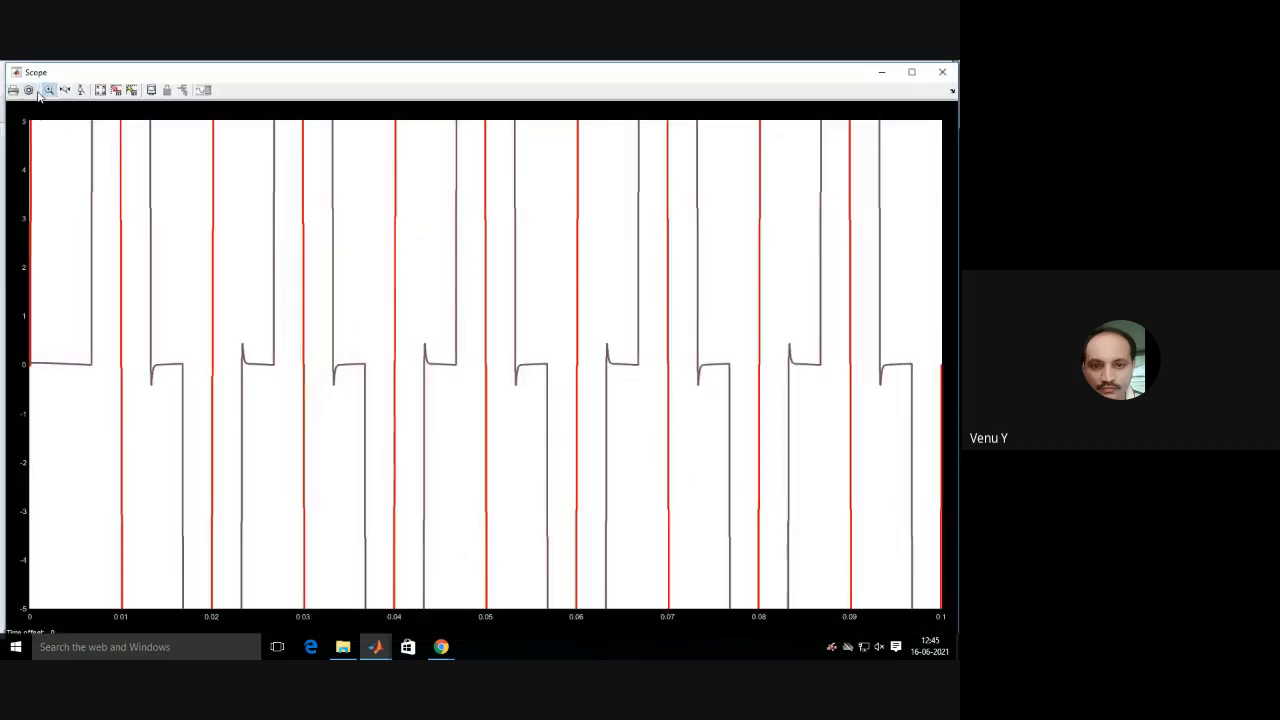
pyautogui.click(100, 90)
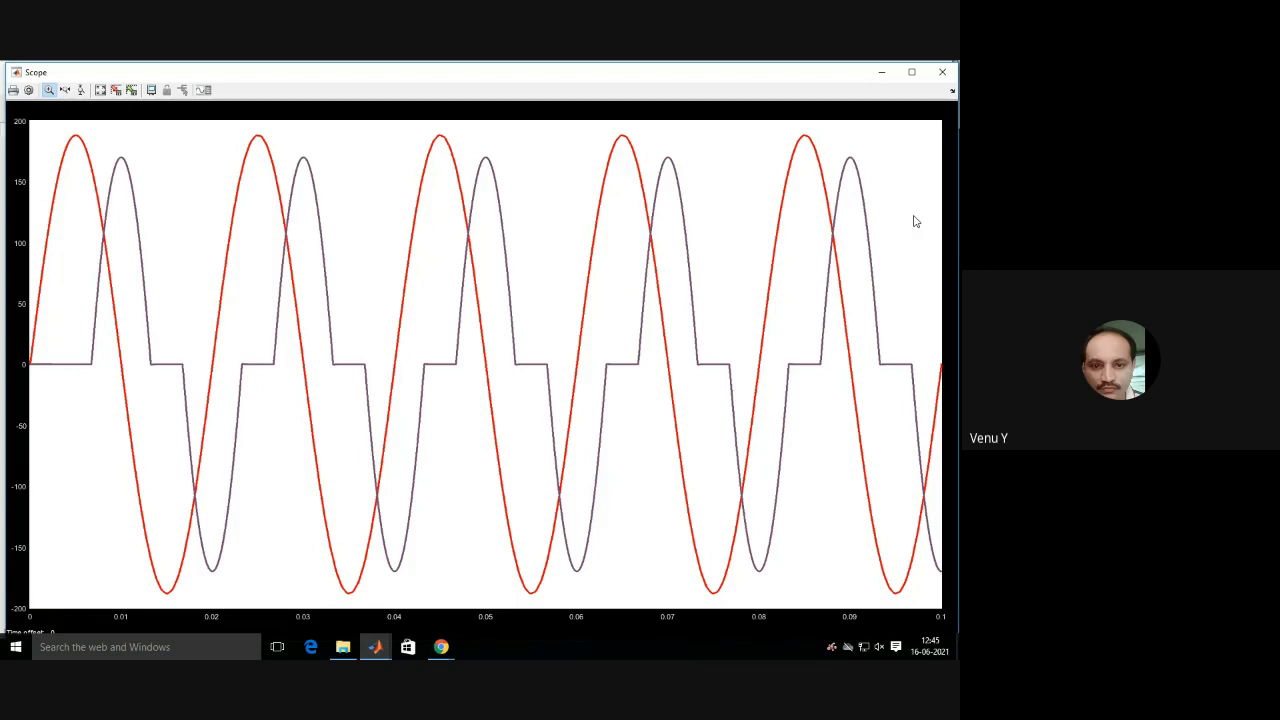
pyautogui.click(944, 73)
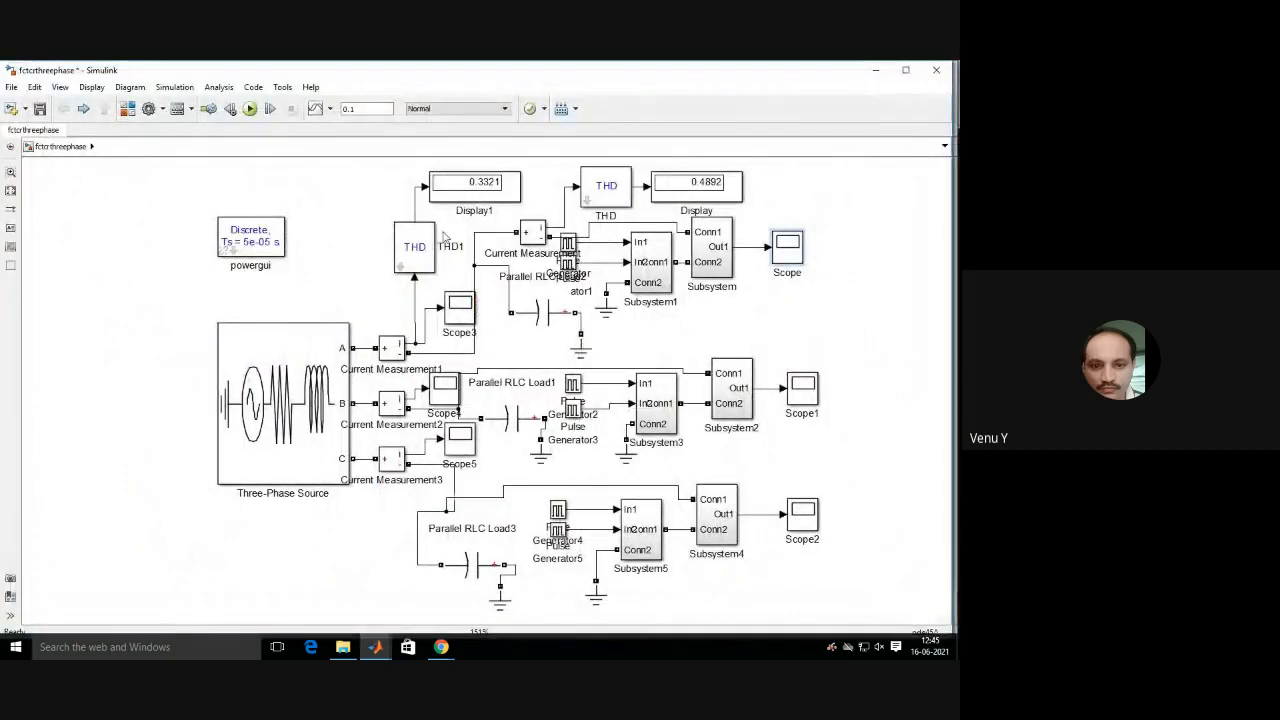
# Examine the autoscaled phase A source current waveform in Scope3.
pyautogui.doubleClick(460, 311)
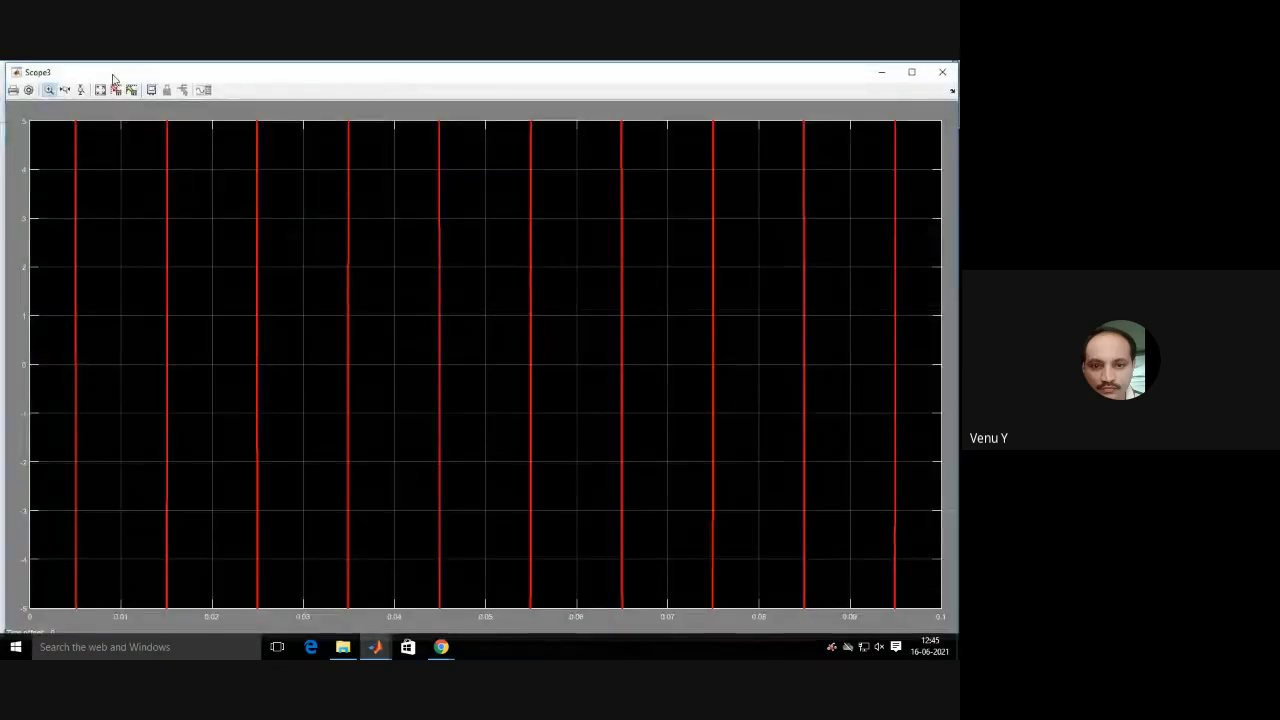
pyautogui.click(100, 90)
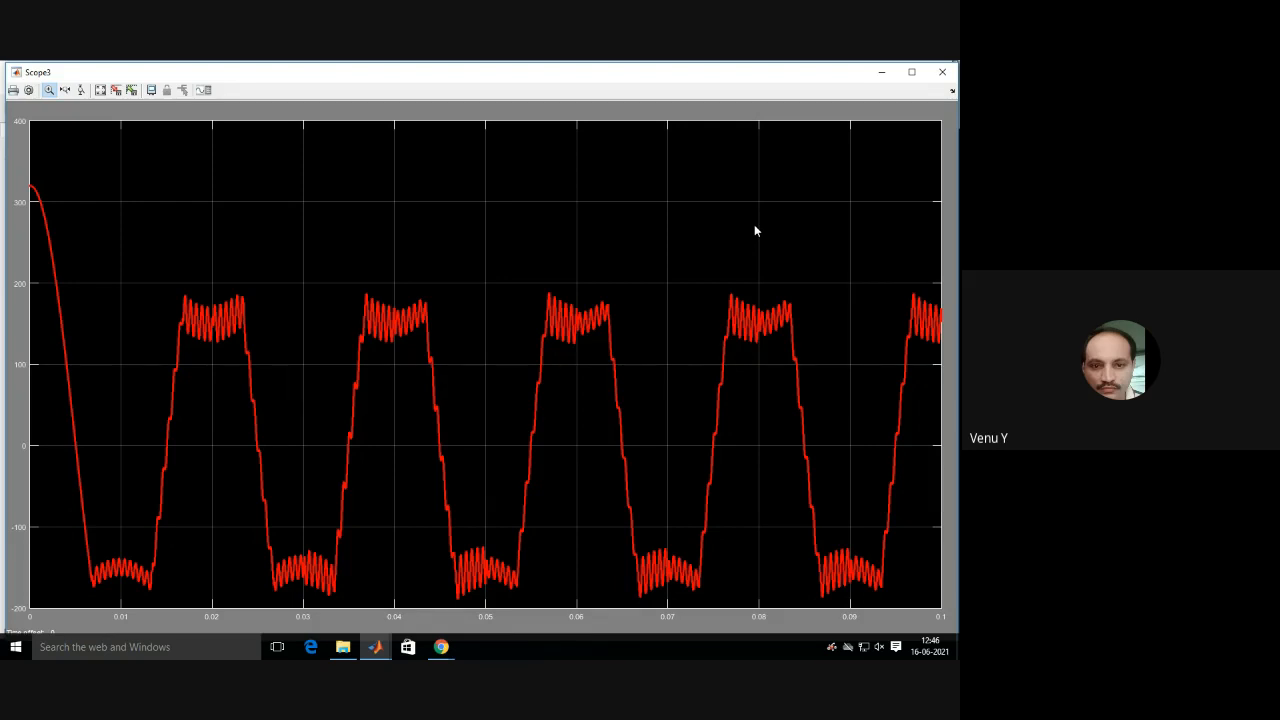
pyautogui.click(942, 72)
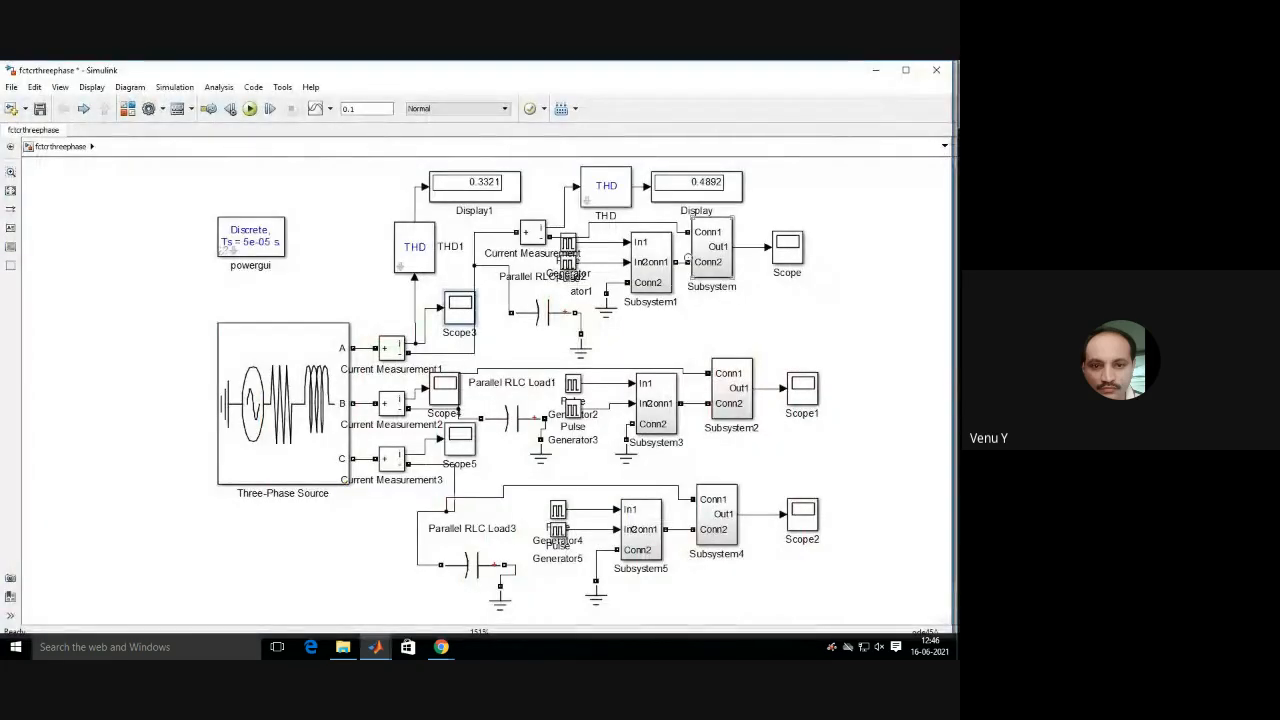
# Examine the autoscaled phase B waveforms in Scope1 and the phase B source current in Scope4.
pyautogui.doubleClick(793, 398)
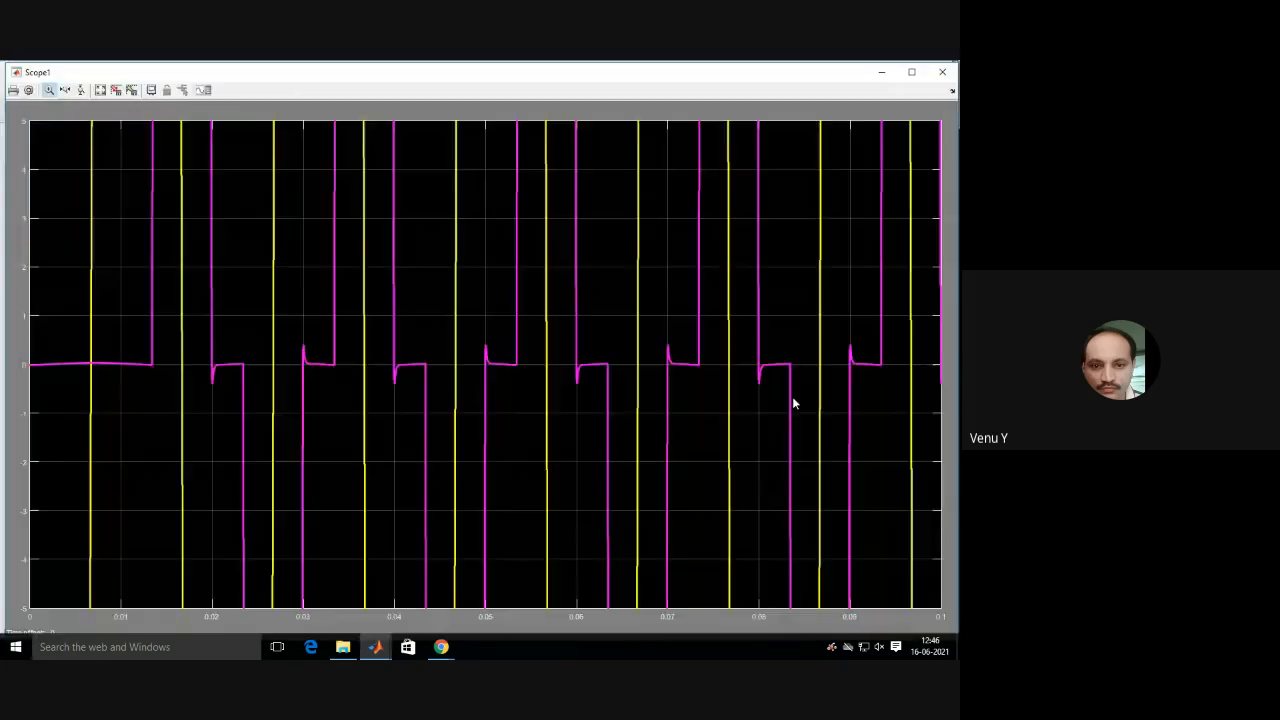
pyautogui.click(100, 90)
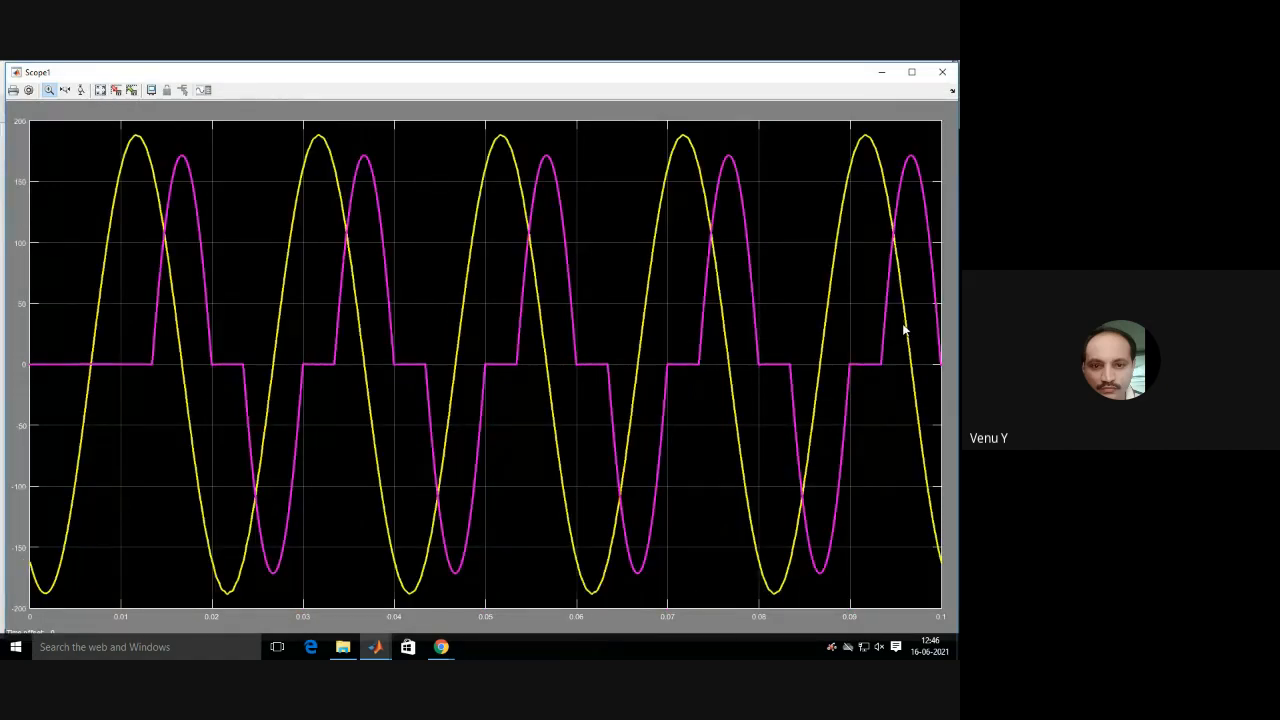
pyautogui.click(942, 72)
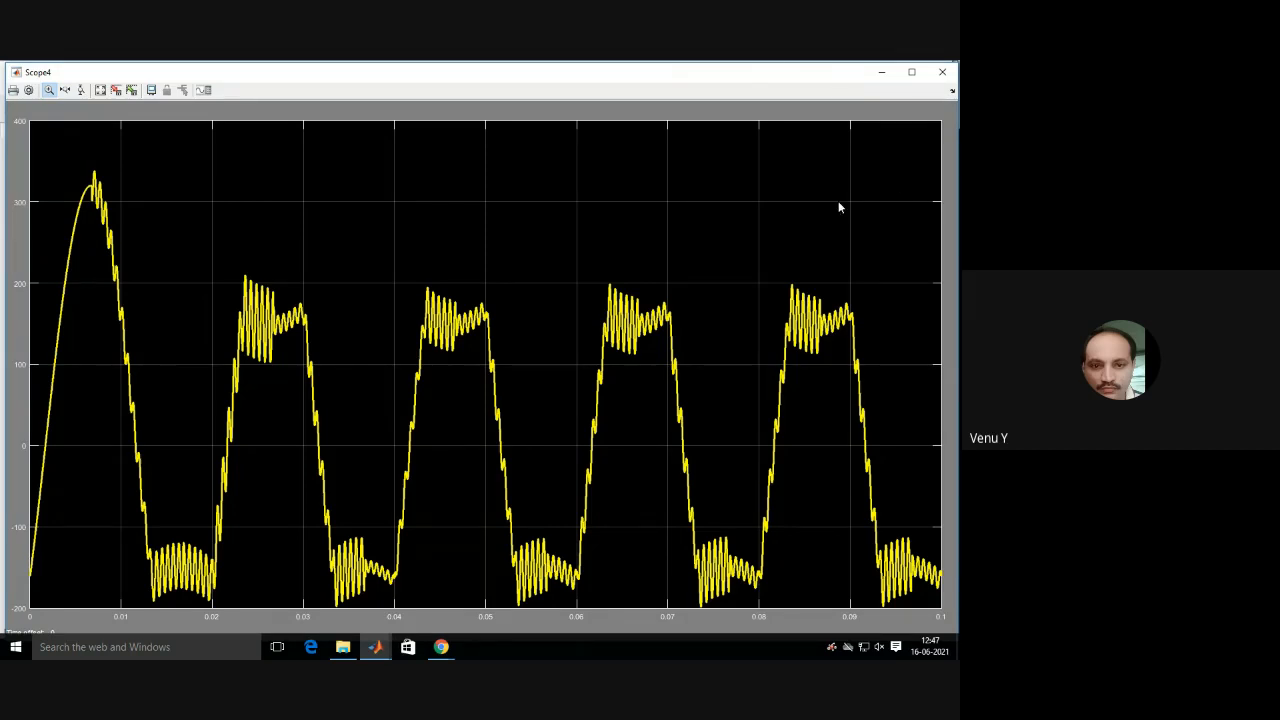
pyautogui.click(946, 75)
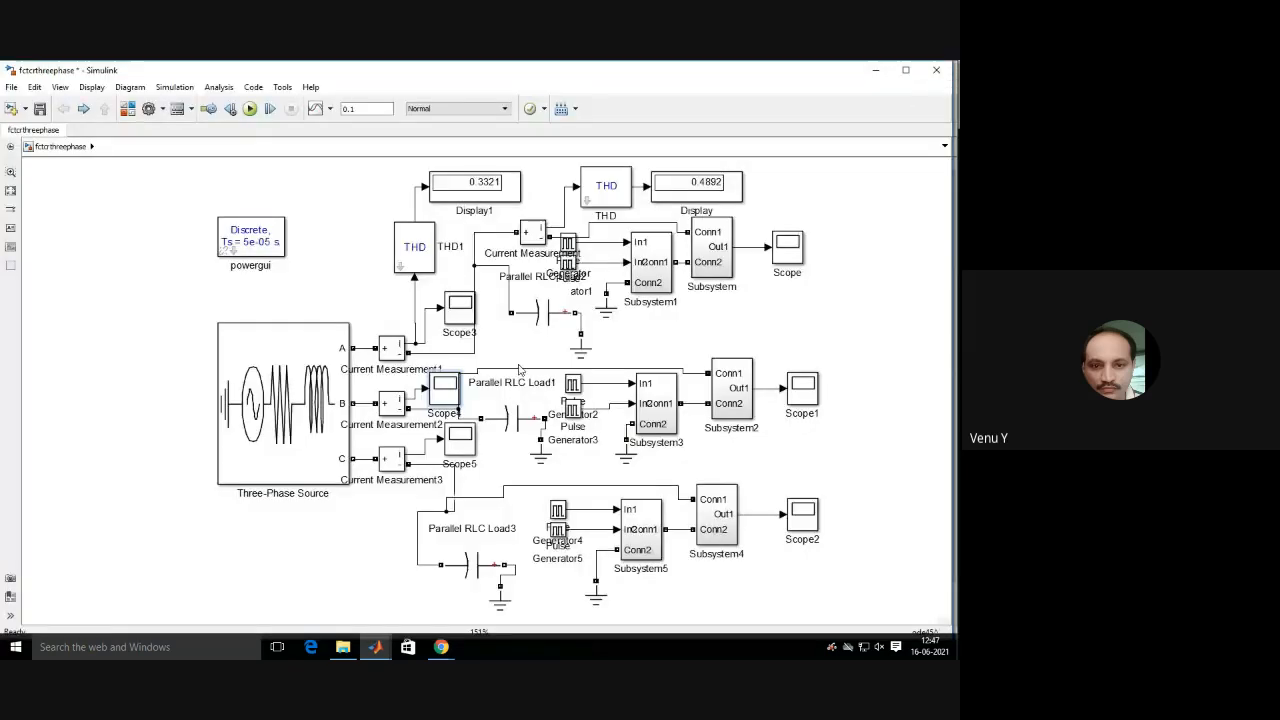
# Examine the autoscaled phase C waveforms in Scope2 and the phase C source current in Scope5.
pyautogui.doubleClick(808, 522)
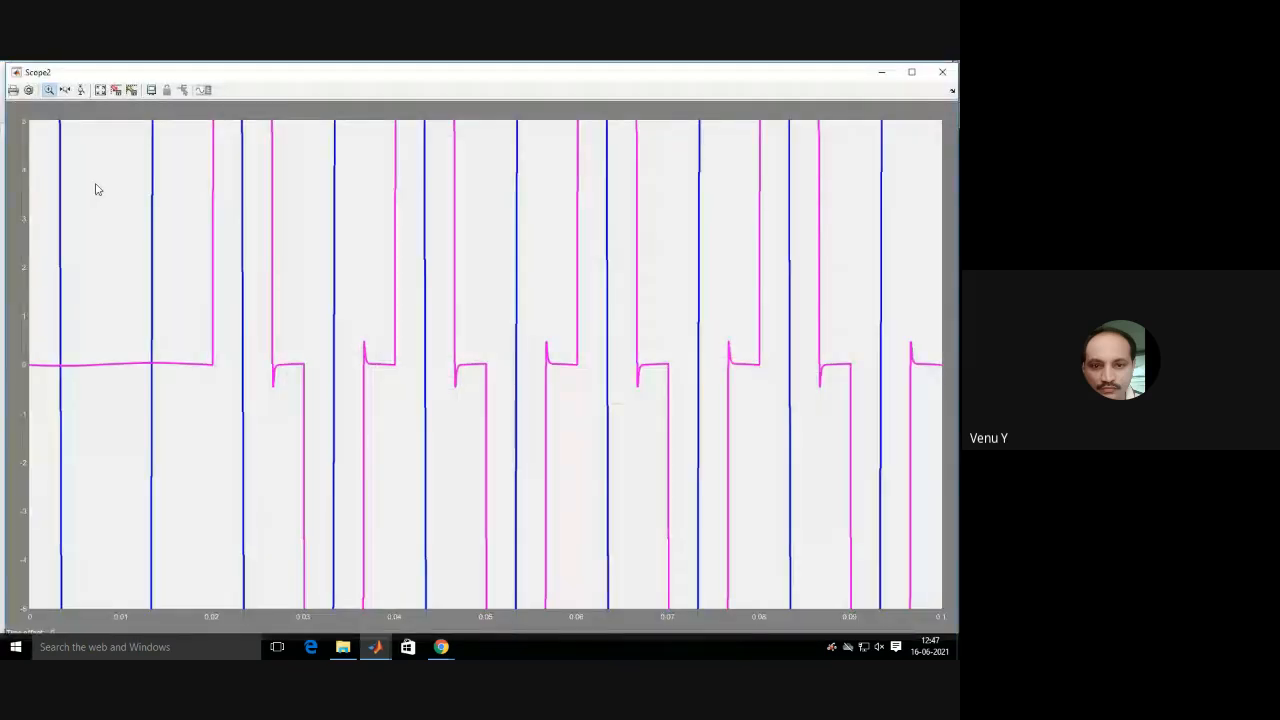
pyautogui.click(101, 90)
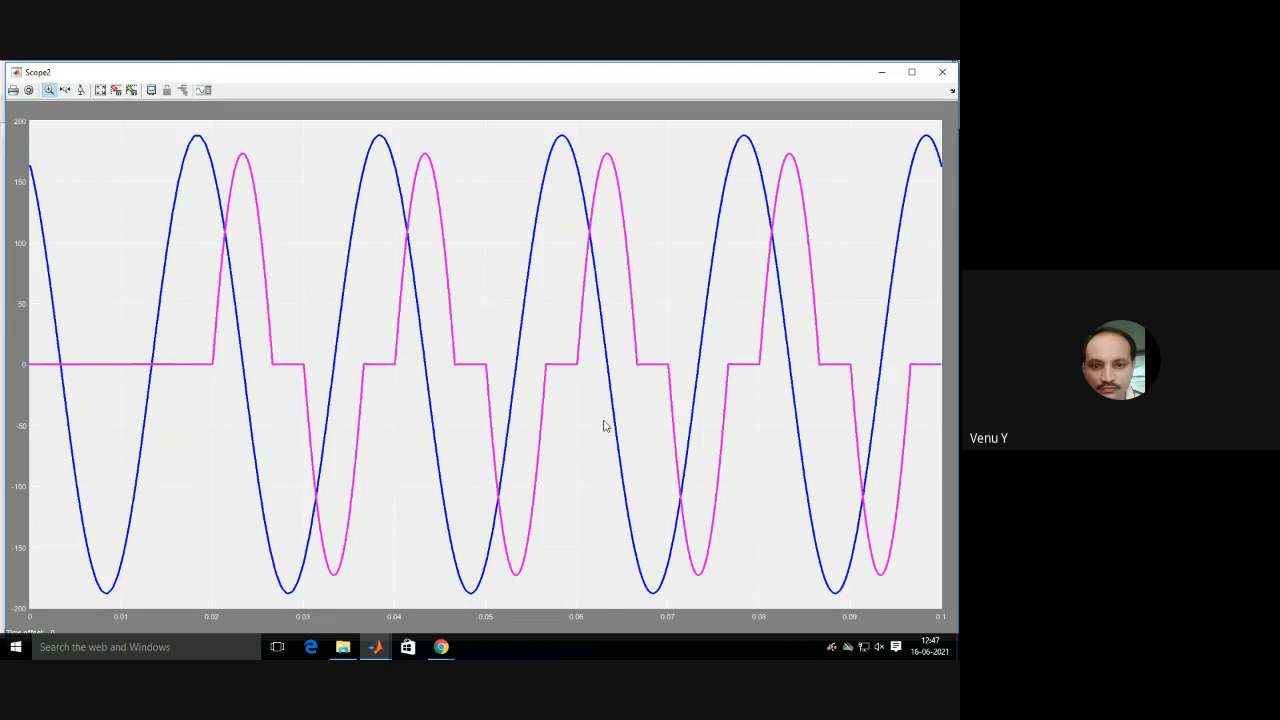
pyautogui.click(942, 71)
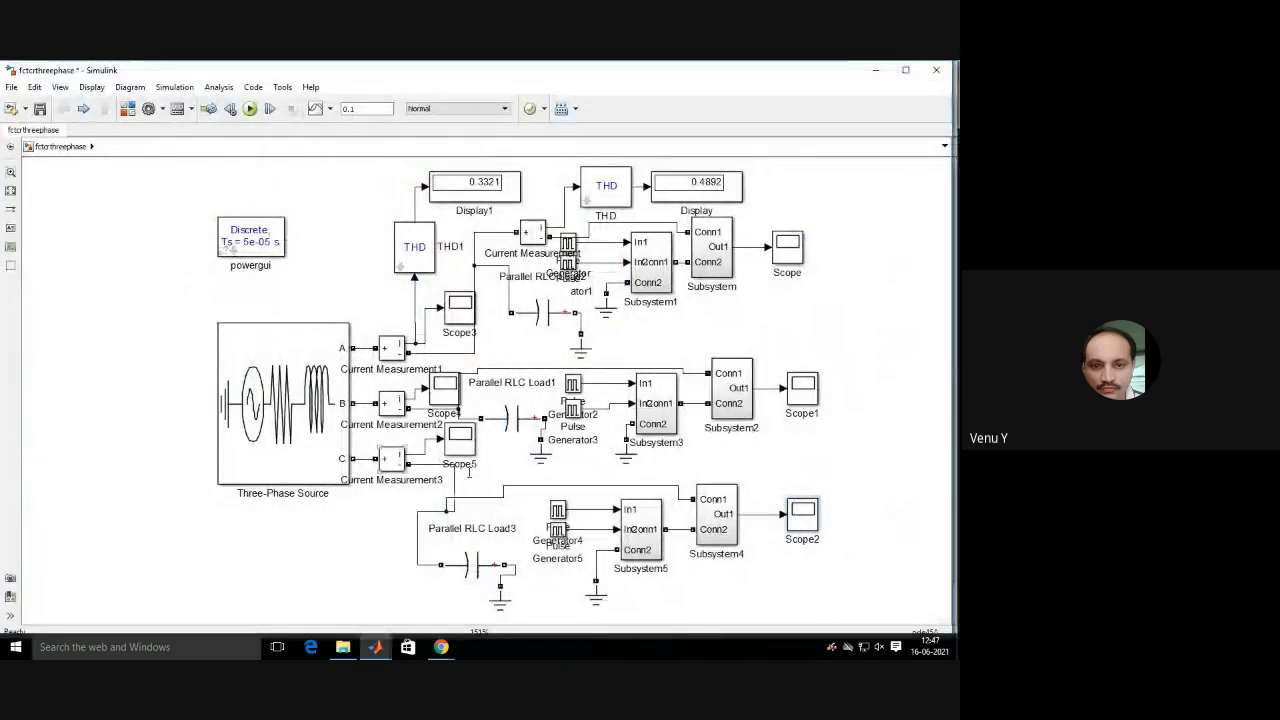
pyautogui.doubleClick(465, 453)
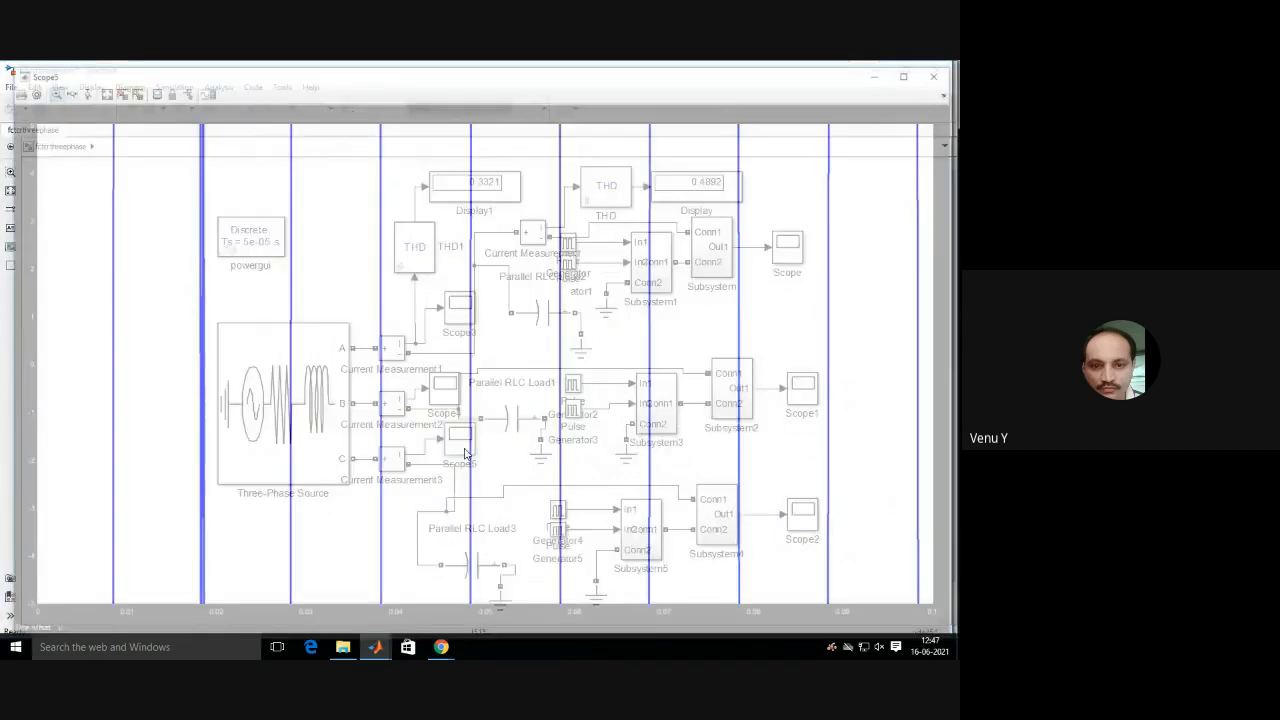
pyautogui.click(100, 89)
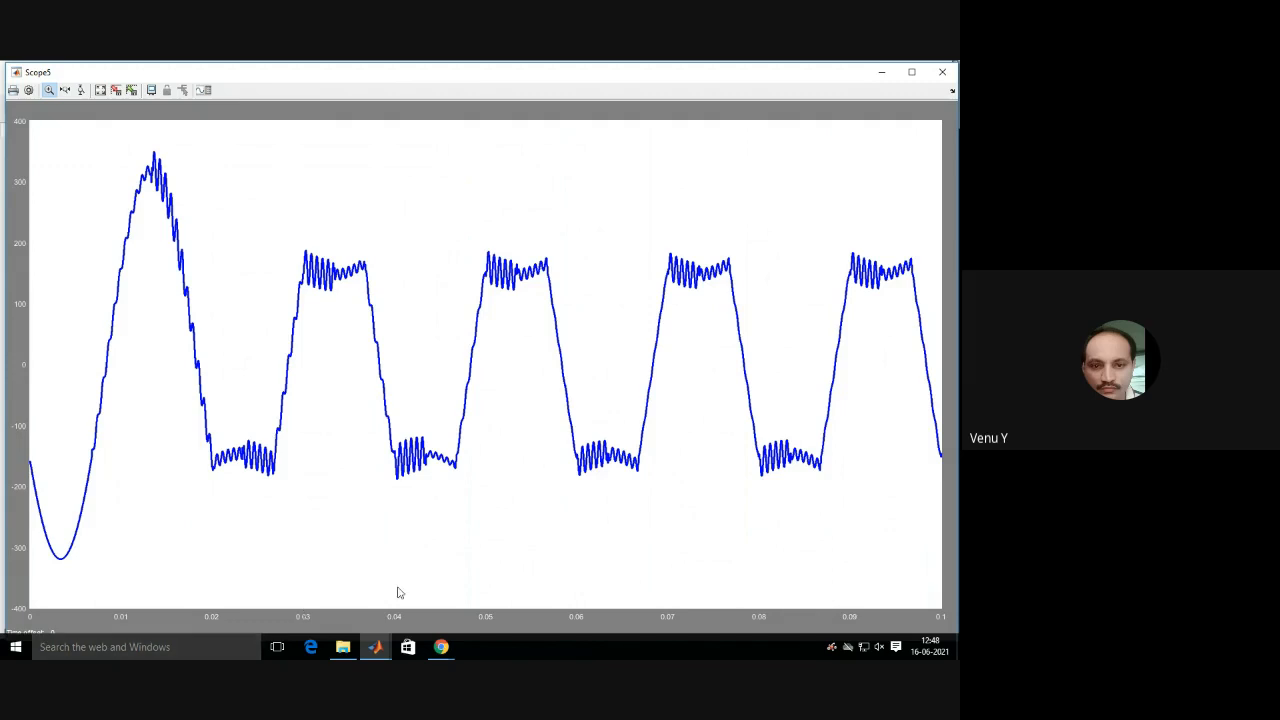
# Switch to the Google Meet call in Chrome and stop the meeting recording.
pyautogui.moveTo(443, 648)
pyautogui.click(443, 647)
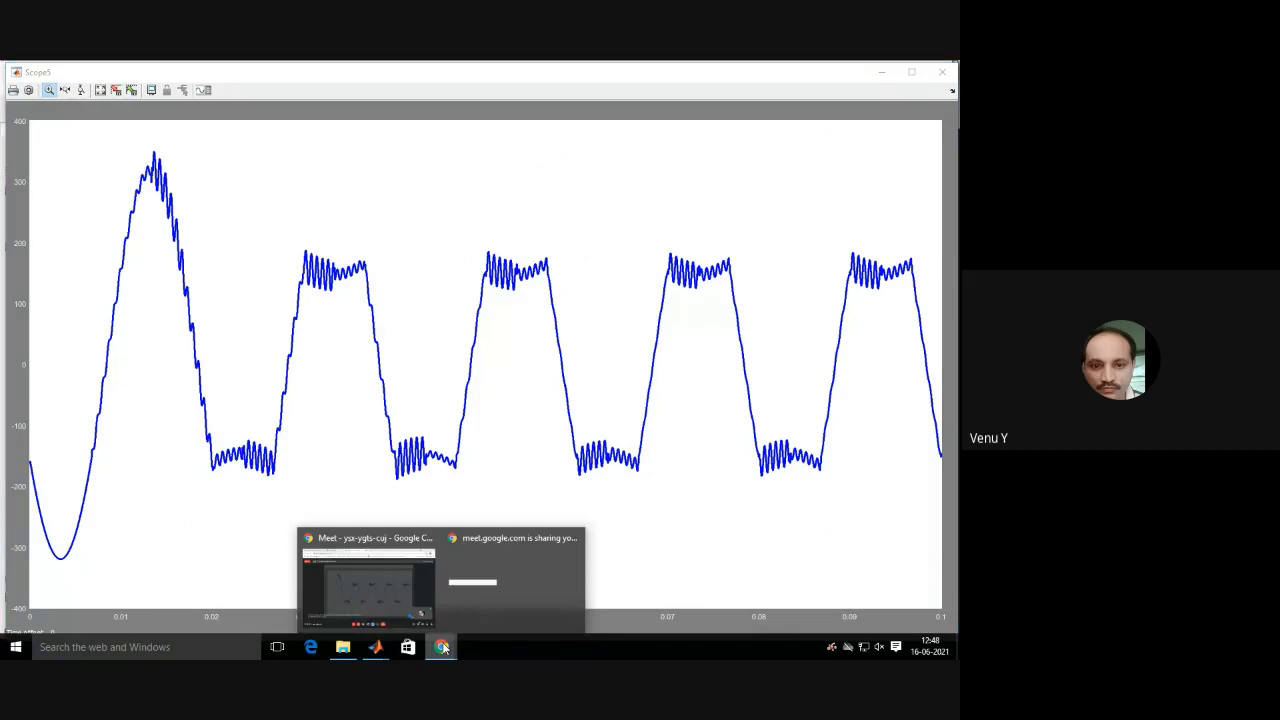
pyautogui.click(412, 592)
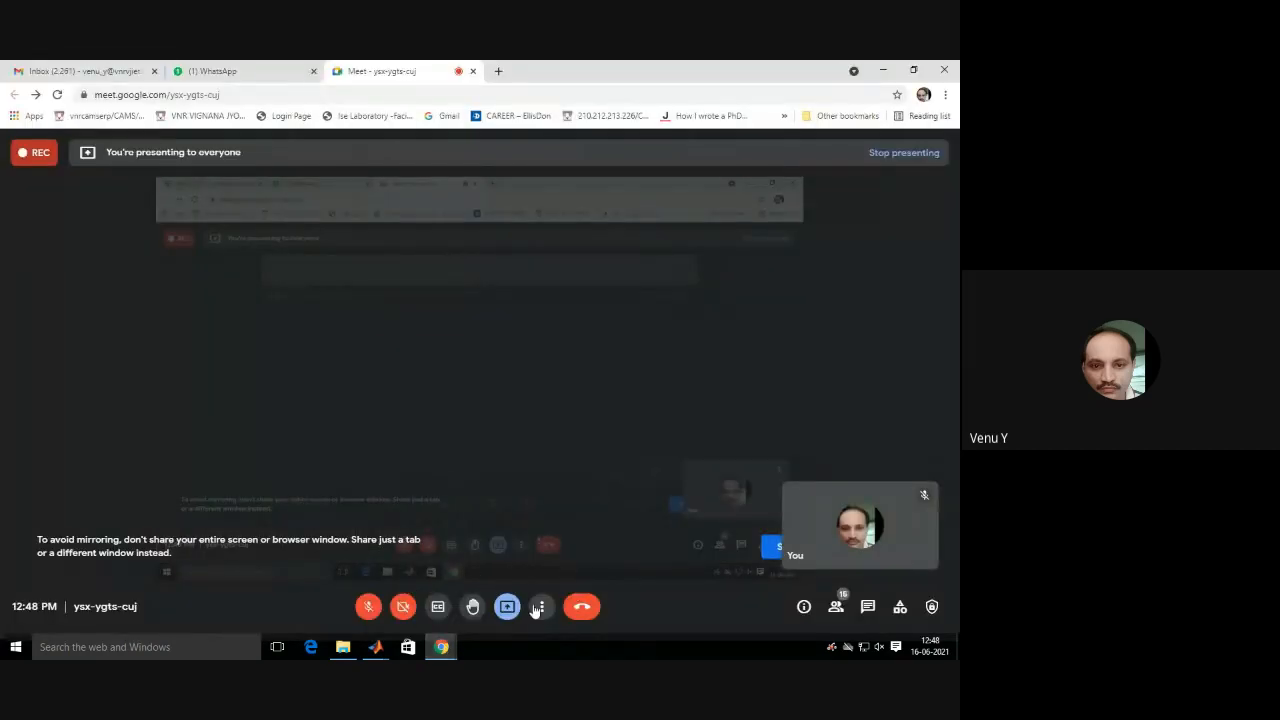
pyautogui.click(541, 606)
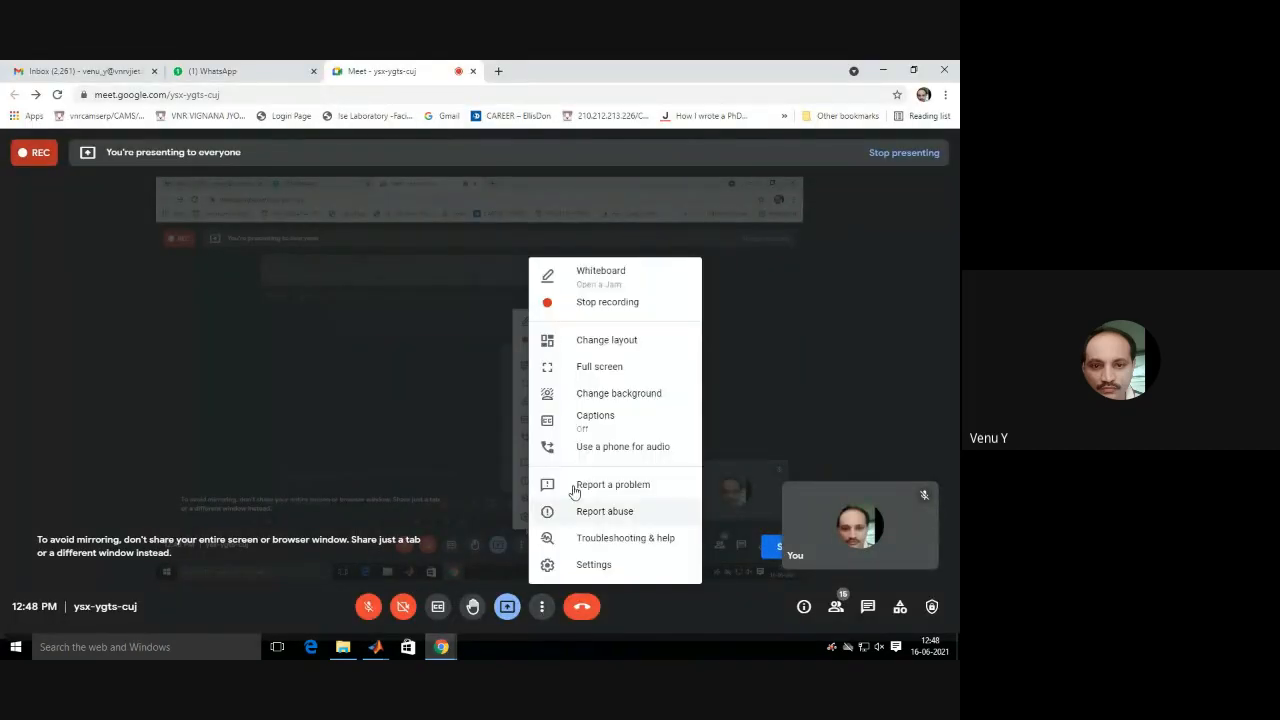
pyautogui.click(607, 303)
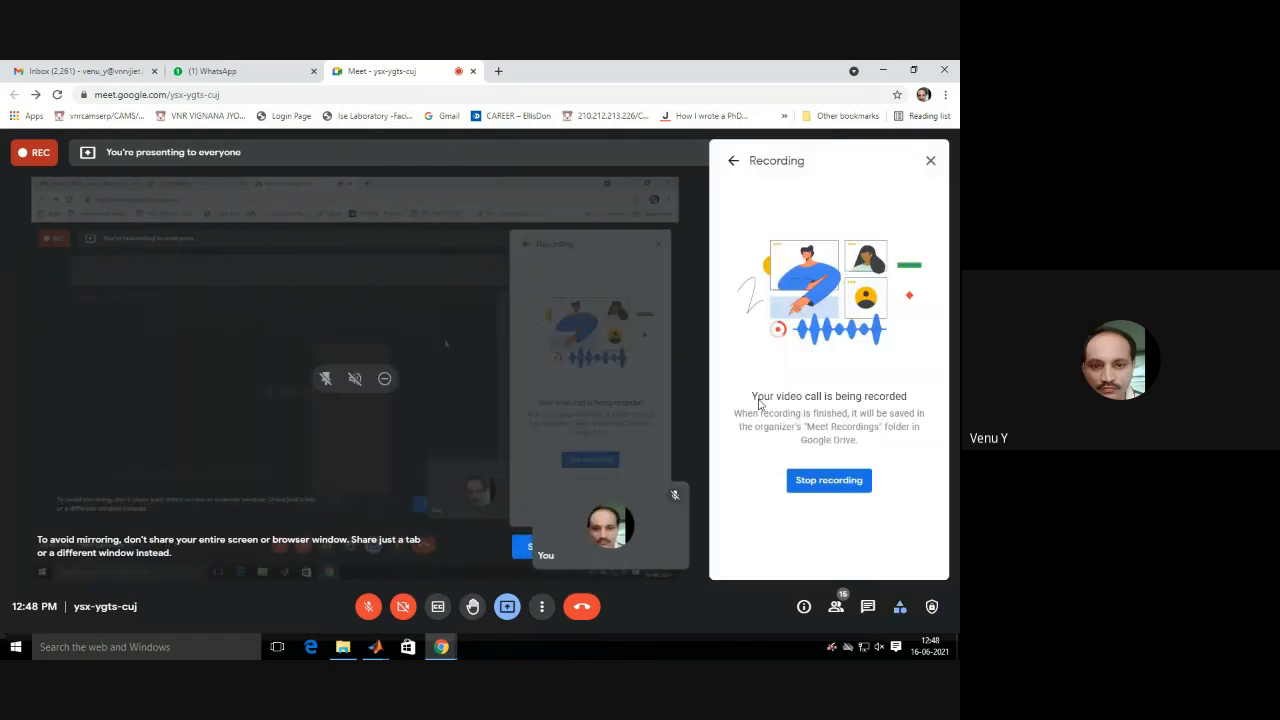
pyautogui.click(812, 480)
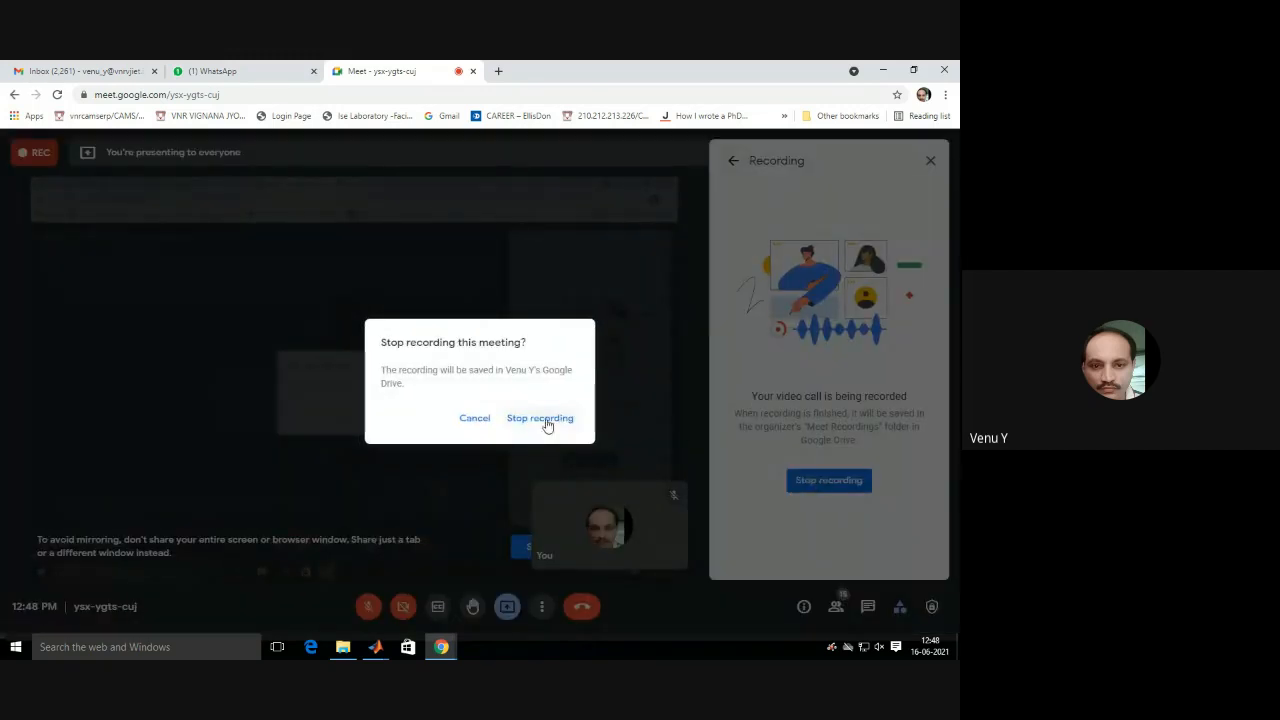